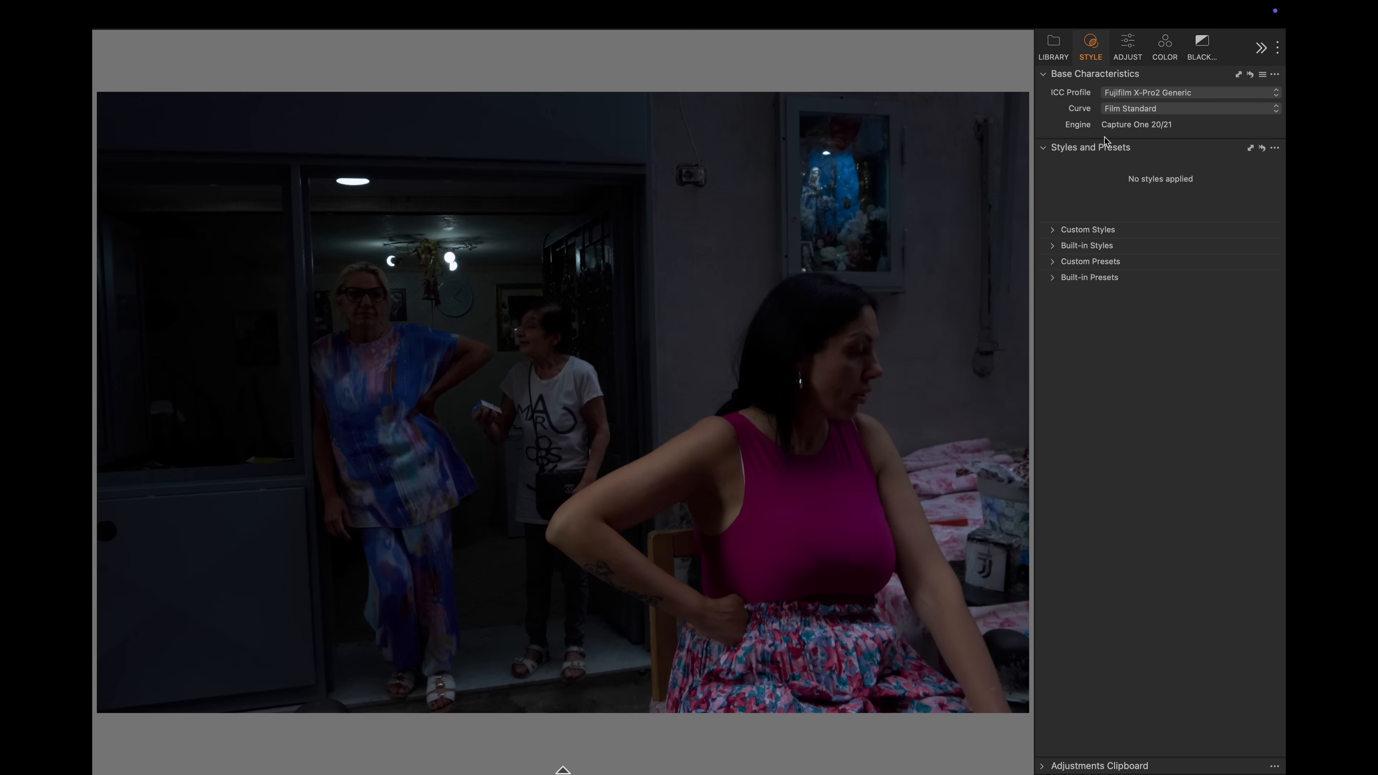
- Add a new adjustment layer named "exp" above the background
click(1127, 49)
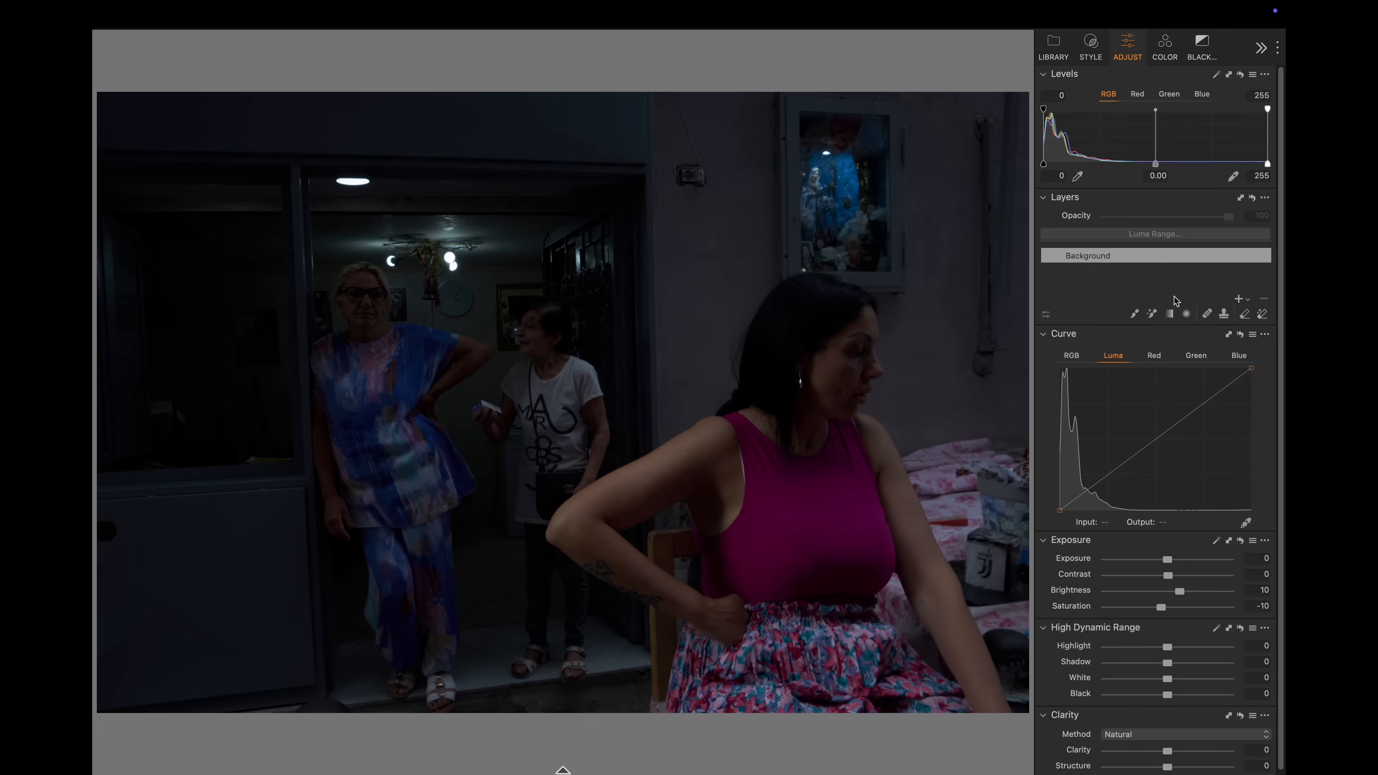
click(1237, 300)
key(Escape)
double_click(1095, 256)
text(exp)
key(Return)
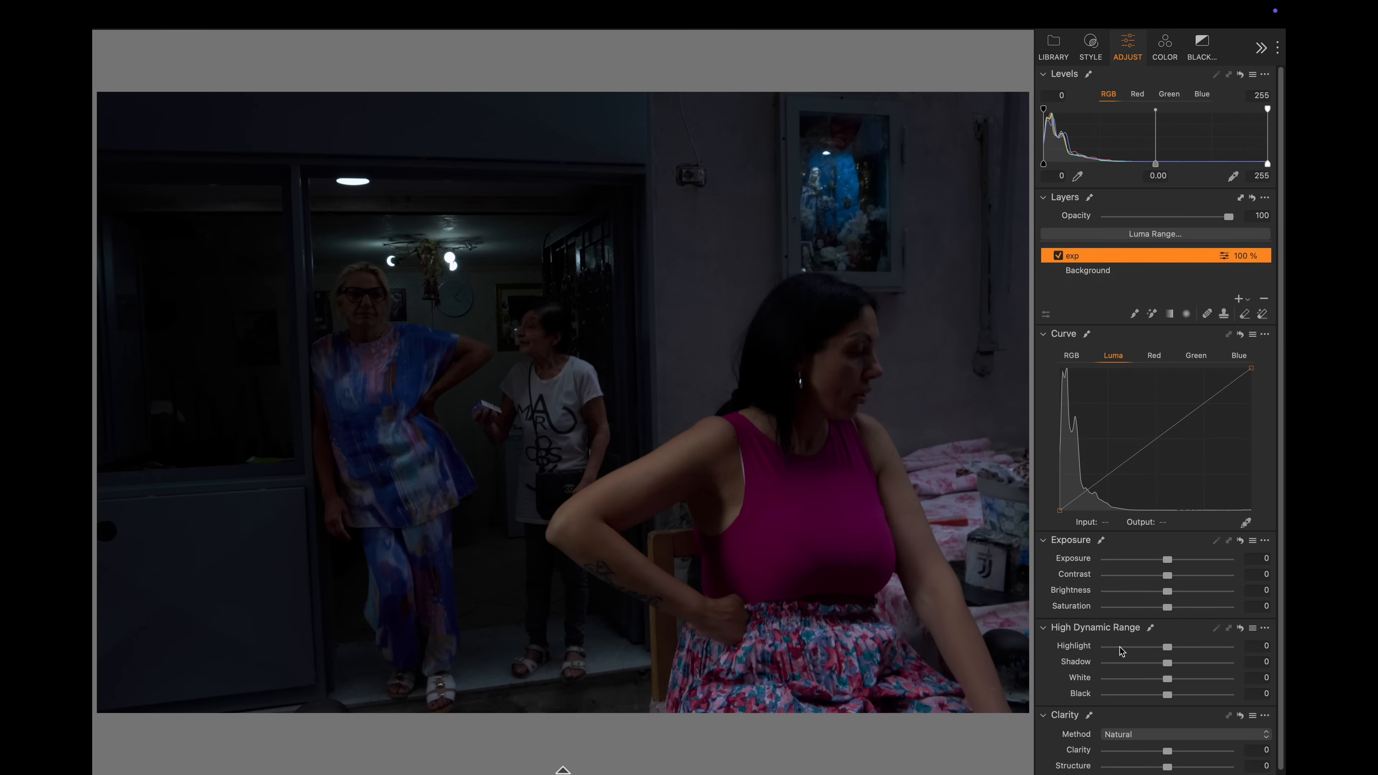
- Turn on the exposure warning and set the exp layer's exposure to 1.52
drag(1166, 559, 1191, 560)
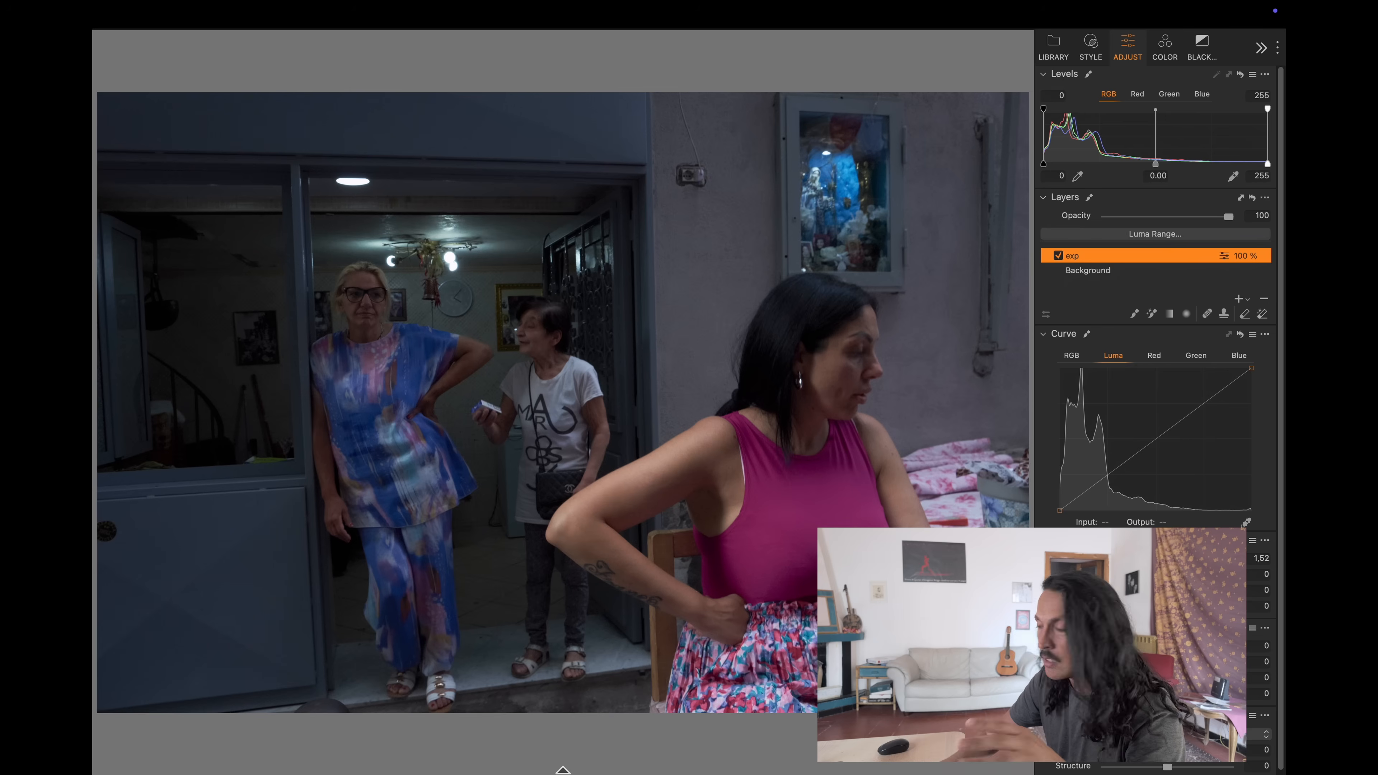
mouse_move(1191, 560)
mouse_down()
mouse_move(1218, 560)
mouse_move(1201, 560)
mouse_up()
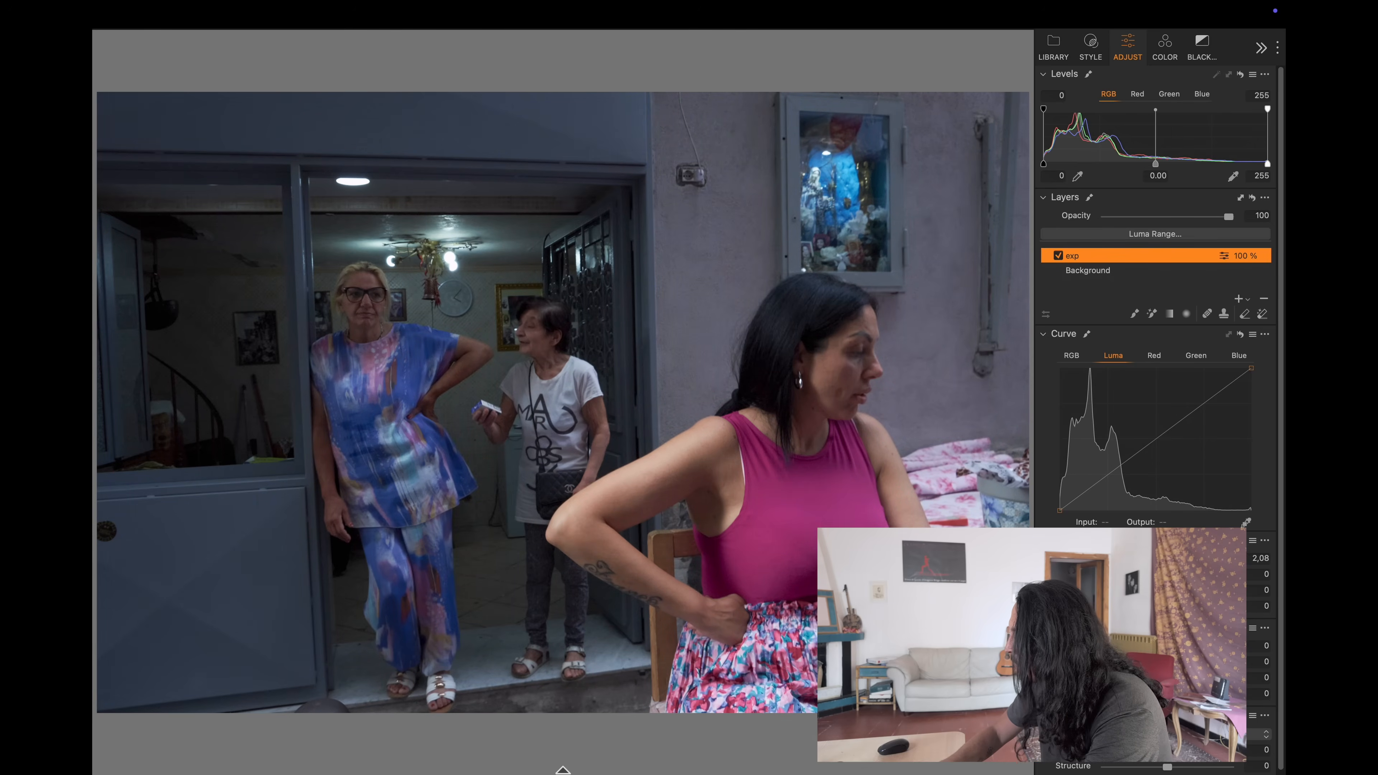
mouse_move(1136, 6)
click(1104, 64)
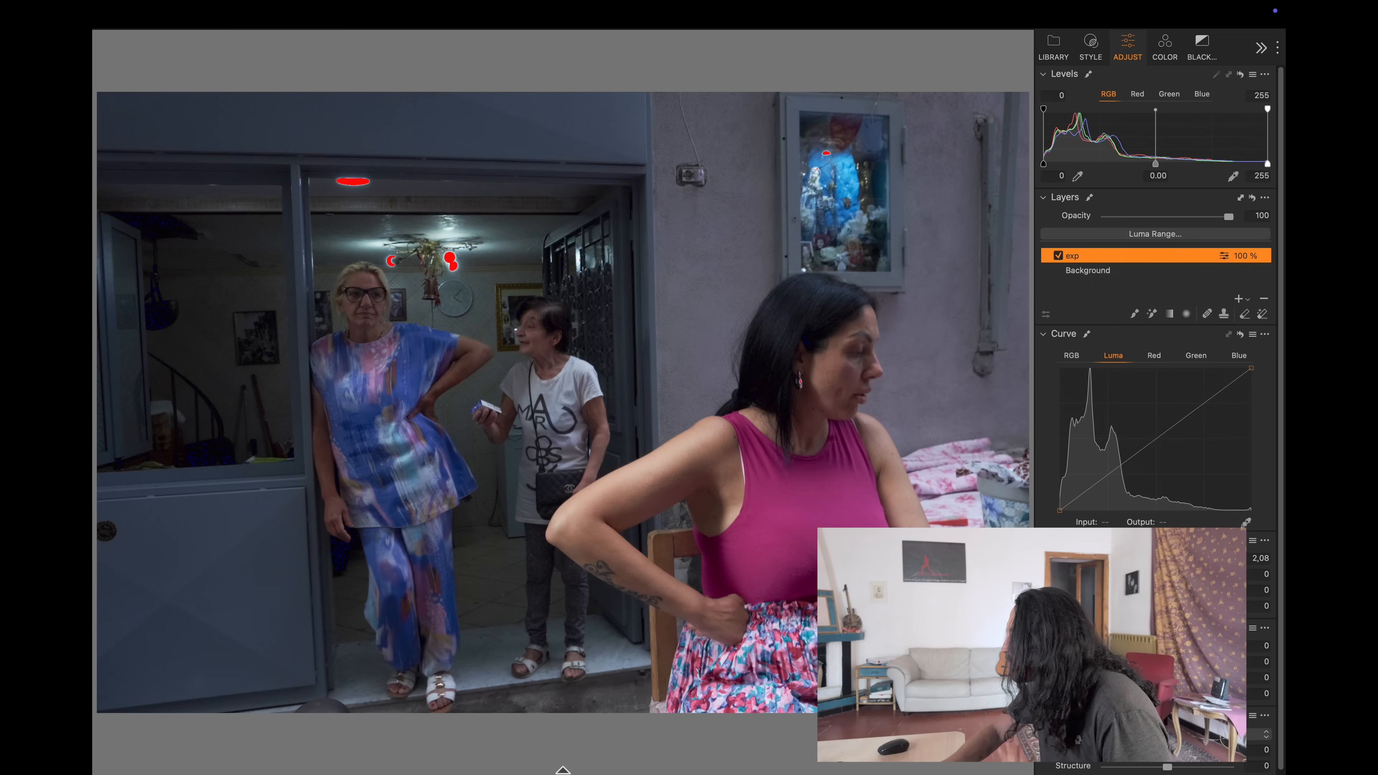
drag(1198, 559, 1190, 559)
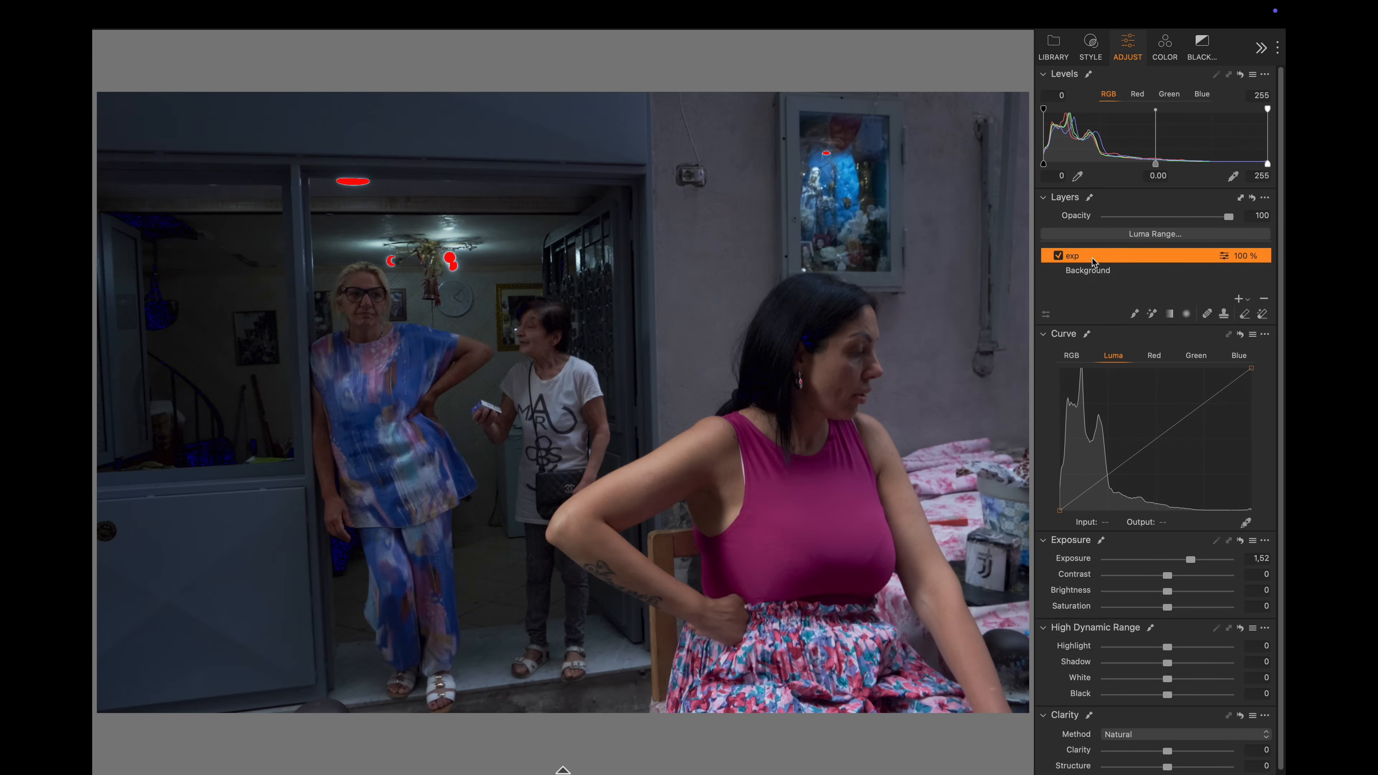
- Change the background's base curve to Fujifilm PROVIA (STANDARD) and turn off the exposure warning
click(1091, 269)
click(1093, 55)
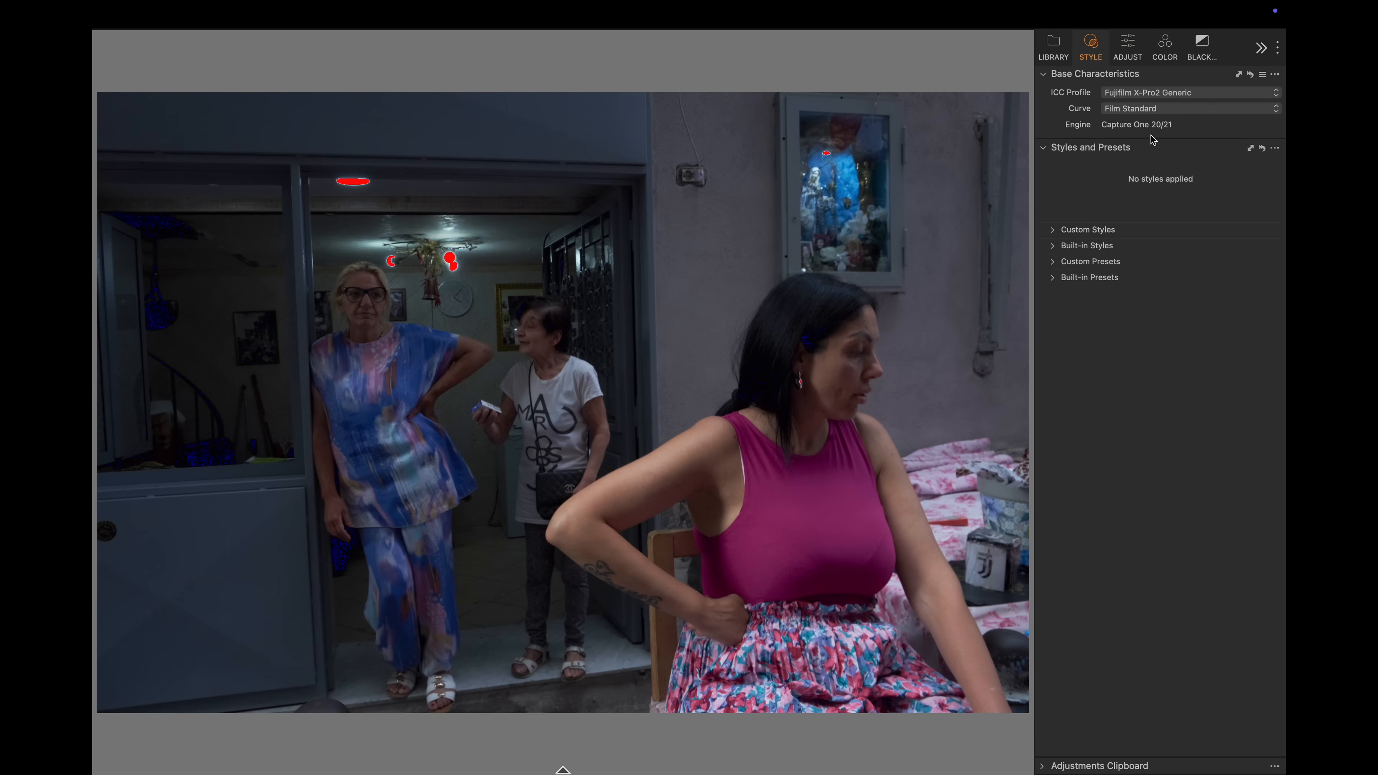
click(1144, 110)
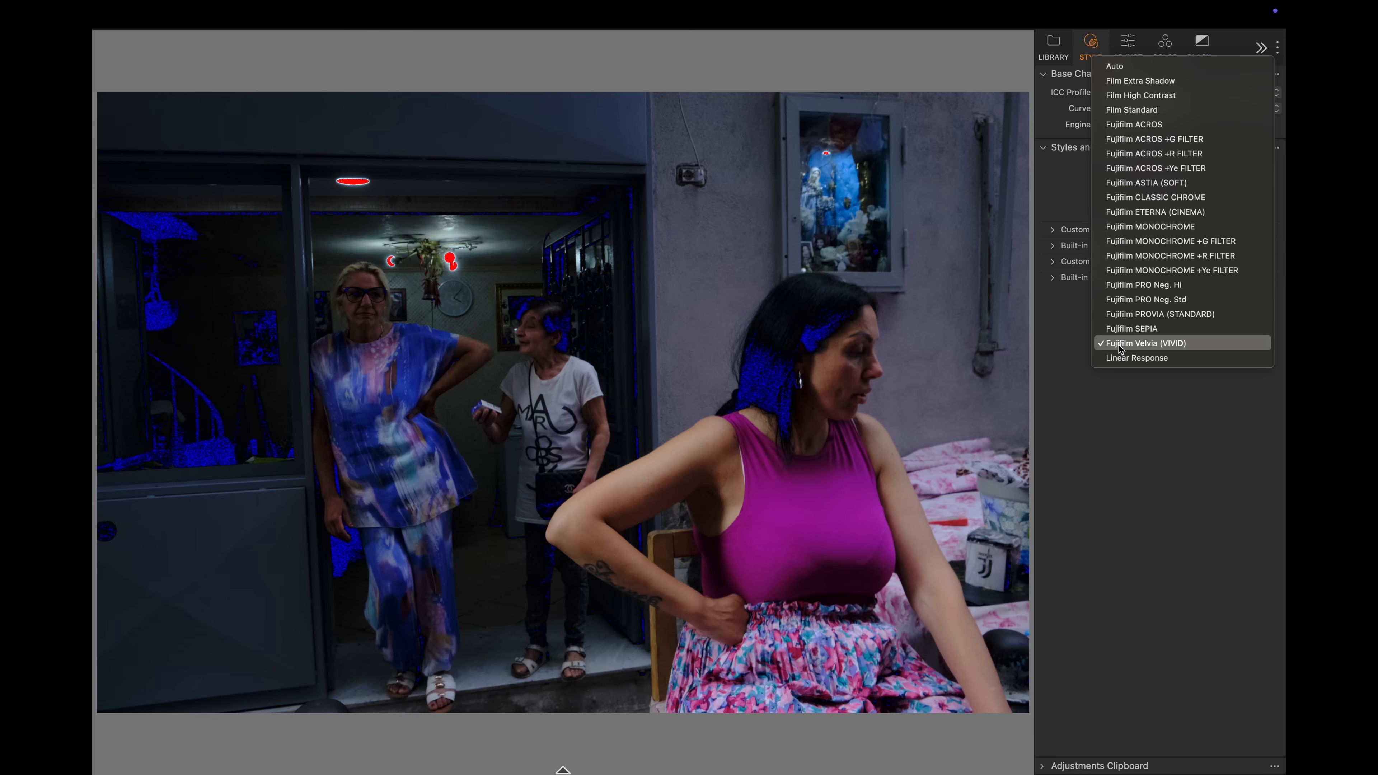
click(1159, 313)
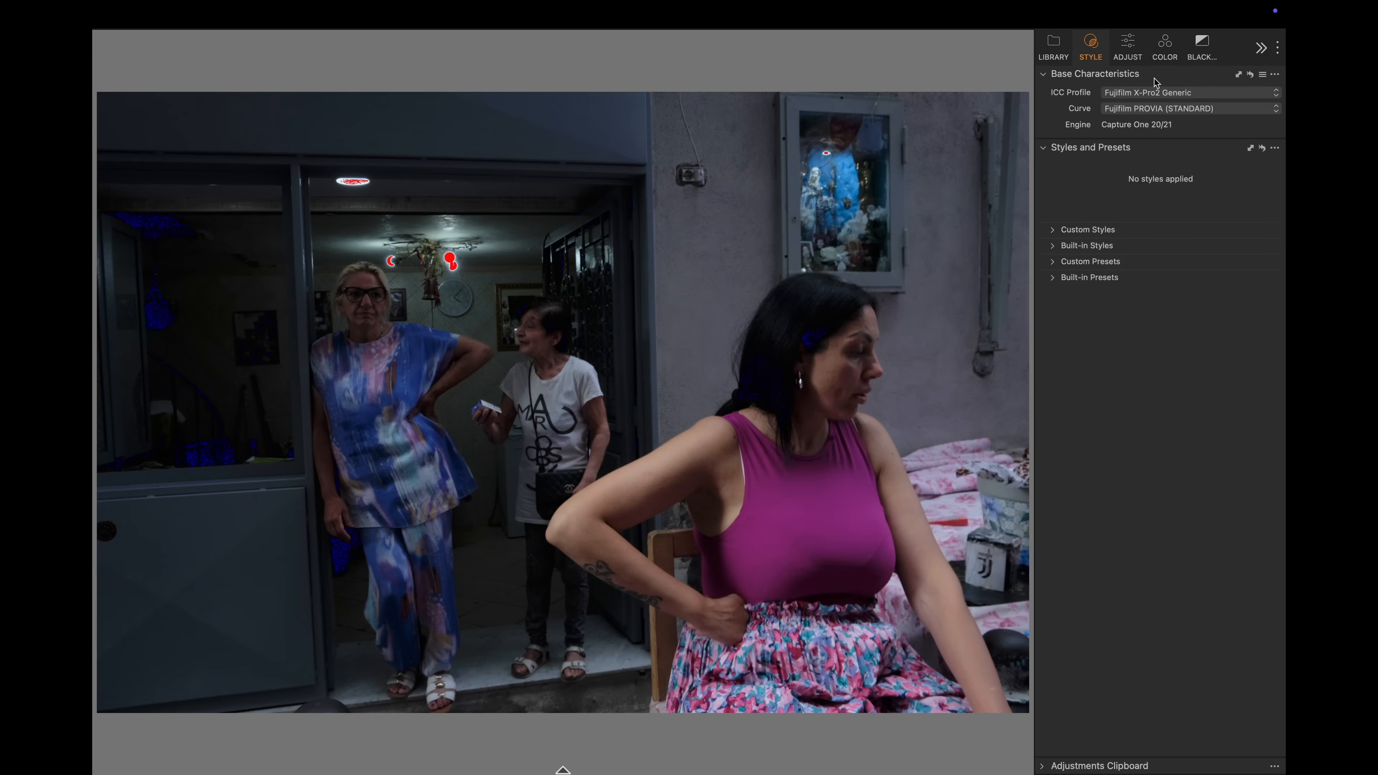
click(1127, 48)
mouse_move(1117, 11)
click(1114, 57)
- On the exp layer's luma curve, add a slightly raised midtone point and sample another point from the cheek of the woman with glasses
click(1082, 260)
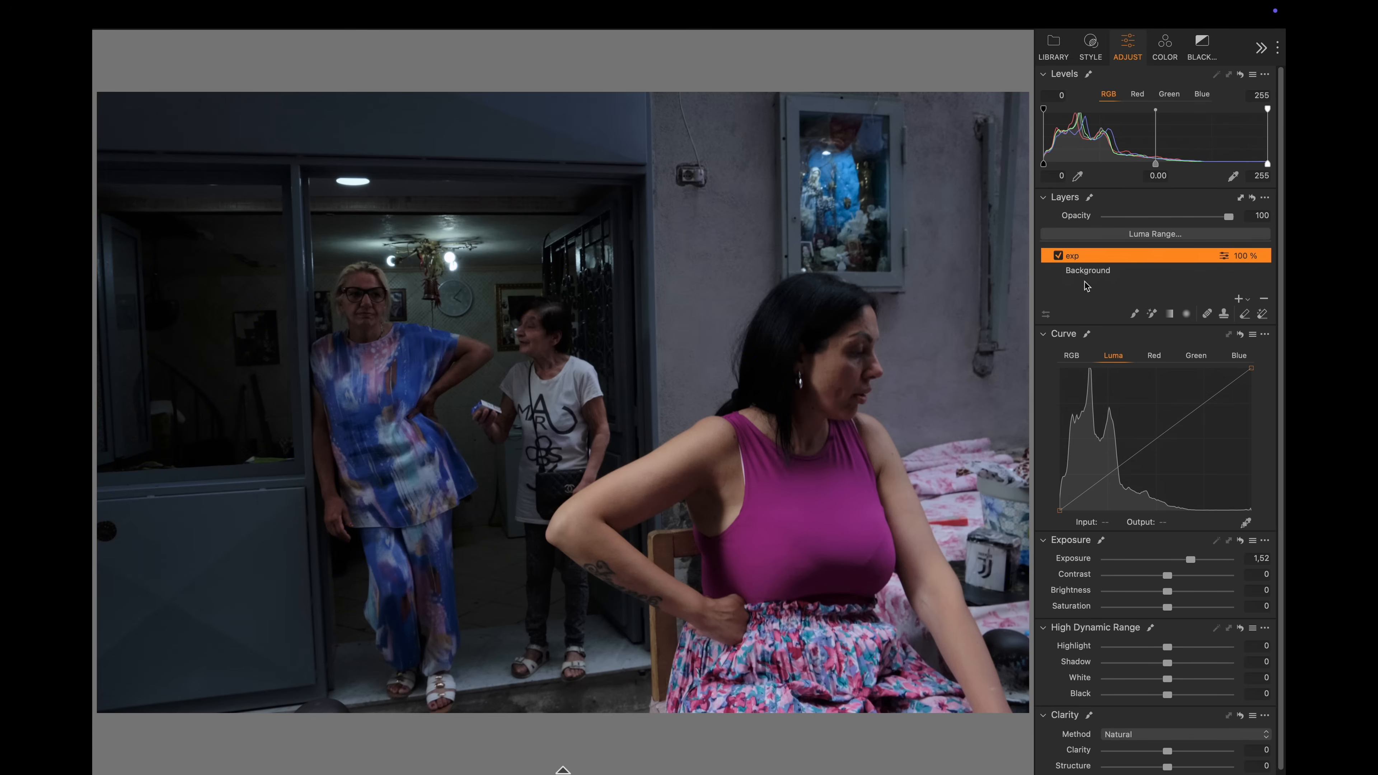
click(1245, 523)
click(1166, 432)
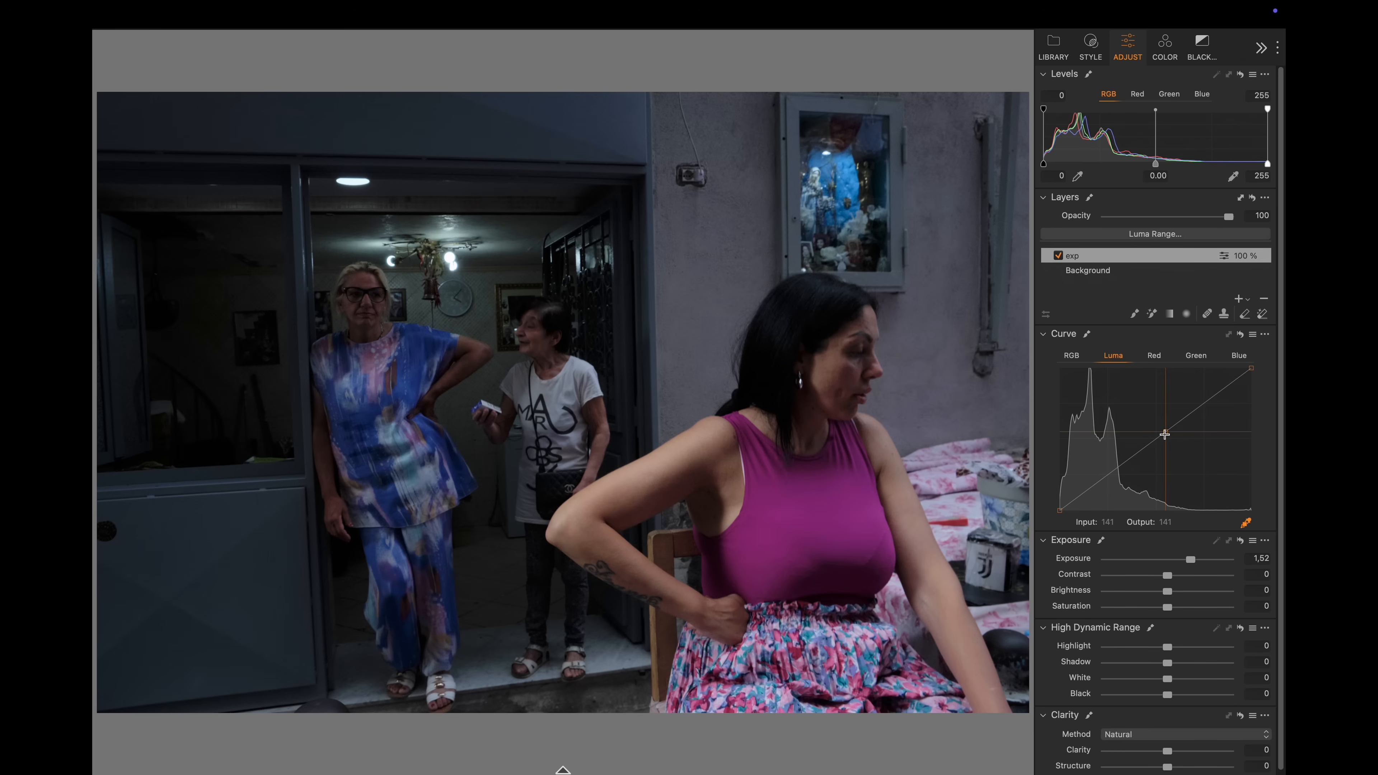
drag(1165, 434, 1164, 433)
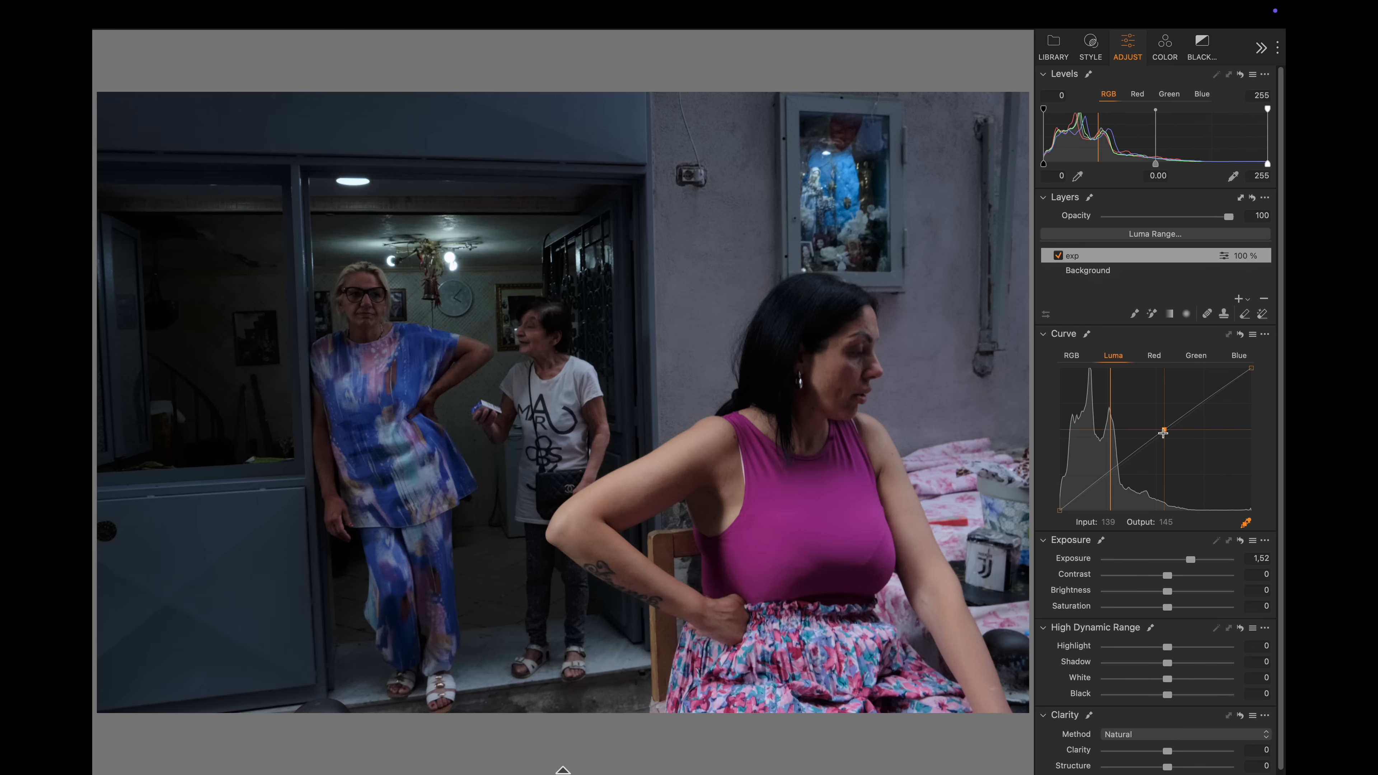
scroll(380, 315, up, 3)
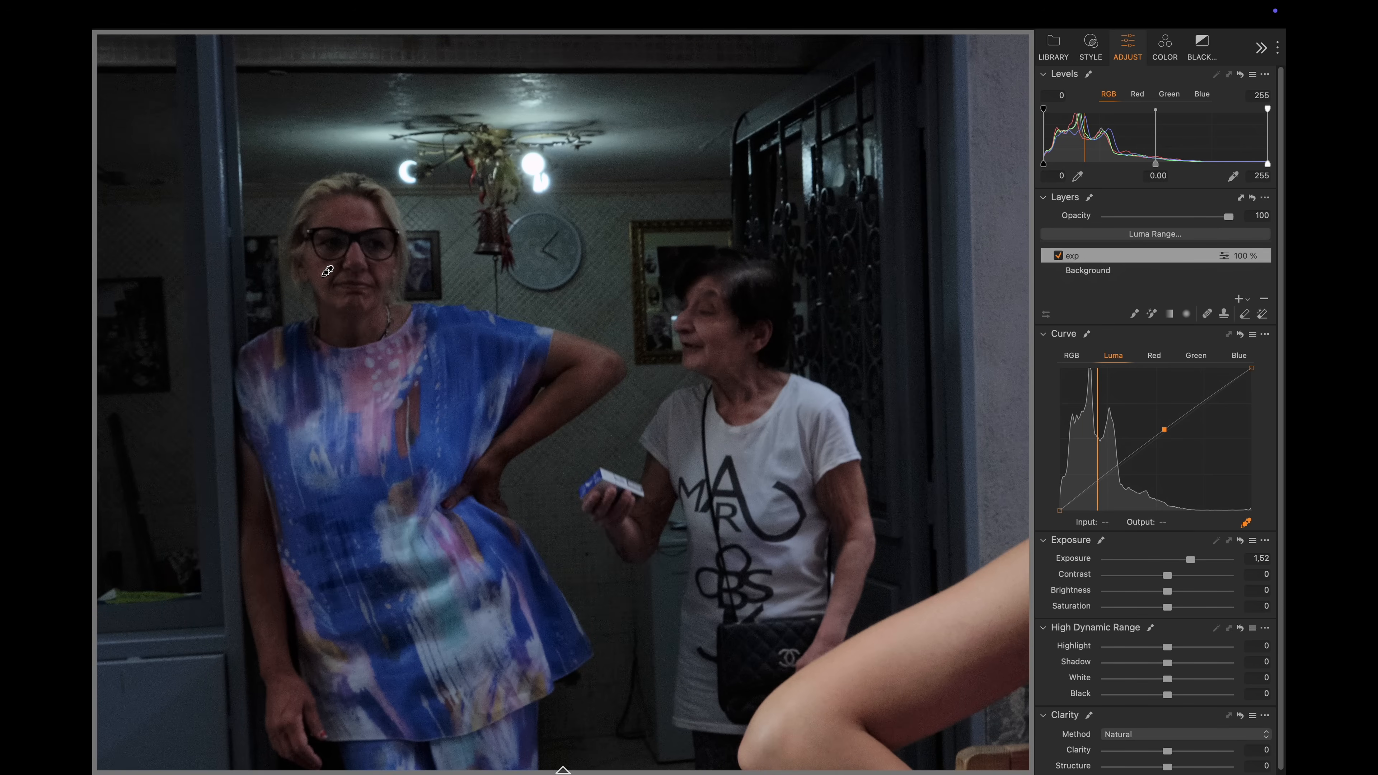
click(328, 269)
scroll(960, 437, down, 4)
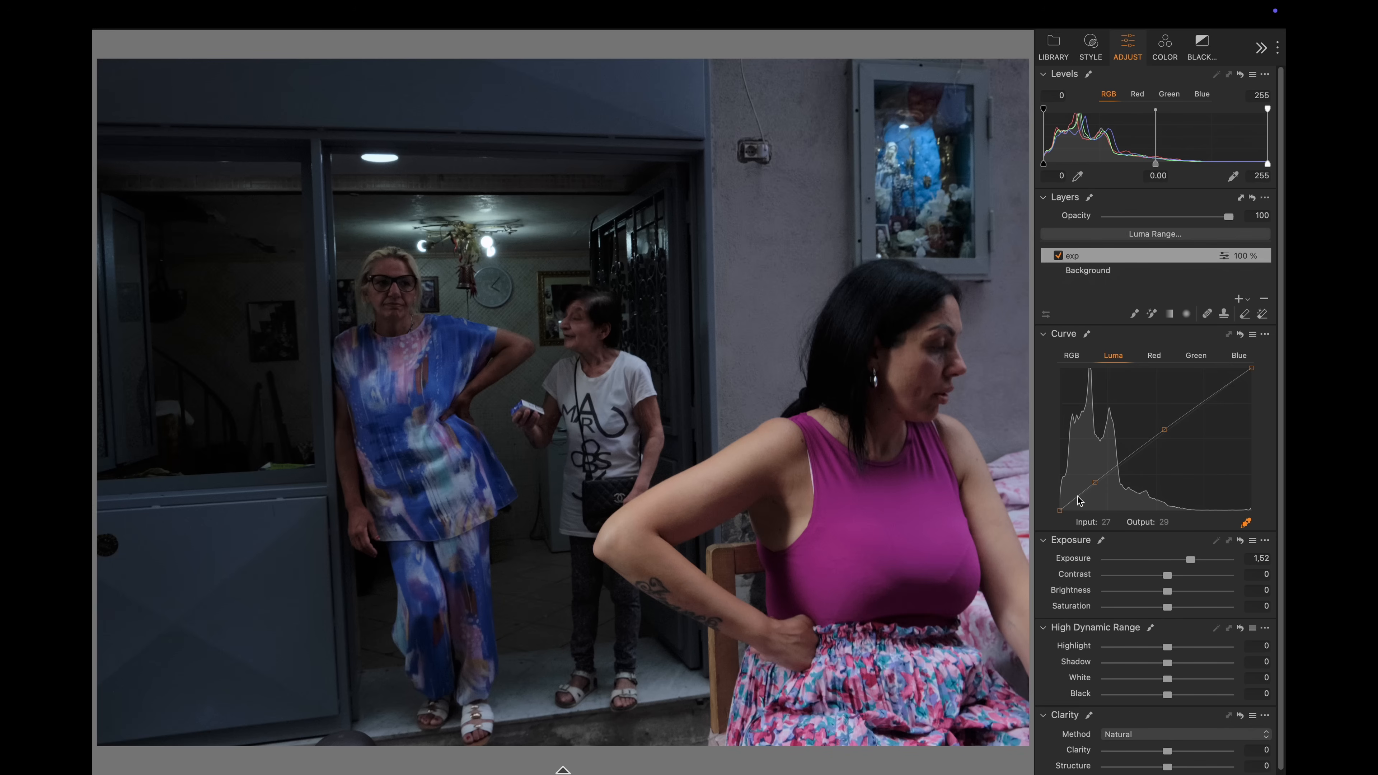
- Pull down a shadow point on the exp layer's luma curve and lift a new point in the lower midtones
click(1077, 498)
drag(1077, 496, 1077, 504)
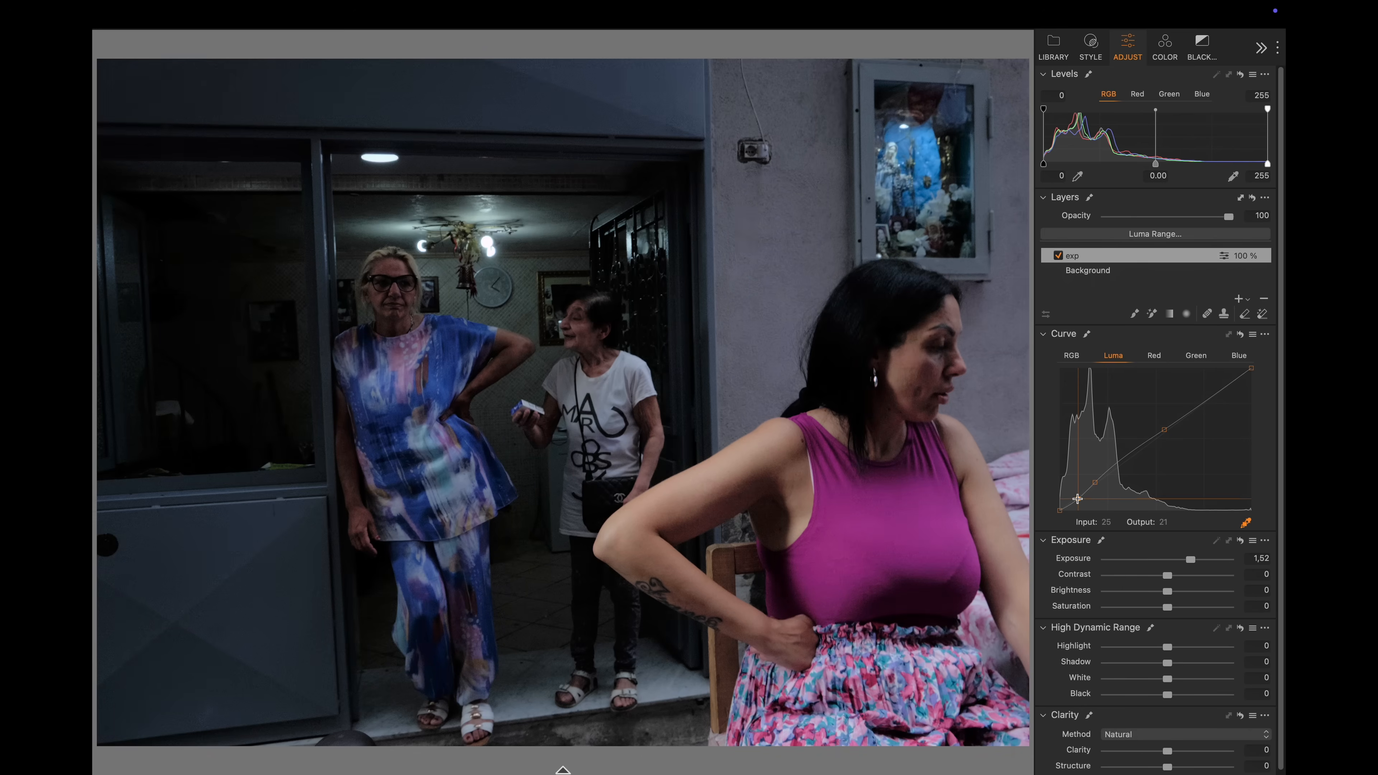
click(1060, 262)
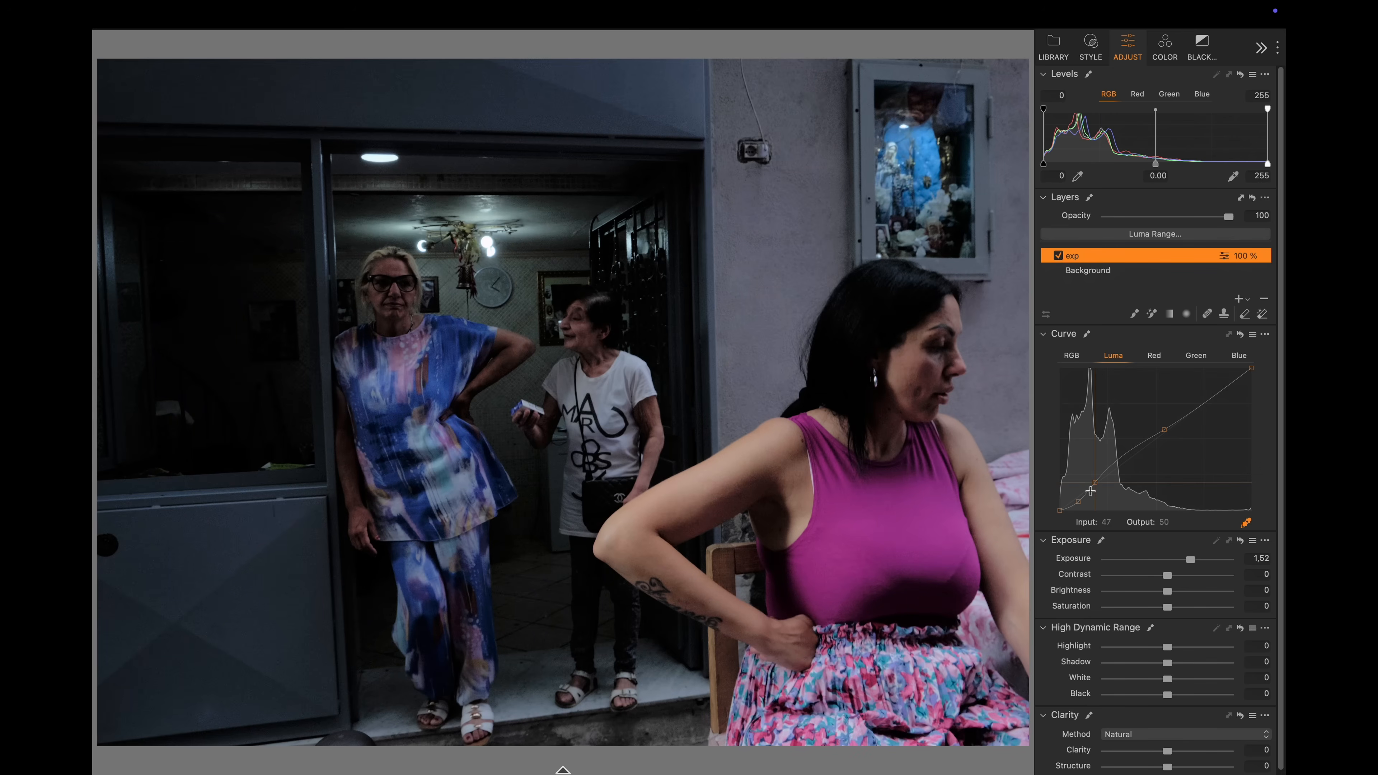
drag(1092, 483, 1118, 457)
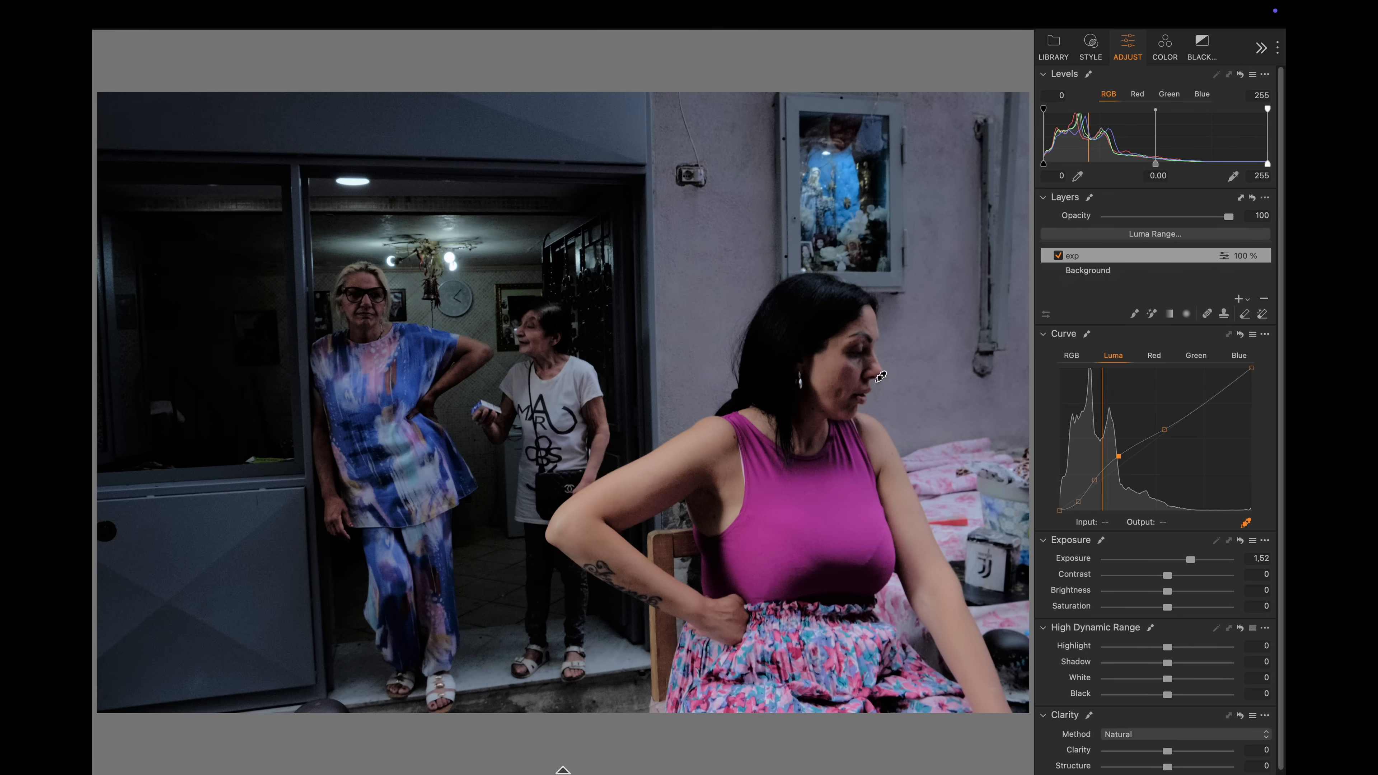
- Open up the exp layer's darkest tones with a slightly raised shadow curve point and Black at 2, and set its exposure to 1.34
click(1075, 502)
drag(1075, 502, 1075, 500)
drag(1167, 695, 1168, 696)
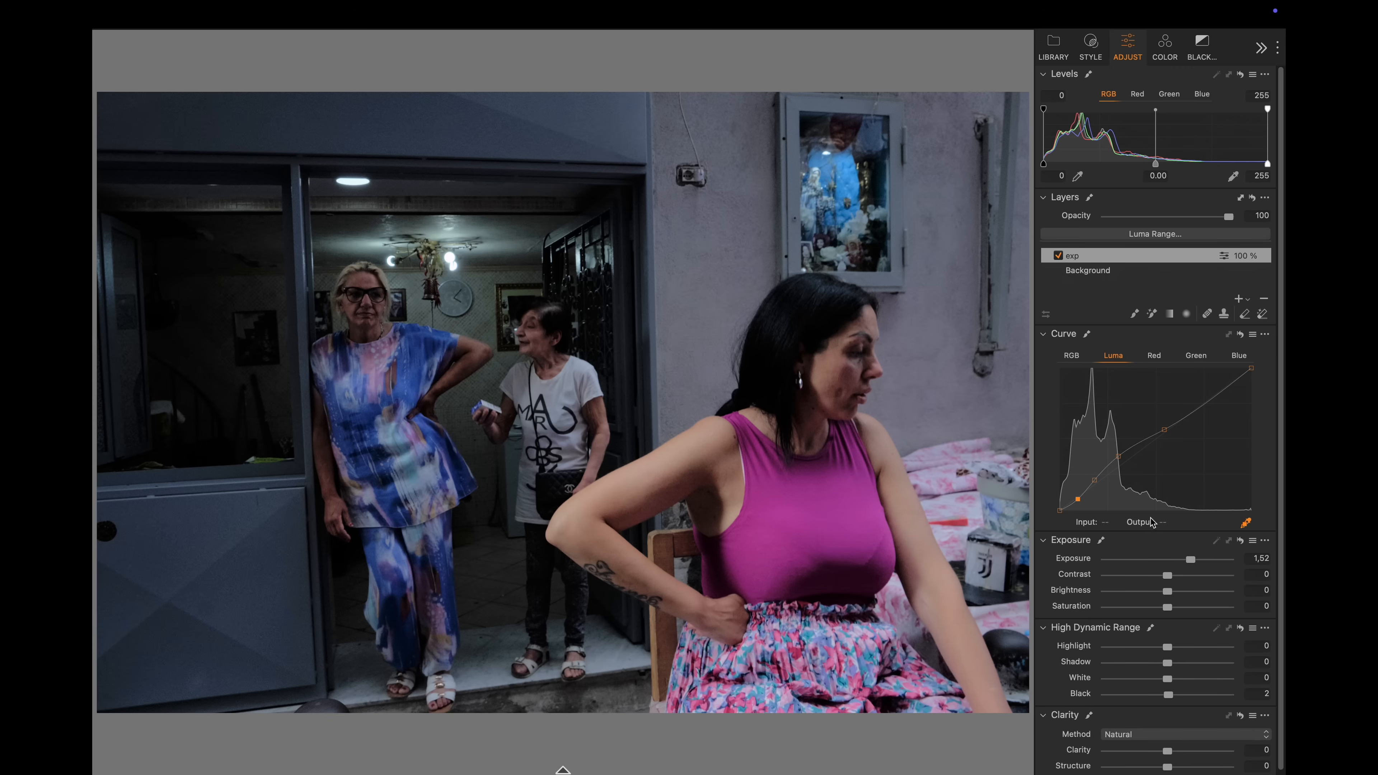
drag(1189, 565, 1188, 565)
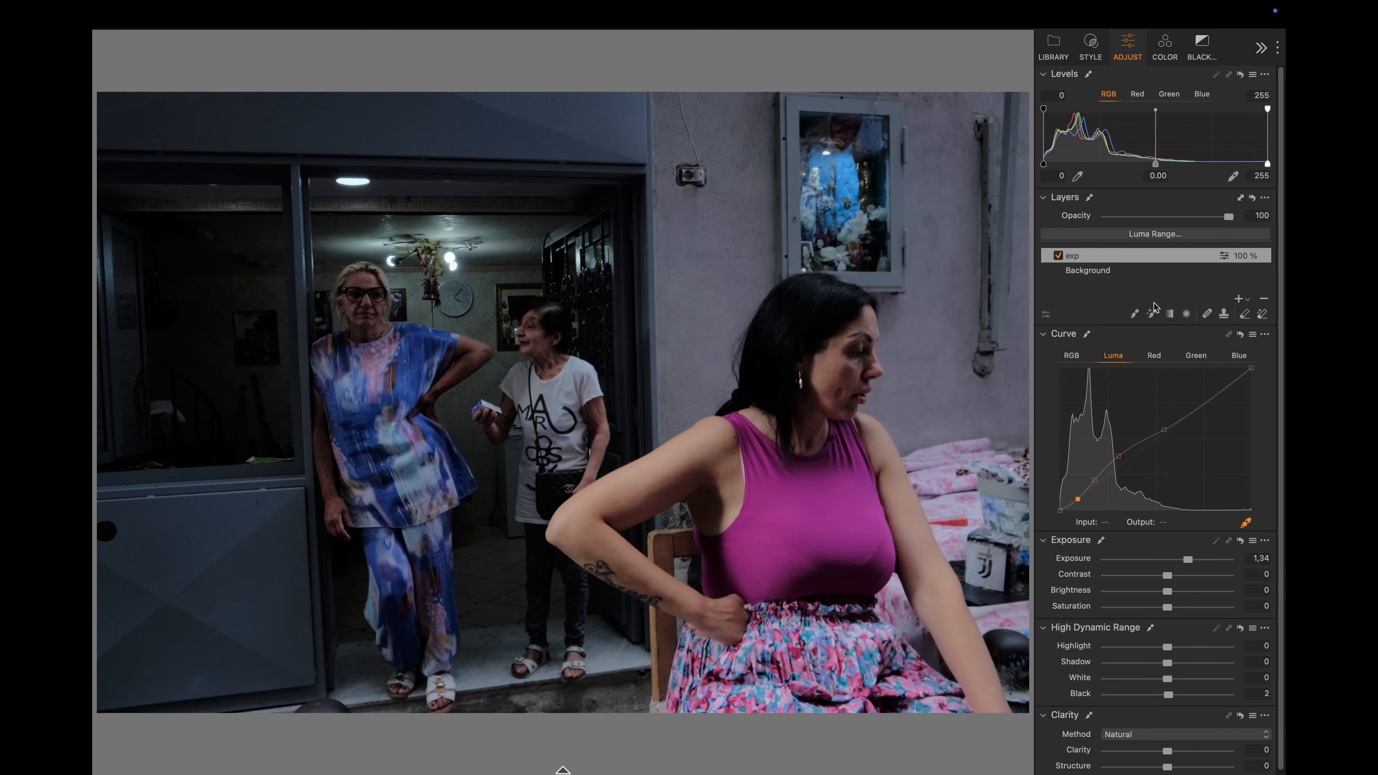
- Add two new adjustment layers above exp, named "burn" and "dodge"
click(1238, 299)
click(1238, 299)
click(1156, 273)
click(1156, 273)
text(burn)
key(Return)
click(1096, 256)
click(1096, 255)
text(b)
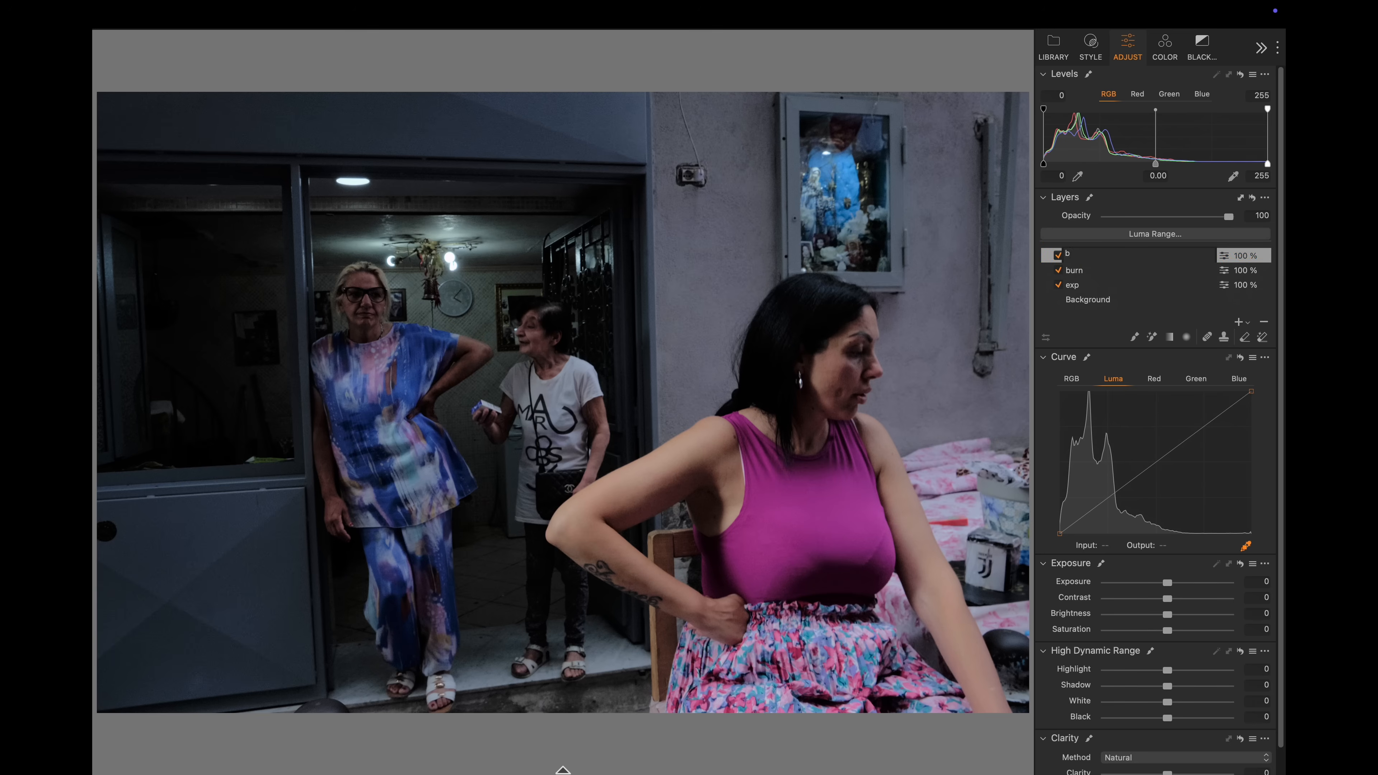
text(odge)
key(Return)
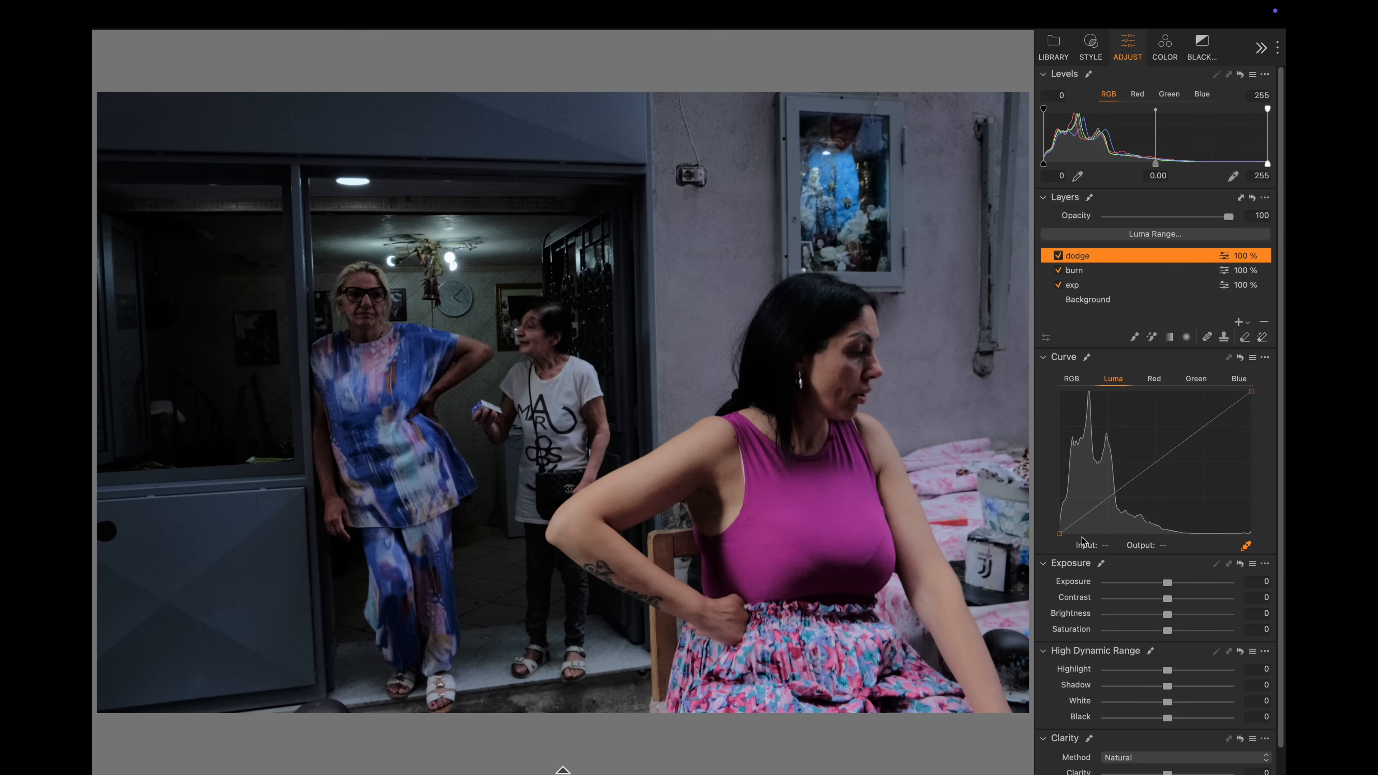
- Set the burn layer's exposure to -1.56 and raise the dodge layer's exposure
click(1077, 268)
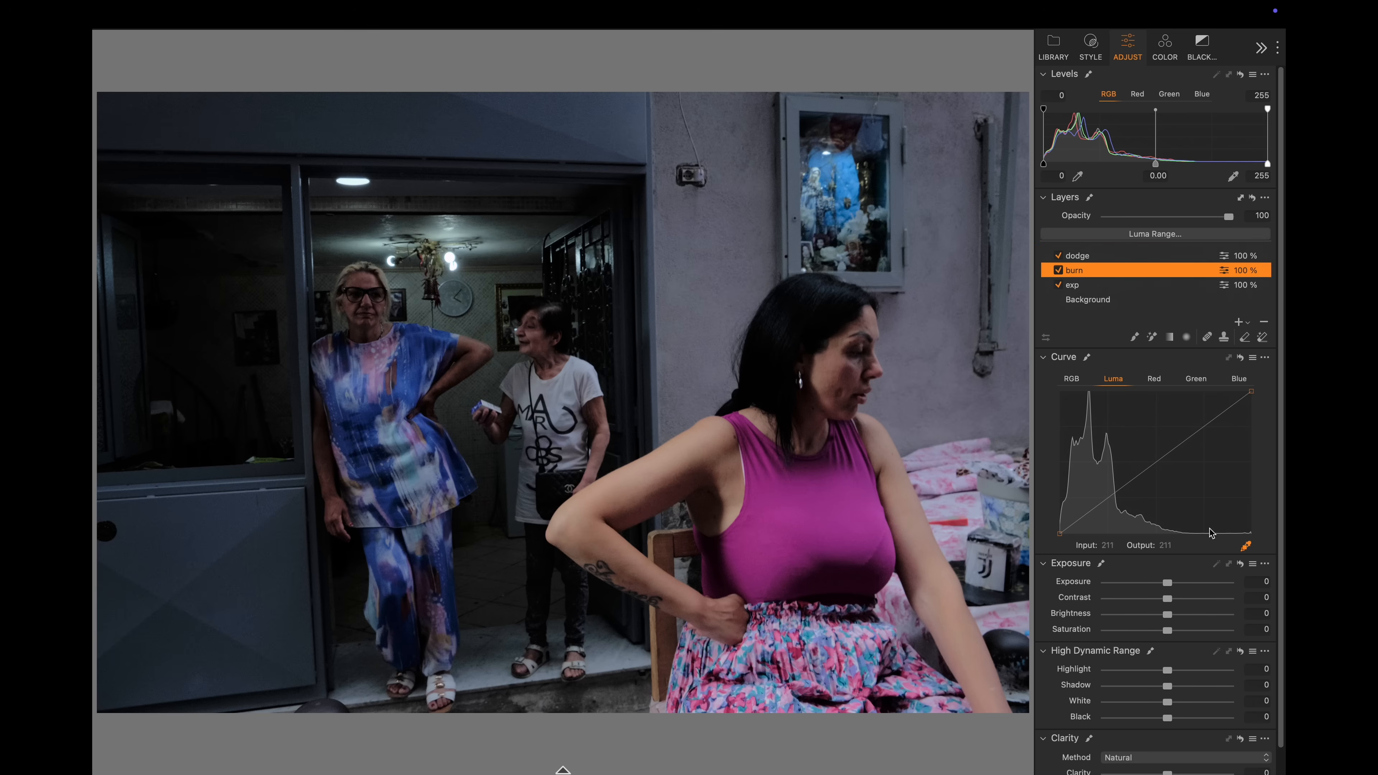
drag(1167, 584, 1145, 585)
click(1086, 262)
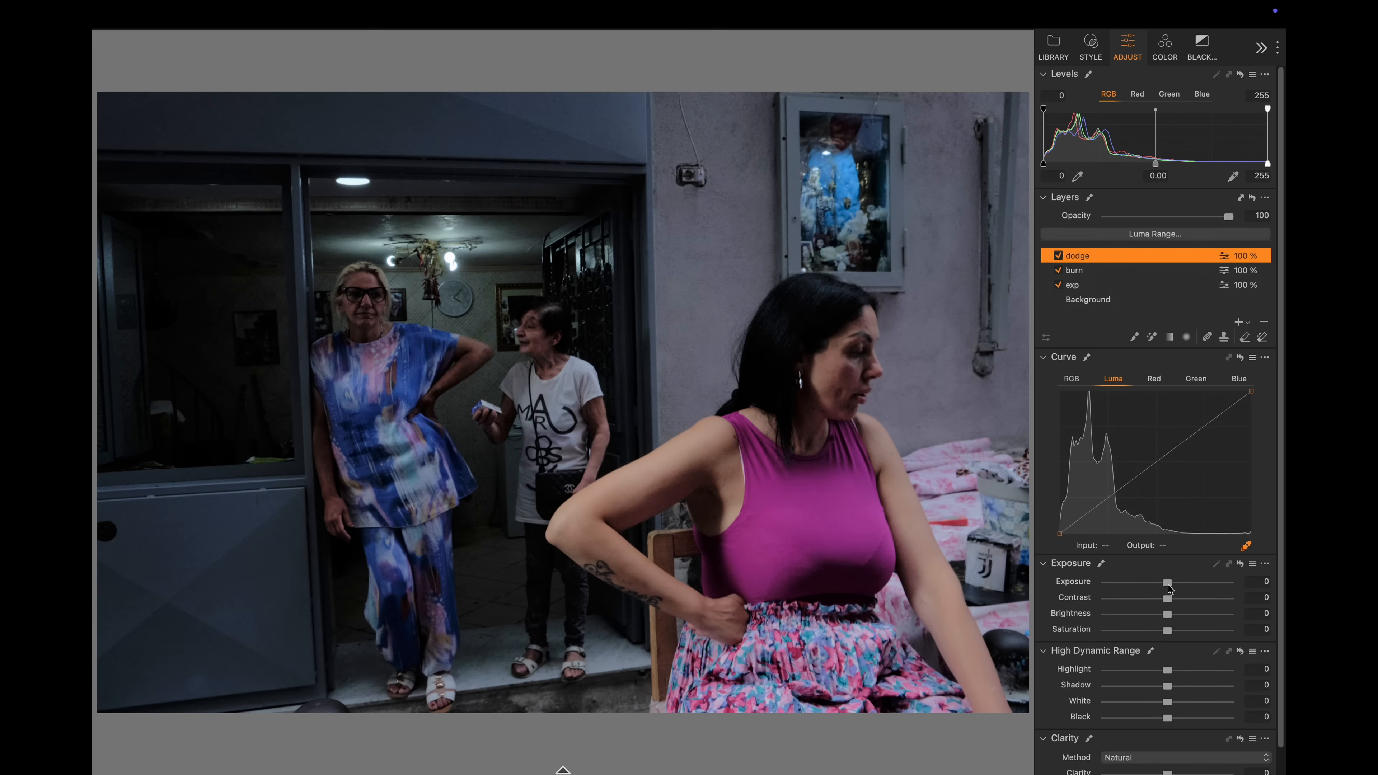
drag(1166, 586, 1180, 586)
- Paint the burn layer's mask over the seated woman's magenta top and floral skirt, adapting the brush size to each area
click(1095, 270)
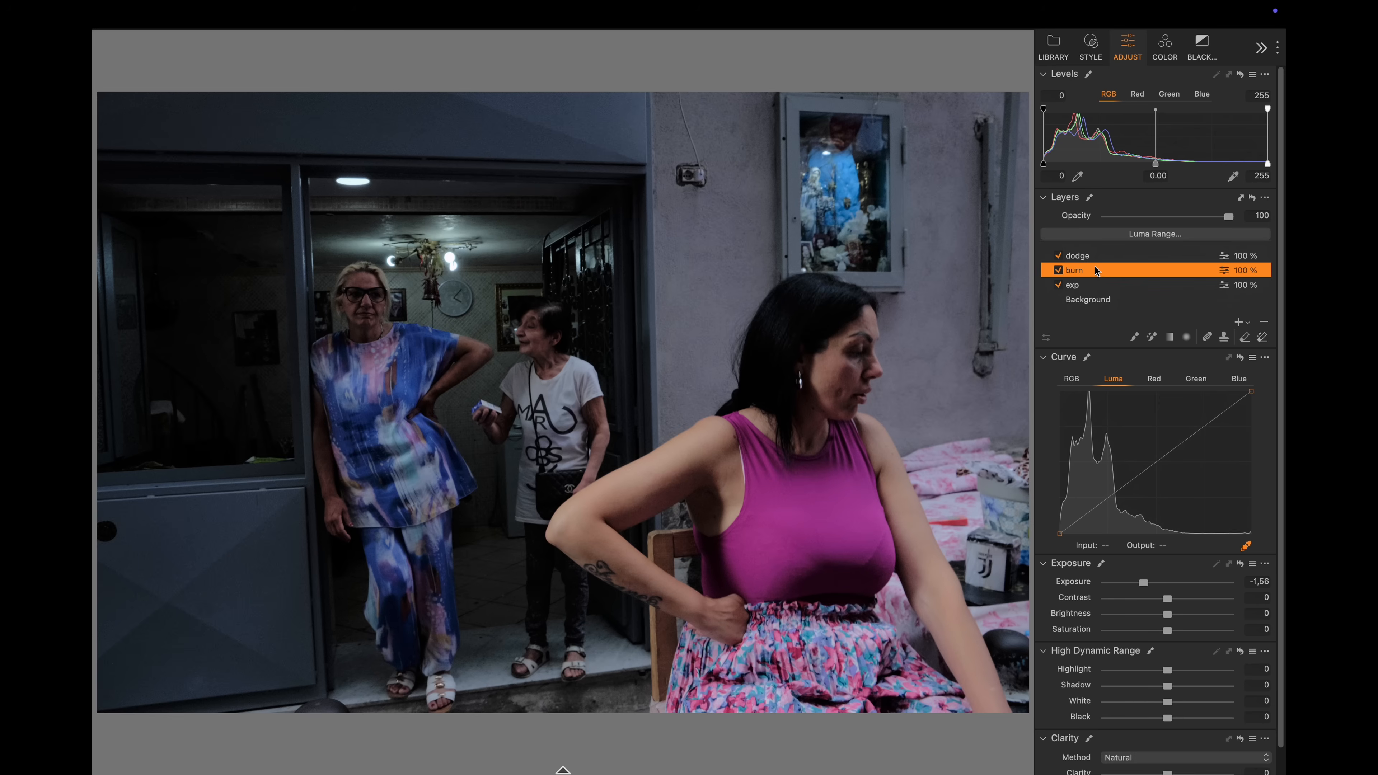
key(b)
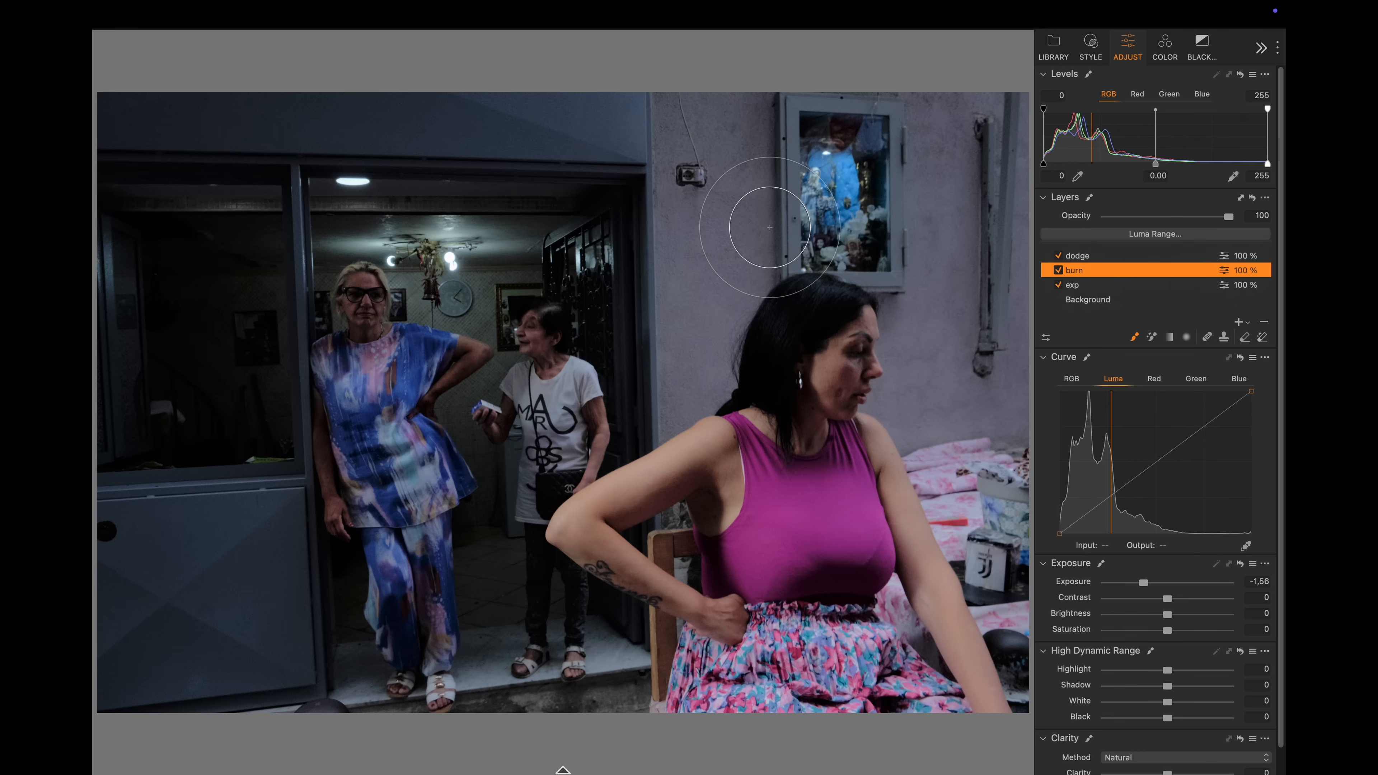
right_click(769, 227)
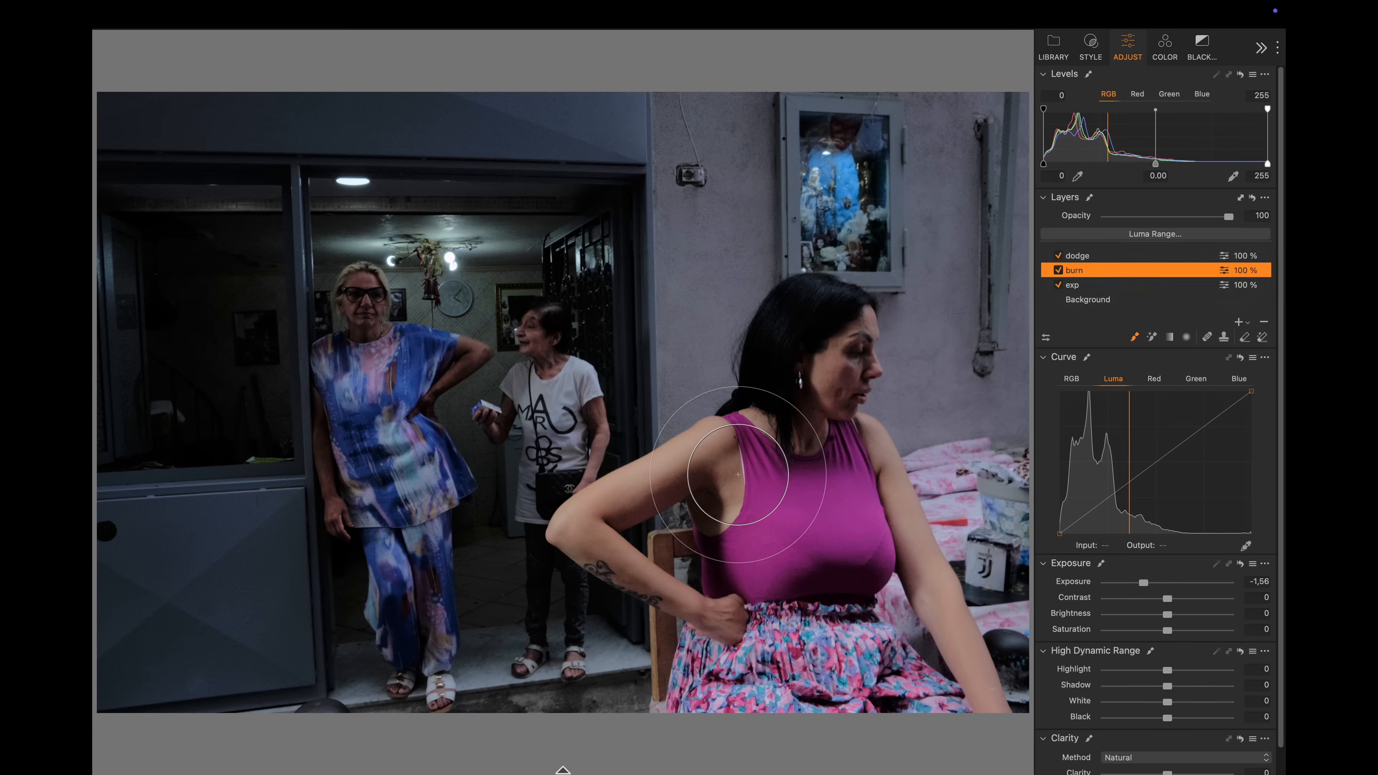
mouse_move(667, 410)
mouse_down()
mouse_move(640, 415)
mouse_move(649, 427)
mouse_up()
mouse_move(648, 427)
ctrl+alt+mouse_down()
mouse_move(700, 427)
mouse_move(676, 440)
ctrl+alt+mouse_up()
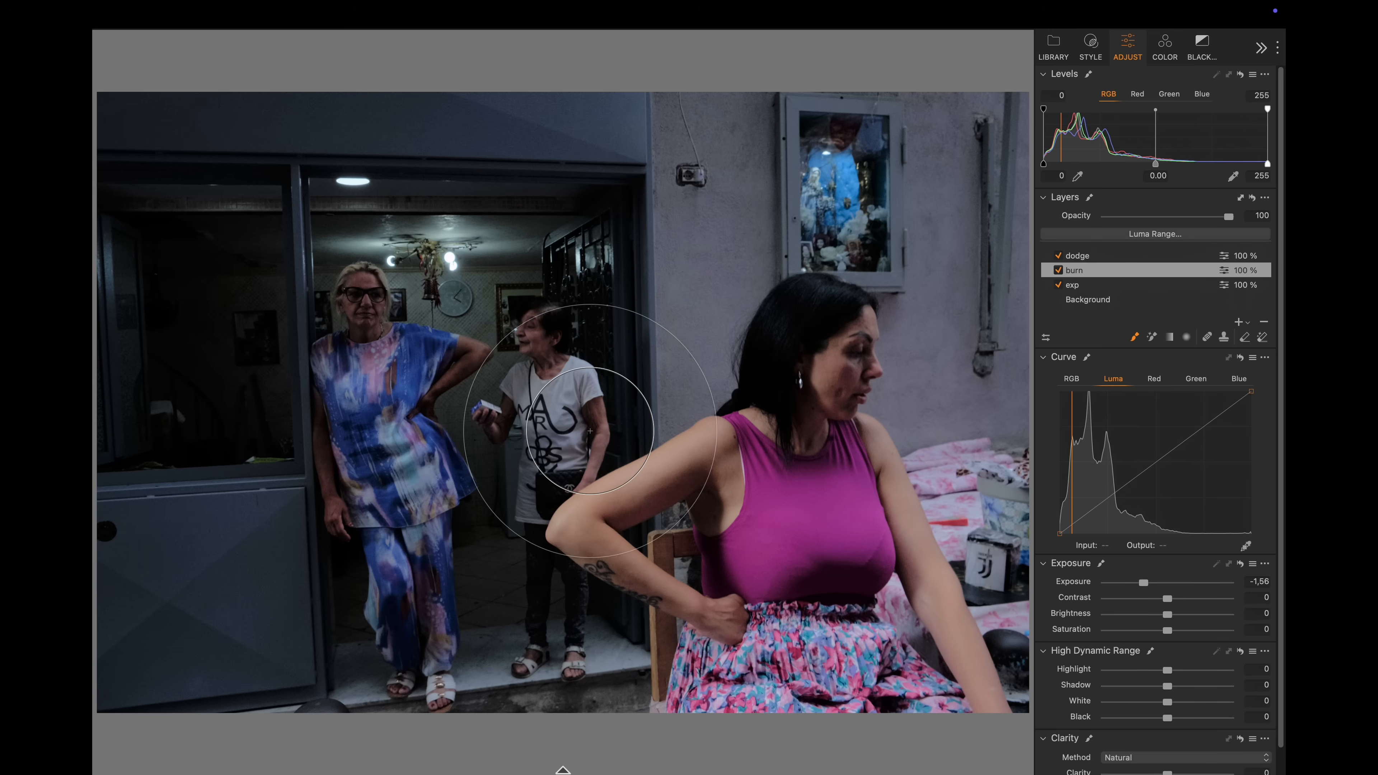
ctrl+alt+drag(688, 268, 659, 268)
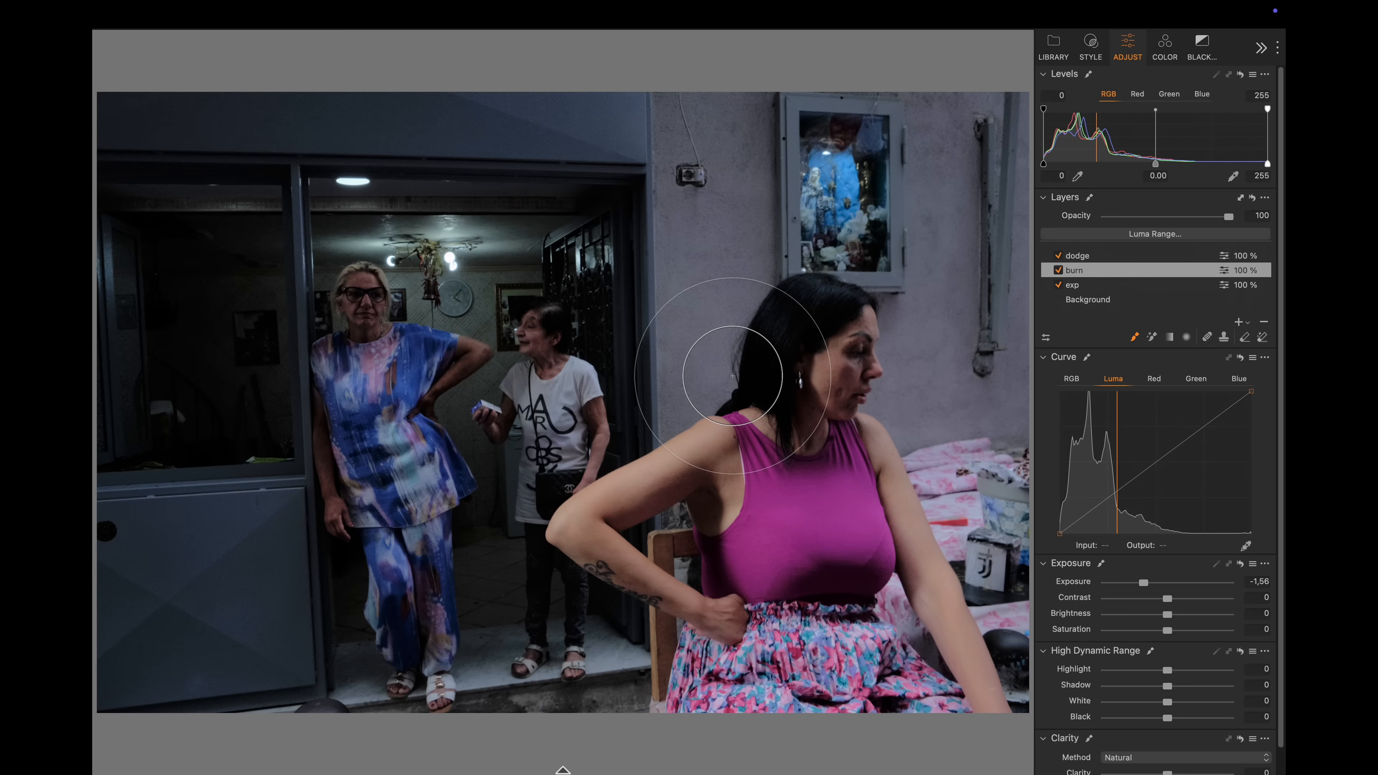
mouse_move(682, 344)
mouse_down()
mouse_move(693, 242)
mouse_move(775, 153)
mouse_move(863, 152)
mouse_move(746, 268)
mouse_move(712, 372)
mouse_move(775, 212)
mouse_move(876, 175)
mouse_move(941, 272)
mouse_move(940, 365)
mouse_move(893, 510)
mouse_move(947, 598)
mouse_move(963, 677)
mouse_move(953, 694)
mouse_move(871, 552)
mouse_move(732, 526)
mouse_move(787, 501)
mouse_move(862, 544)
mouse_move(814, 595)
mouse_move(786, 516)
mouse_move(838, 487)
mouse_move(779, 551)
mouse_move(792, 630)
mouse_move(759, 676)
mouse_move(796, 657)
mouse_move(870, 653)
mouse_move(777, 677)
mouse_move(880, 665)
mouse_move(821, 492)
mouse_move(784, 544)
mouse_up()
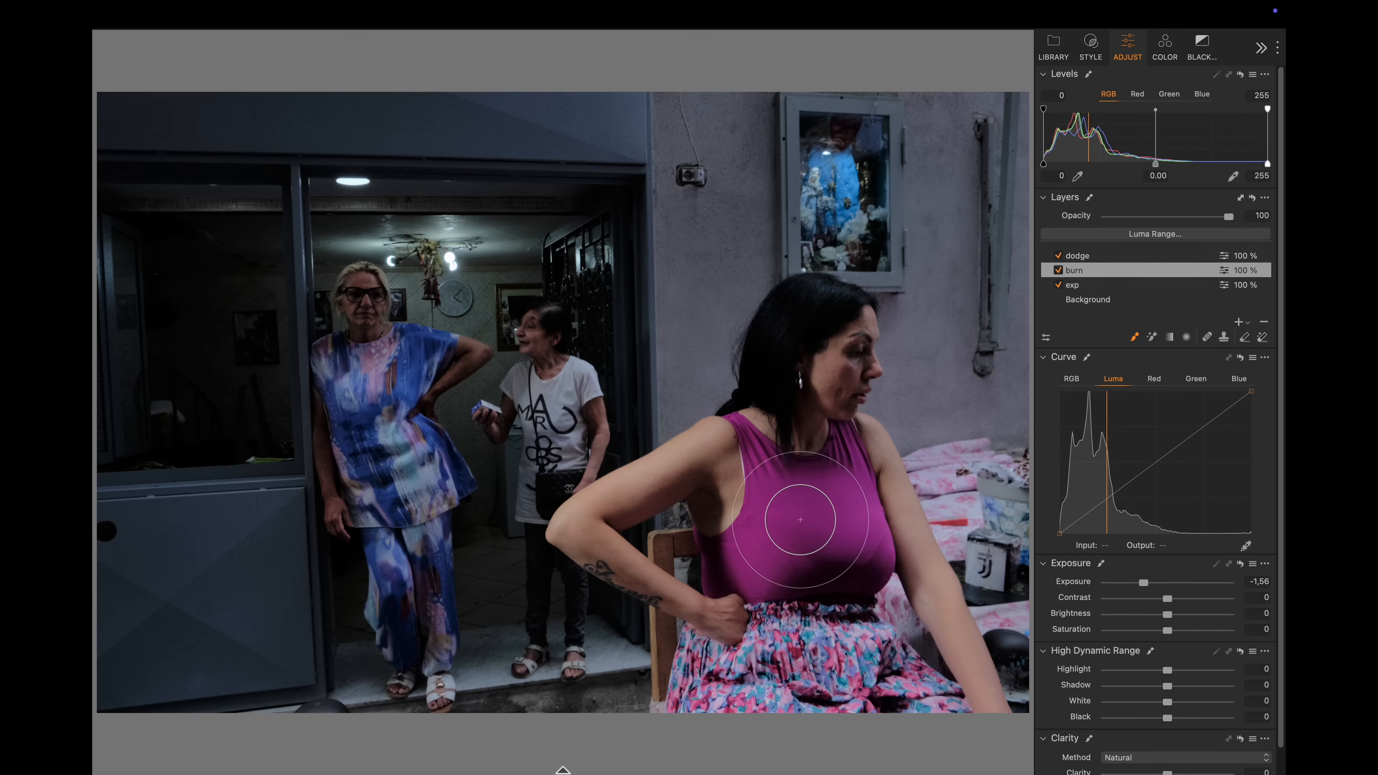
mouse_move(775, 519)
mouse_down()
mouse_move(759, 529)
mouse_move(825, 548)
mouse_move(852, 534)
mouse_move(855, 491)
mouse_move(855, 536)
mouse_move(838, 521)
mouse_move(876, 550)
mouse_move(770, 562)
mouse_move(754, 614)
mouse_move(691, 691)
mouse_up()
key([)
mouse_move(787, 678)
mouse_down()
mouse_move(888, 685)
mouse_move(893, 639)
mouse_up()
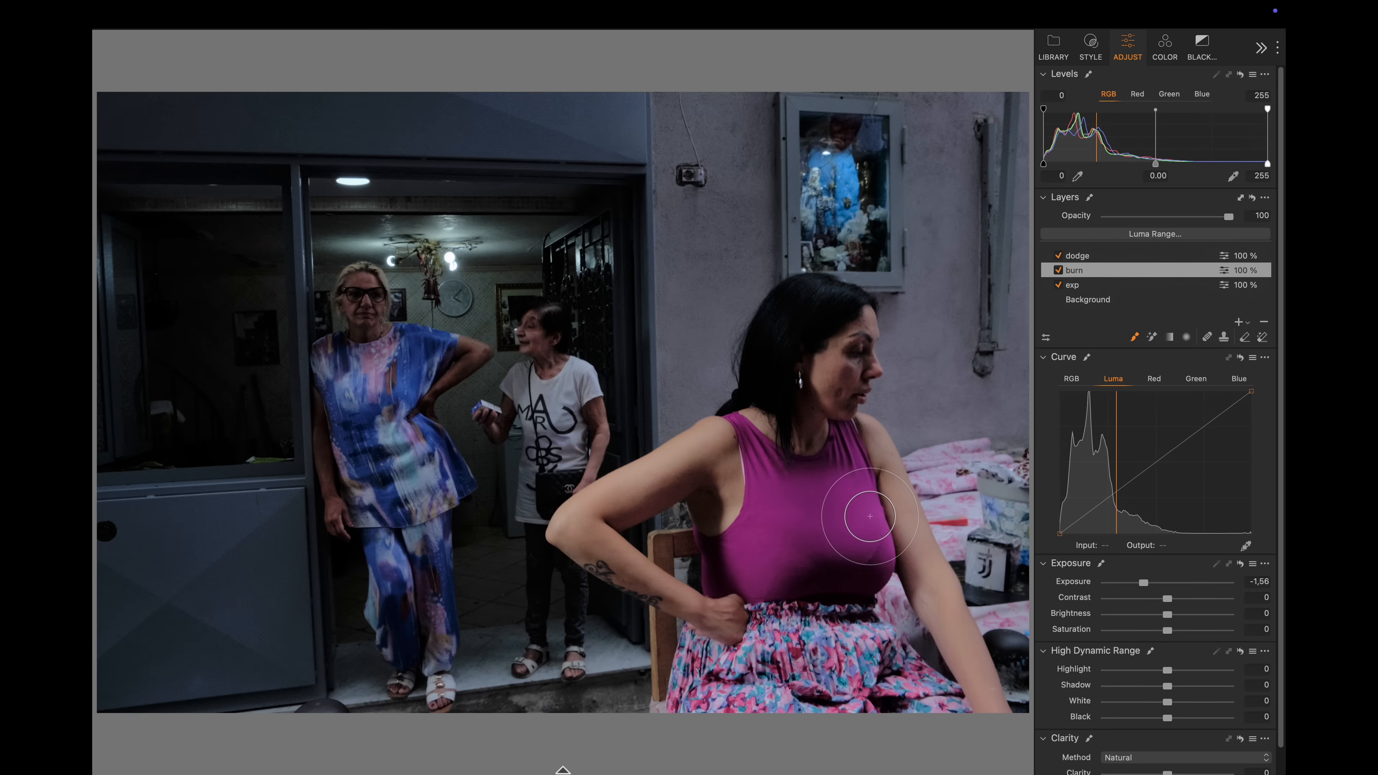
key(])
key(])
mouse_move(779, 511)
mouse_down()
mouse_move(871, 520)
mouse_move(854, 583)
mouse_up()
mouse_move(787, 685)
mouse_down()
mouse_move(729, 680)
mouse_move(759, 670)
mouse_up()
- Compare the image with and without the burn layer, and reduce the layer's opacity to 70
click(1059, 270)
click(1058, 270)
click(1059, 270)
click(1058, 270)
click(1193, 217)
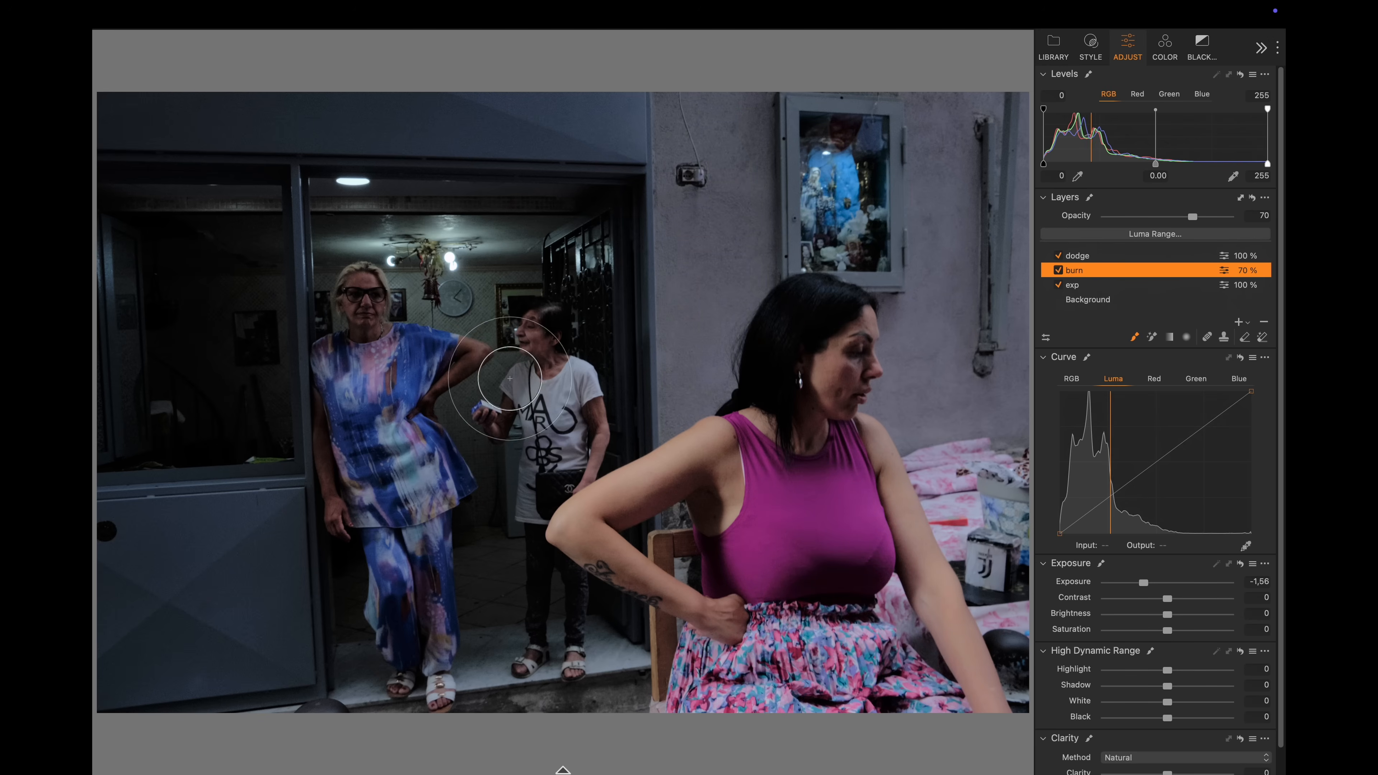
- Brush the burn effect onto the wall shrine and the seated woman's bent arm, toggling the layer to compare
drag(814, 208, 876, 204)
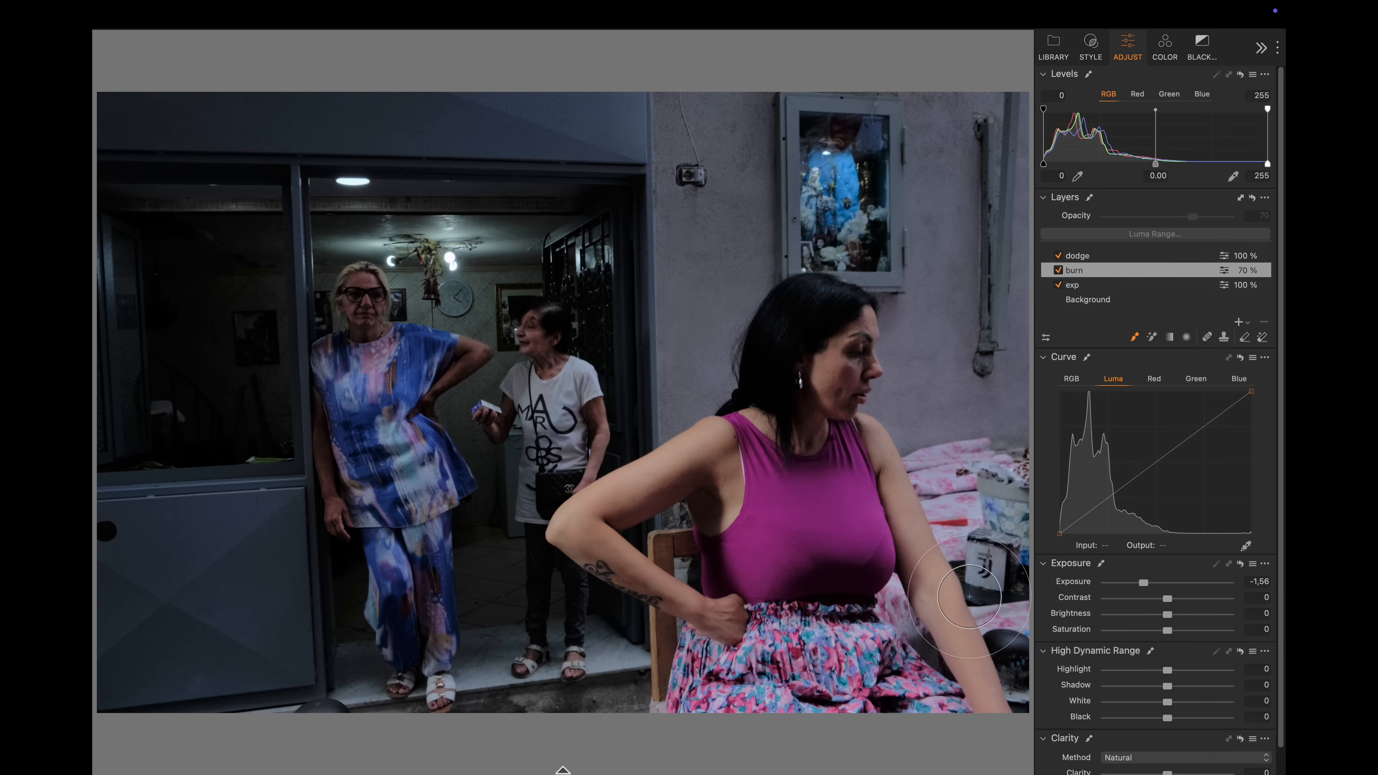
click(1057, 271)
click(1058, 271)
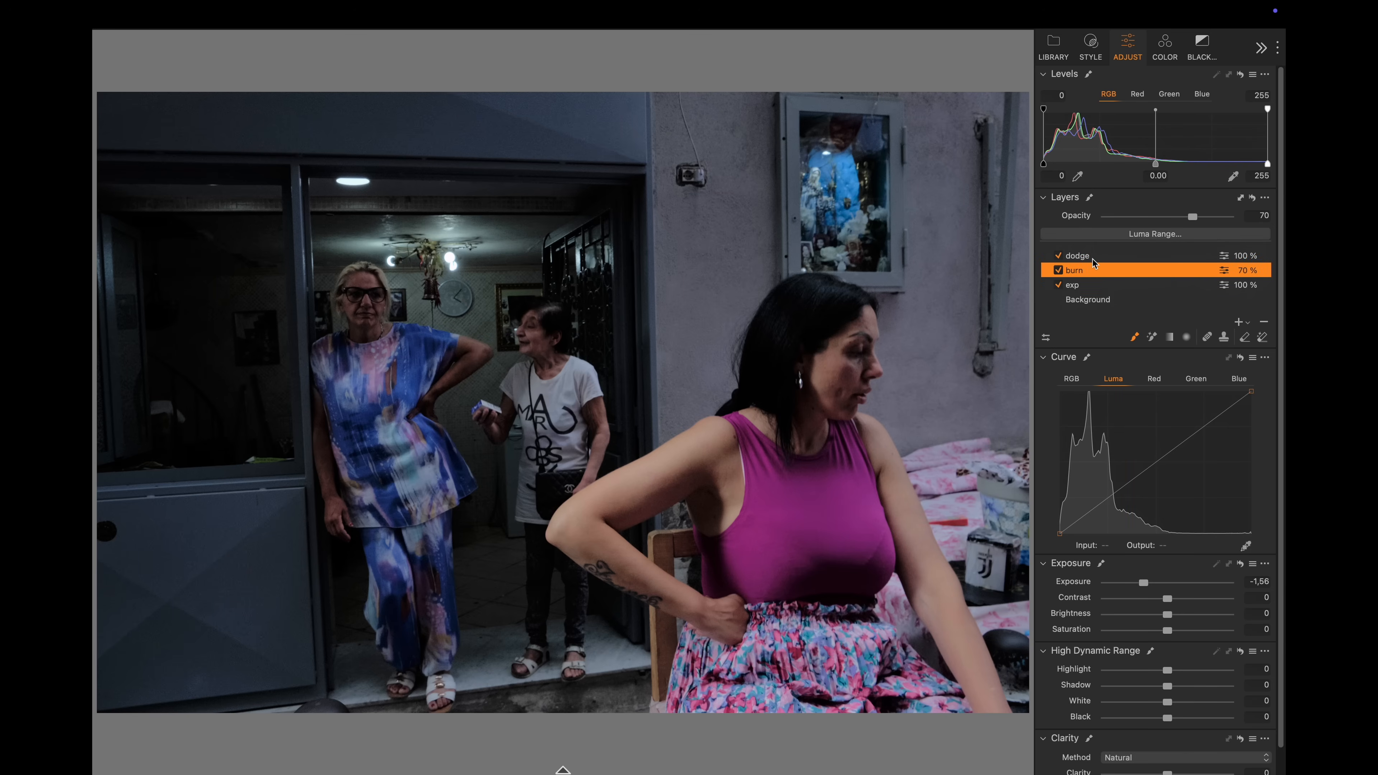
mouse_move(568, 521)
mouse_down()
mouse_move(579, 547)
mouse_move(566, 519)
mouse_move(569, 530)
mouse_move(676, 461)
mouse_up()
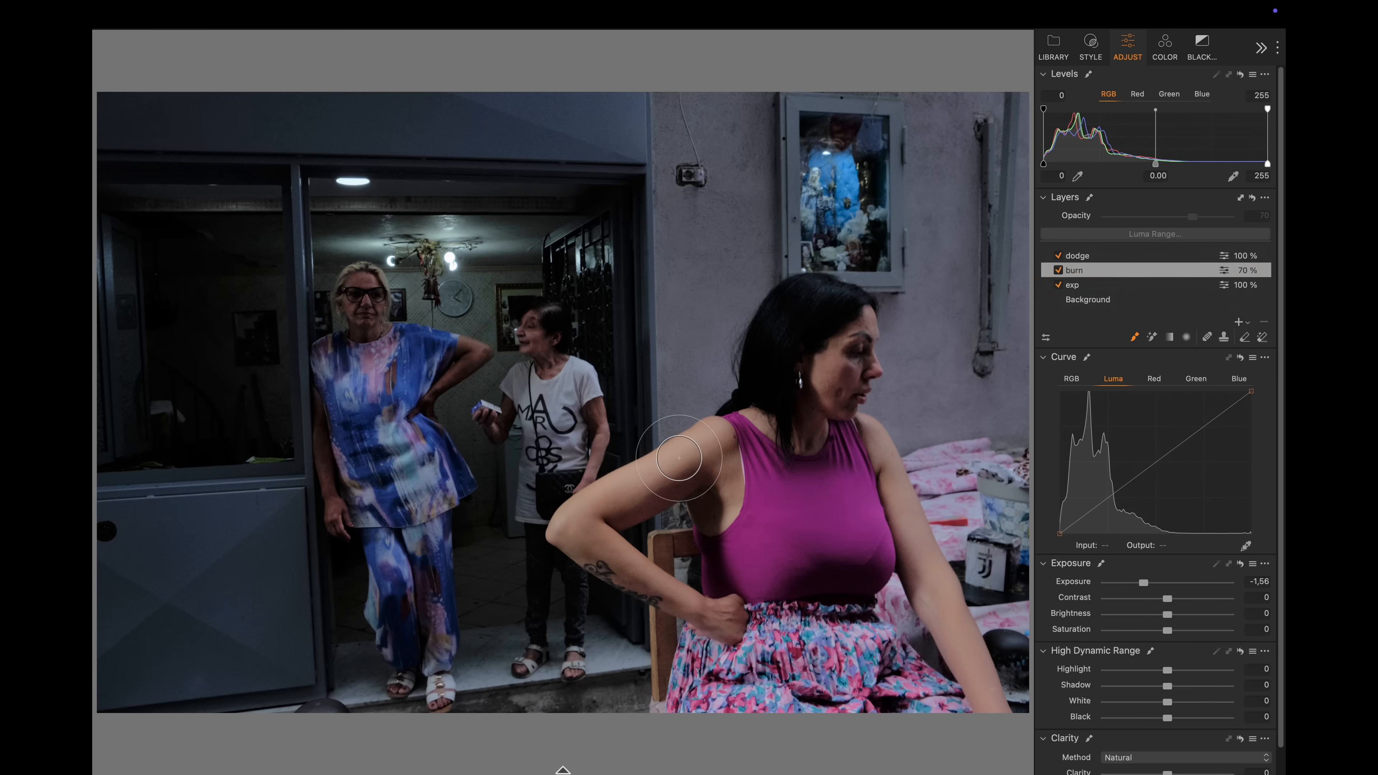
click(1059, 271)
click(1060, 274)
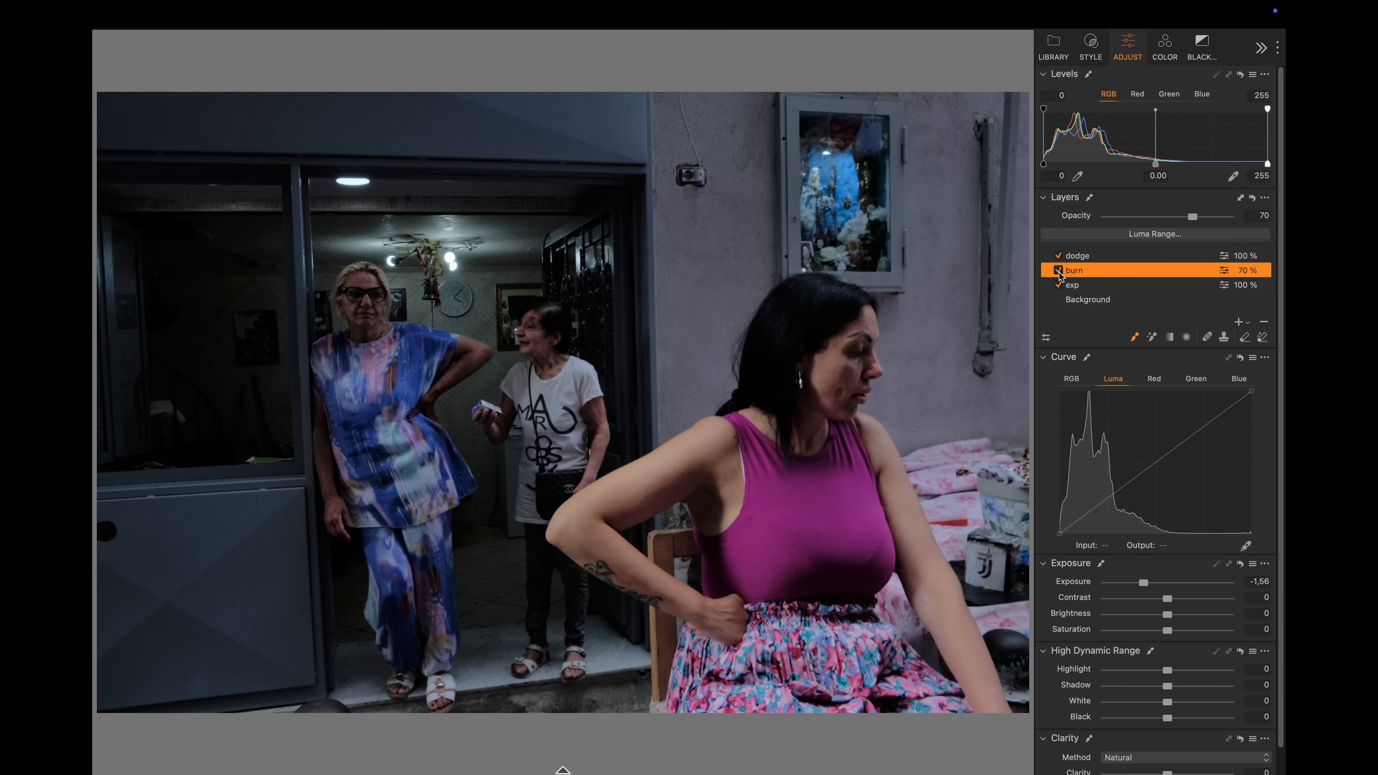
- Select the dodge layer and brush its mask over the doorway's ceiling and the area around the standing woman's patterned trousers
click(1085, 255)
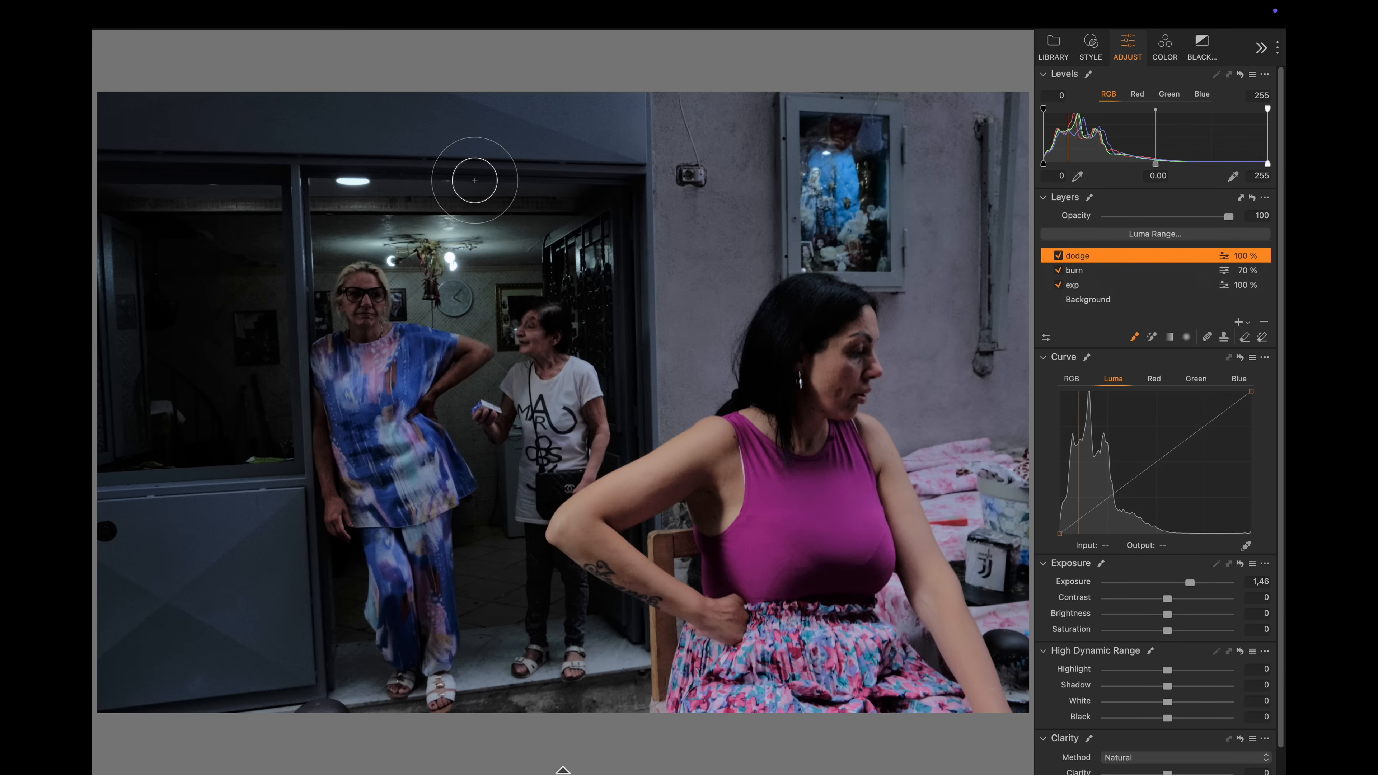
drag(478, 218, 516, 219)
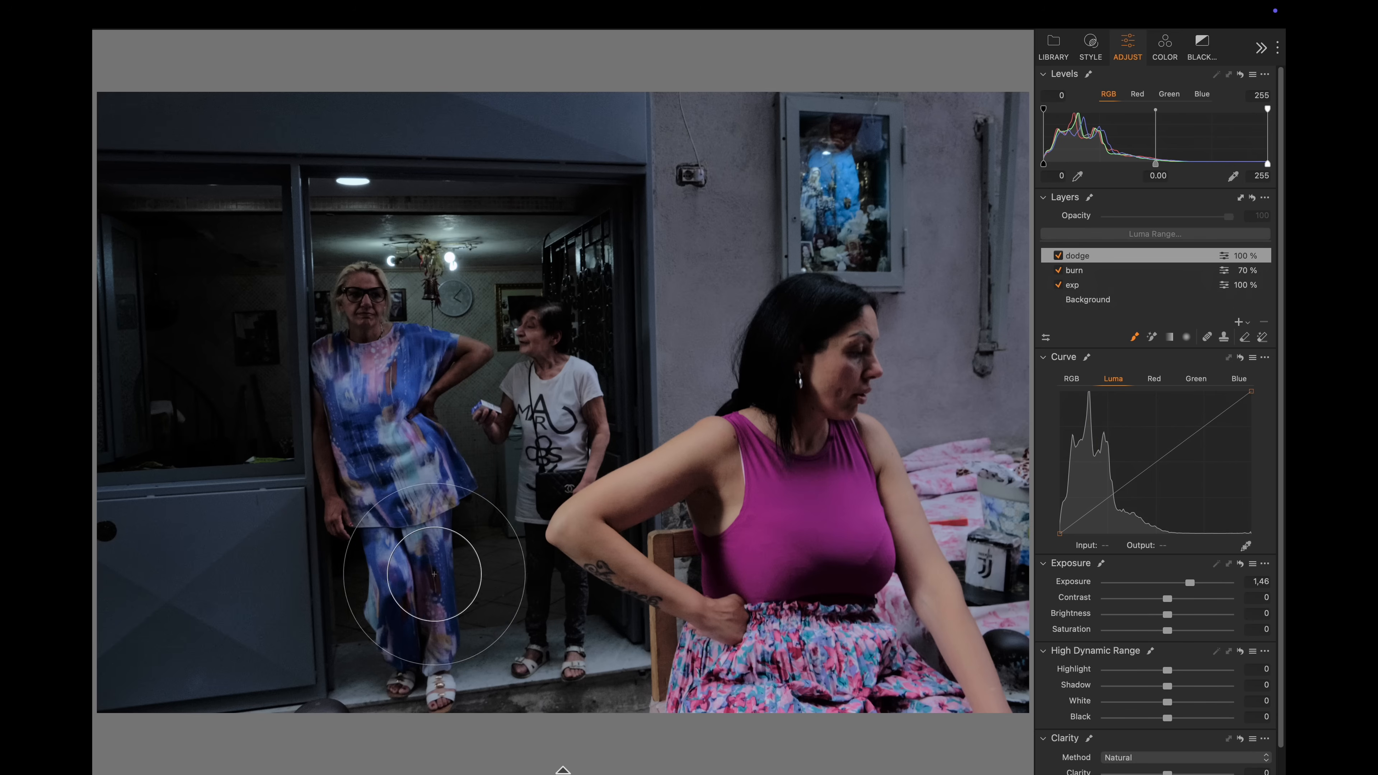
mouse_move(493, 552)
mouse_down()
mouse_move(546, 630)
mouse_move(436, 517)
mouse_move(337, 278)
mouse_move(361, 447)
mouse_move(445, 497)
mouse_move(317, 589)
mouse_move(307, 508)
mouse_up()
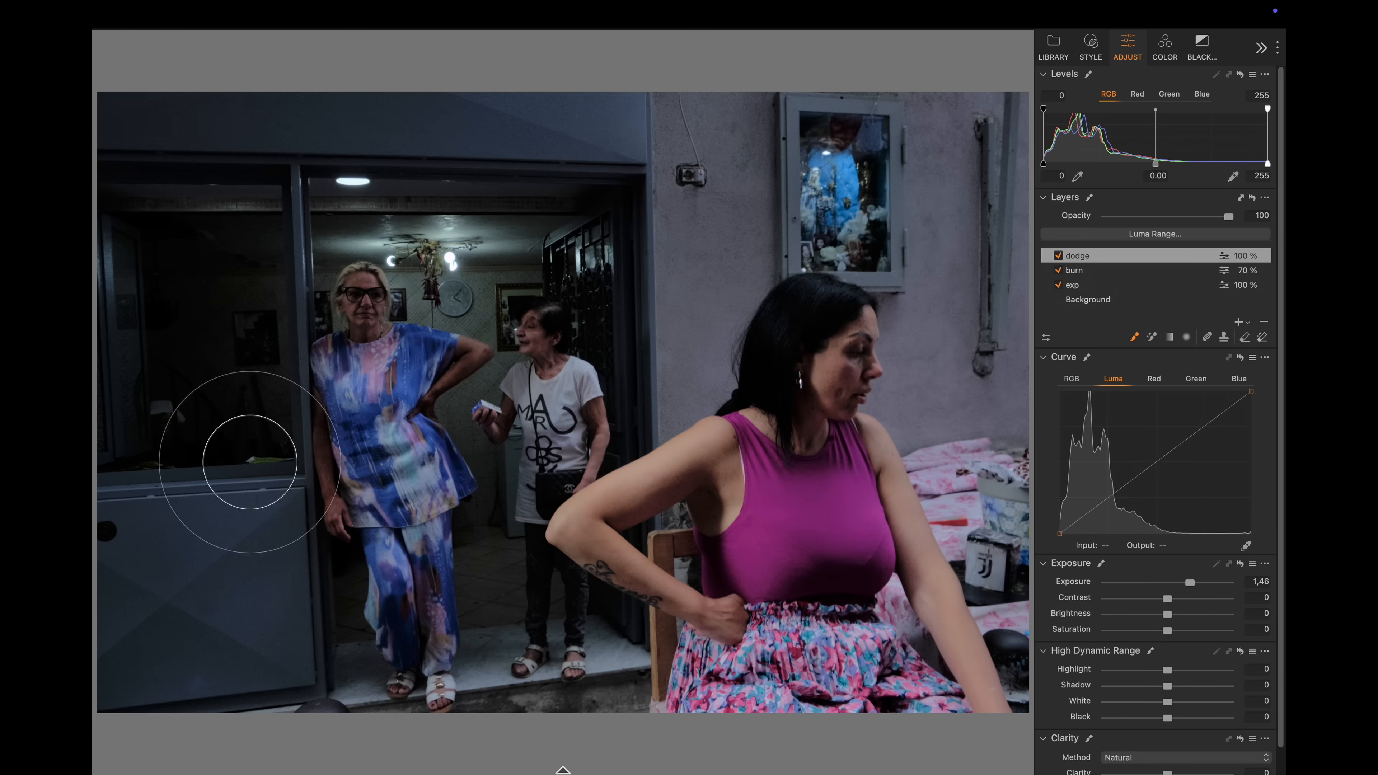
- Brush the dodge effect into the dark window beside the doorway, enlarging the brush for the final strokes
scroll(186, 348, up, 5)
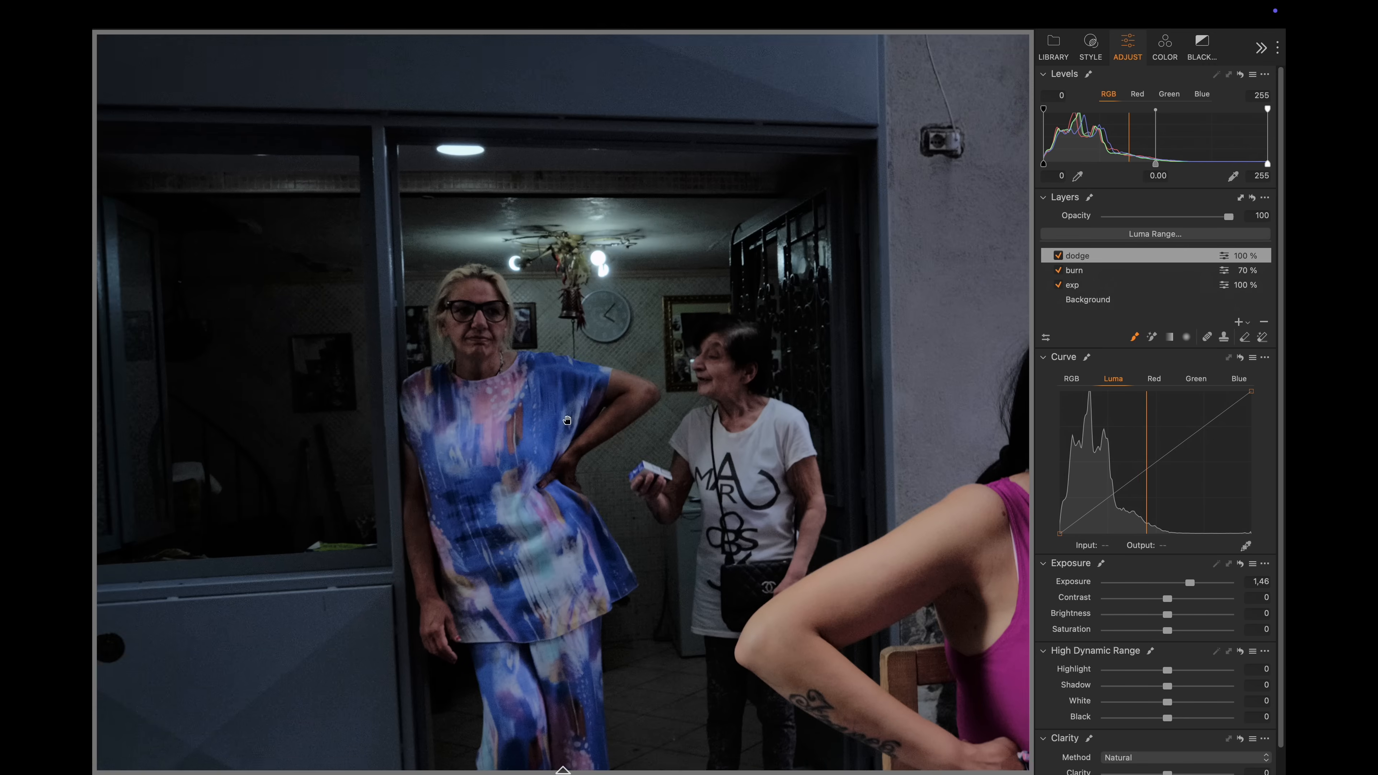
scroll(458, 449, down, 5)
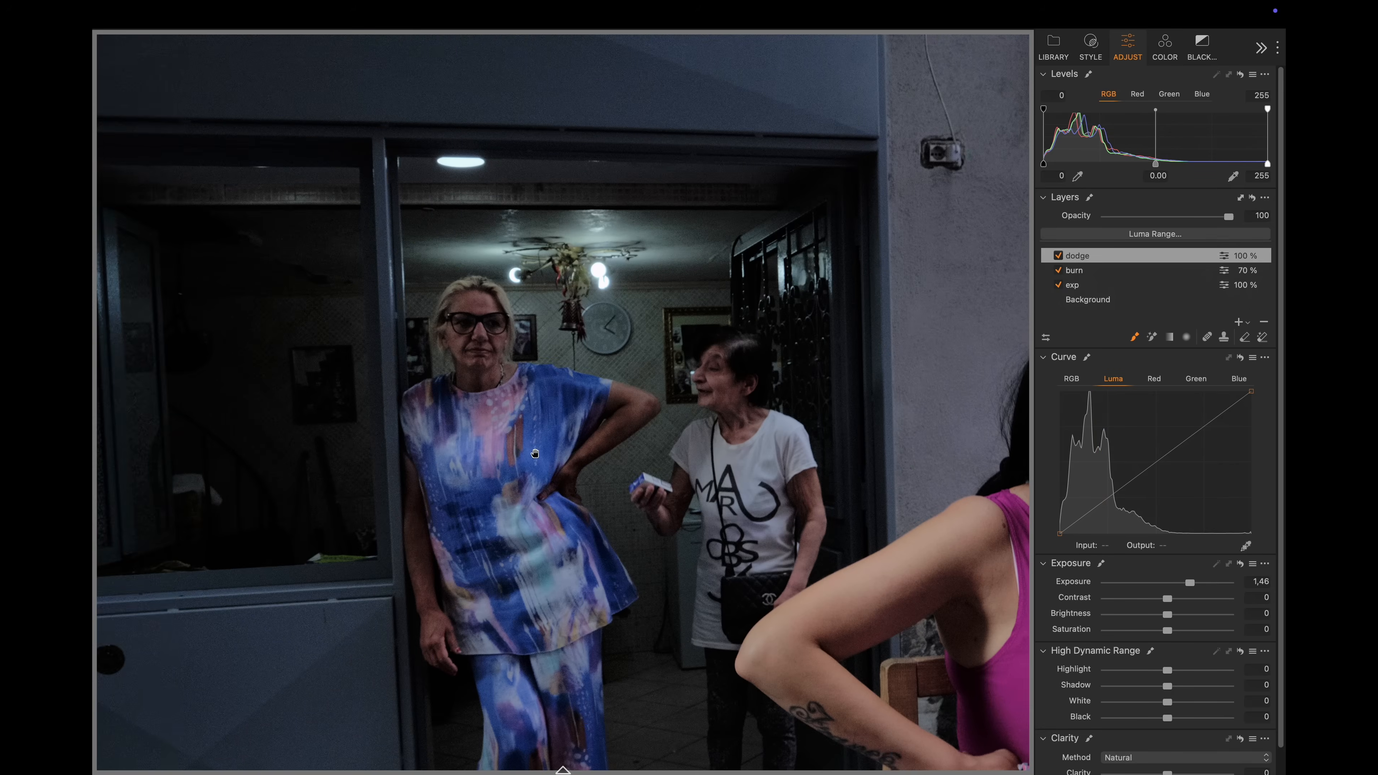
mouse_move(281, 412)
mouse_down()
mouse_move(238, 308)
mouse_move(307, 477)
mouse_move(302, 394)
mouse_move(202, 486)
mouse_move(311, 283)
mouse_move(280, 396)
mouse_up()
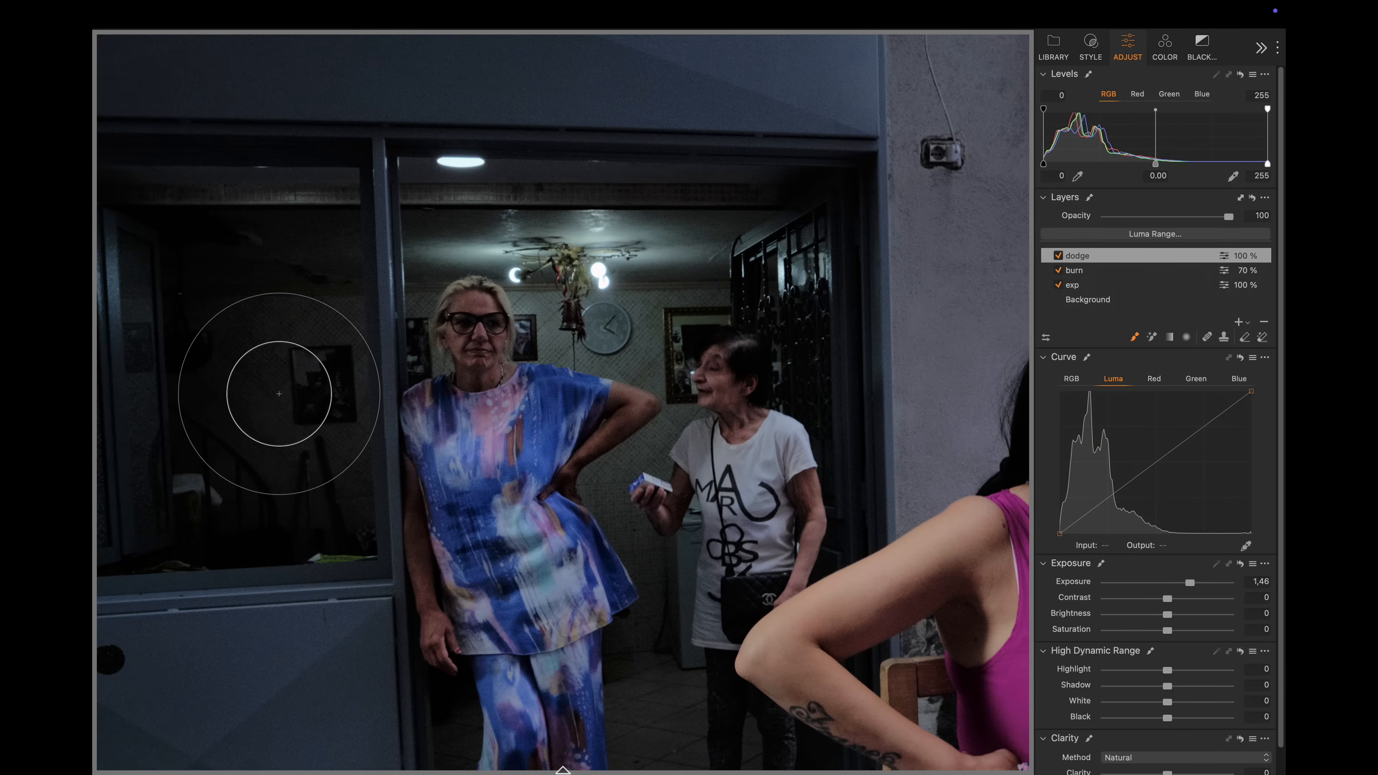
scroll(280, 396, up, 5)
scroll(400, 467, down, 5)
mouse_move(247, 254)
mouse_down()
mouse_move(261, 375)
mouse_move(299, 386)
mouse_up()
scroll(269, 348, up, 3)
scroll(264, 350, down, 3)
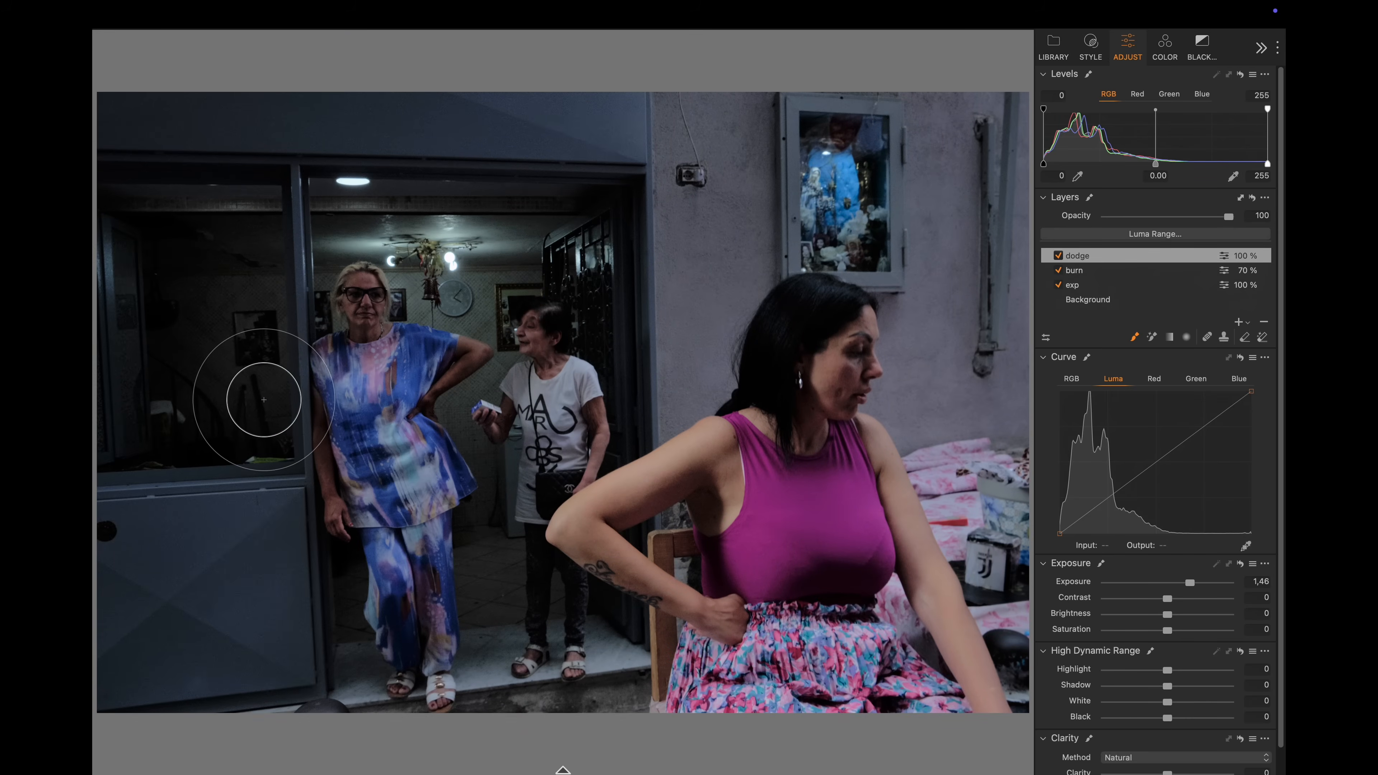
key(bracketright)
key(bracketright)
key(bracketright)
mouse_move(259, 383)
mouse_down()
mouse_move(255, 283)
mouse_move(224, 412)
mouse_move(274, 427)
mouse_up()
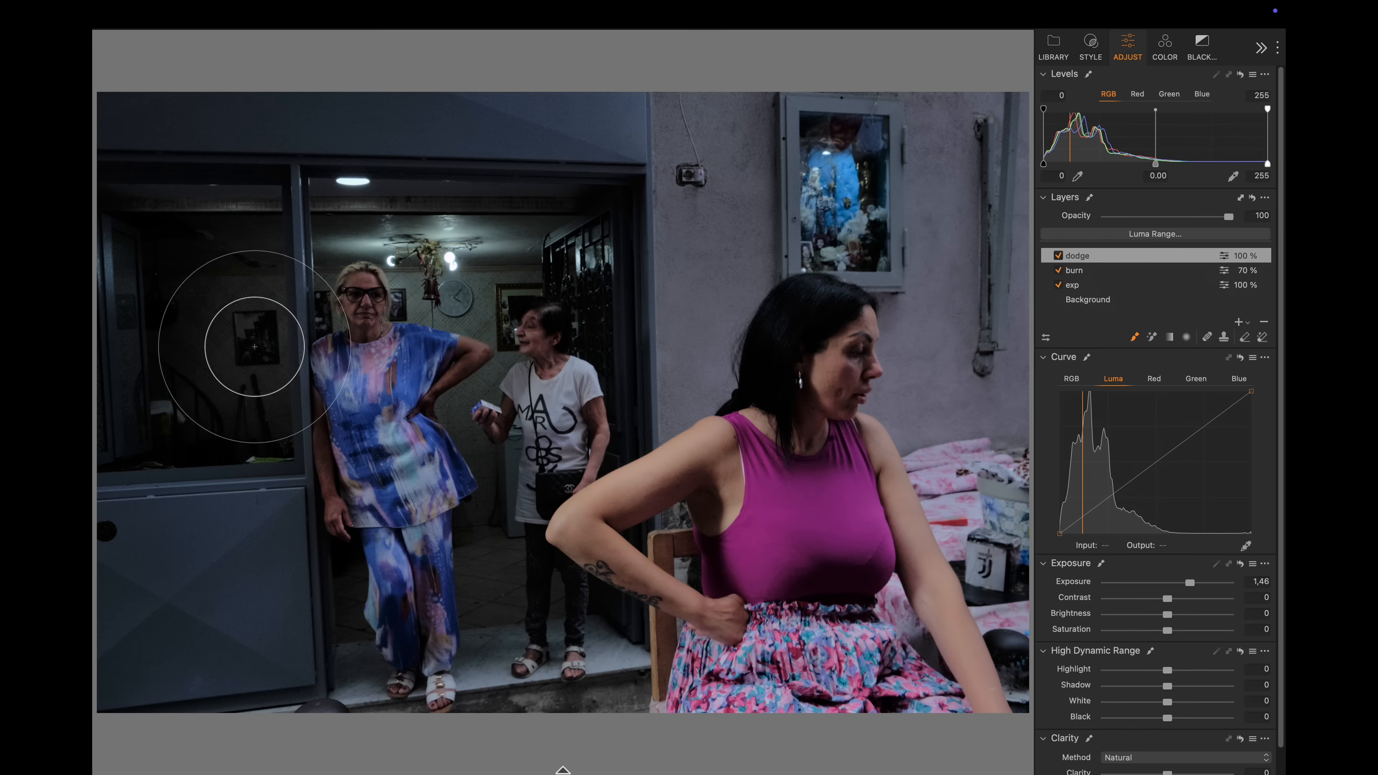
- Brush the dodge effect around the two standing women, using a smaller brush between them, and compare with the layer off and on
mouse_move(388, 296)
mouse_down()
mouse_move(374, 435)
mouse_move(514, 438)
mouse_move(578, 408)
mouse_move(578, 382)
mouse_move(531, 369)
mouse_move(531, 437)
mouse_move(572, 481)
mouse_move(564, 453)
mouse_move(591, 410)
mouse_move(581, 443)
mouse_up()
key(bracketleft)
key(bracketleft)
key(bracketleft)
mouse_move(482, 401)
mouse_down()
mouse_move(467, 434)
mouse_move(546, 375)
mouse_move(515, 353)
mouse_up()
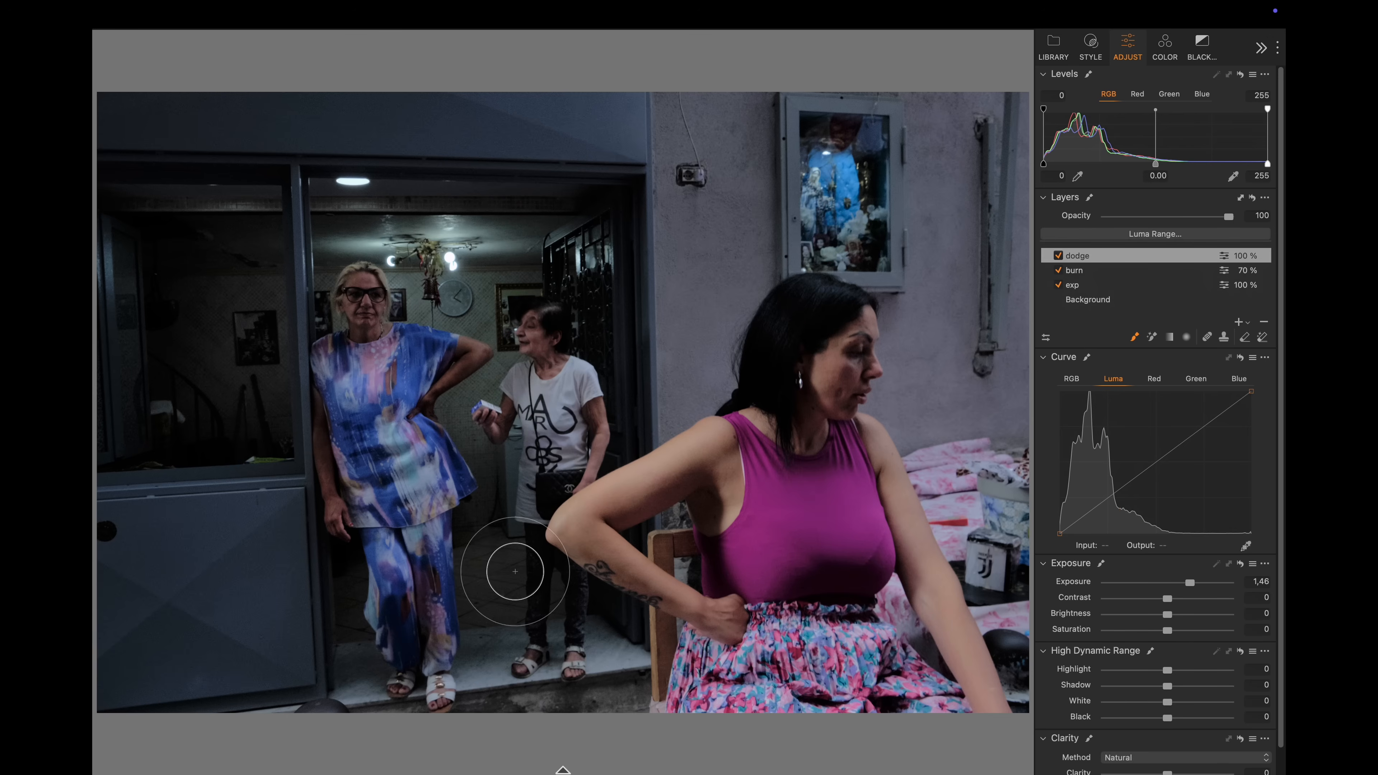
click(1057, 254)
click(1057, 255)
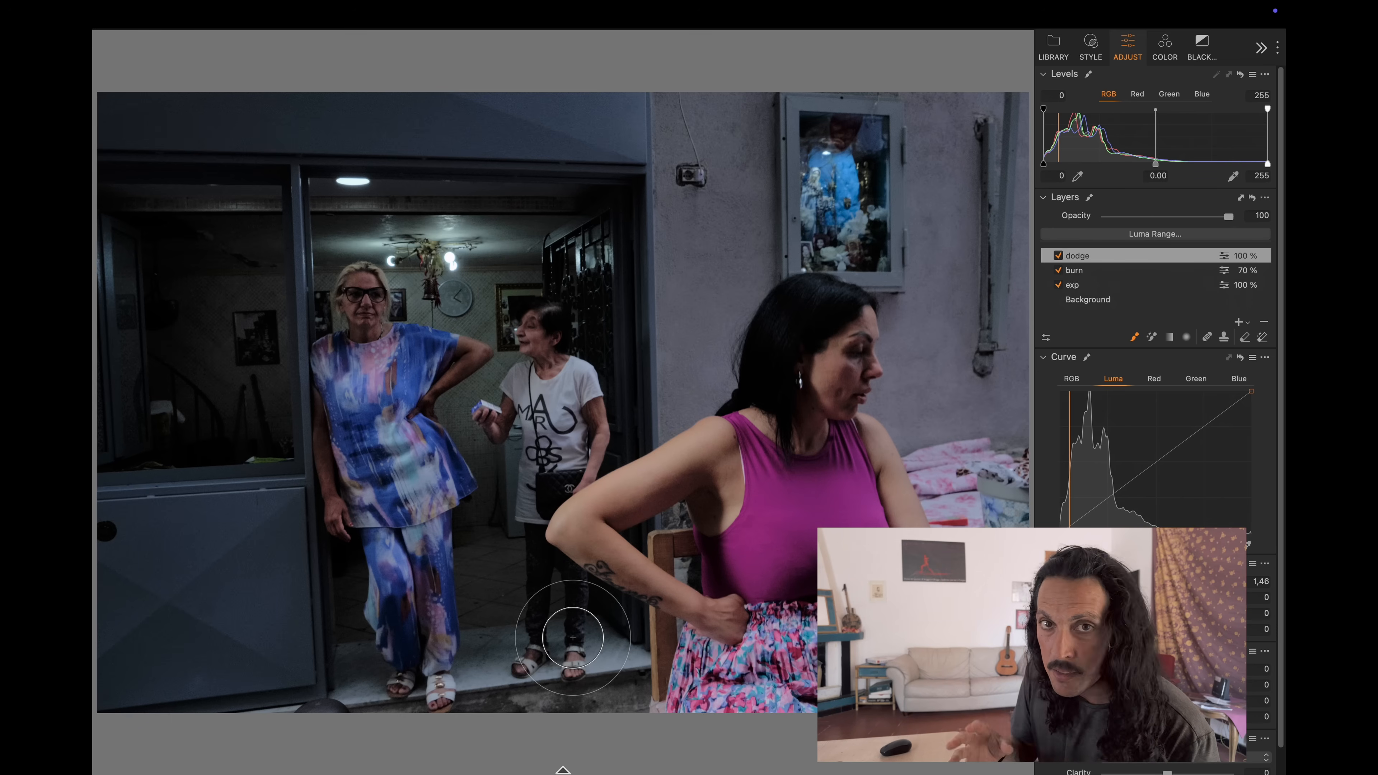
- Add one new adjustment layer above the dodge layer and name it clarity, removing any extra layer
scroll(640, 325, up, 2)
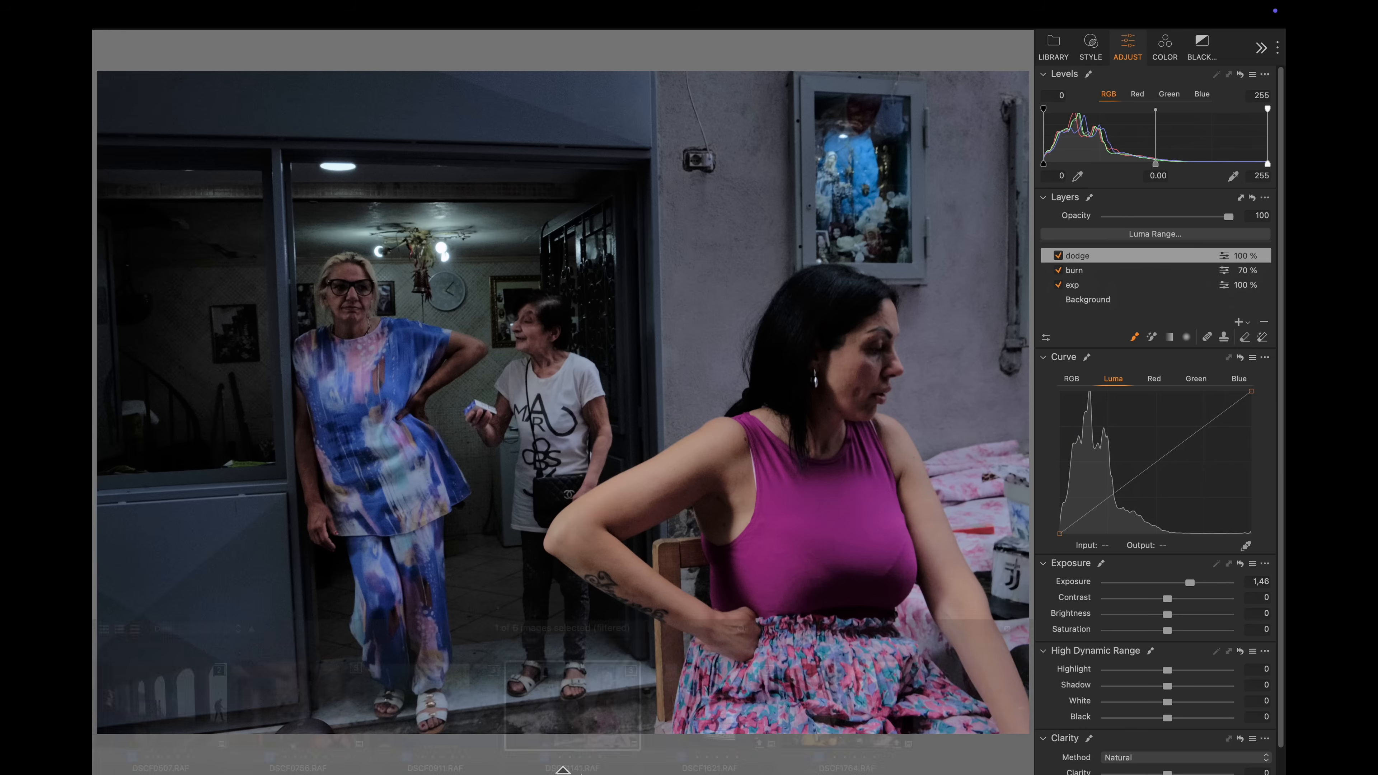
scroll(778, 200, down, 2)
click(1106, 304)
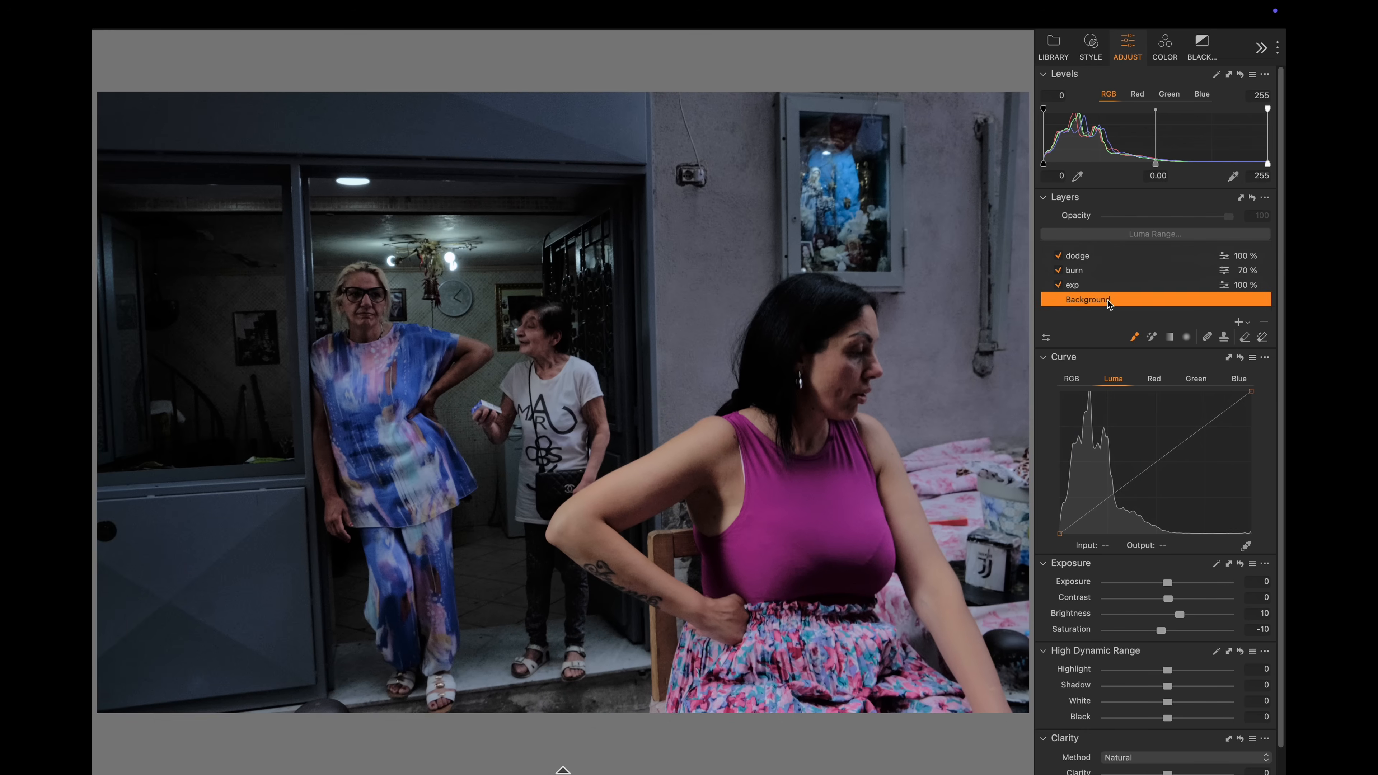
double_click(1237, 323)
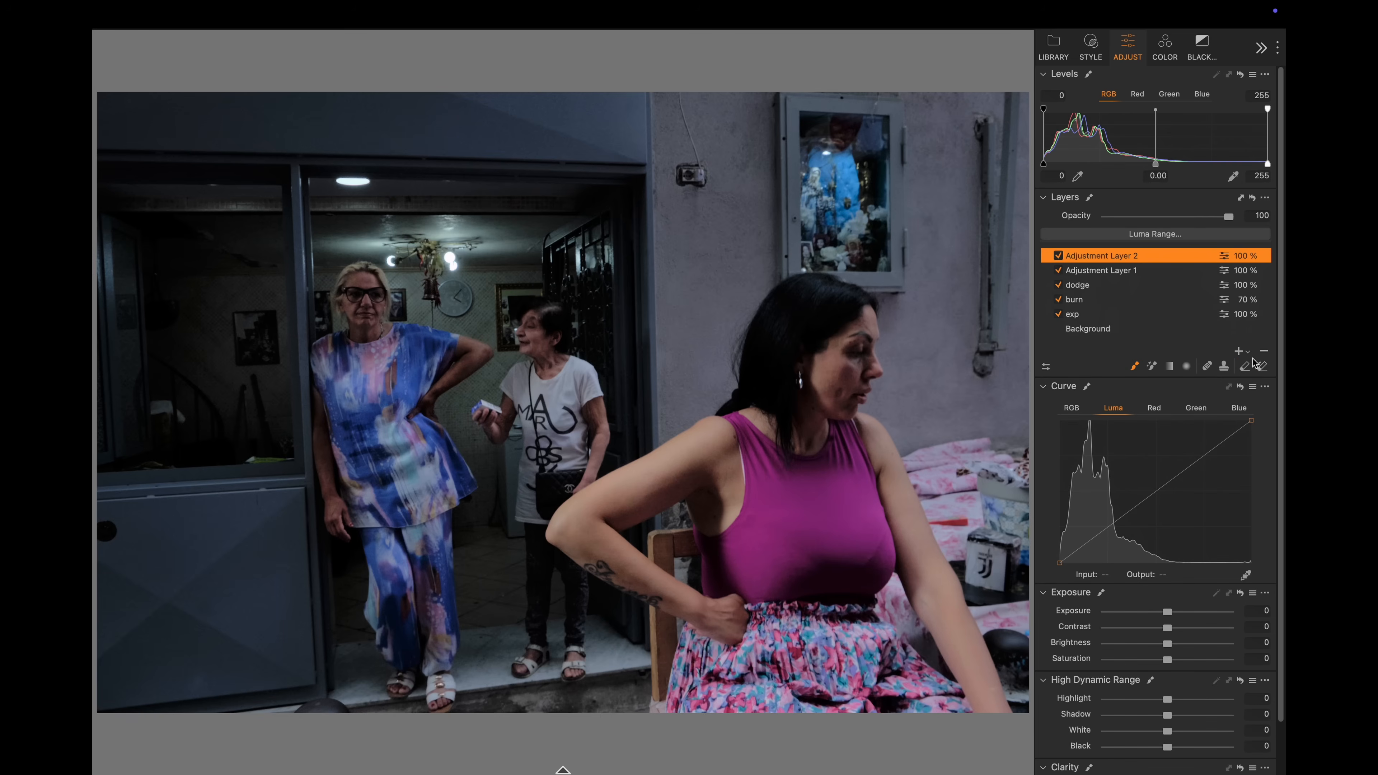
click(1262, 350)
double_click(1096, 260)
text(clarity)
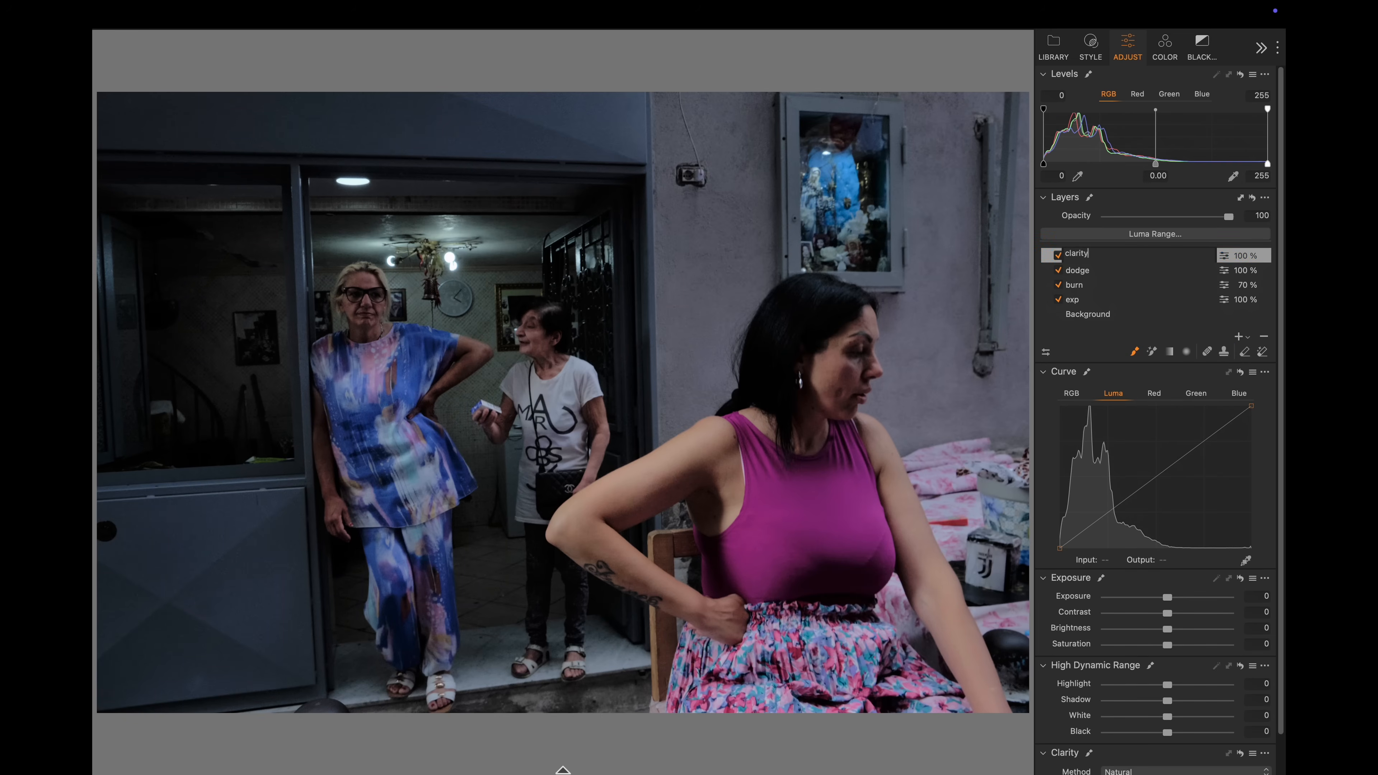
key(Return)
- Fill the clarity layer's mask and set its Clarity to 54 with the Natural method
right_click(1105, 260)
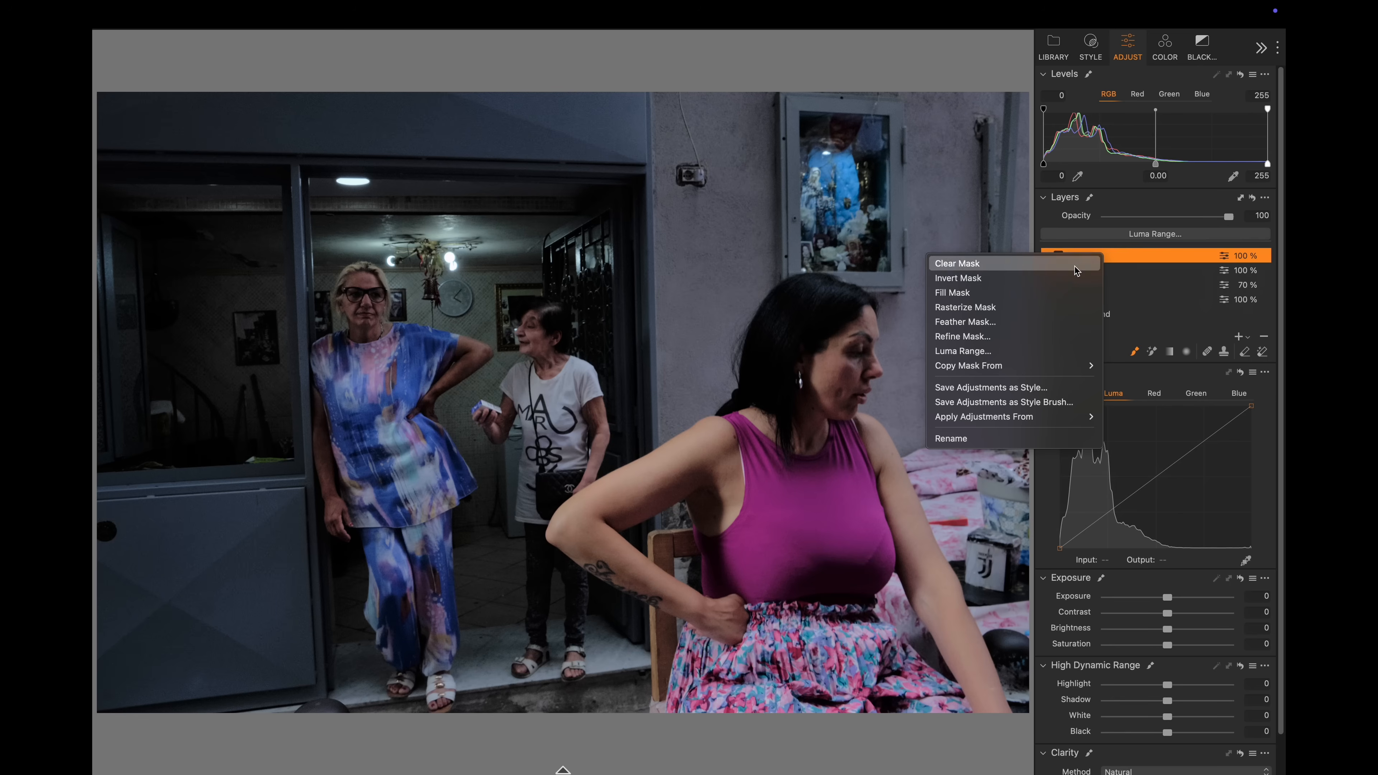
click(1063, 293)
scroll(1184, 676, down, 1)
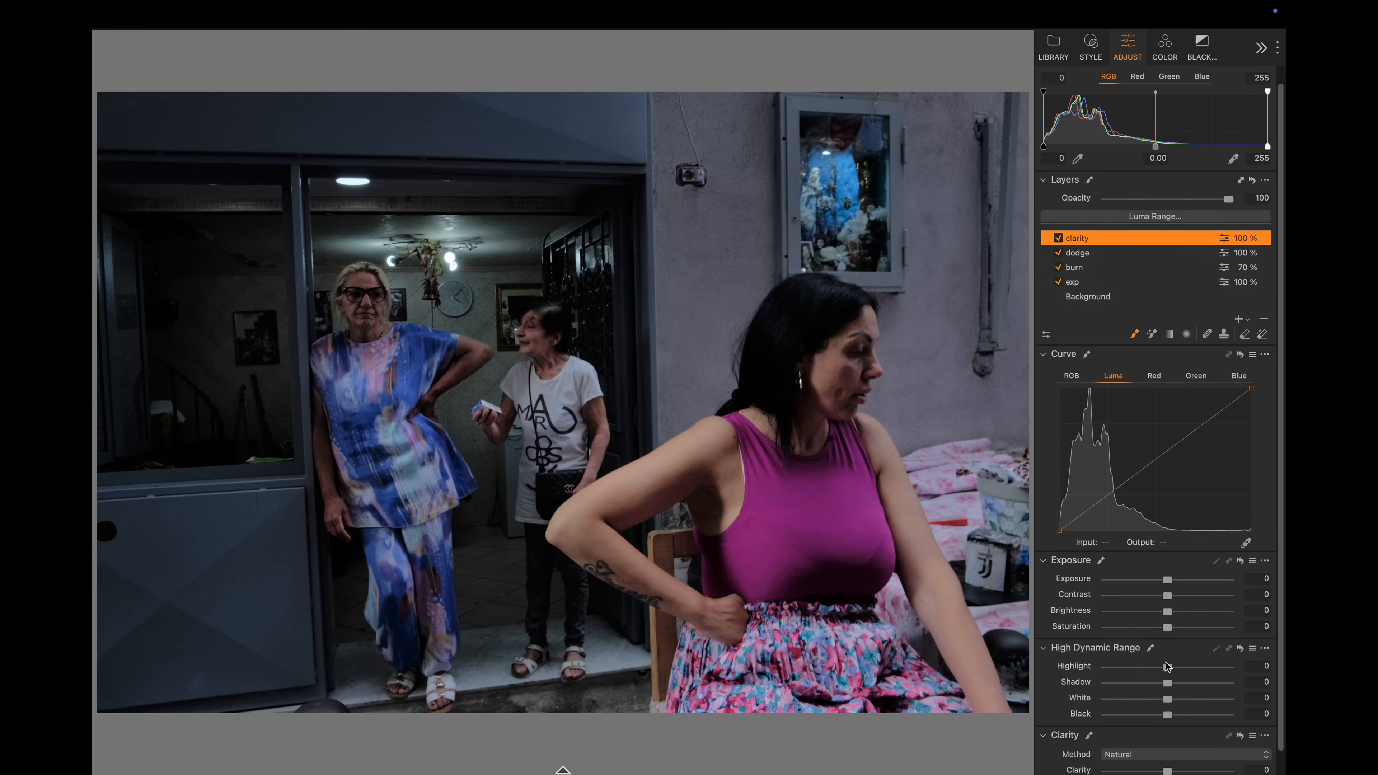
scroll(1220, 671, down, 1)
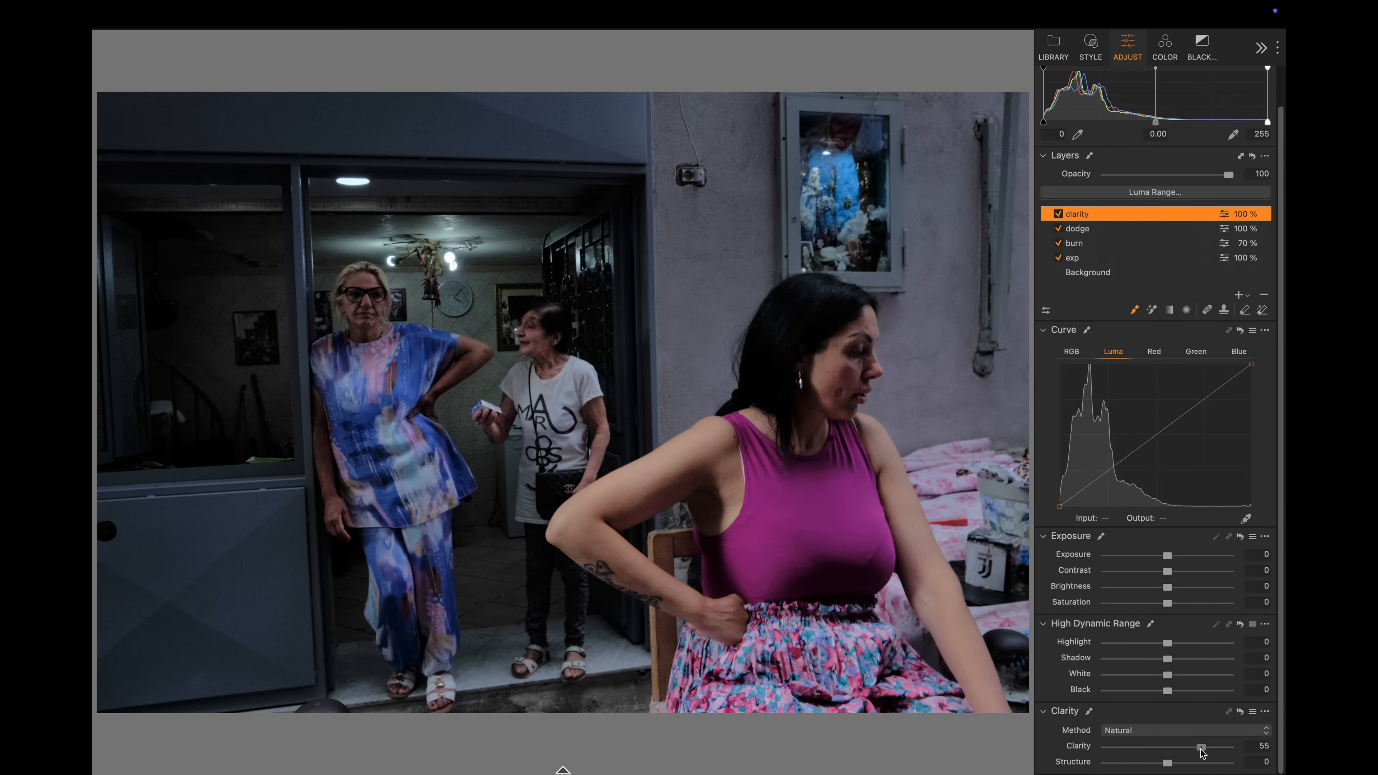
click(1202, 749)
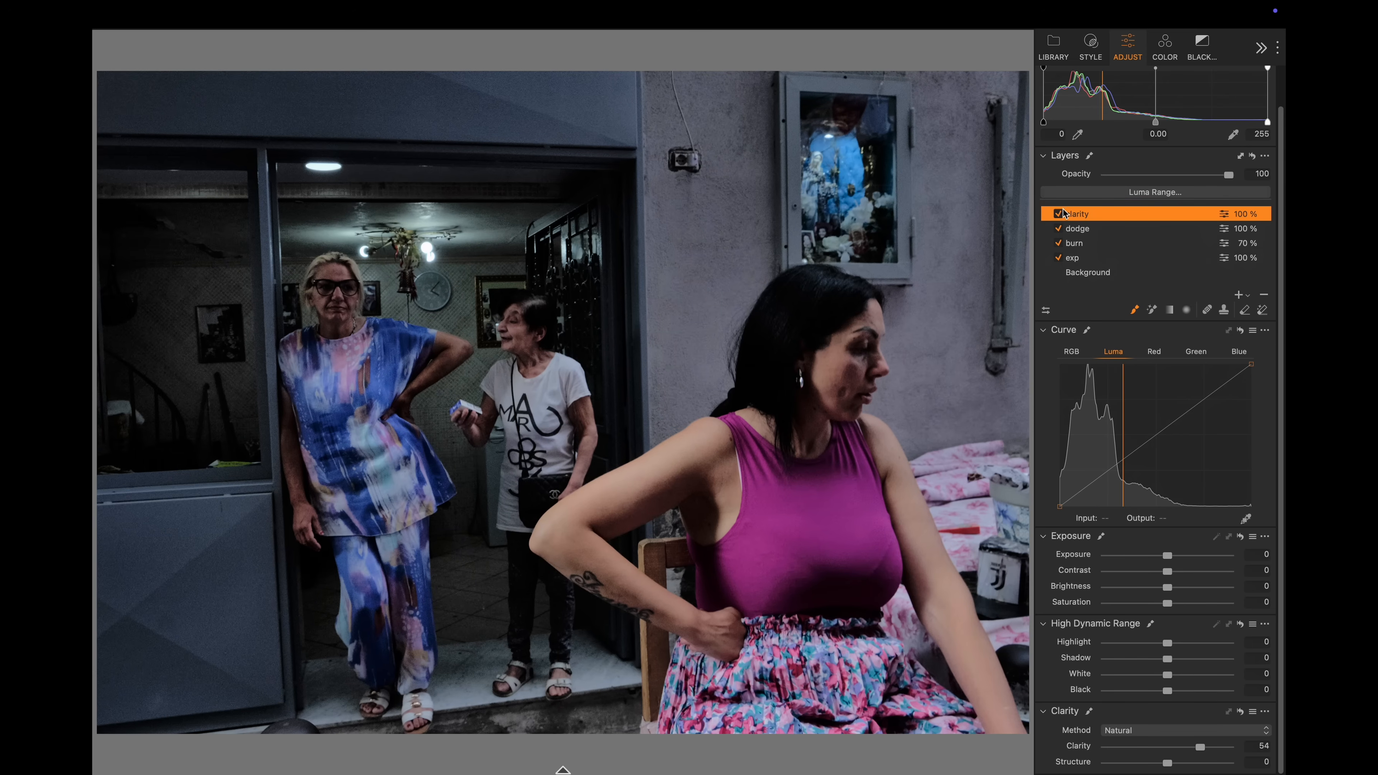
- Compare the photo repeatedly with and without the clarity layer, leaving the layer enabled
click(1057, 214)
click(1058, 213)
click(1061, 214)
click(1061, 214)
click(1060, 214)
click(1061, 214)
click(1060, 214)
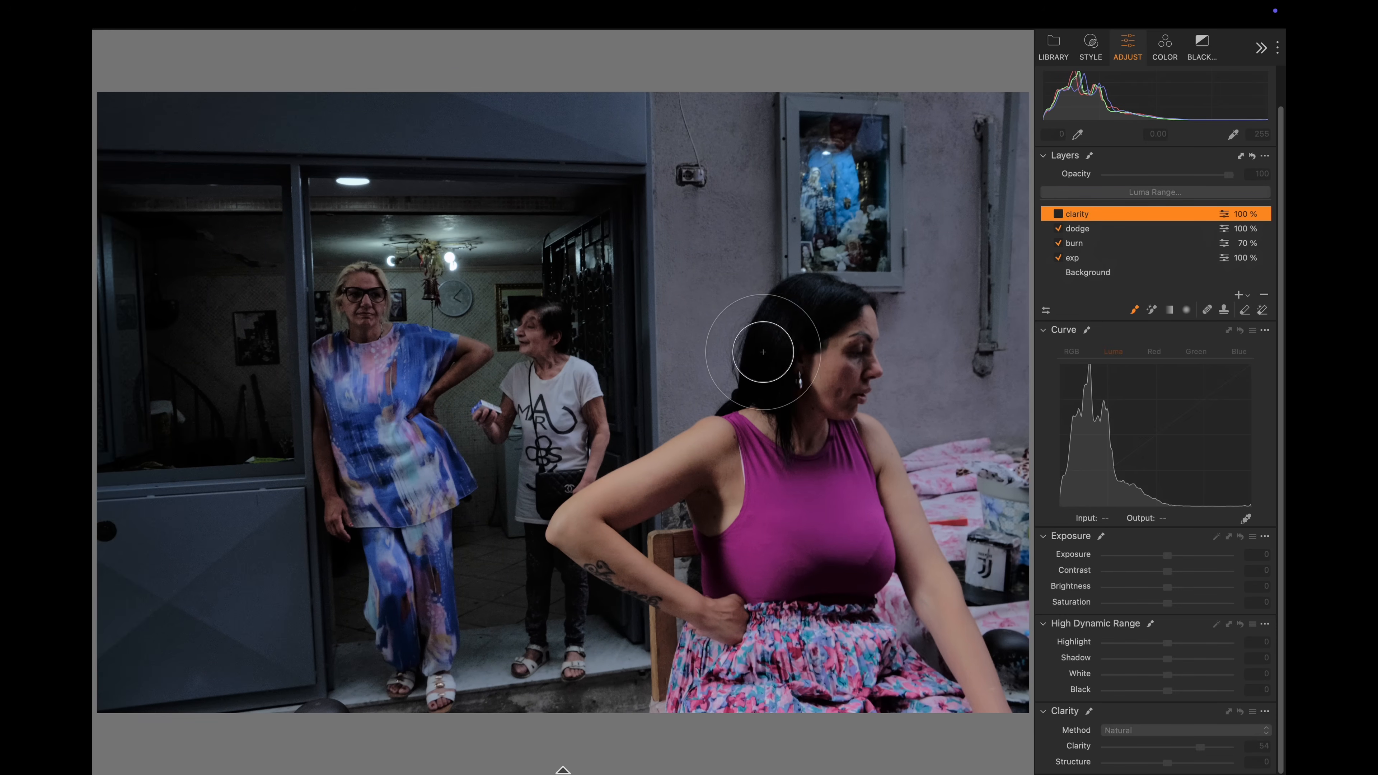
click(1059, 214)
- Empty the clarity layer's filled mask and brush clarity over the window, the patterned trousers and the seated woman's skirt with a resized brush
right_click(1097, 213)
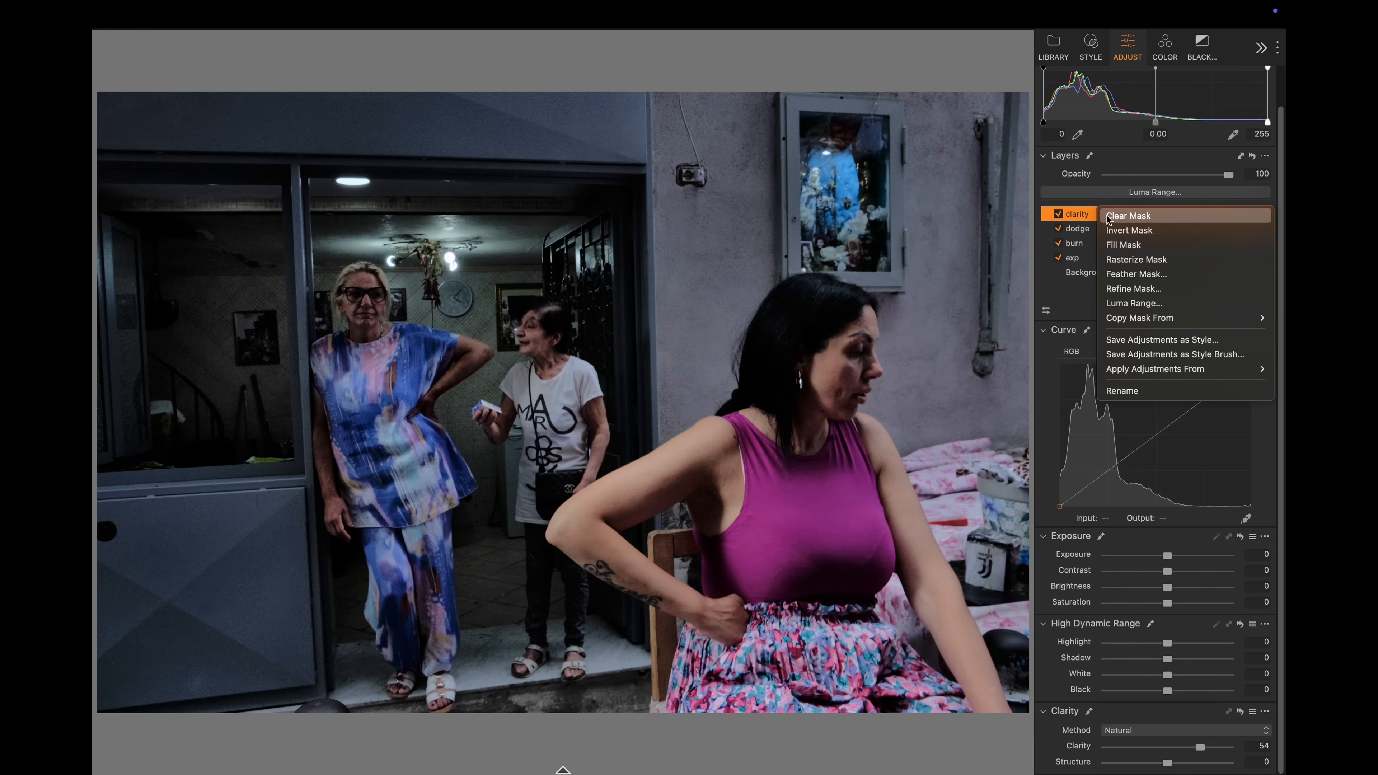
click(1104, 230)
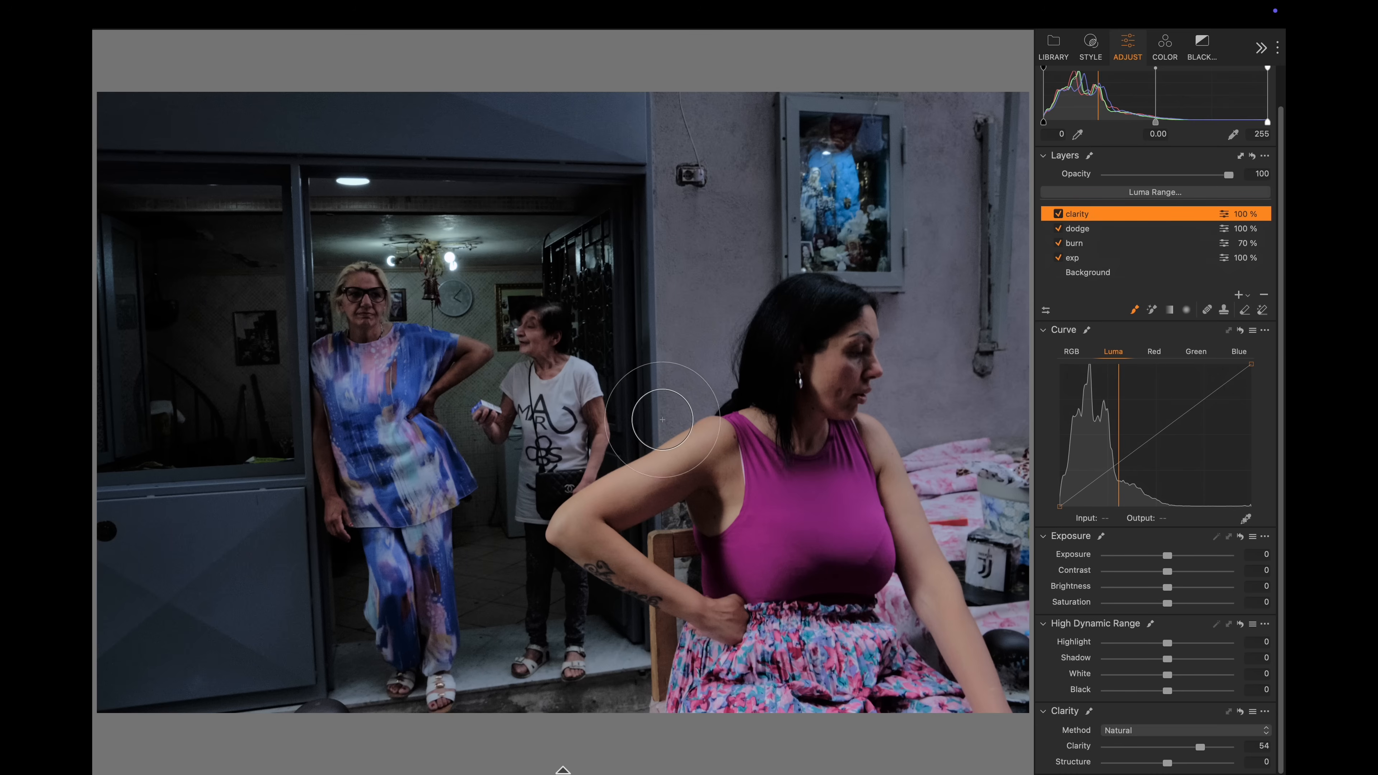
ctrl+alt+drag(671, 426, 689, 426)
mouse_move(233, 434)
mouse_down()
mouse_move(218, 431)
mouse_move(278, 585)
mouse_move(231, 577)
mouse_move(348, 546)
mouse_move(265, 604)
mouse_move(360, 227)
mouse_move(366, 394)
mouse_move(446, 601)
mouse_move(380, 579)
mouse_move(352, 428)
mouse_move(384, 600)
mouse_move(418, 397)
mouse_move(434, 568)
mouse_move(407, 493)
mouse_move(455, 643)
mouse_up()
mouse_move(755, 648)
mouse_down()
mouse_move(813, 695)
mouse_move(854, 681)
mouse_move(705, 650)
mouse_move(899, 689)
mouse_move(639, 625)
mouse_move(694, 611)
mouse_move(716, 654)
mouse_move(430, 677)
mouse_move(442, 703)
mouse_move(472, 385)
mouse_move(380, 335)
mouse_move(392, 484)
mouse_move(574, 321)
mouse_move(541, 488)
mouse_move(522, 308)
mouse_move(541, 489)
mouse_move(782, 376)
mouse_move(774, 471)
mouse_move(871, 470)
mouse_move(929, 564)
mouse_move(934, 665)
mouse_move(815, 439)
mouse_move(798, 565)
mouse_move(820, 523)
mouse_move(815, 429)
mouse_move(712, 269)
mouse_move(687, 149)
mouse_move(718, 202)
mouse_move(749, 193)
mouse_move(789, 239)
mouse_move(999, 224)
mouse_move(1045, 313)
mouse_move(910, 409)
mouse_move(965, 444)
mouse_move(989, 395)
mouse_move(899, 364)
mouse_move(965, 233)
mouse_move(843, 91)
mouse_move(700, 375)
mouse_up()
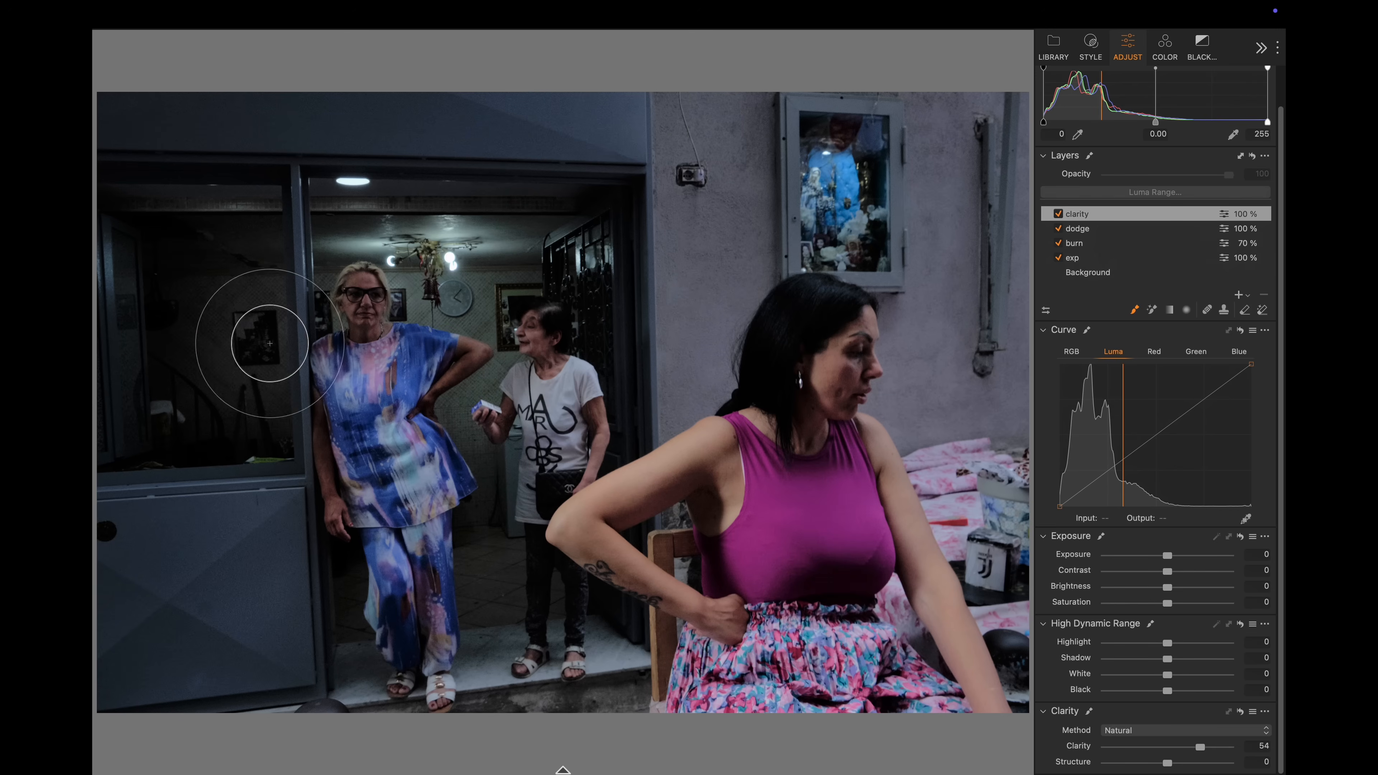
- Paint the clarity mask with a smaller brush around the wall clock and the older woman in the white T-shirt
scroll(487, 309, up, 10)
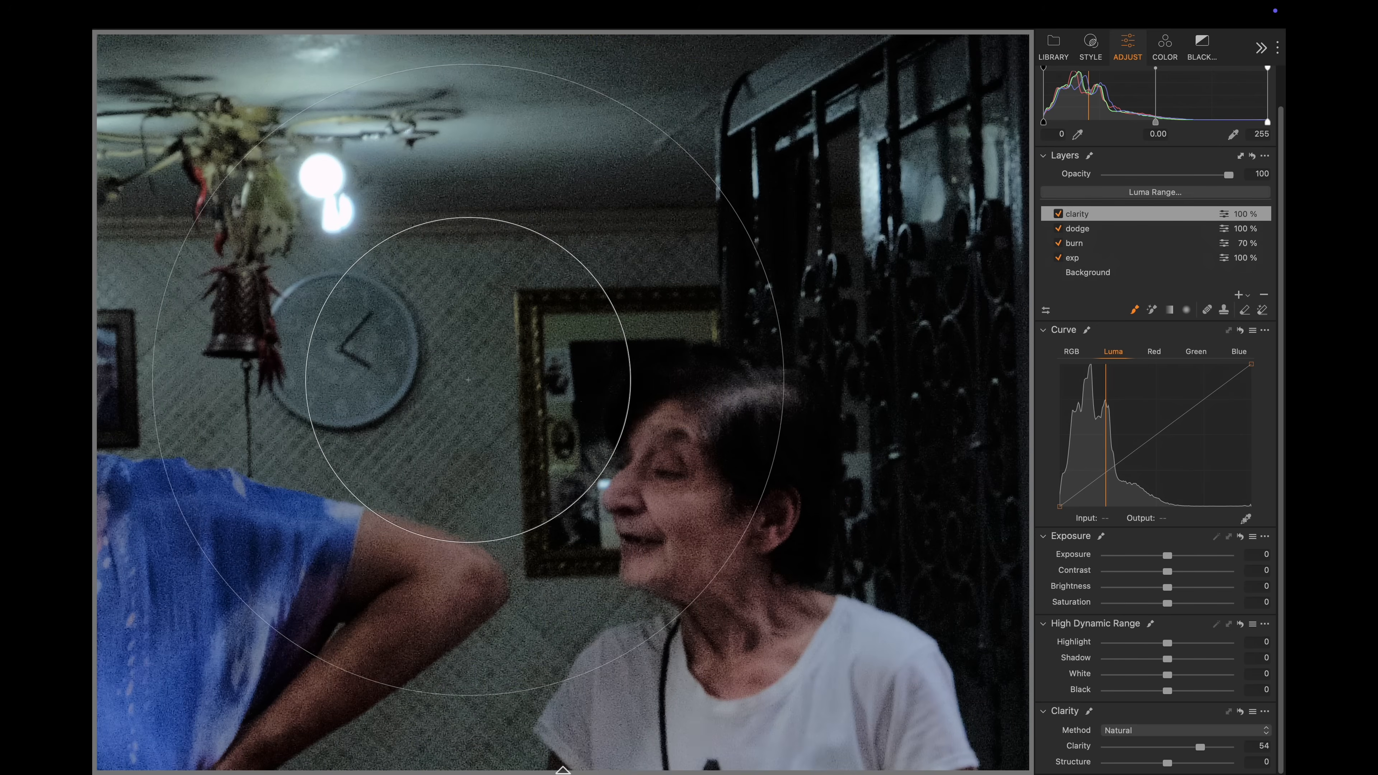
key(bracketleft)
key(bracketleft)
key(bracketleft)
key(bracketleft)
key(bracketleft)
key(bracketleft)
key(bracketleft)
ctrl+alt+drag(474, 389, 395, 389)
mouse_move(367, 374)
mouse_down()
mouse_move(247, 320)
mouse_move(473, 409)
mouse_move(431, 270)
mouse_move(530, 567)
mouse_move(293, 308)
mouse_move(329, 305)
mouse_move(246, 452)
mouse_move(476, 410)
mouse_move(579, 663)
mouse_move(576, 618)
mouse_up()
- Extend the clarity mask with further brush strokes, and compare the whole photo with and without the clarity layer
scroll(575, 606, down, 8)
mouse_move(493, 315)
mouse_down()
mouse_move(517, 428)
mouse_move(480, 341)
mouse_move(470, 353)
mouse_move(439, 313)
mouse_move(562, 324)
mouse_move(548, 334)
mouse_move(538, 475)
mouse_move(474, 515)
mouse_move(538, 611)
mouse_move(526, 690)
mouse_move(587, 712)
mouse_move(593, 757)
mouse_move(500, 523)
mouse_move(517, 443)
mouse_move(551, 422)
mouse_move(566, 365)
mouse_move(651, 293)
mouse_move(663, 257)
mouse_move(763, 205)
mouse_move(672, 275)
mouse_up()
mouse_move(672, 275)
mouse_down()
mouse_move(705, 274)
mouse_move(634, 257)
mouse_move(729, 237)
mouse_move(369, 239)
mouse_move(728, 292)
mouse_move(705, 447)
mouse_up()
key(h)
double_click(709, 434)
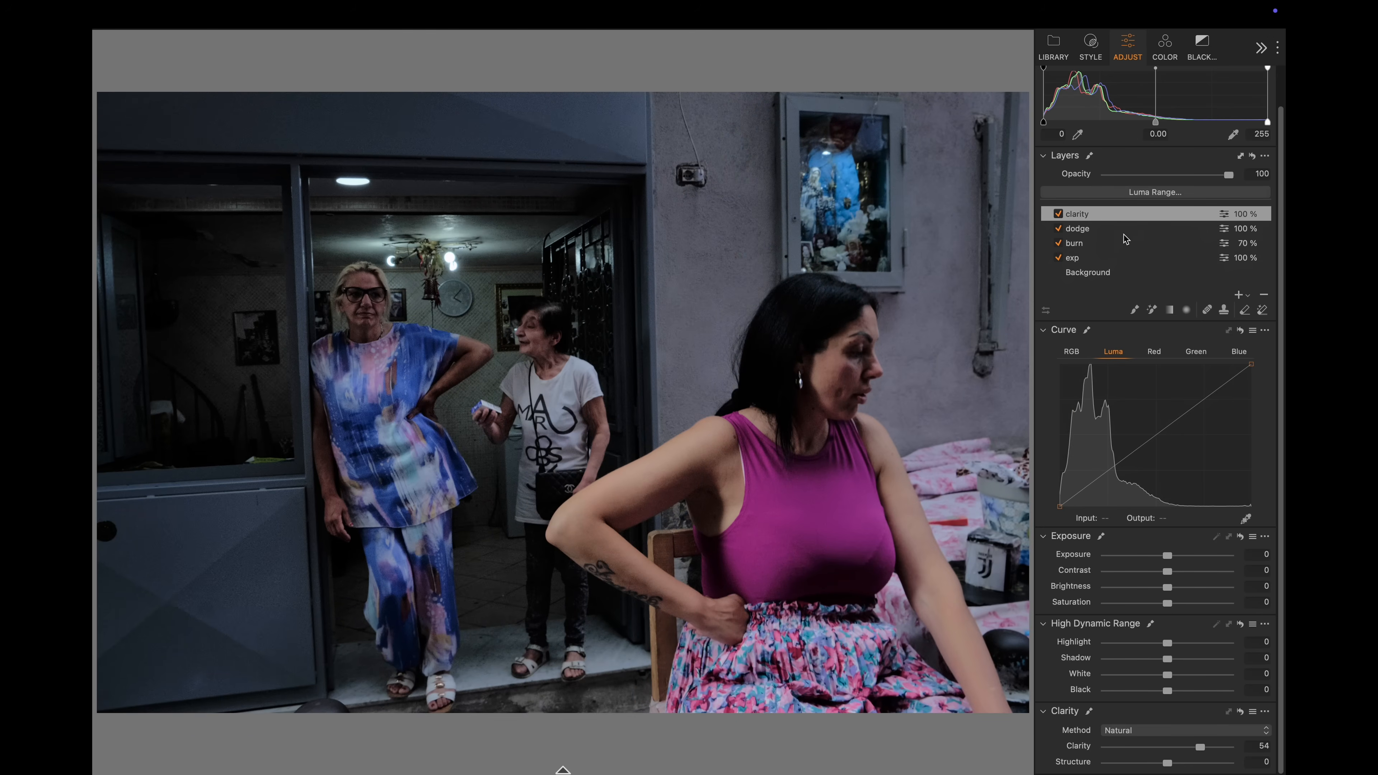
click(1058, 215)
click(1058, 214)
click(1058, 214)
click(1059, 214)
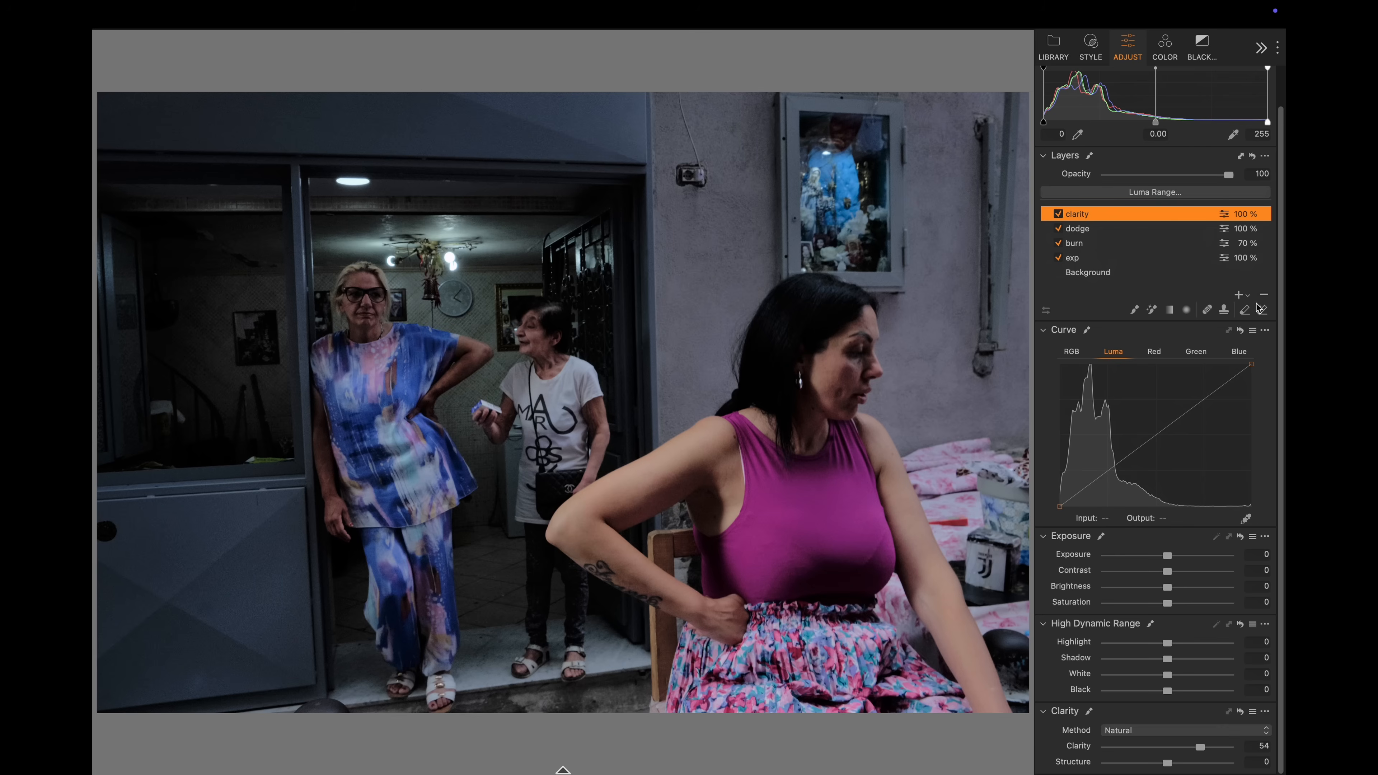
- Add a new filled adjustment layer named style and check its mask
click(1242, 295)
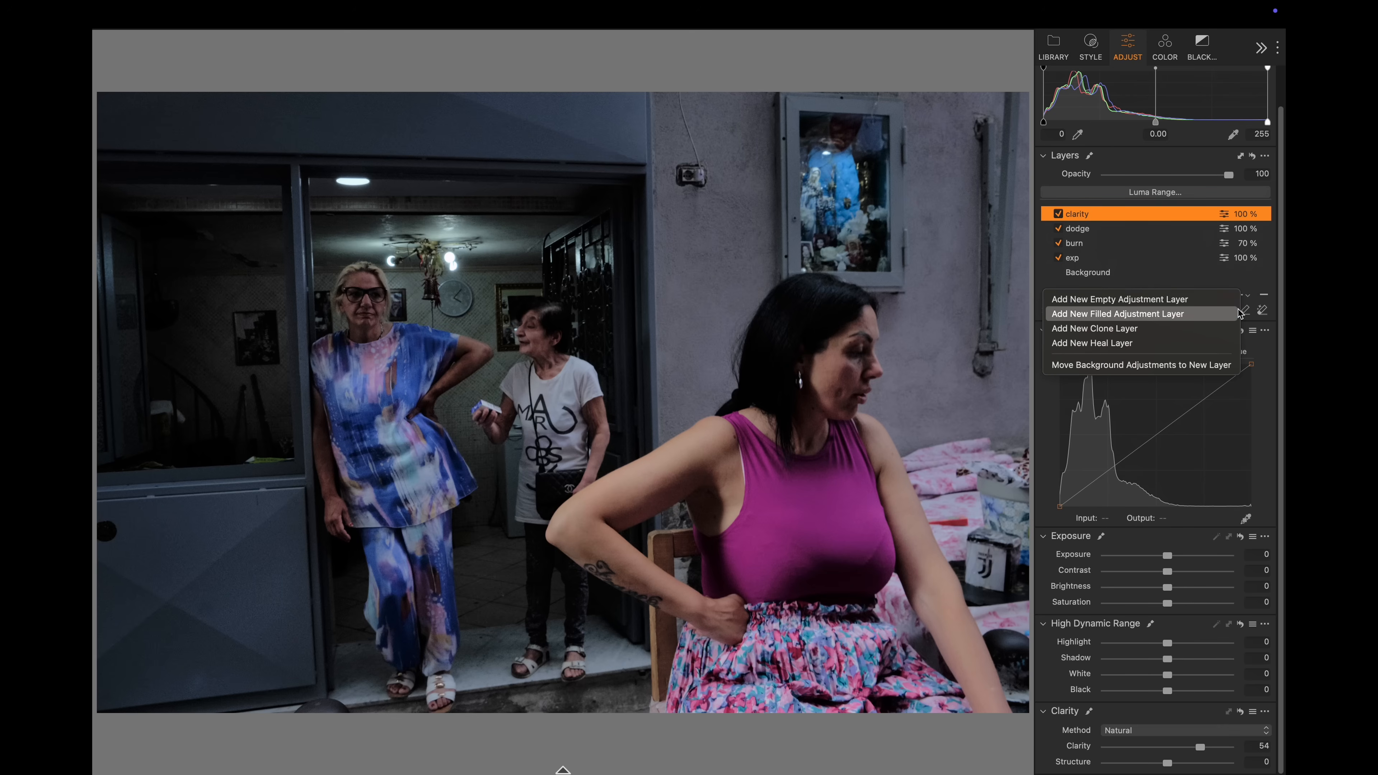
click(1237, 314)
double_click(1129, 213)
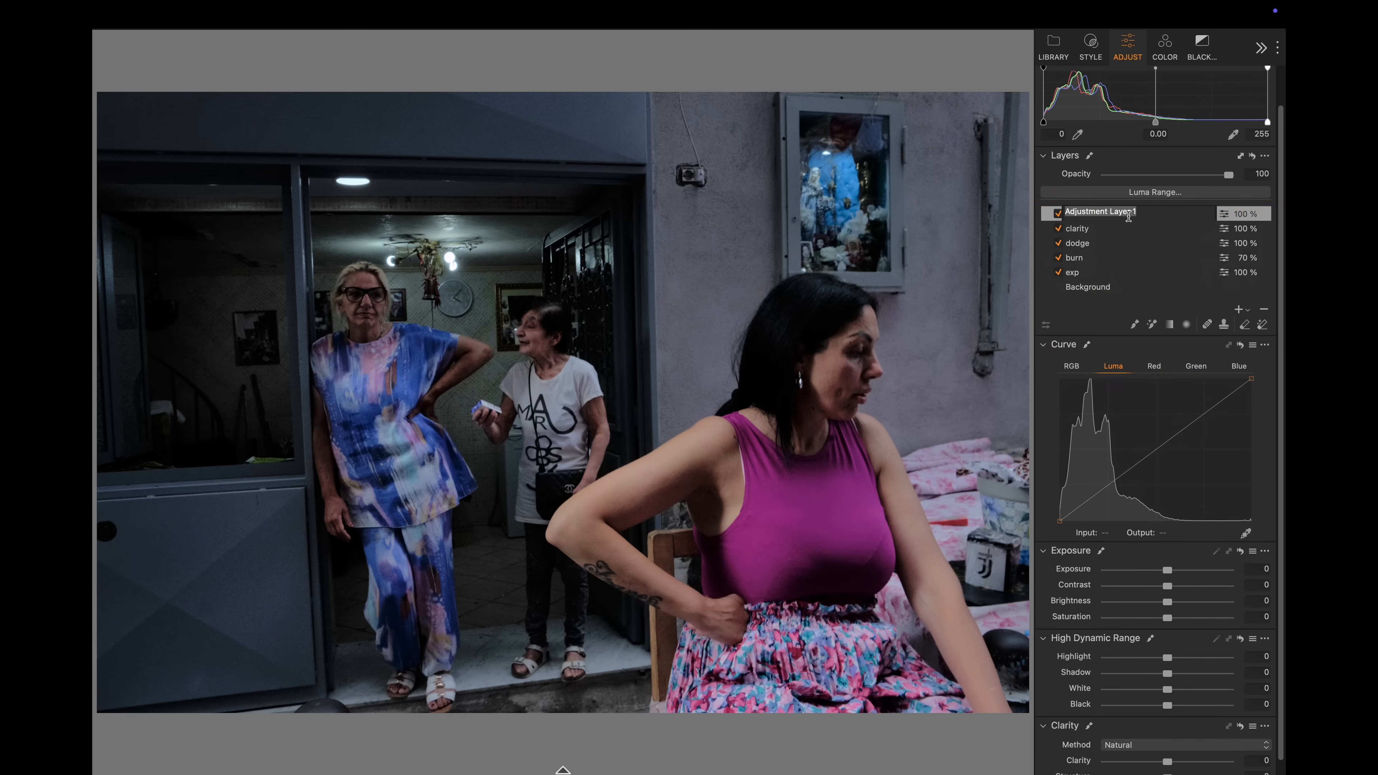
text(style)
key(Return)
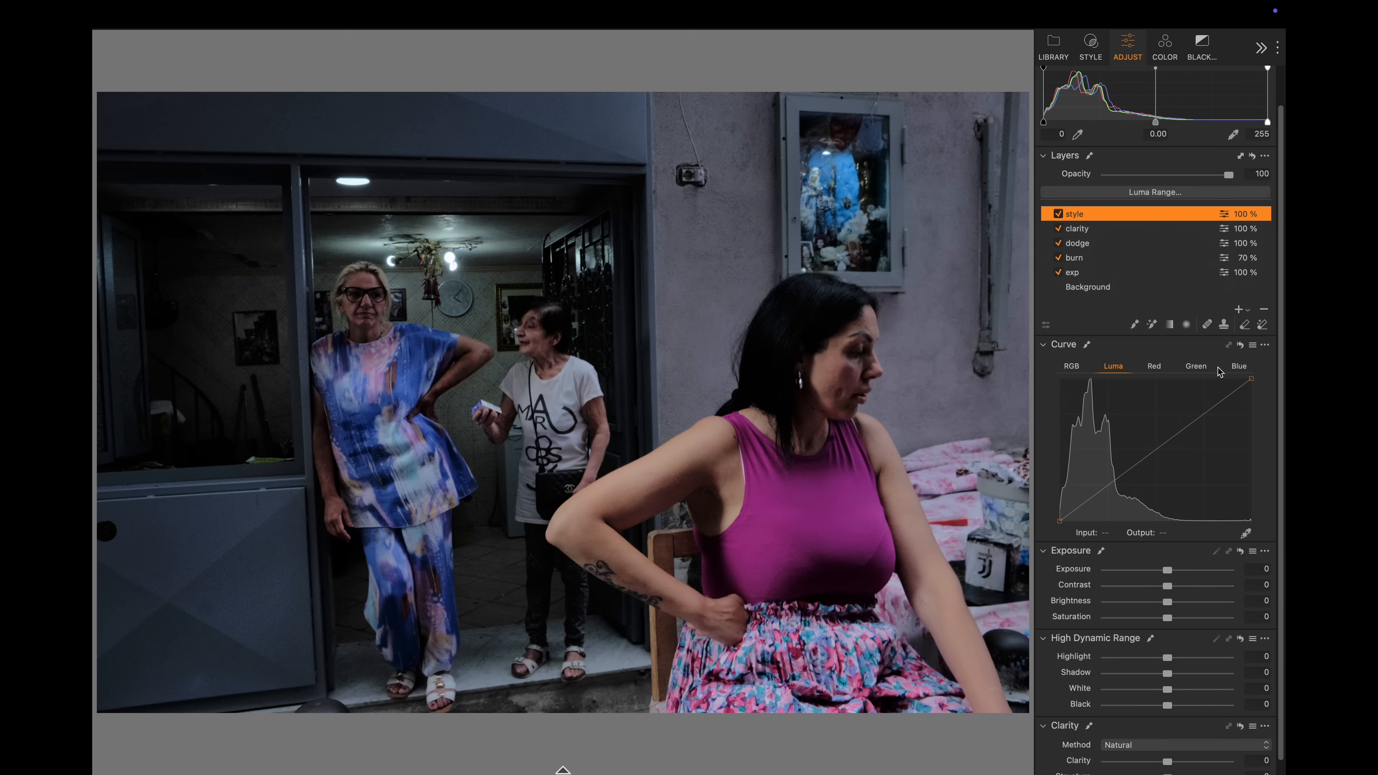
key(m)
key(m)
- Try a small downward shift of the style layer's blue curve, with a point at input 155 and output 150
click(1154, 369)
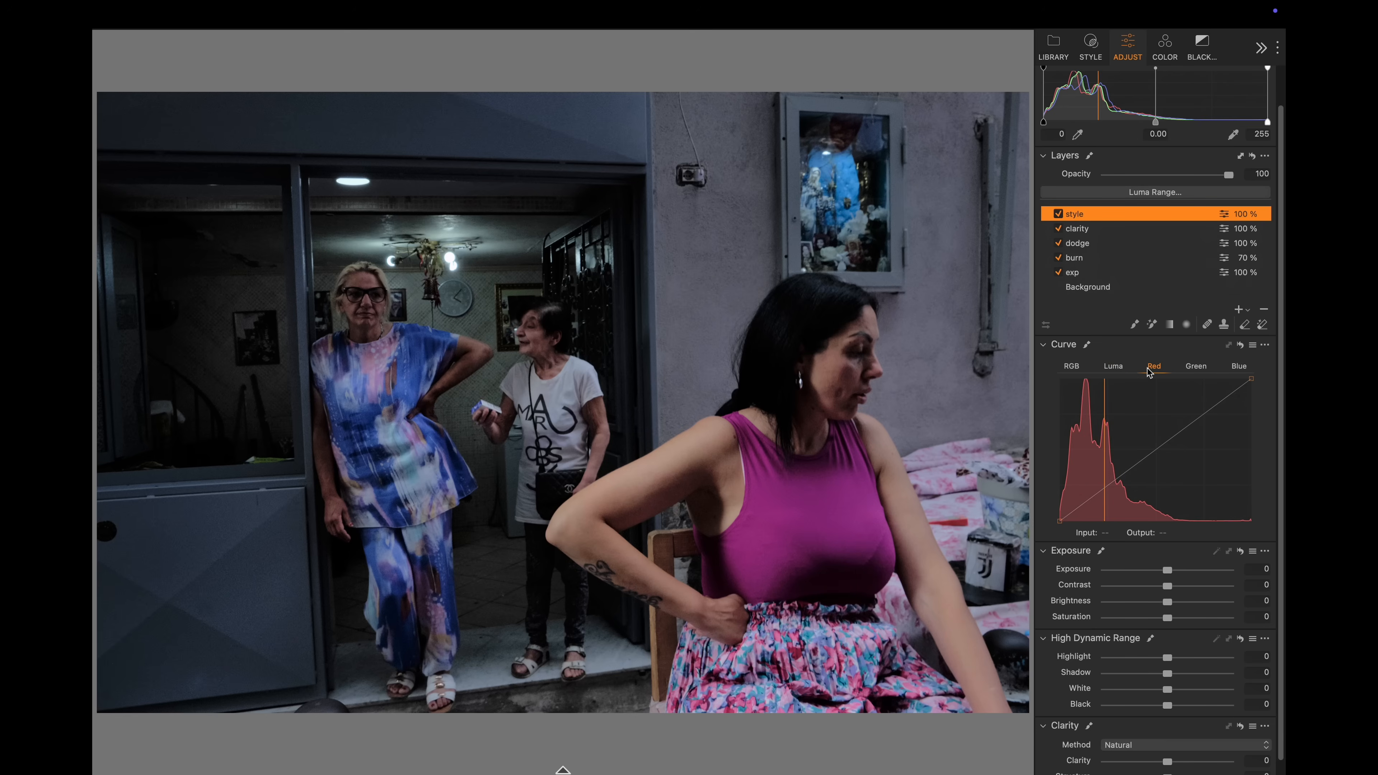
click(1201, 368)
click(1236, 371)
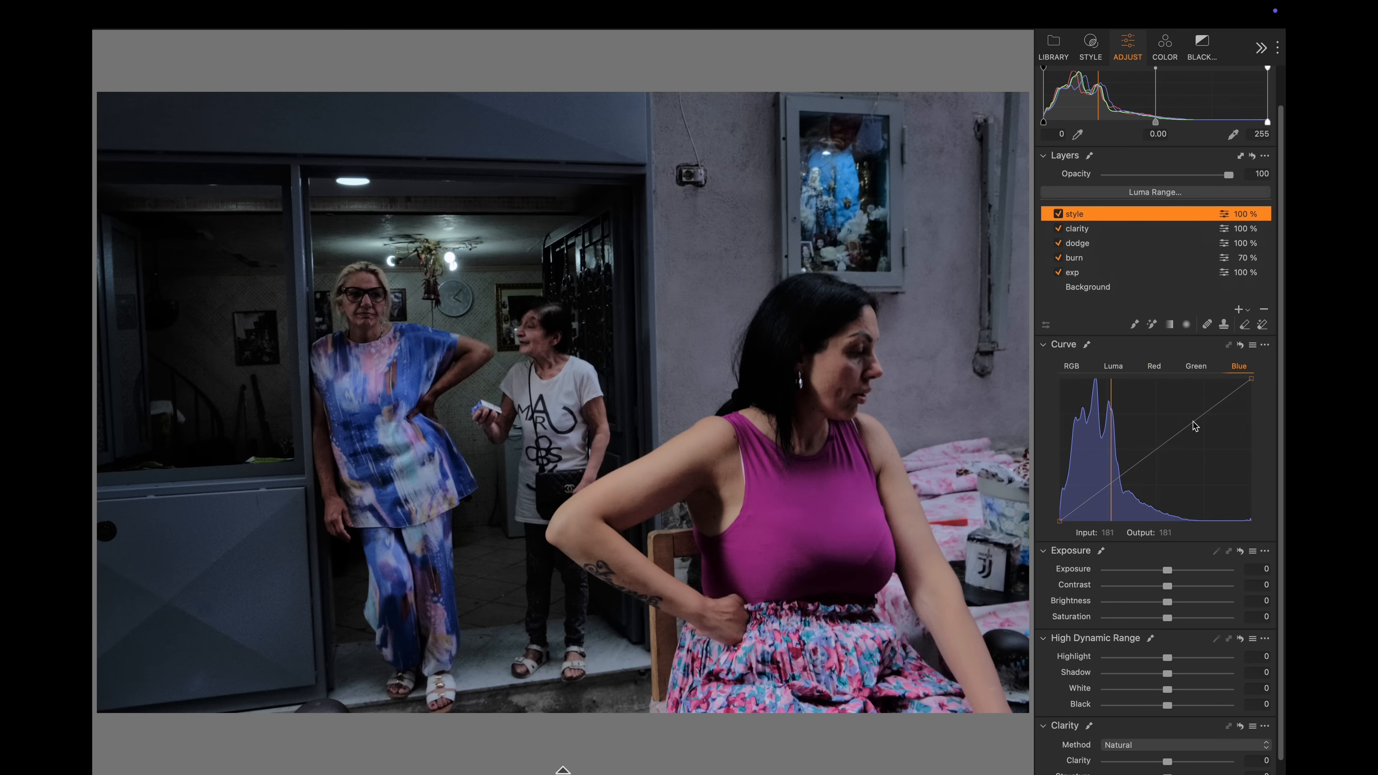
mouse_move(1167, 443)
mouse_down()
mouse_move(1155, 437)
mouse_move(1187, 456)
mouse_move(1176, 438)
mouse_up()
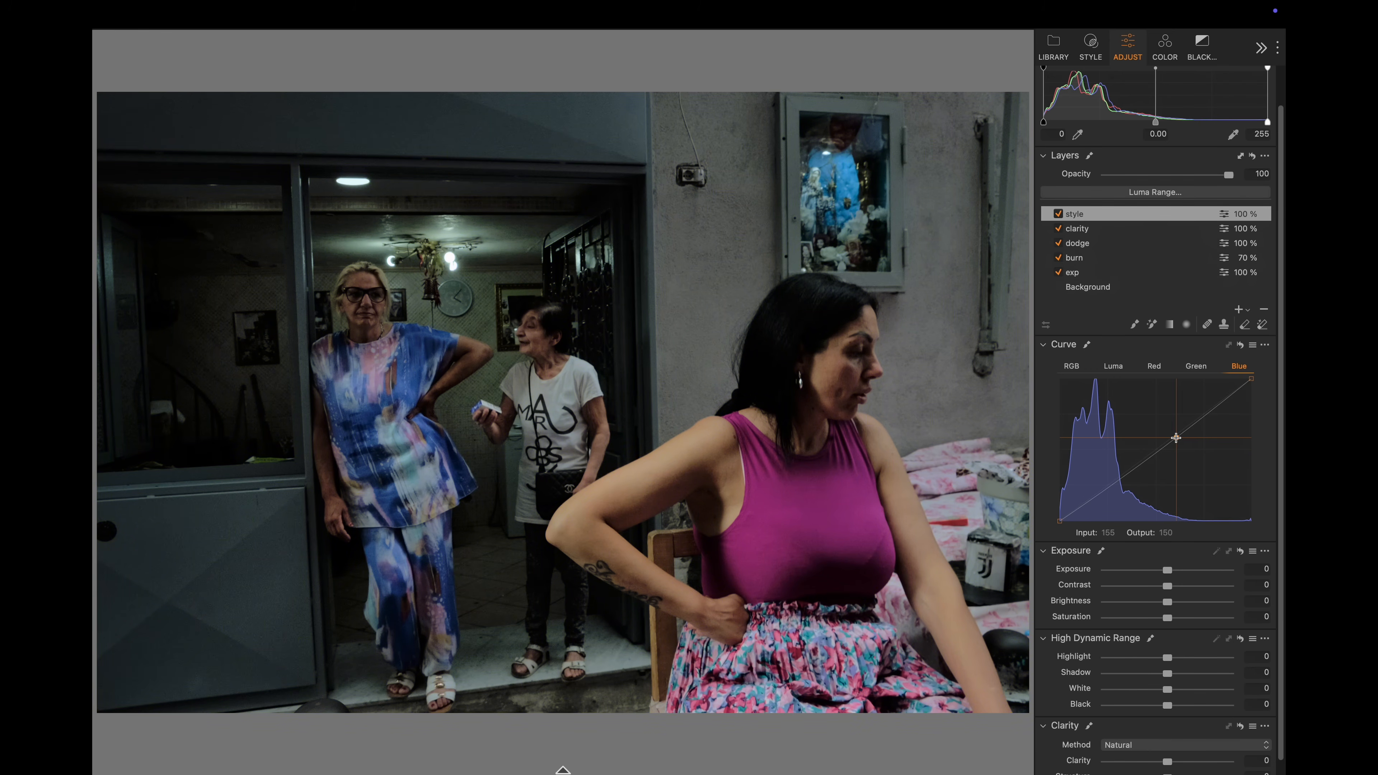
- Try pulling the style layer's red curve down to output 139 at input 182, and delete the trial curve points
click(1166, 367)
click(1189, 368)
drag(1171, 431, 1196, 443)
key(Delete)
click(1160, 373)
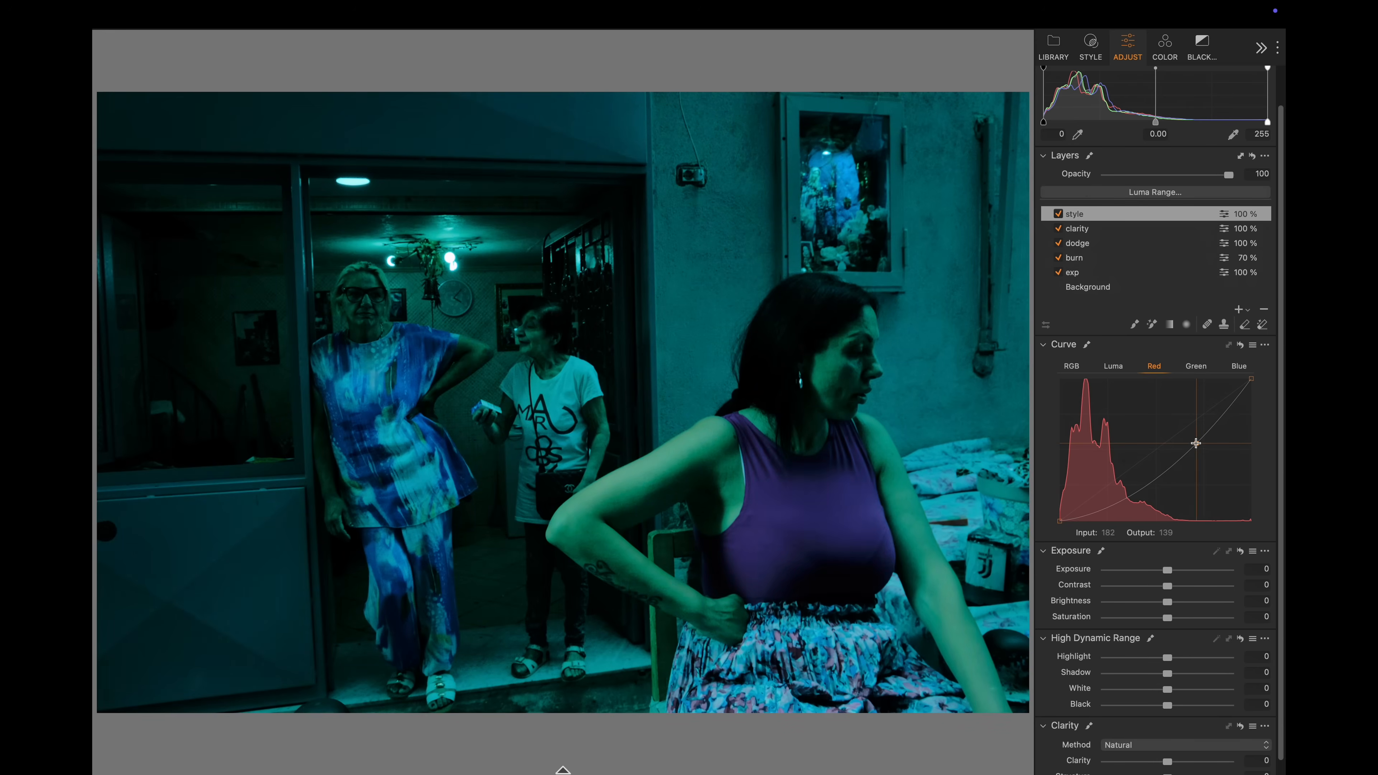
key(Delete)
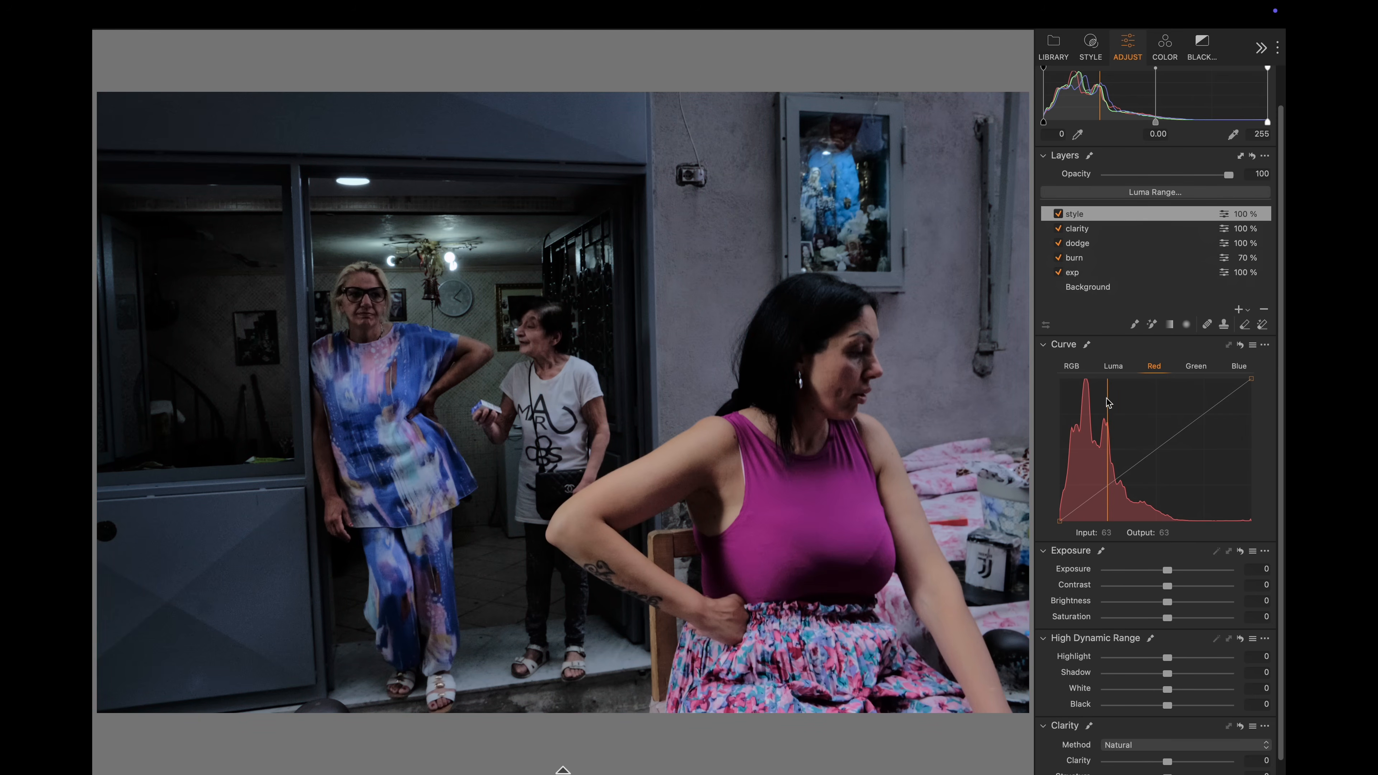
- Add an upper and a lower point to the style layer's red curve, and nudge the lower point slightly
click(1185, 428)
click(1105, 486)
drag(1104, 488, 1104, 490)
drag(1101, 490, 1101, 491)
- Raise the style layer's green curve to output 129 at input 127, and lift the blue curve slightly in the upper midtones
click(1200, 370)
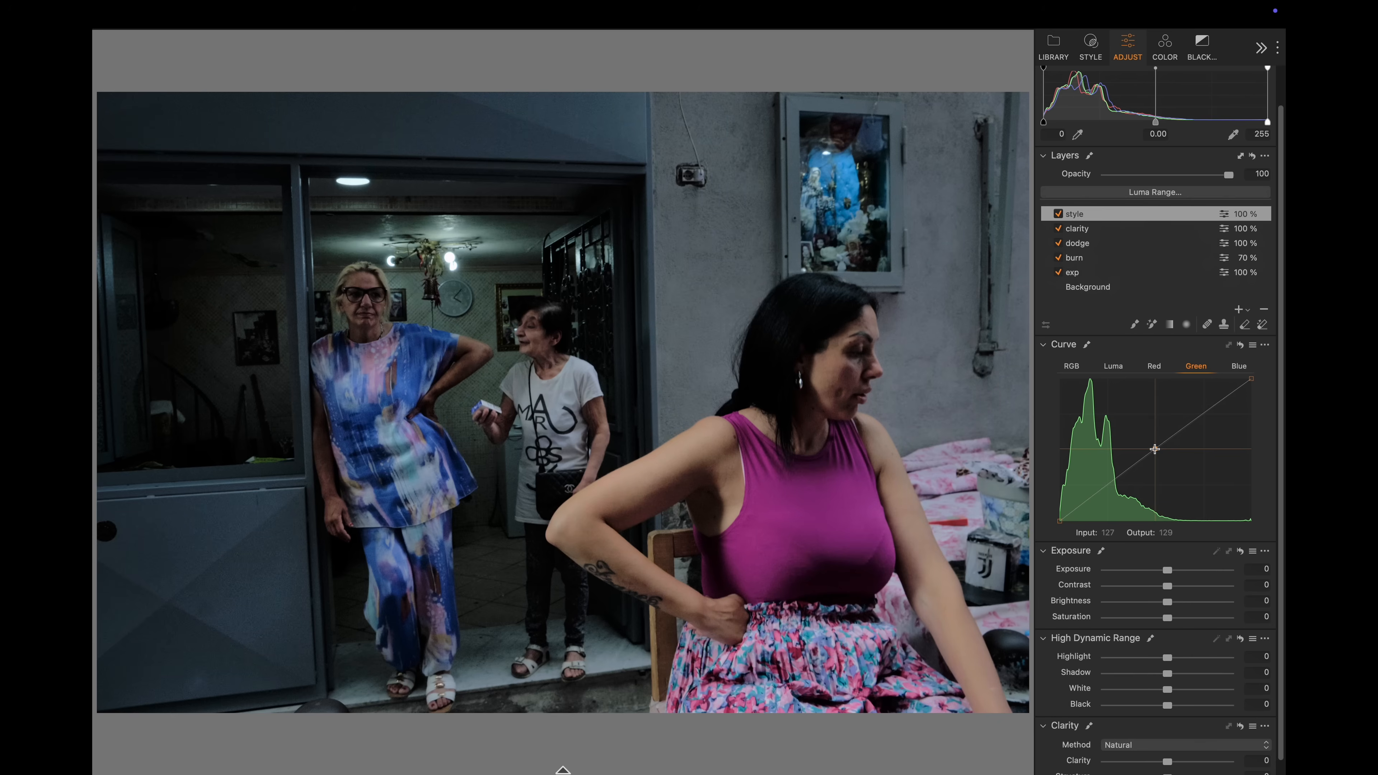
click(1238, 366)
drag(1175, 435, 1175, 433)
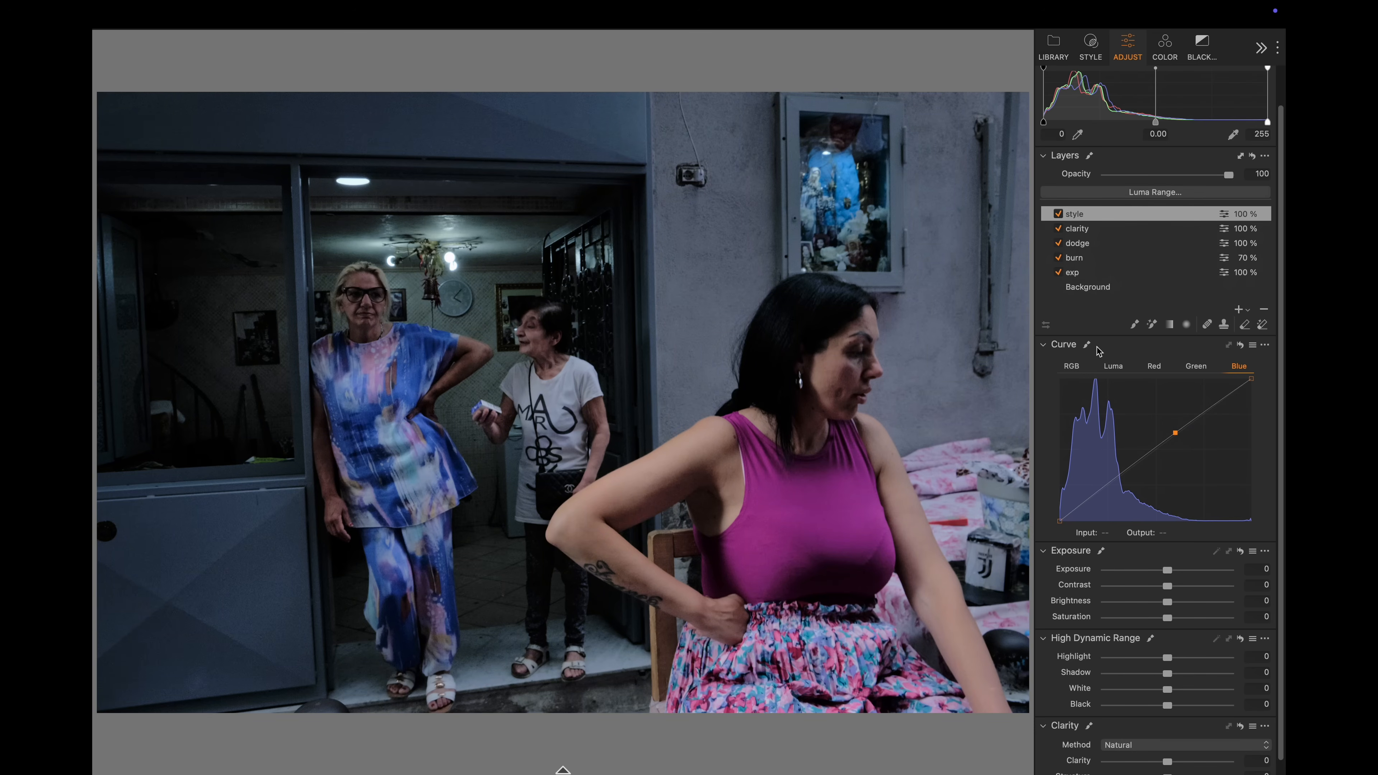
- Toggle the style layer's visibility several times to compare the photo with and without its curve adjustments
click(1056, 215)
click(1056, 215)
click(1055, 215)
click(1055, 215)
click(1054, 215)
click(1055, 215)
- Adjust the style layer's shadow and midtone tints slightly with Color Balance
click(1161, 53)
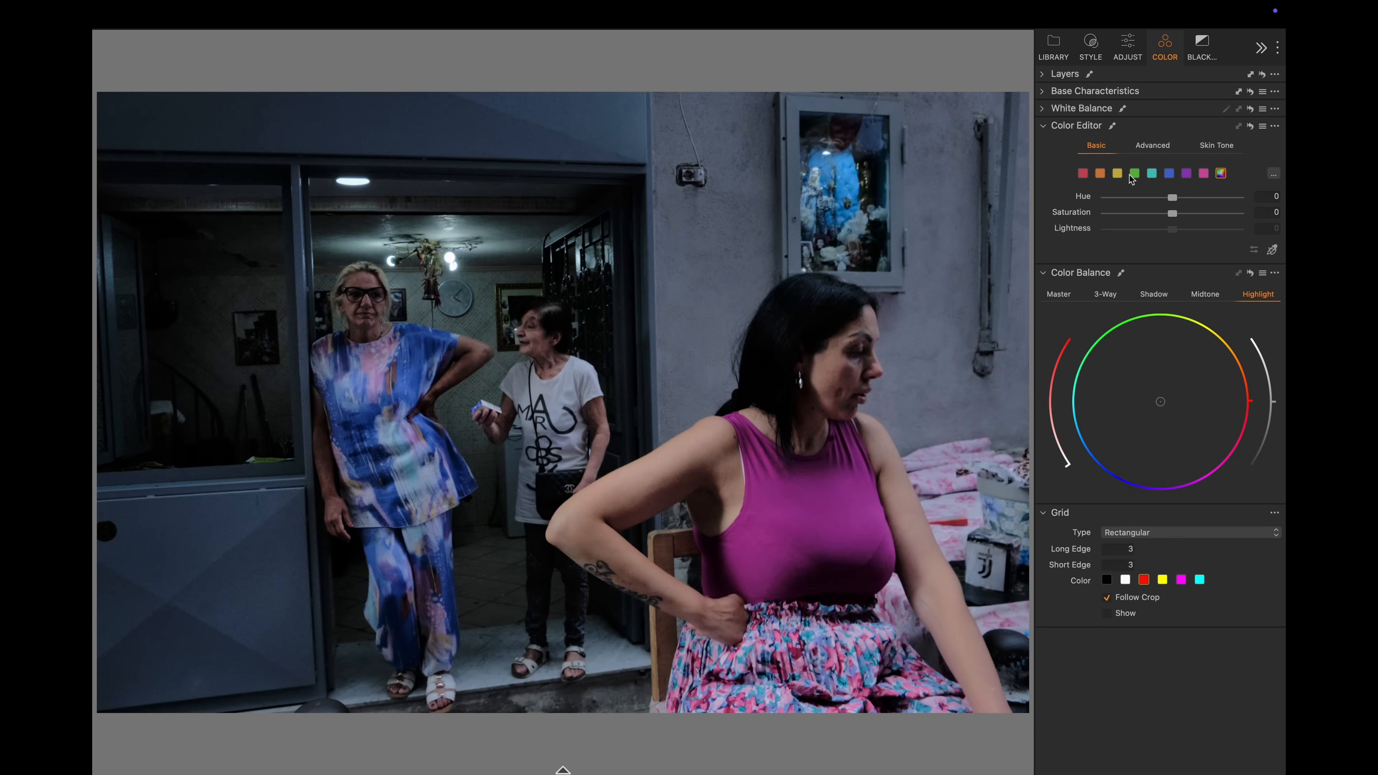
click(1155, 296)
drag(1159, 401, 1151, 402)
drag(1152, 404, 1168, 406)
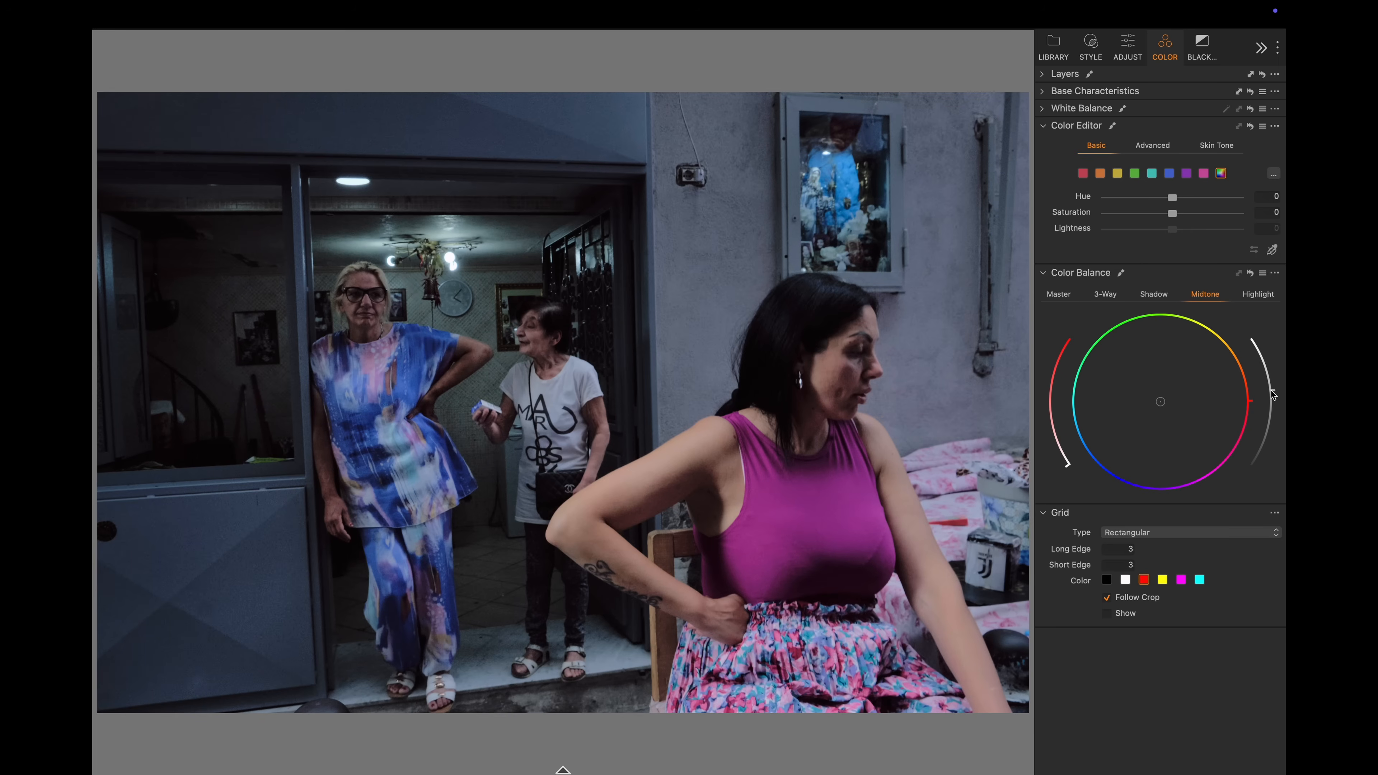
drag(1161, 406, 1148, 405)
- Shift the style layer's highlights slightly towards orange in Color Balance
click(1248, 297)
mouse_move(981, 3)
drag(1157, 401, 1162, 400)
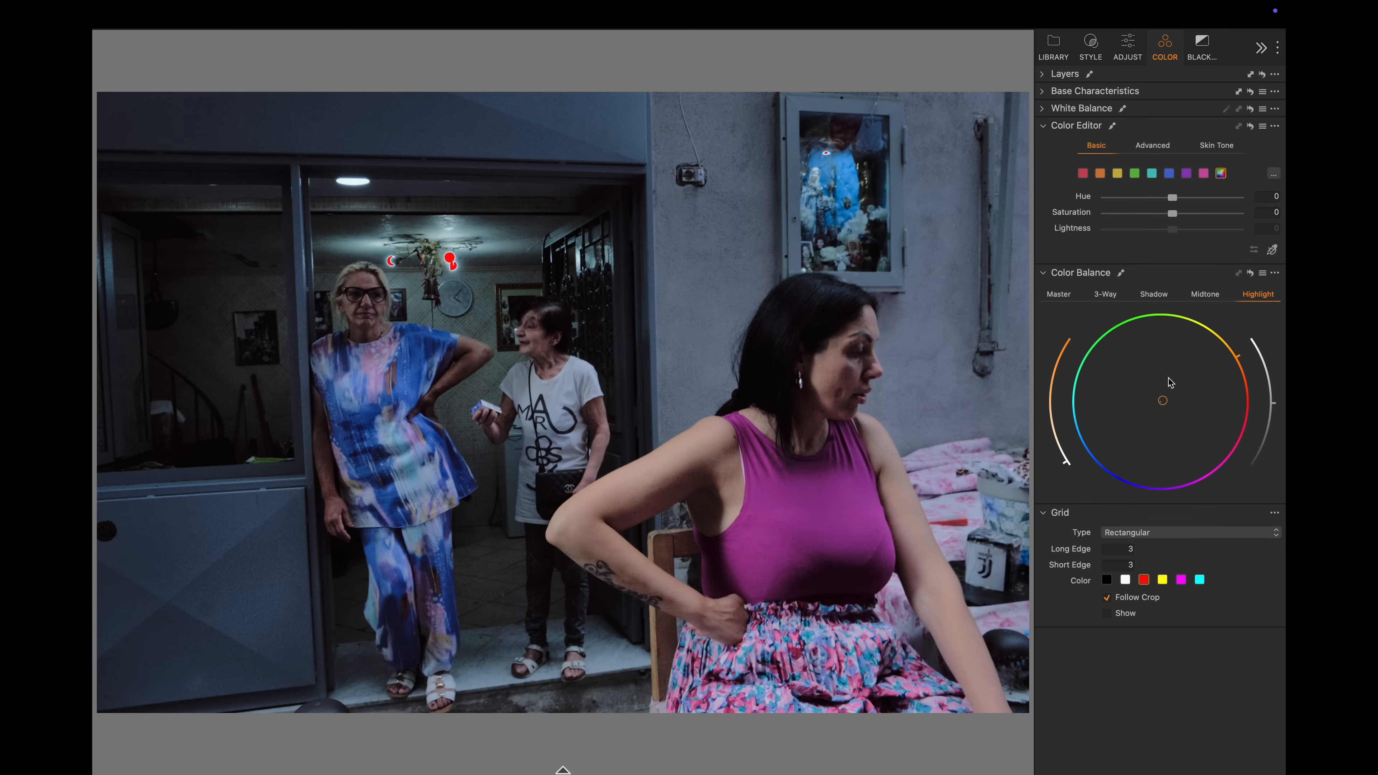
- Return to the layer list and compare the photo with the style layer hidden and shown
mouse_move(1139, 5)
click(1117, 76)
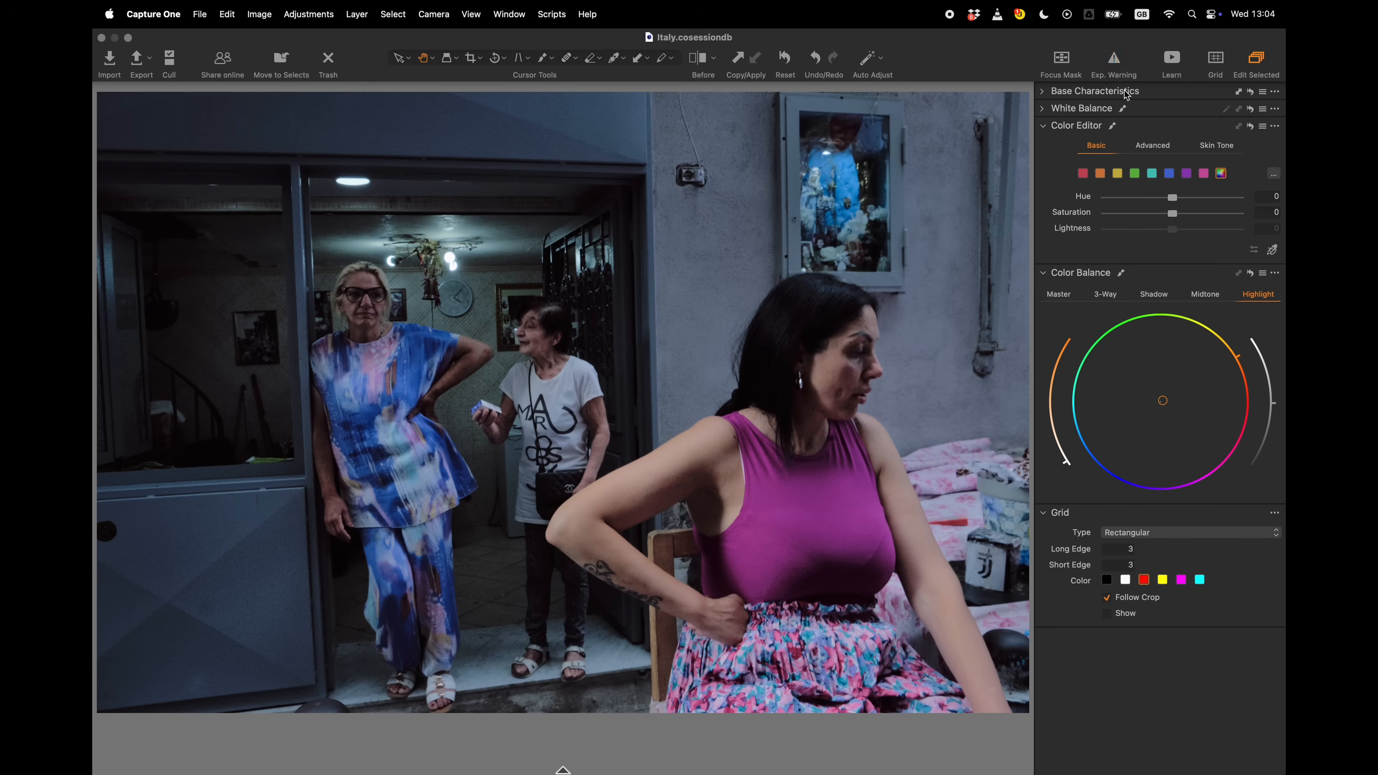
click(1127, 48)
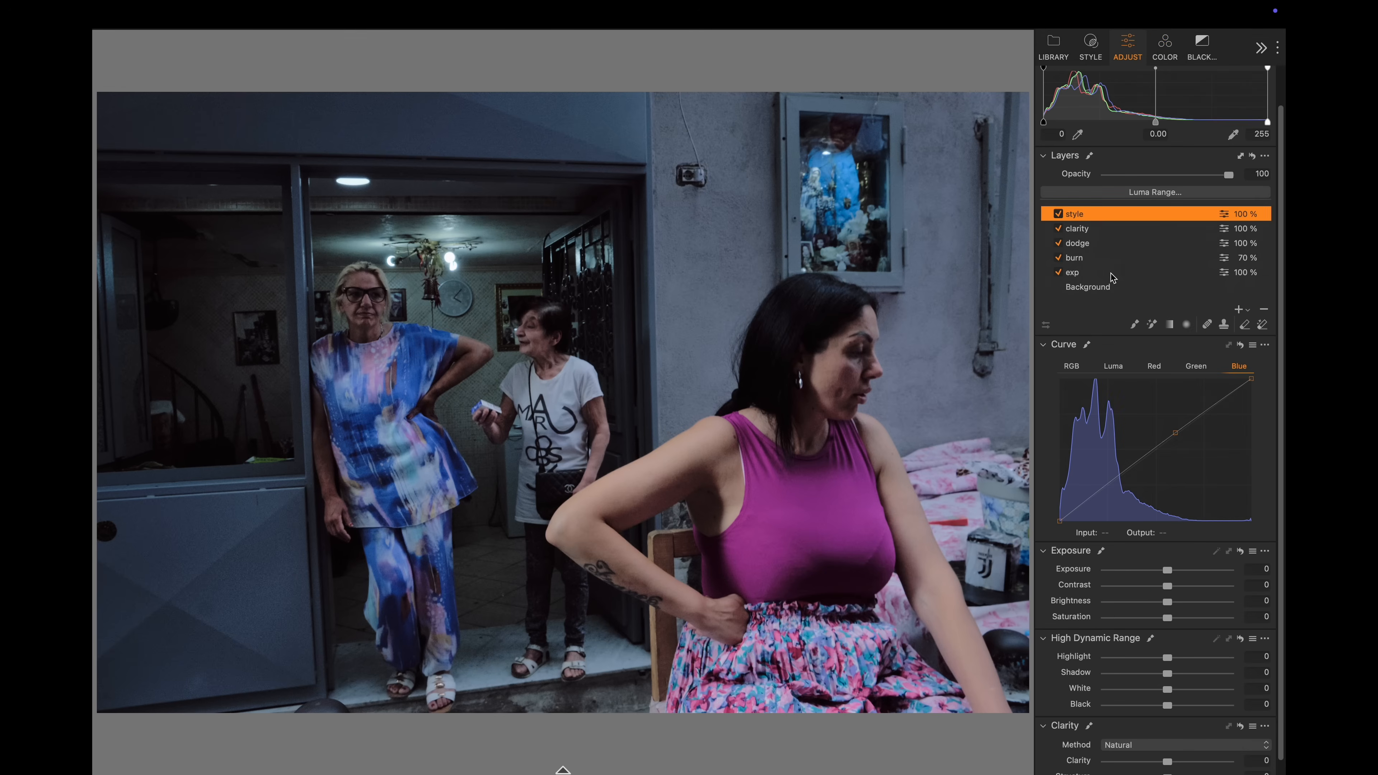
click(1057, 214)
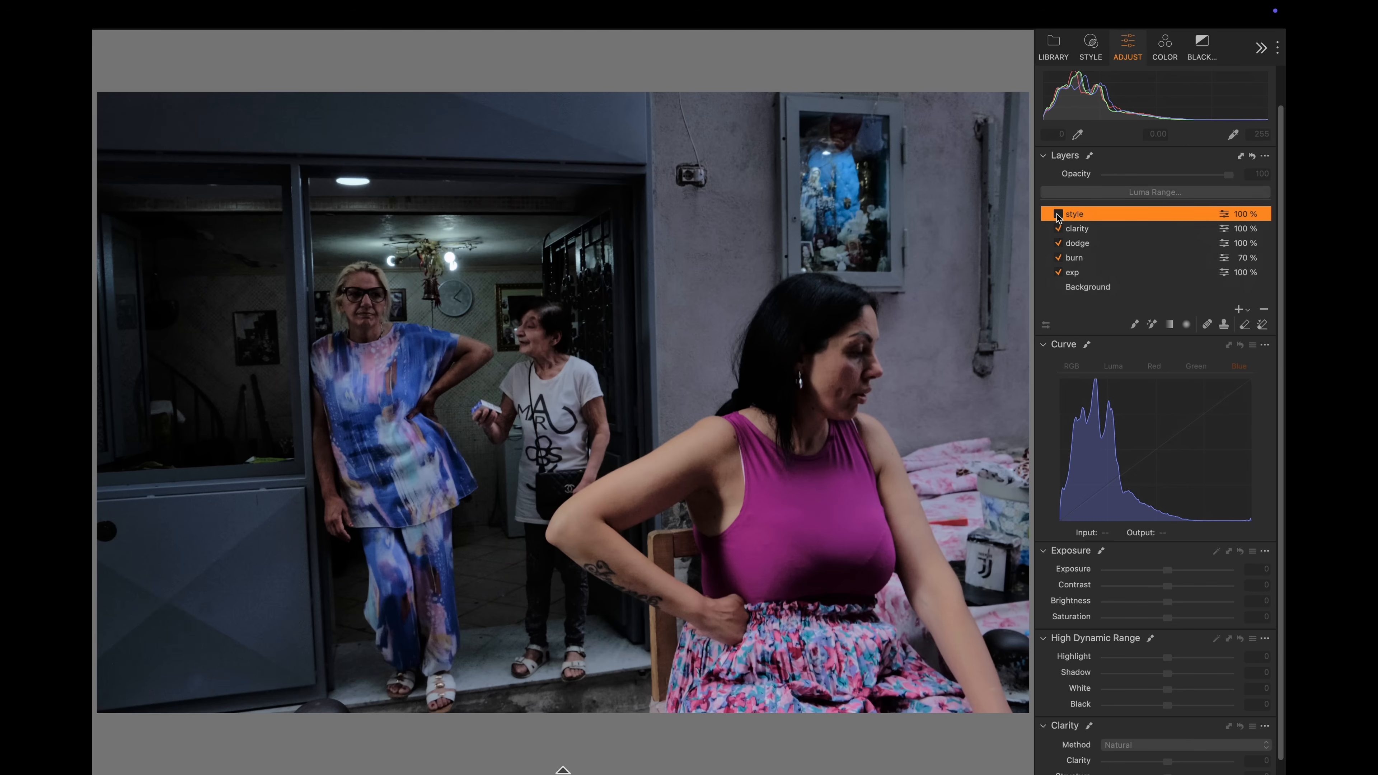
click(1058, 214)
click(1058, 213)
click(1058, 214)
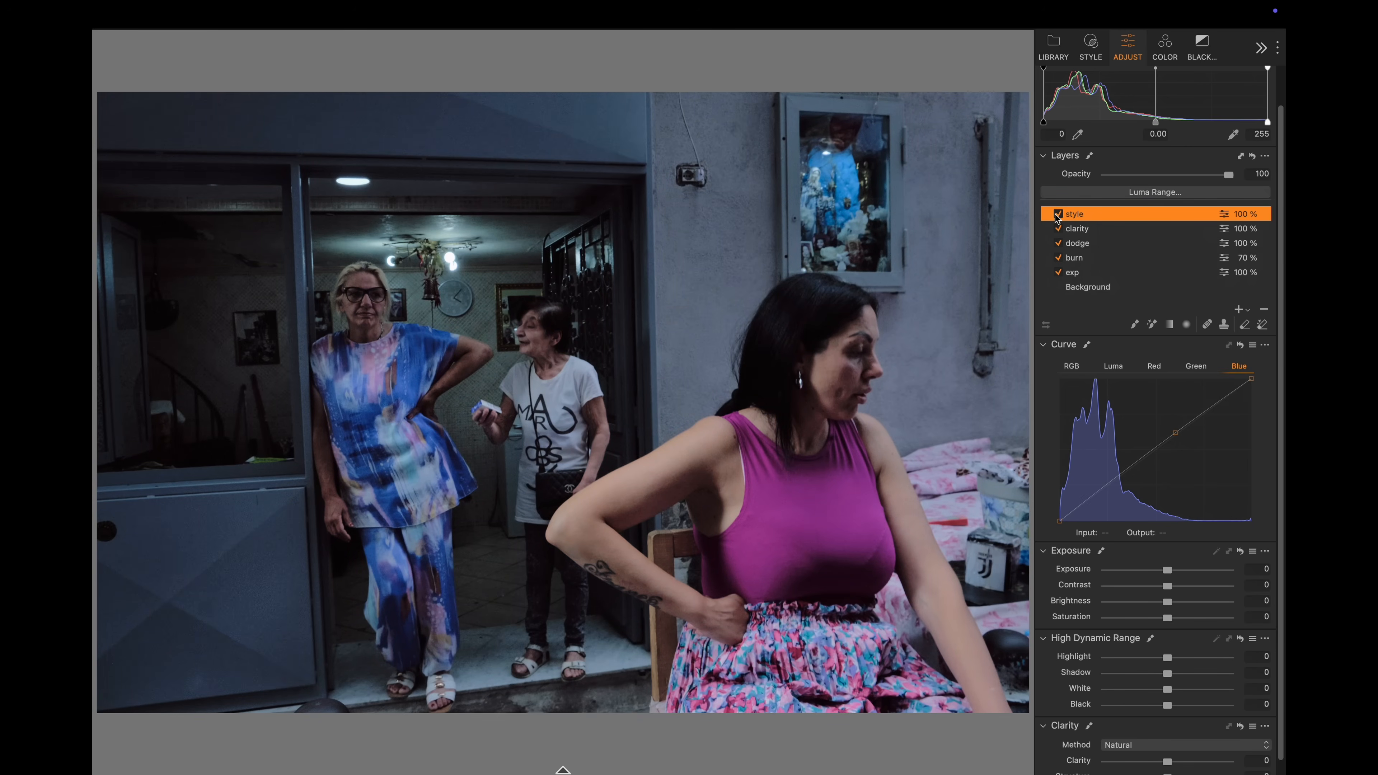
- Select the Background layer and apply automatic Levels to it
click(1080, 288)
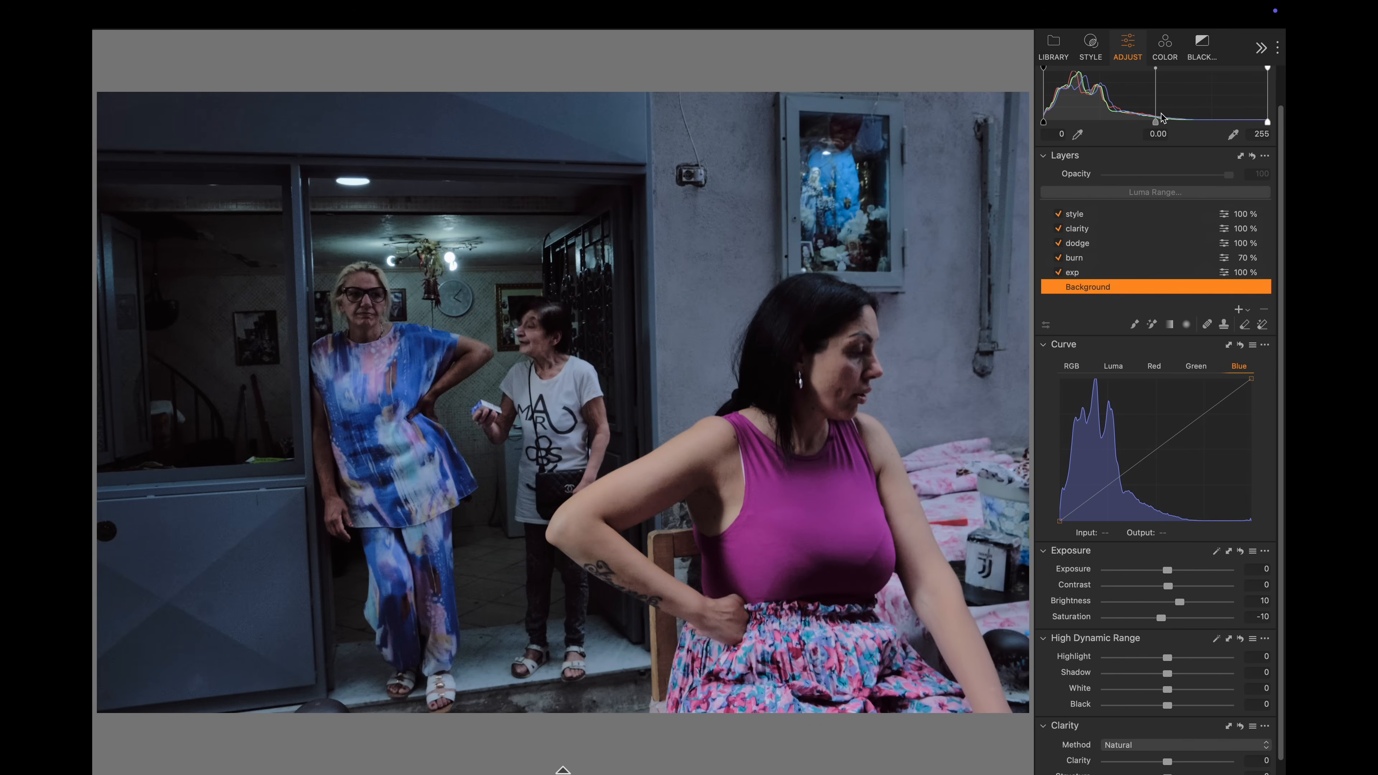
scroll(1182, 120, up, 3)
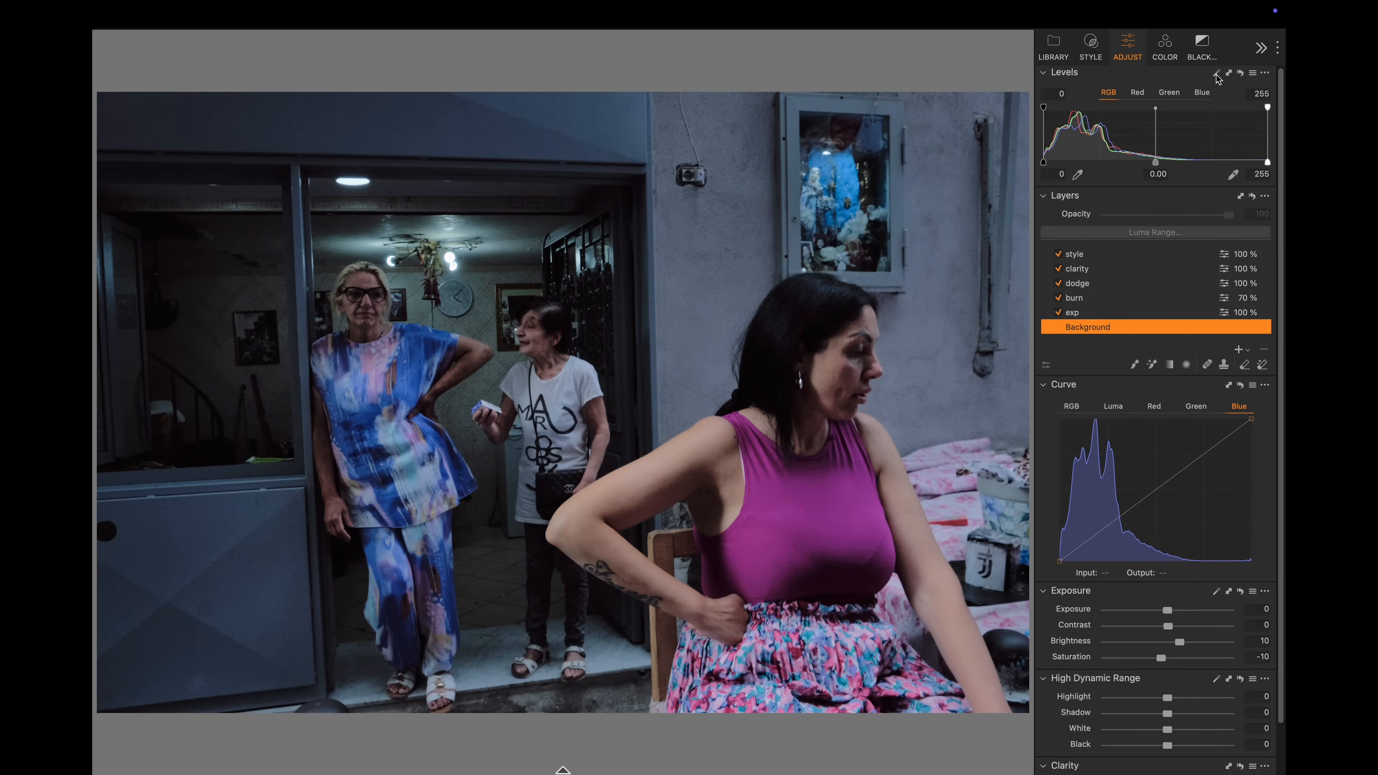
click(1216, 78)
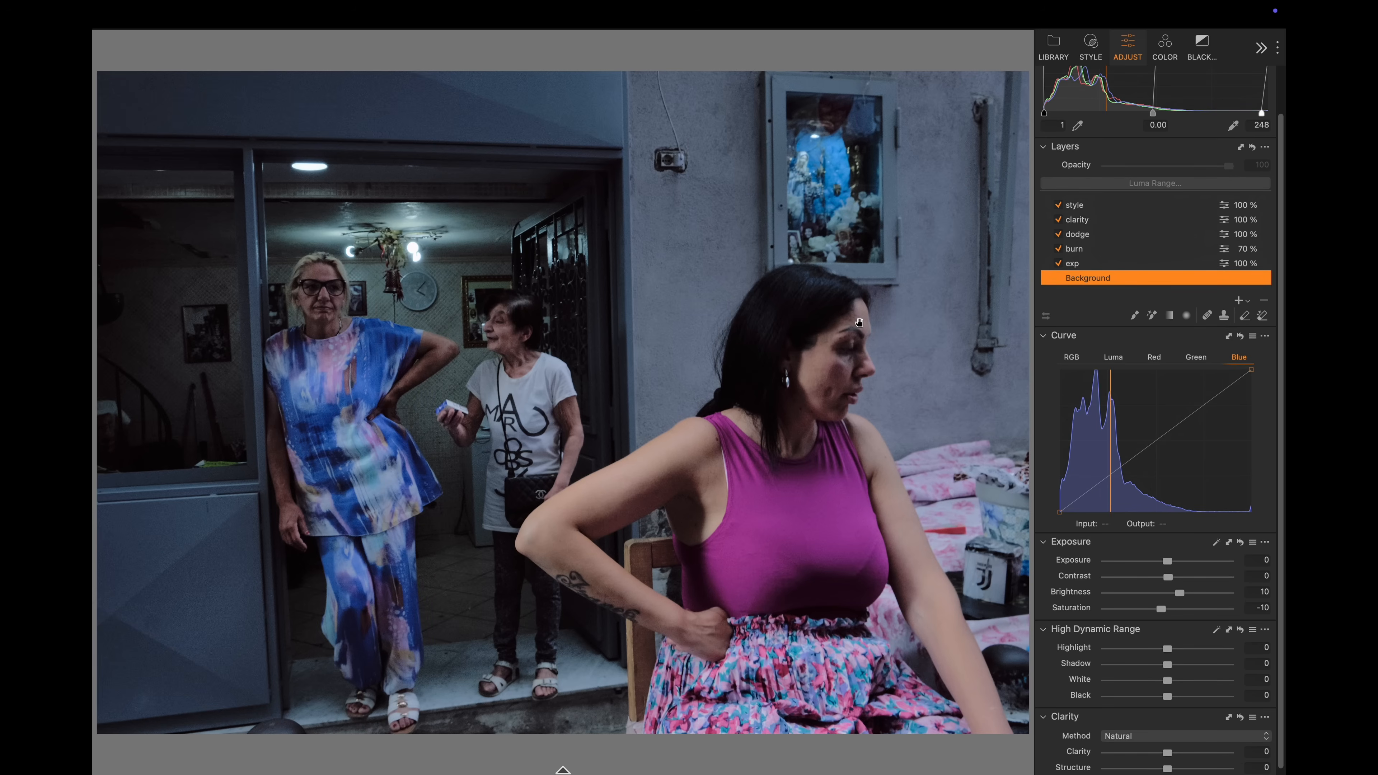
- Inspect the photo with the style and clarity layers hidden, and show them again
scroll(1129, 246, up, 2)
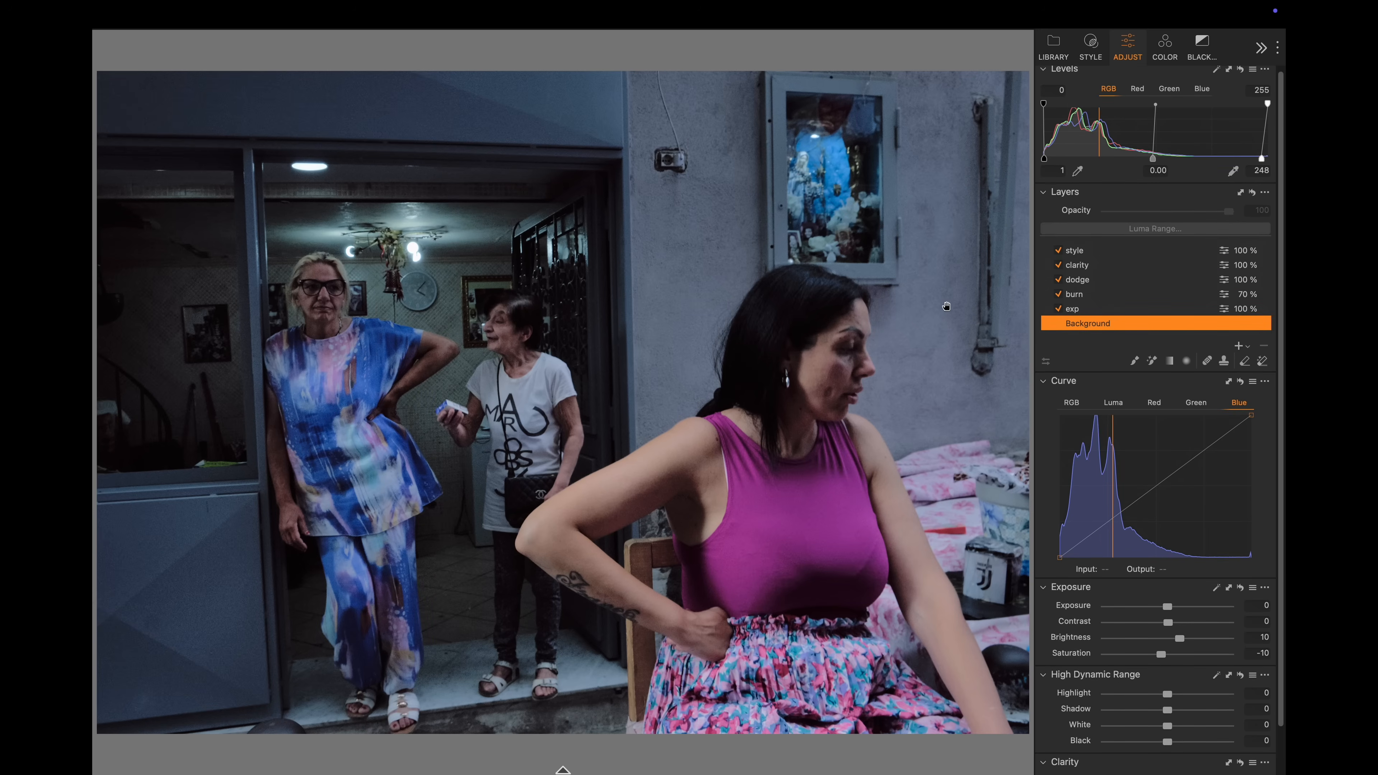
scroll(957, 306, down, 1)
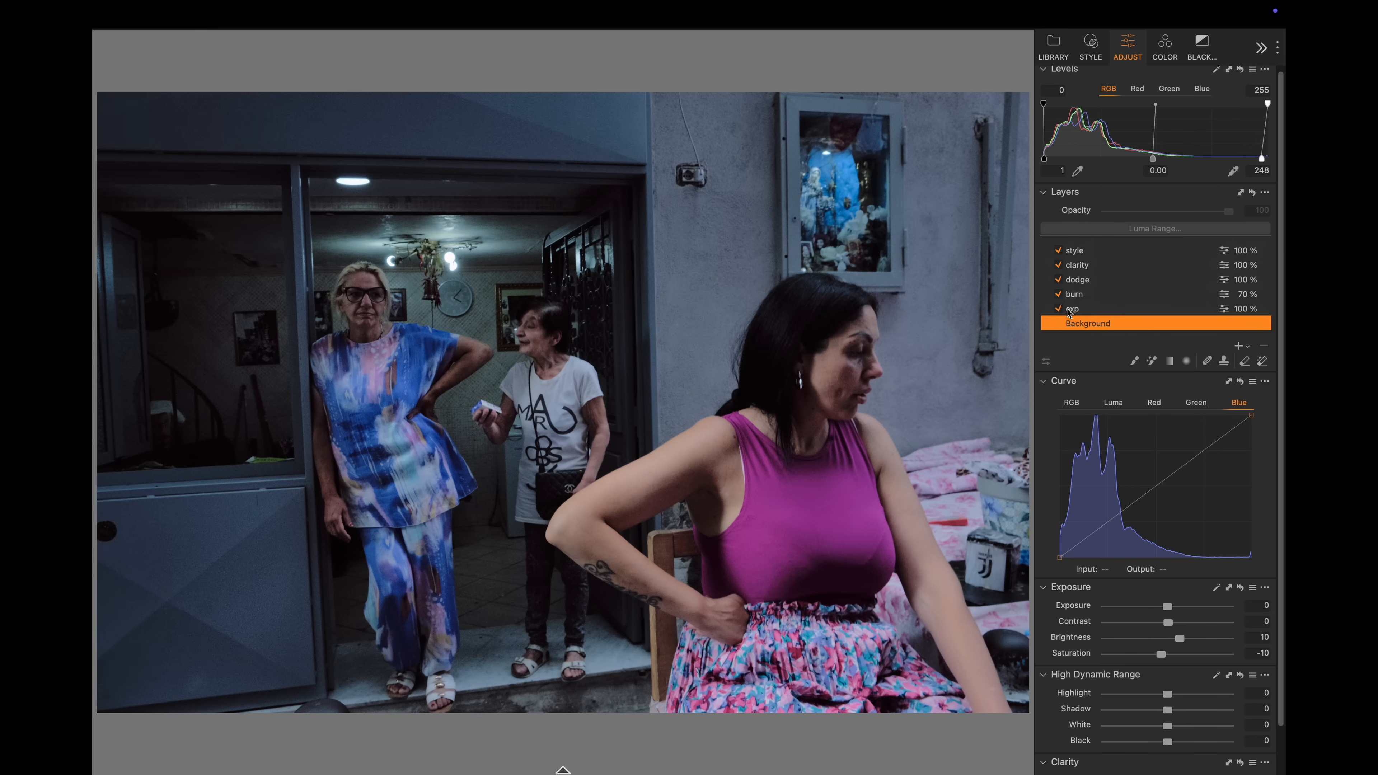
click(1060, 253)
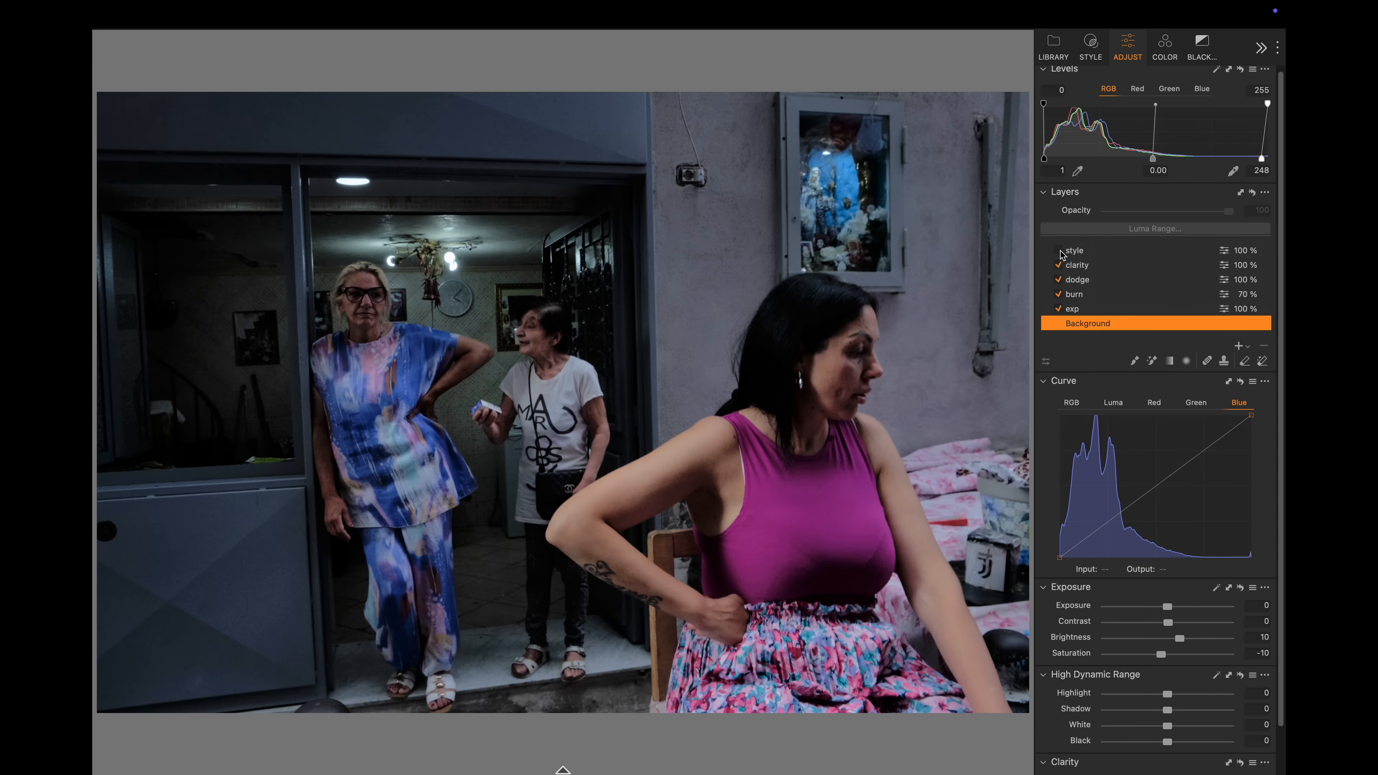
click(1058, 266)
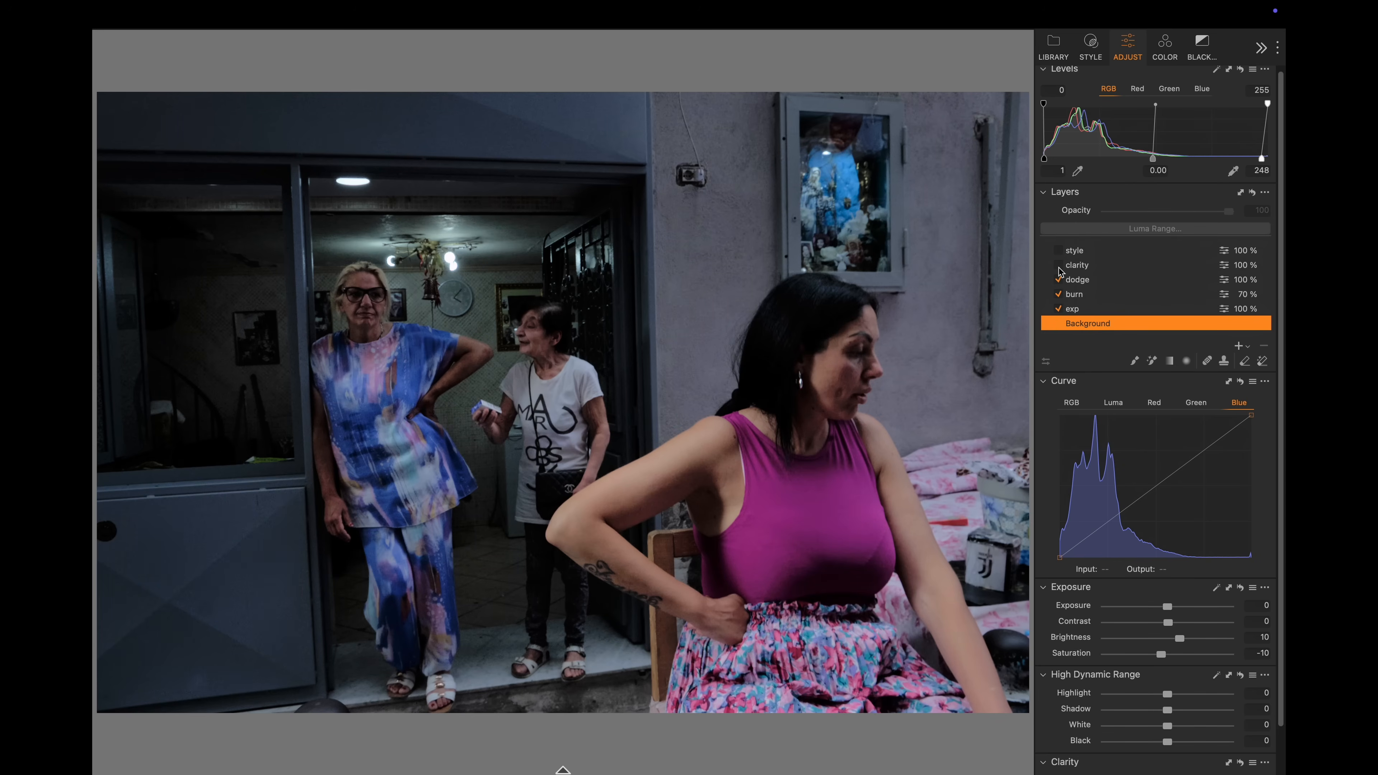
click(1057, 250)
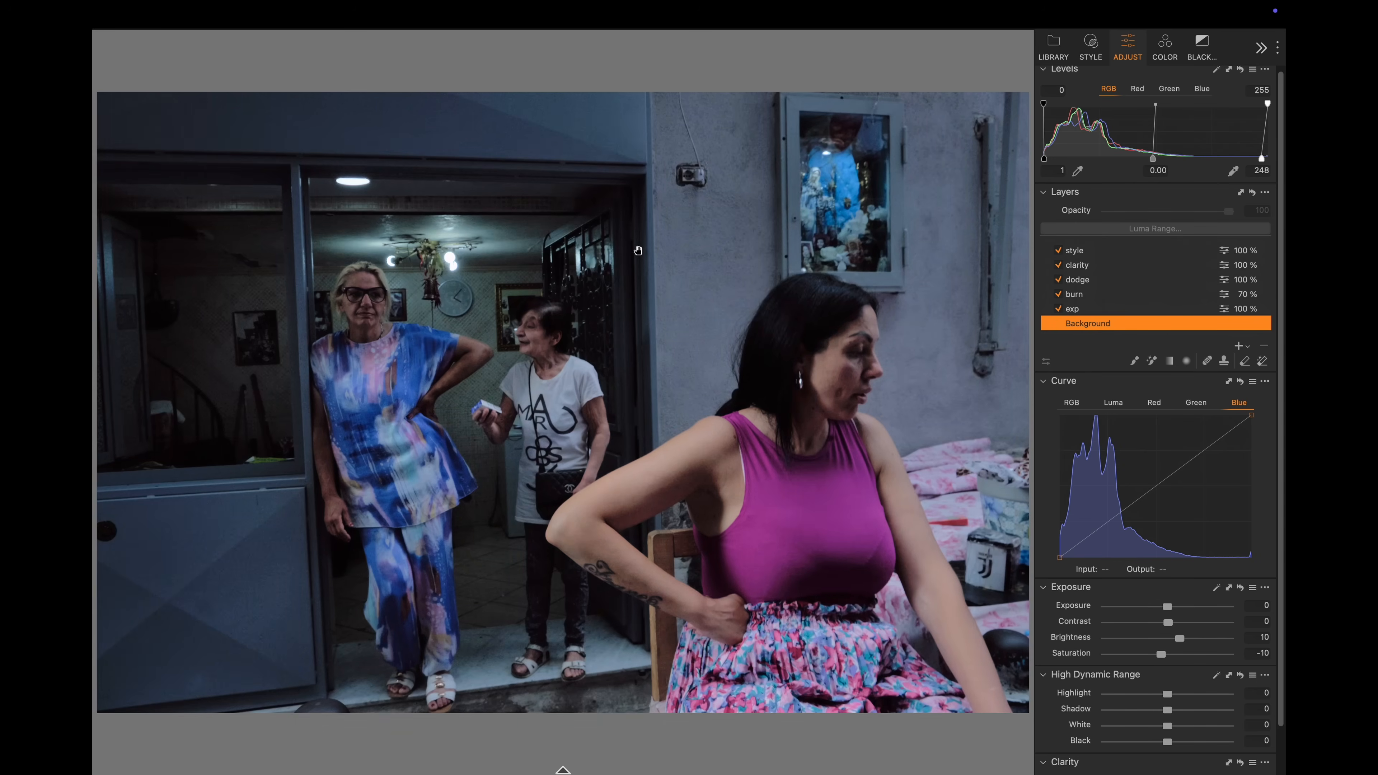
- Hide the style, clarity, dodge, burn and exp layers one by one to compare their effect on the figures
scroll(709, 458, up, 5)
scroll(710, 459, down, 4)
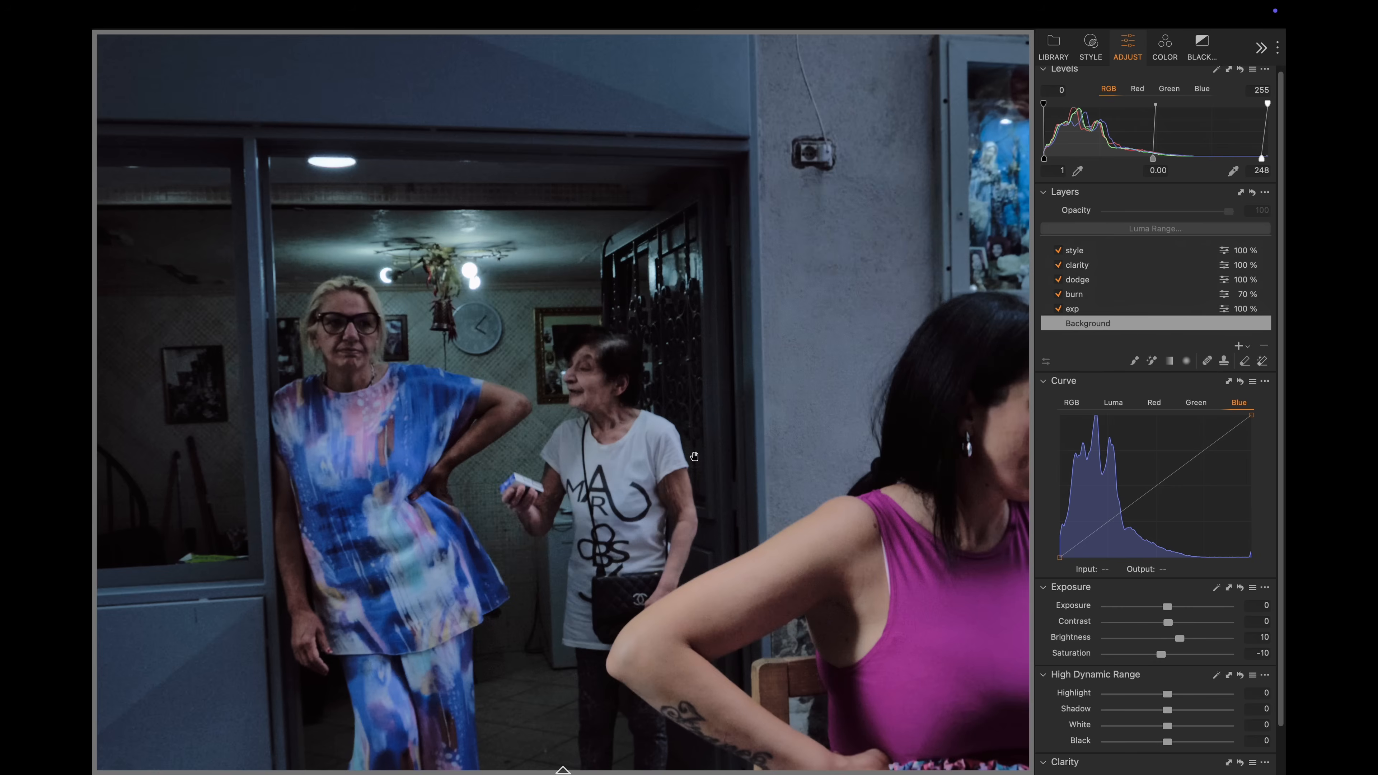
scroll(692, 457, up, 2)
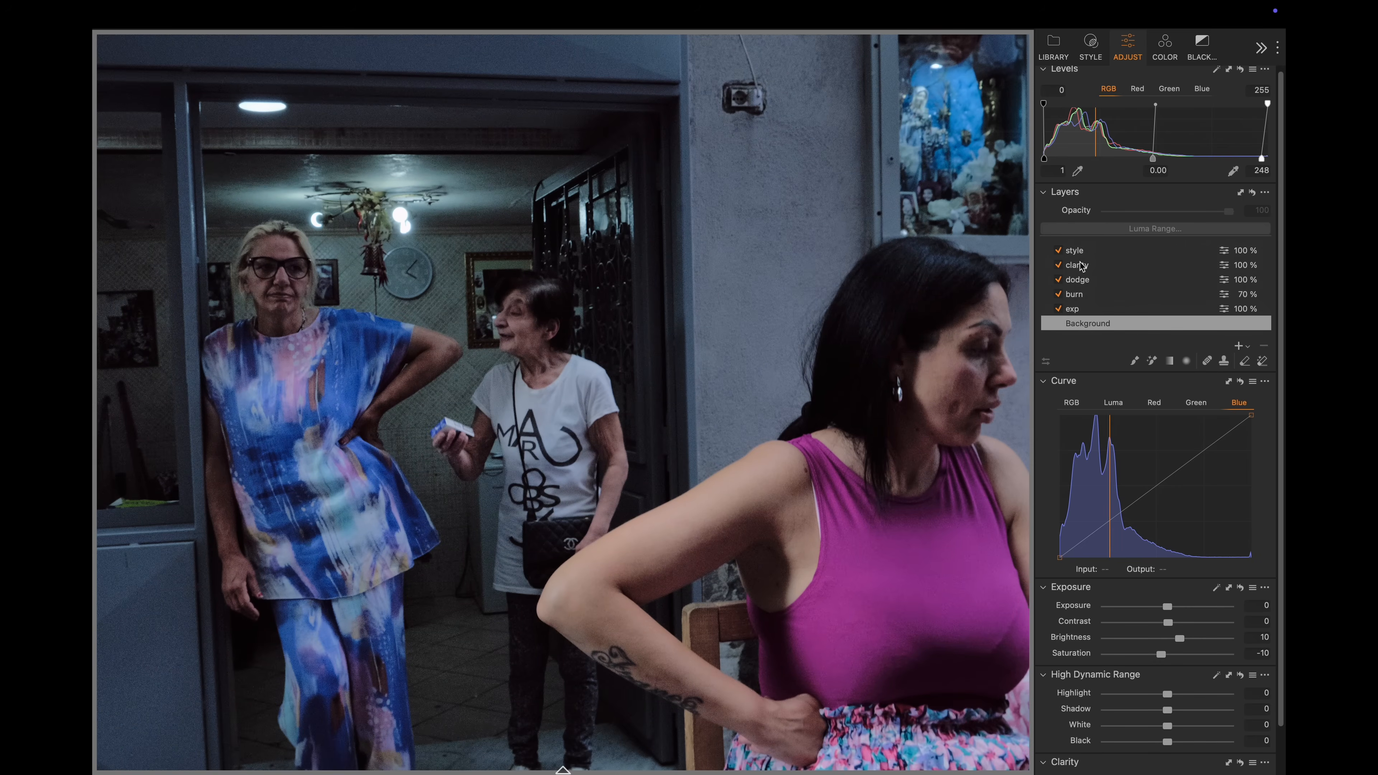
click(1057, 251)
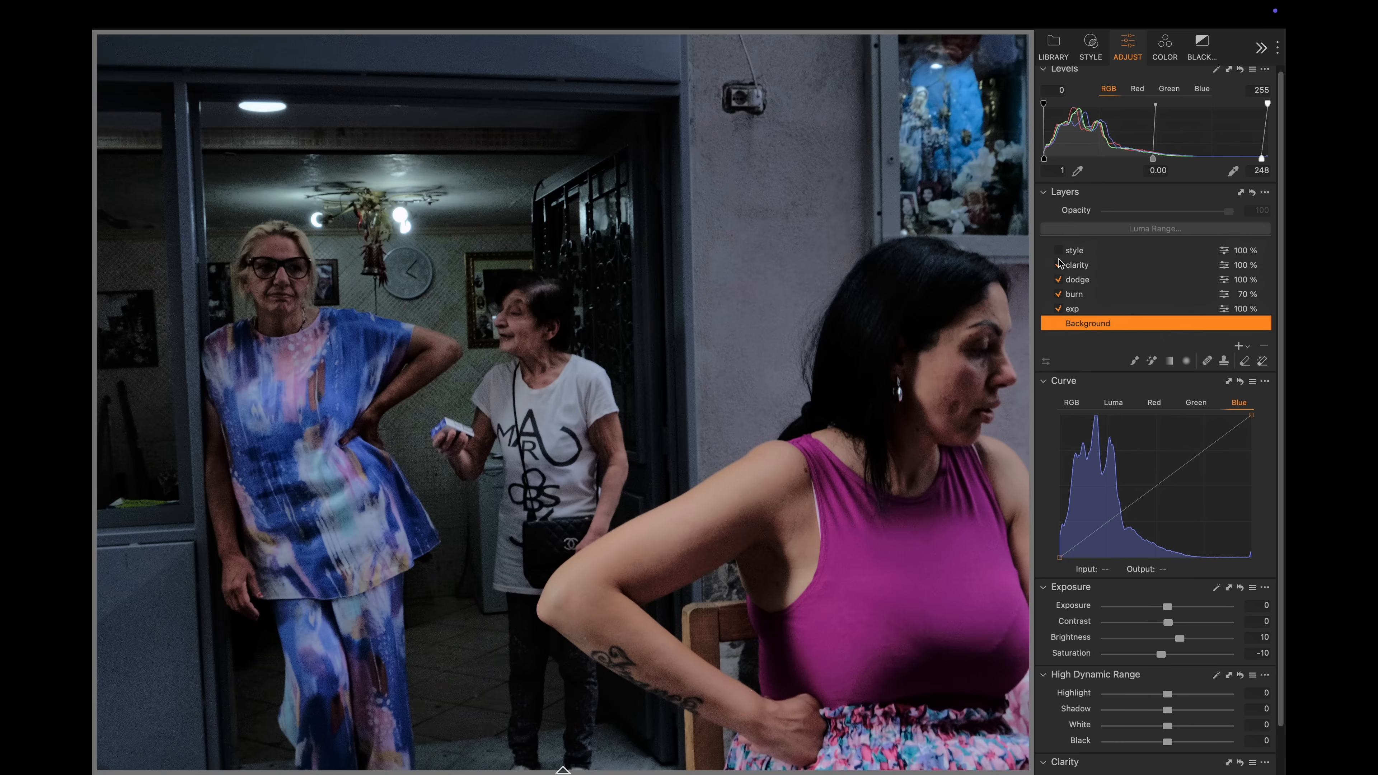
click(1059, 265)
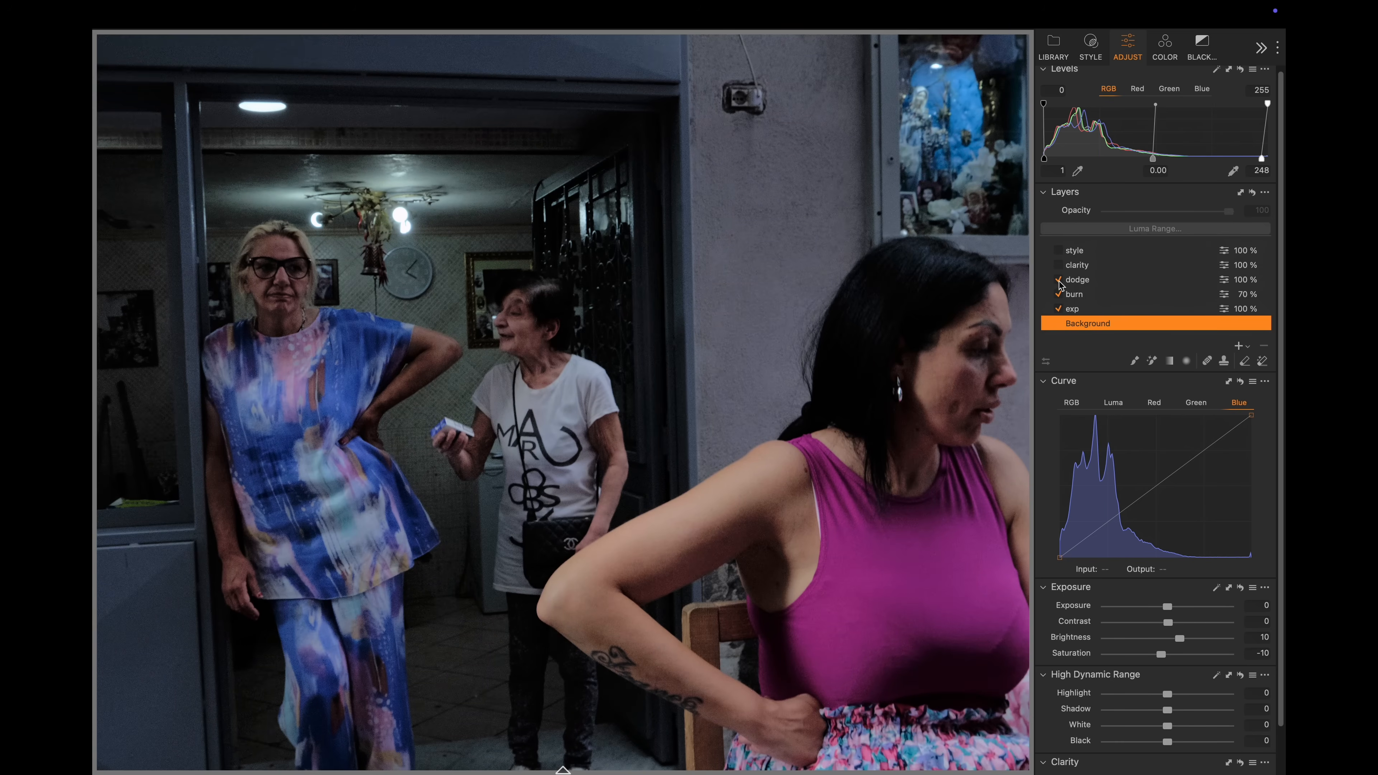
click(1058, 280)
click(1059, 294)
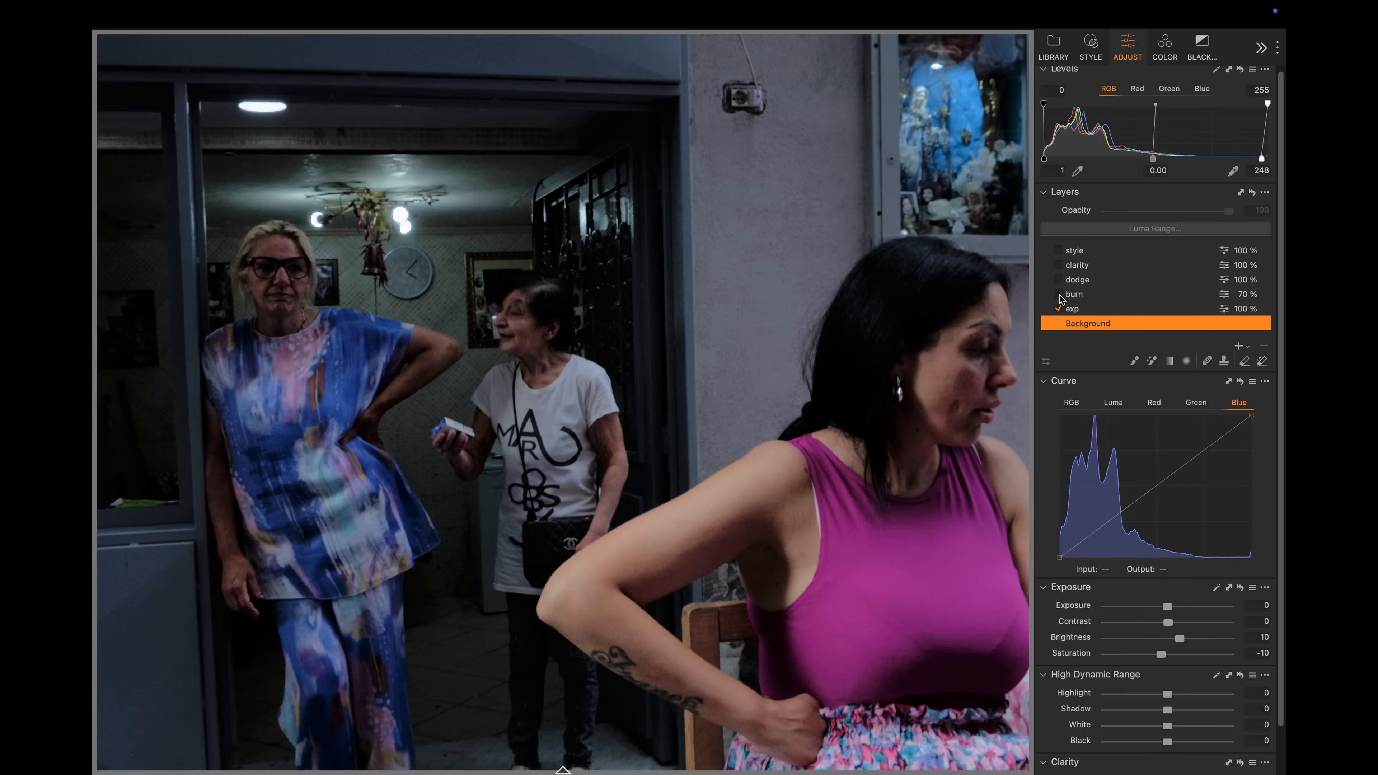
click(1058, 309)
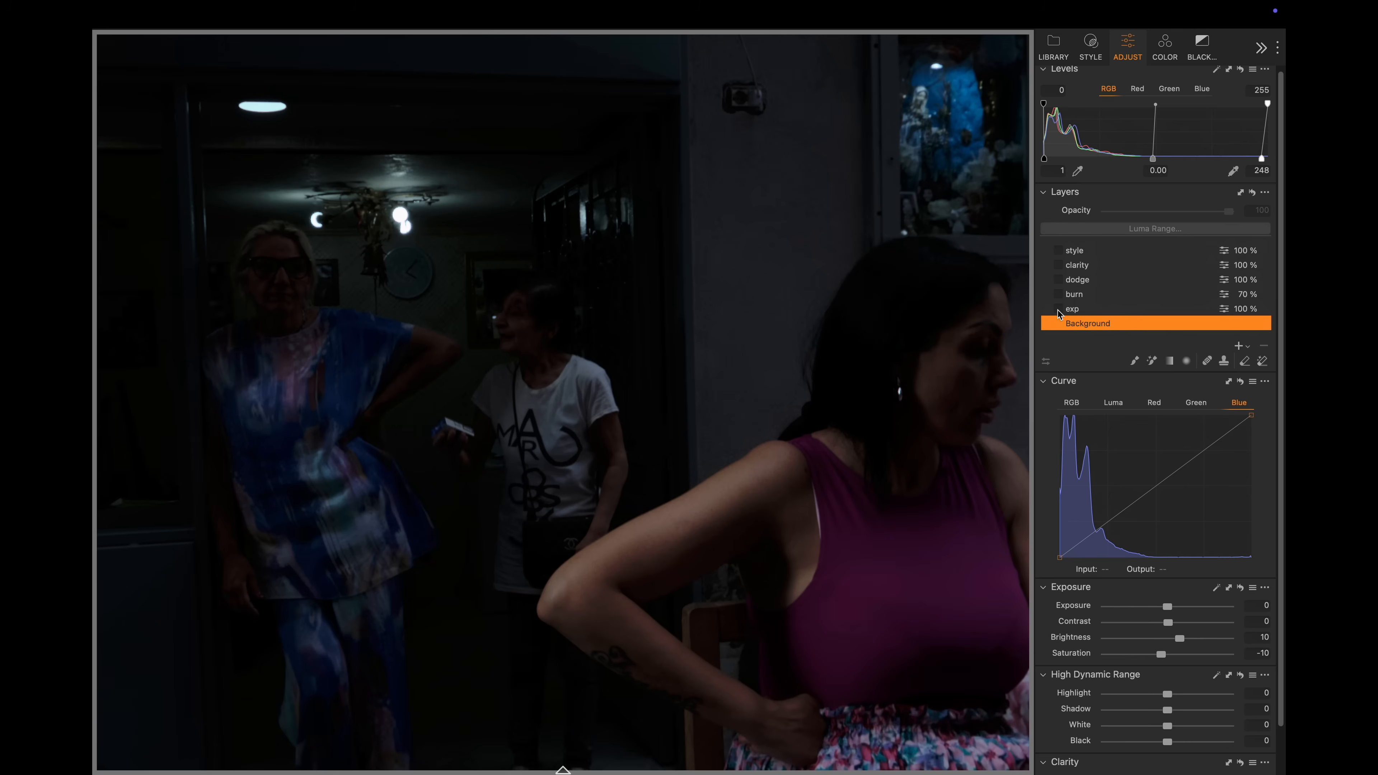
scroll(966, 307, down, 5)
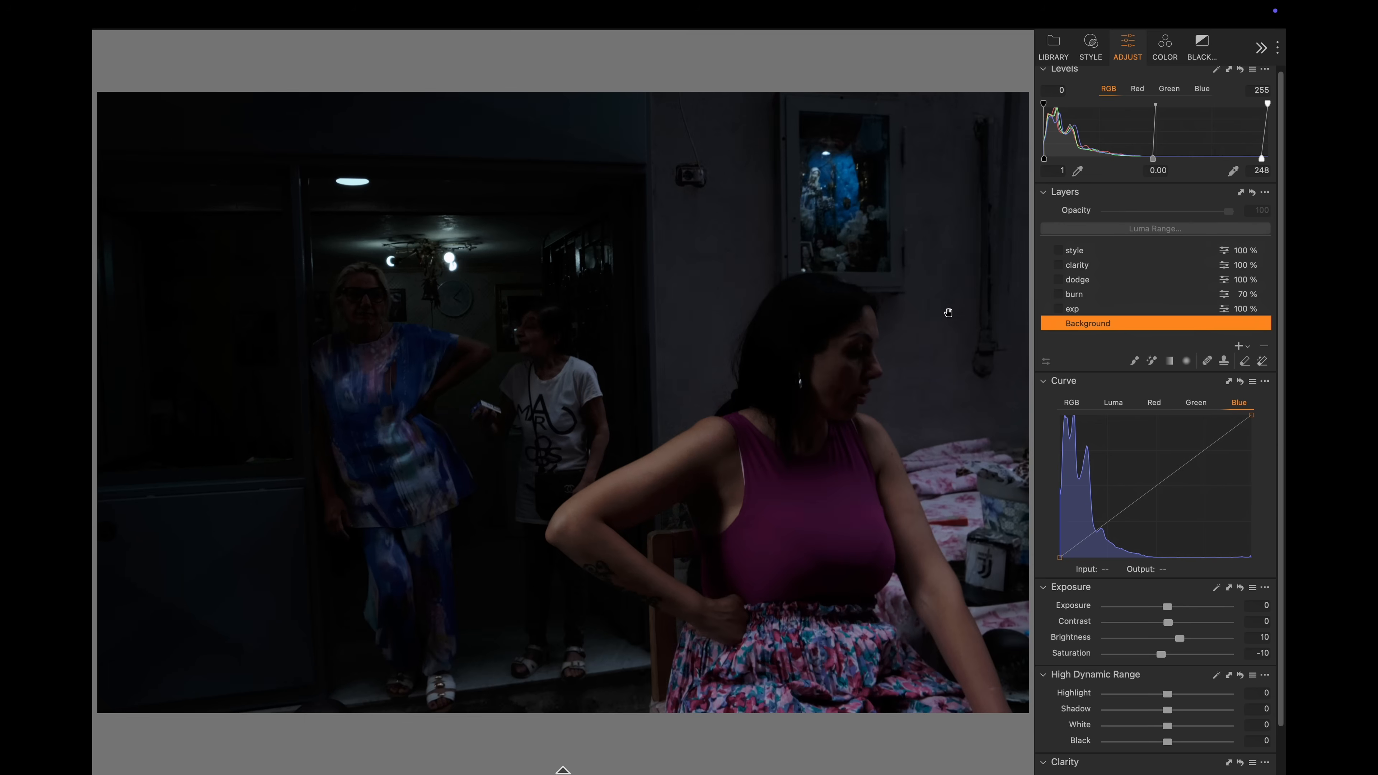
- Show all the adjustment layers again, from style down to exp
click(1092, 49)
click(1123, 52)
click(1058, 250)
click(1059, 265)
click(1058, 279)
click(1058, 309)
- Compare the original and edited photo in a before/after split view, move the divider over the figures, and close the view
click(706, 64)
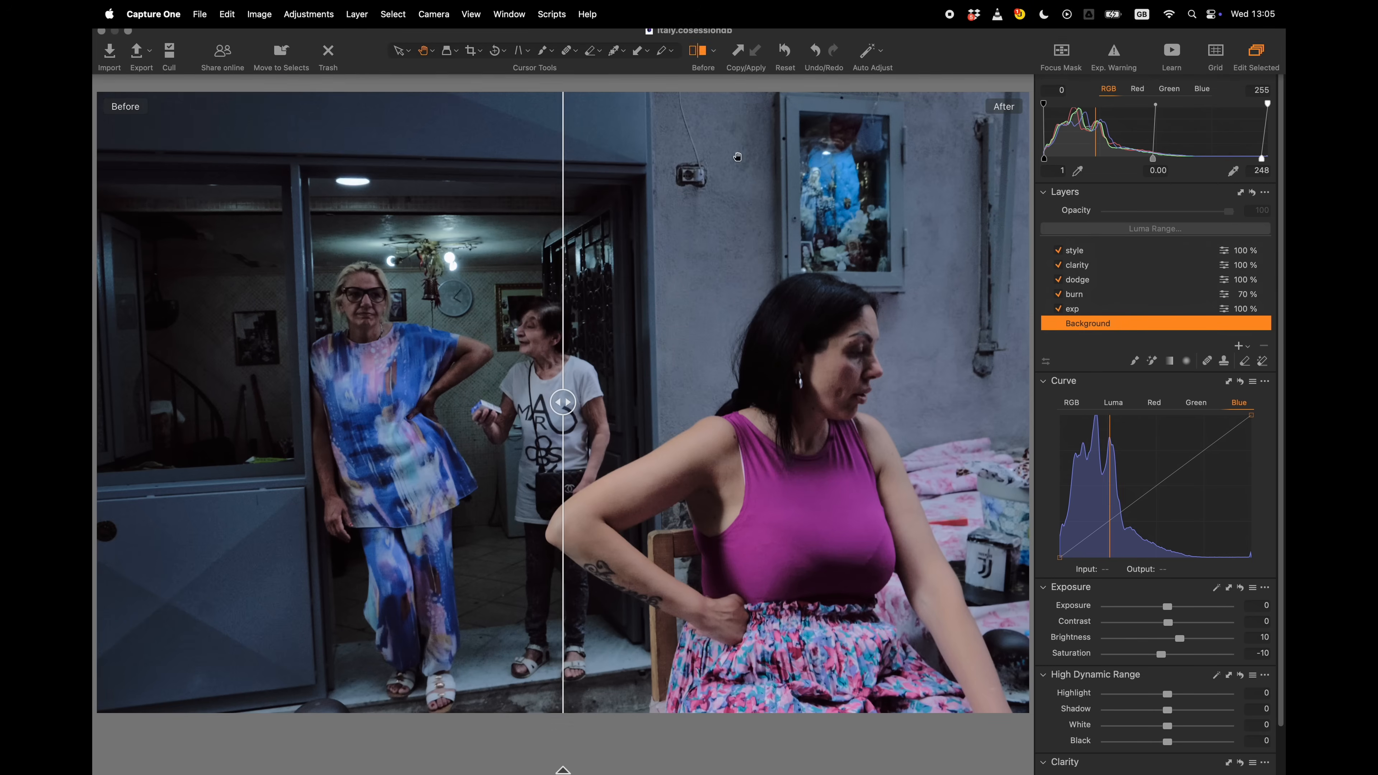
drag(564, 407, 511, 401)
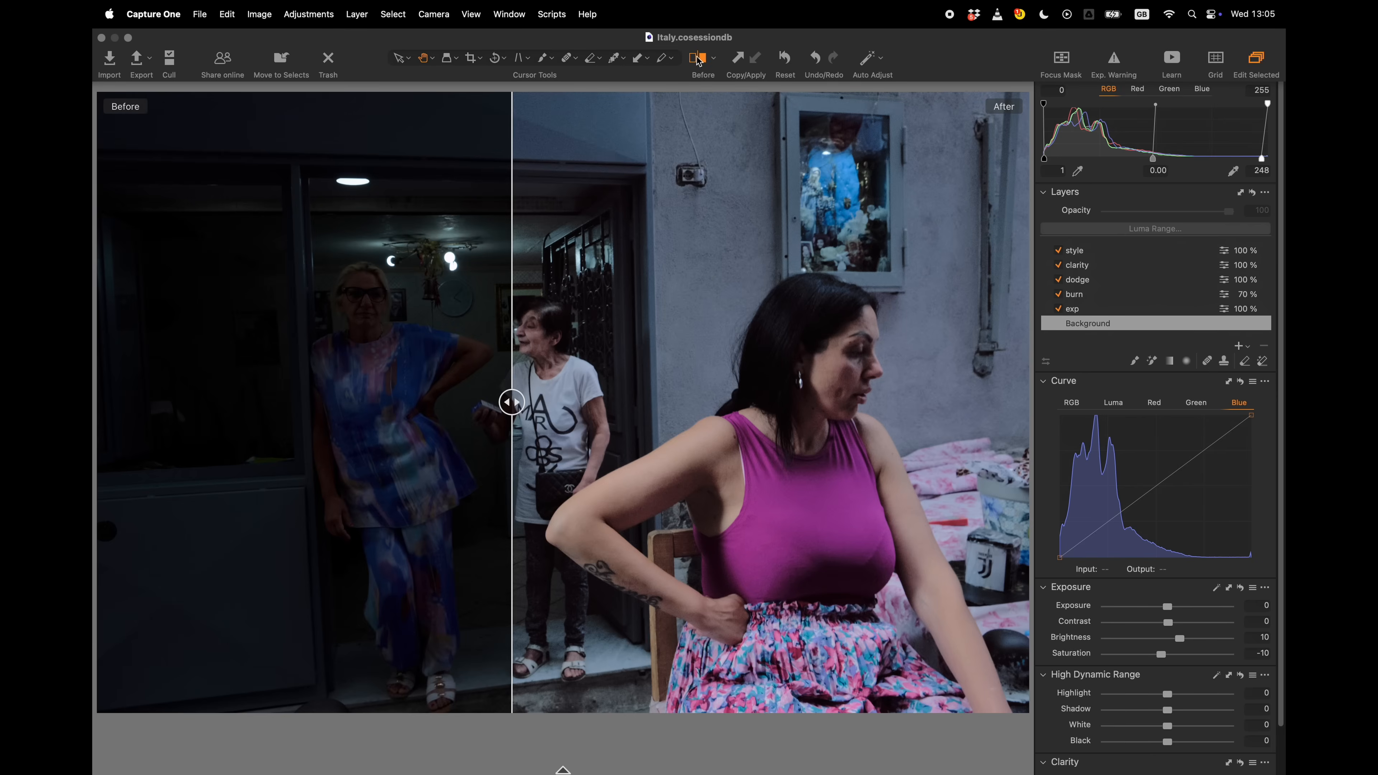
click(698, 61)
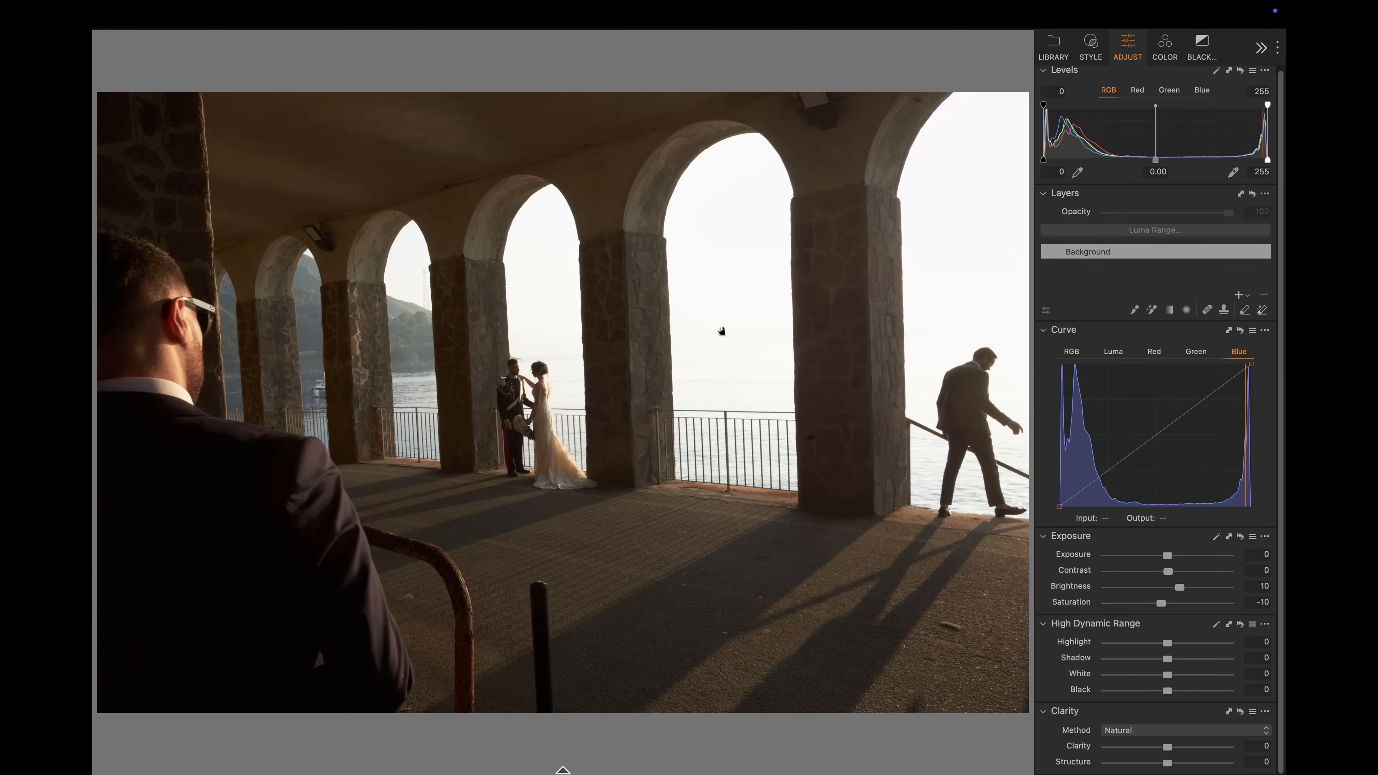
- Switch to the photo of the man behind the graffiti-covered glass and set its base curve to Fujifilm Velvia (VIVID)
key(Right)
key(Right)
key(Right)
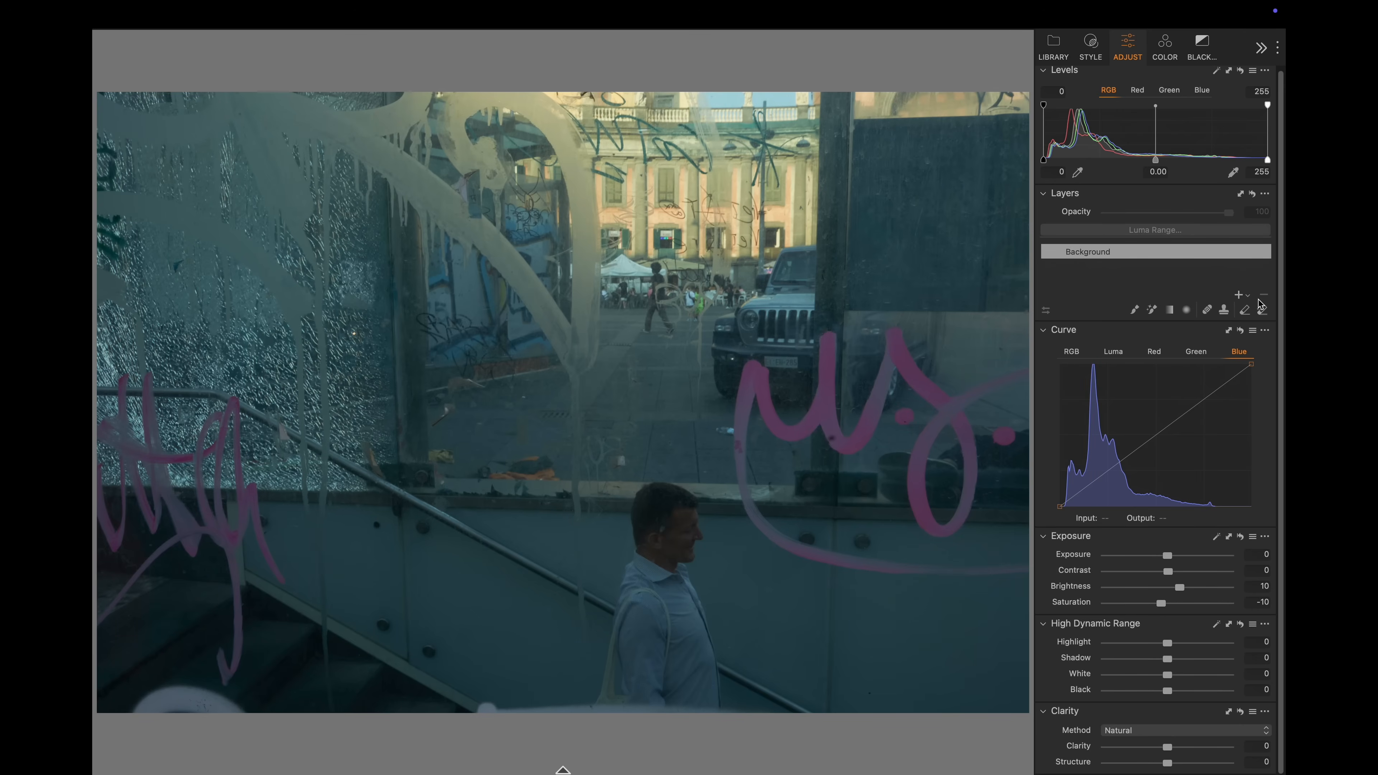
click(1090, 49)
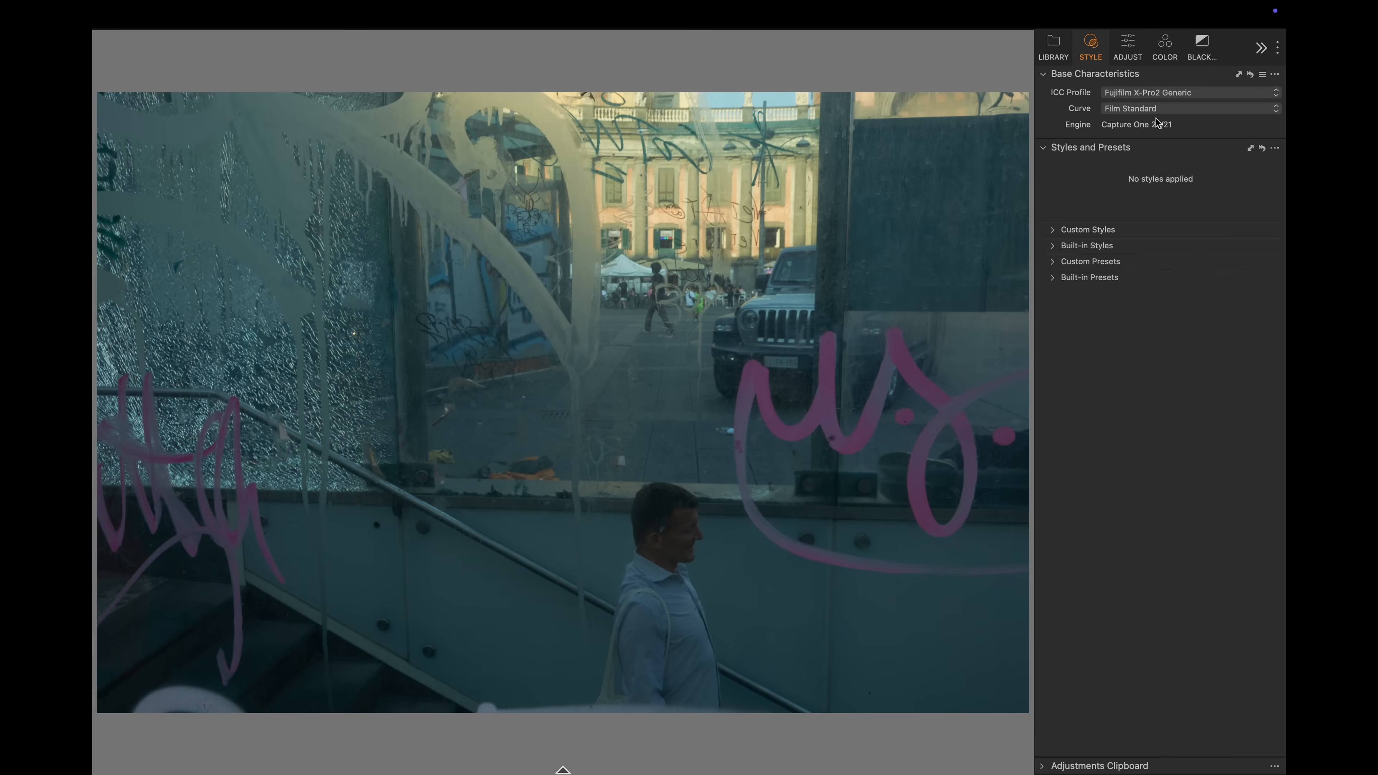
click(1154, 114)
click(1152, 111)
click(1141, 111)
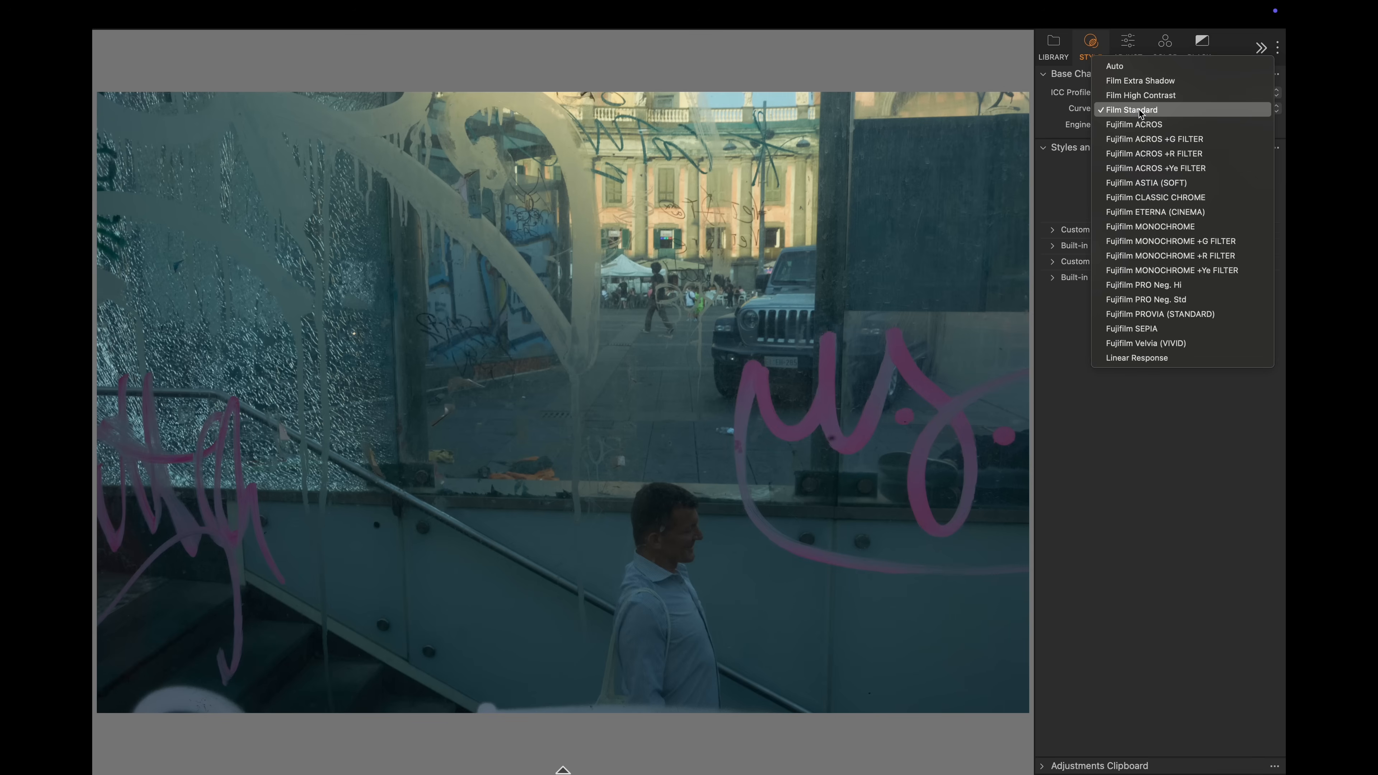
click(1145, 343)
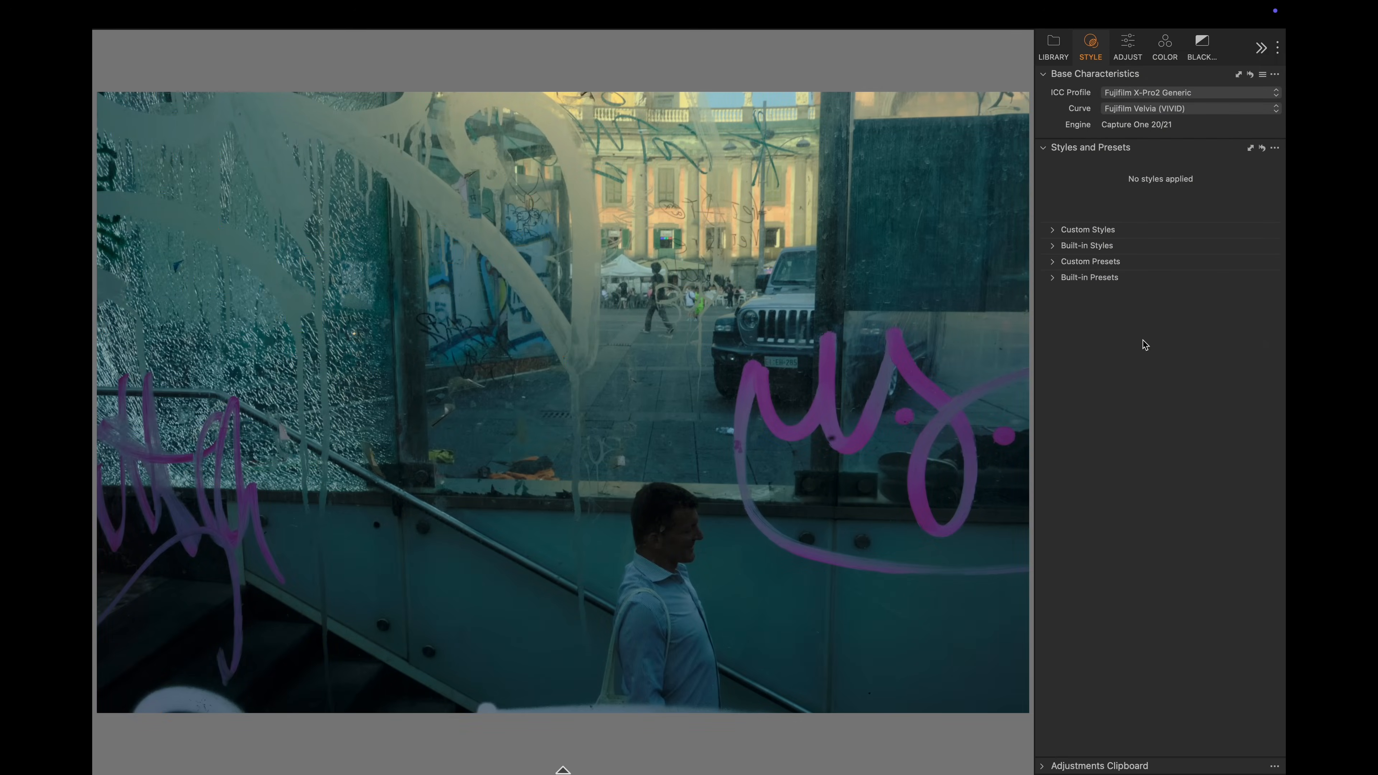
- Raise the lower midtones of the exp layer's luma curve and add a point at input 109 and output 158
click(1134, 63)
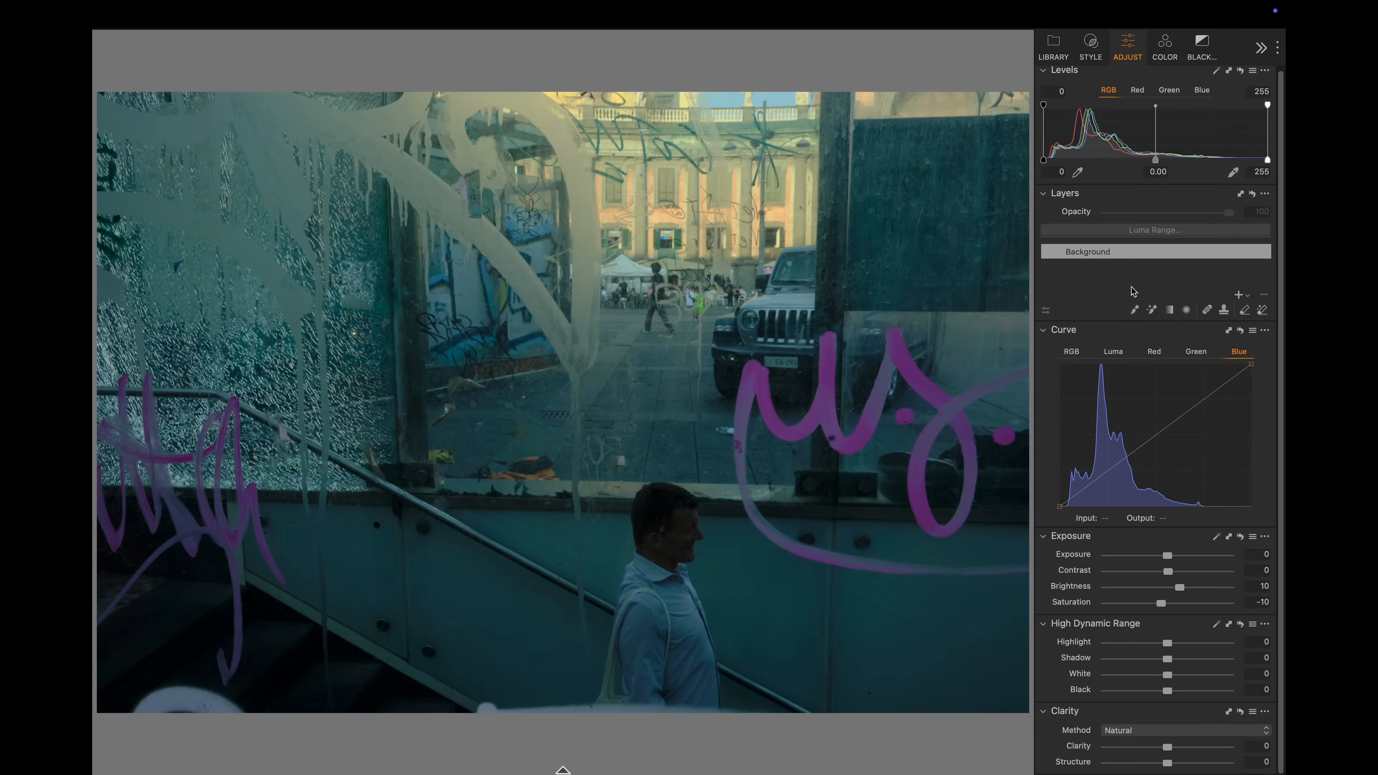
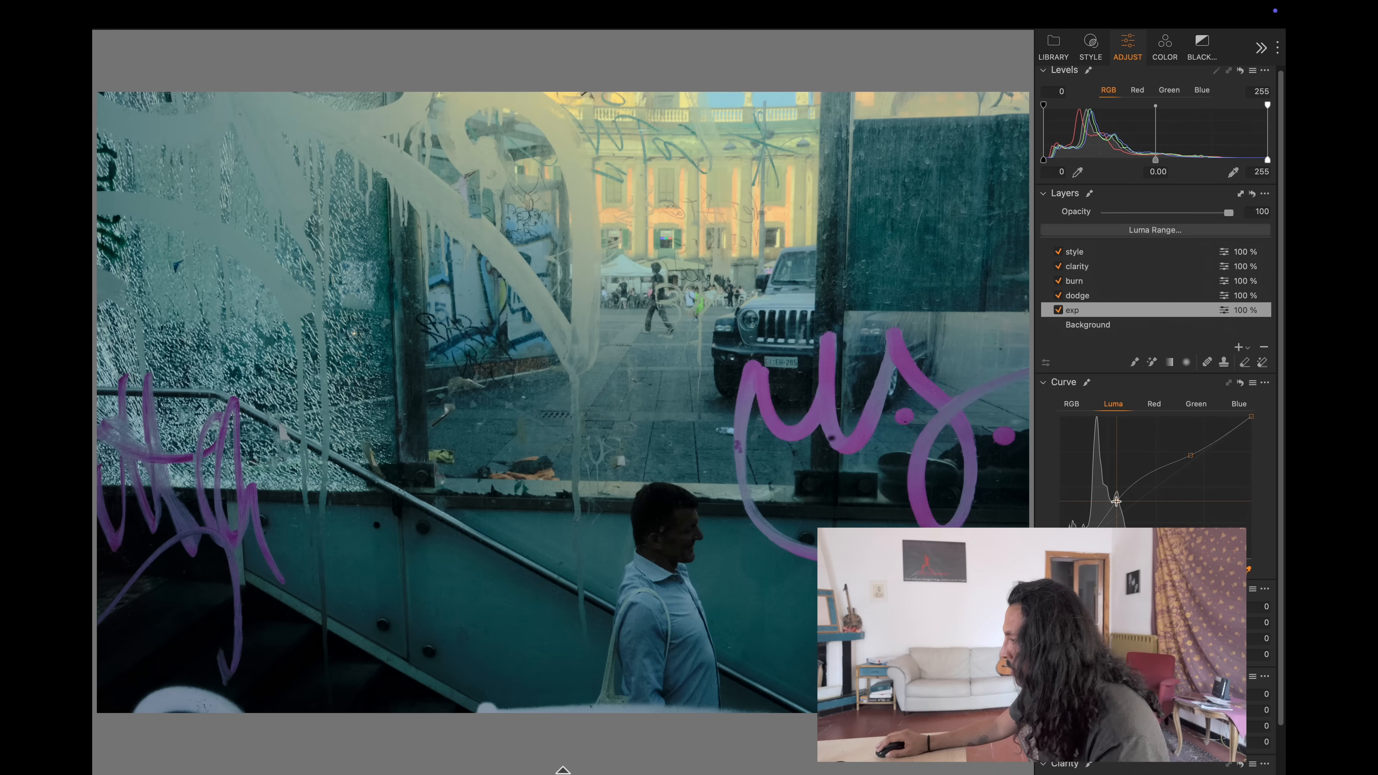
drag(1116, 501, 1114, 496)
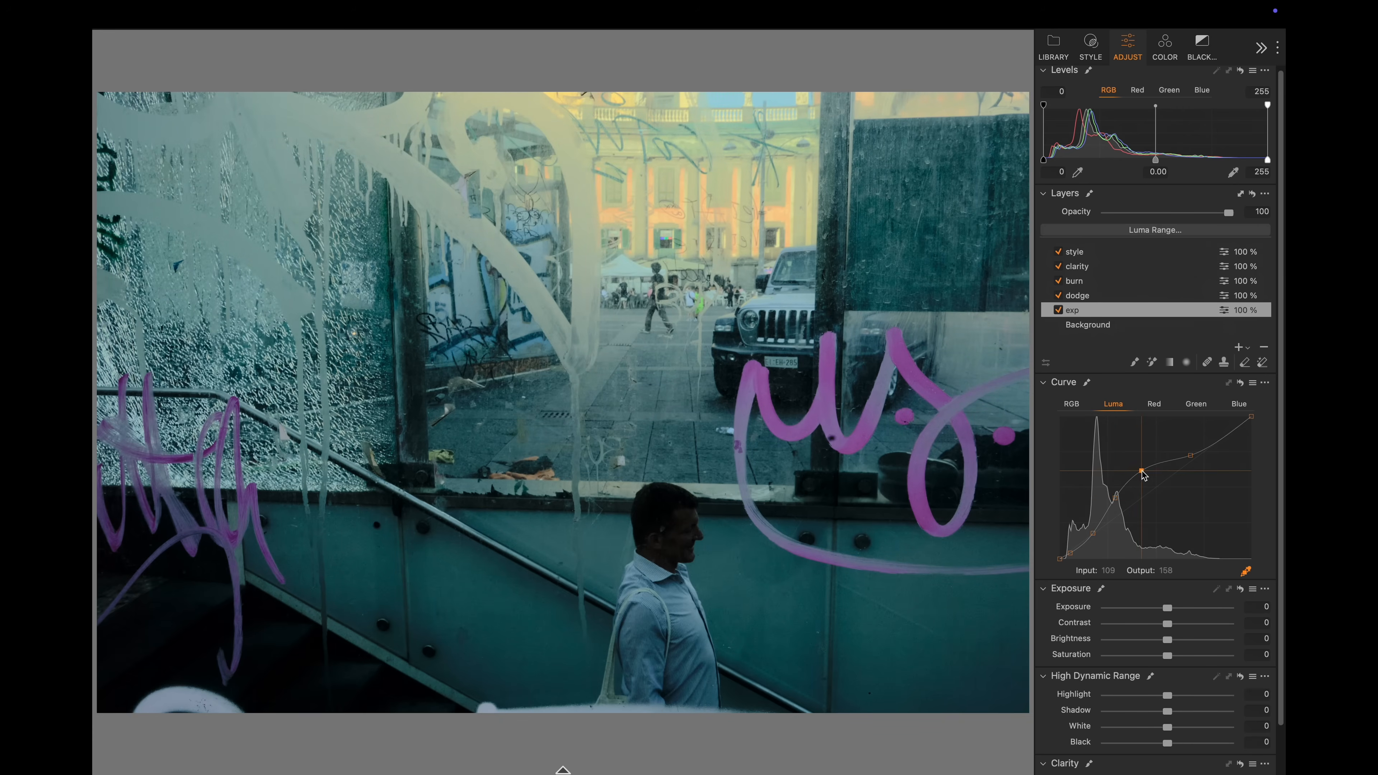
click(1142, 473)
- Compare the photo with the exp layer hidden and shown, and select the dodge layer
click(1059, 310)
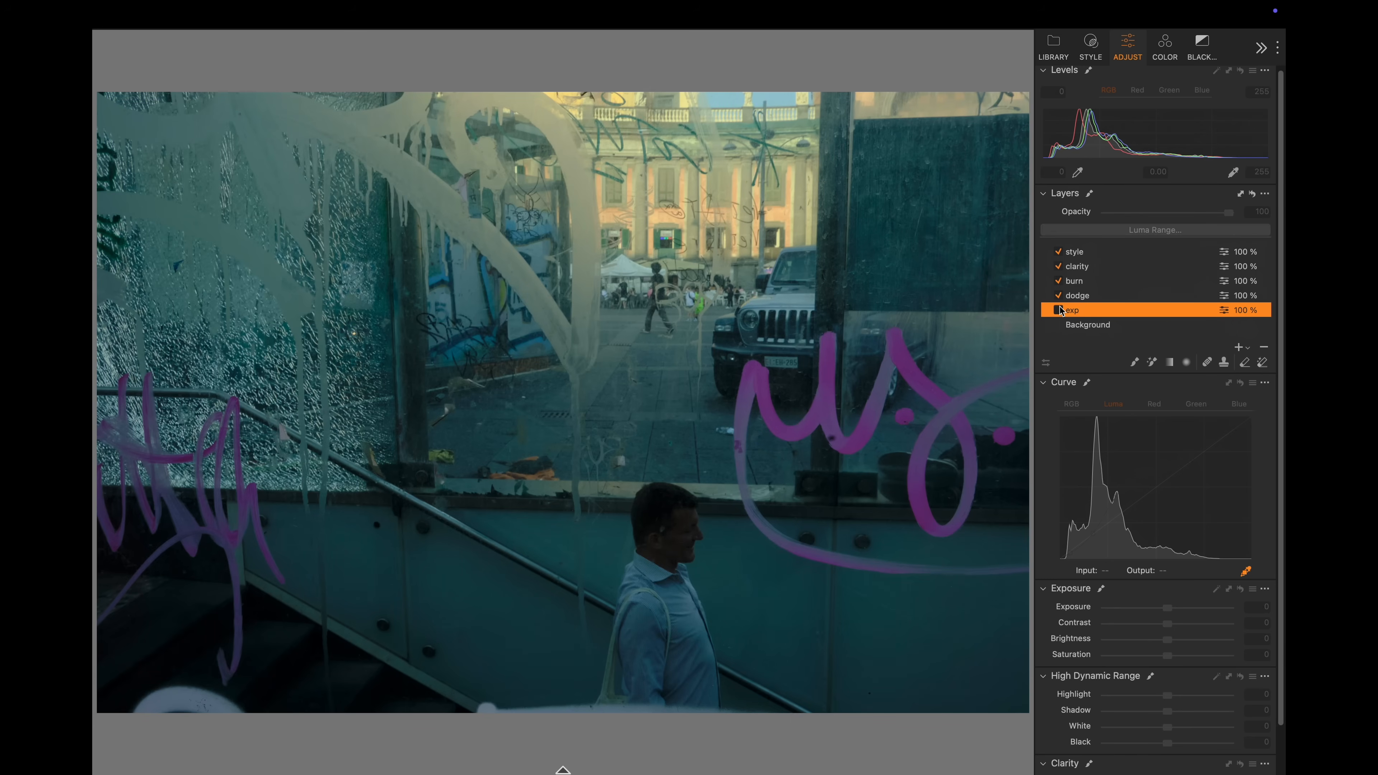
click(1058, 310)
click(1059, 310)
click(1059, 310)
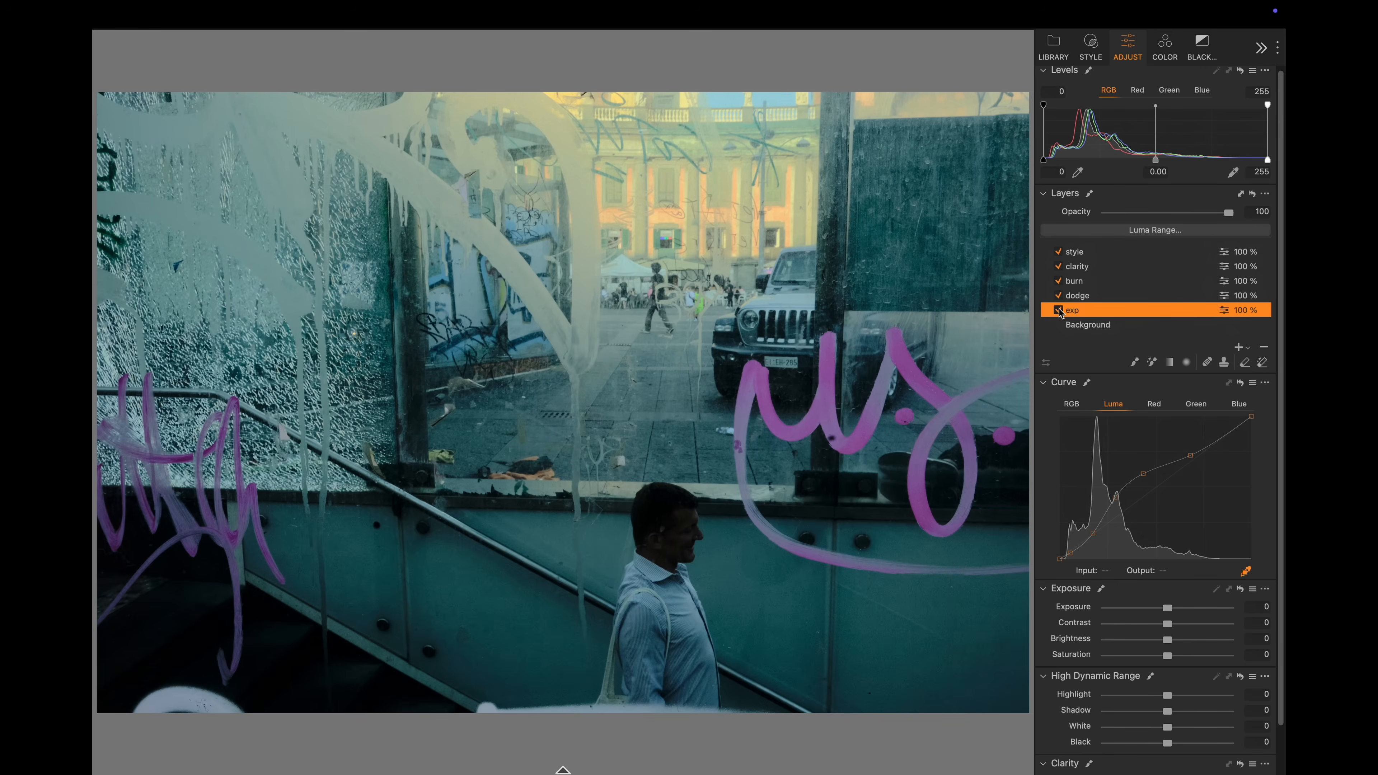
click(1058, 310)
click(1058, 310)
click(1092, 297)
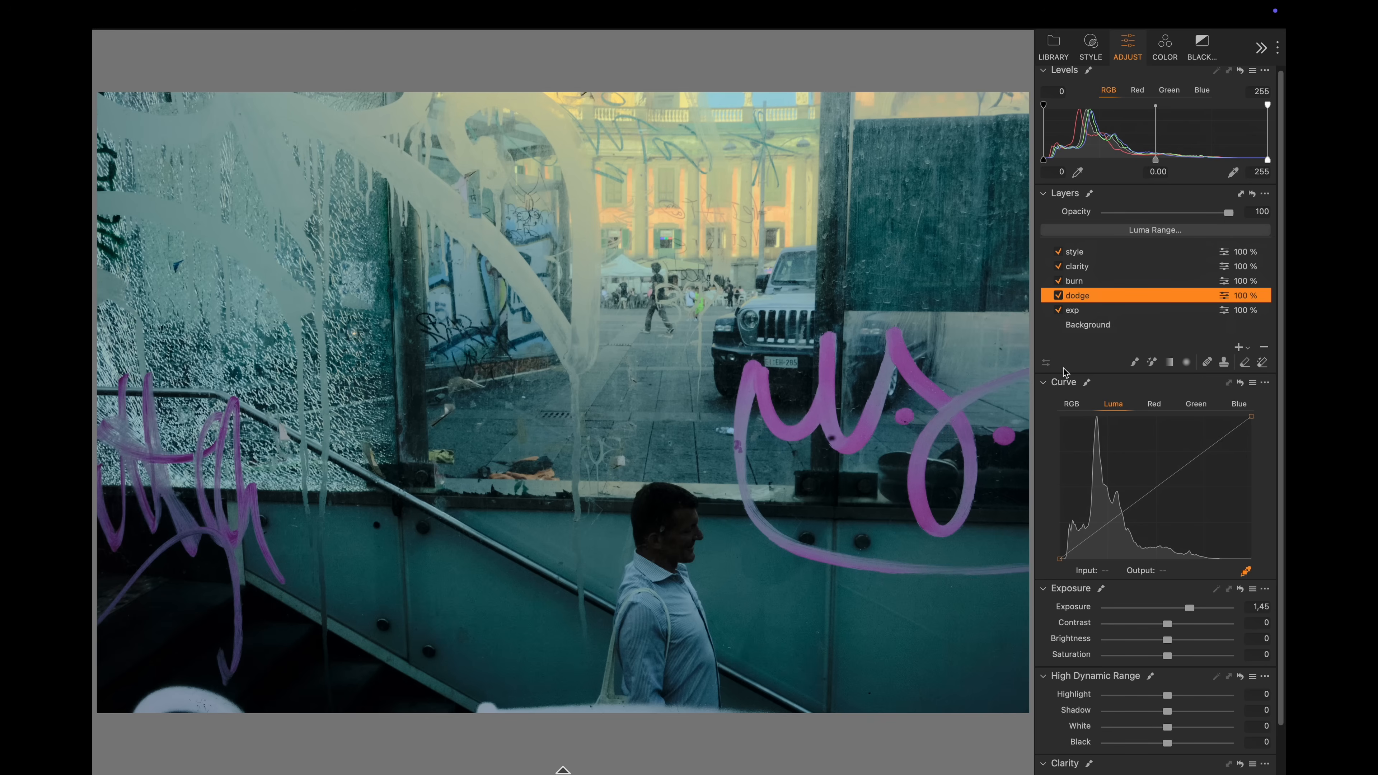
- Brush the dodge layer's mask over the wall beside the man and the lower panel along the stair handrail
click(1134, 362)
click(544, 596)
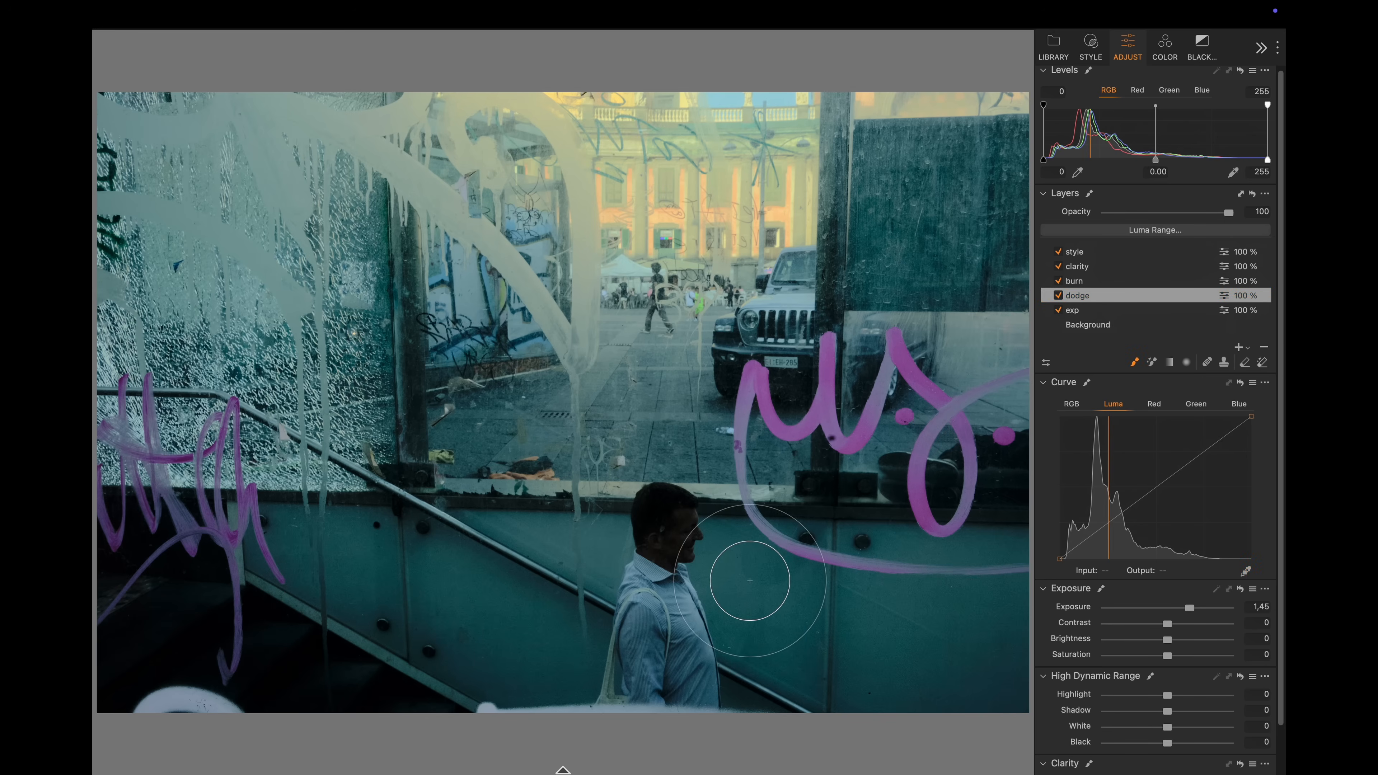
mouse_move(727, 578)
mouse_down()
mouse_move(781, 626)
mouse_move(990, 611)
mouse_move(793, 695)
mouse_up()
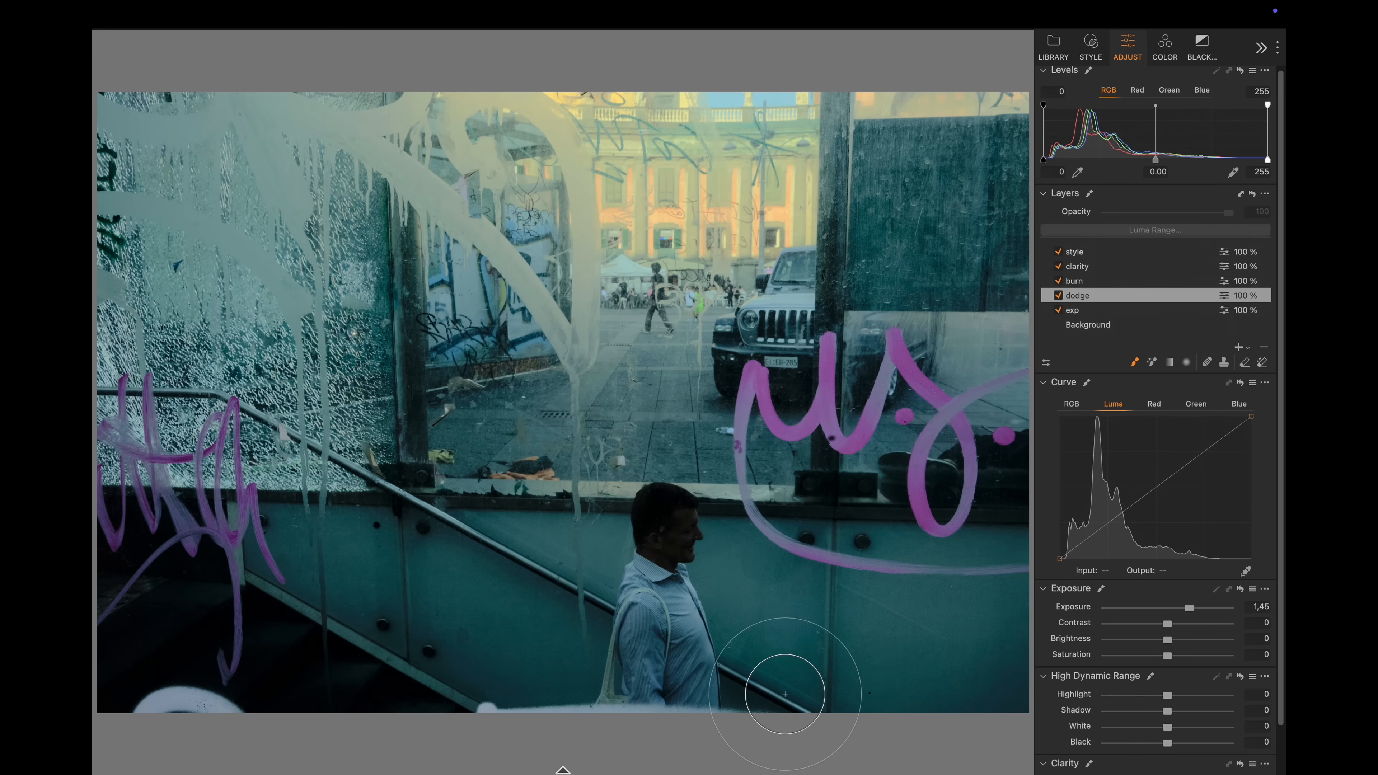
drag(381, 641, 235, 565)
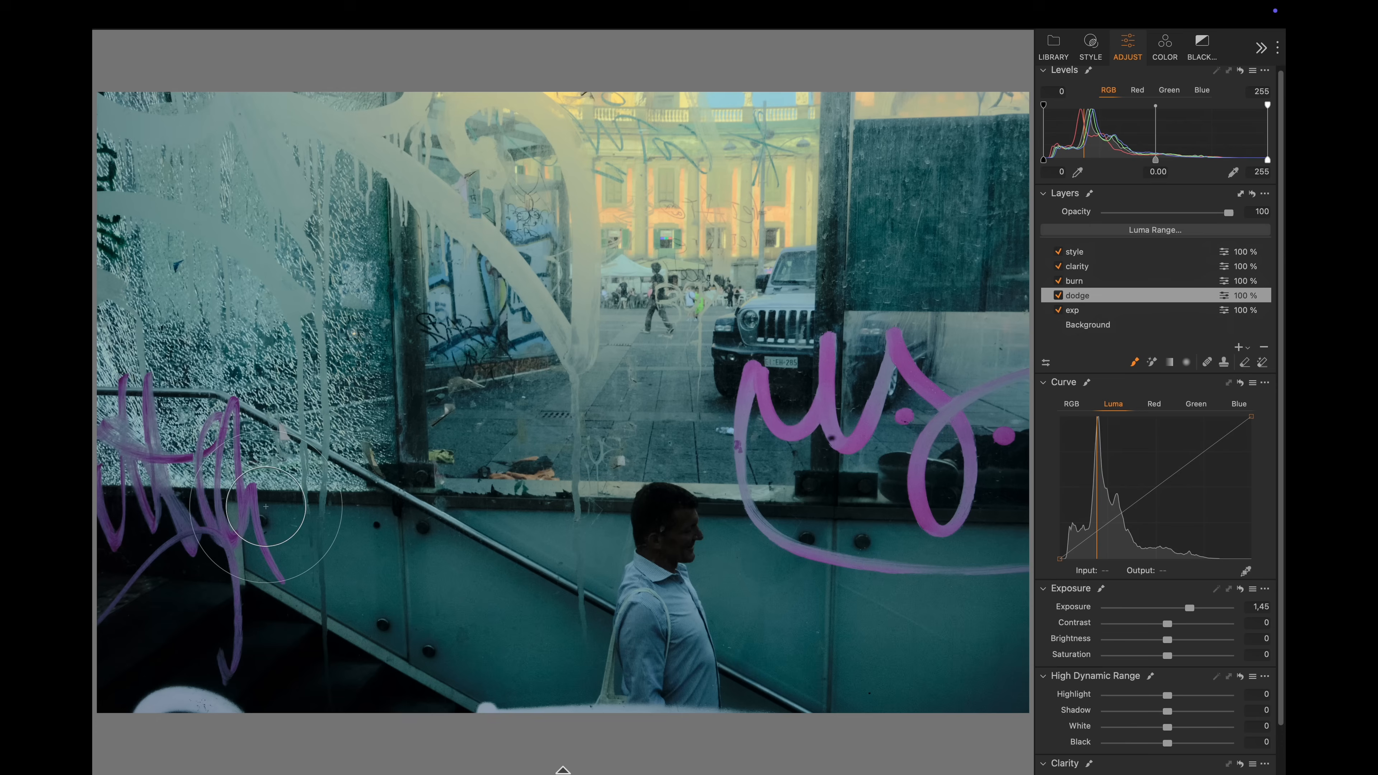
- Brush the burn layer over the dark pane and the area beside the jeep, and undo the last stroke on the pavement
click(1069, 283)
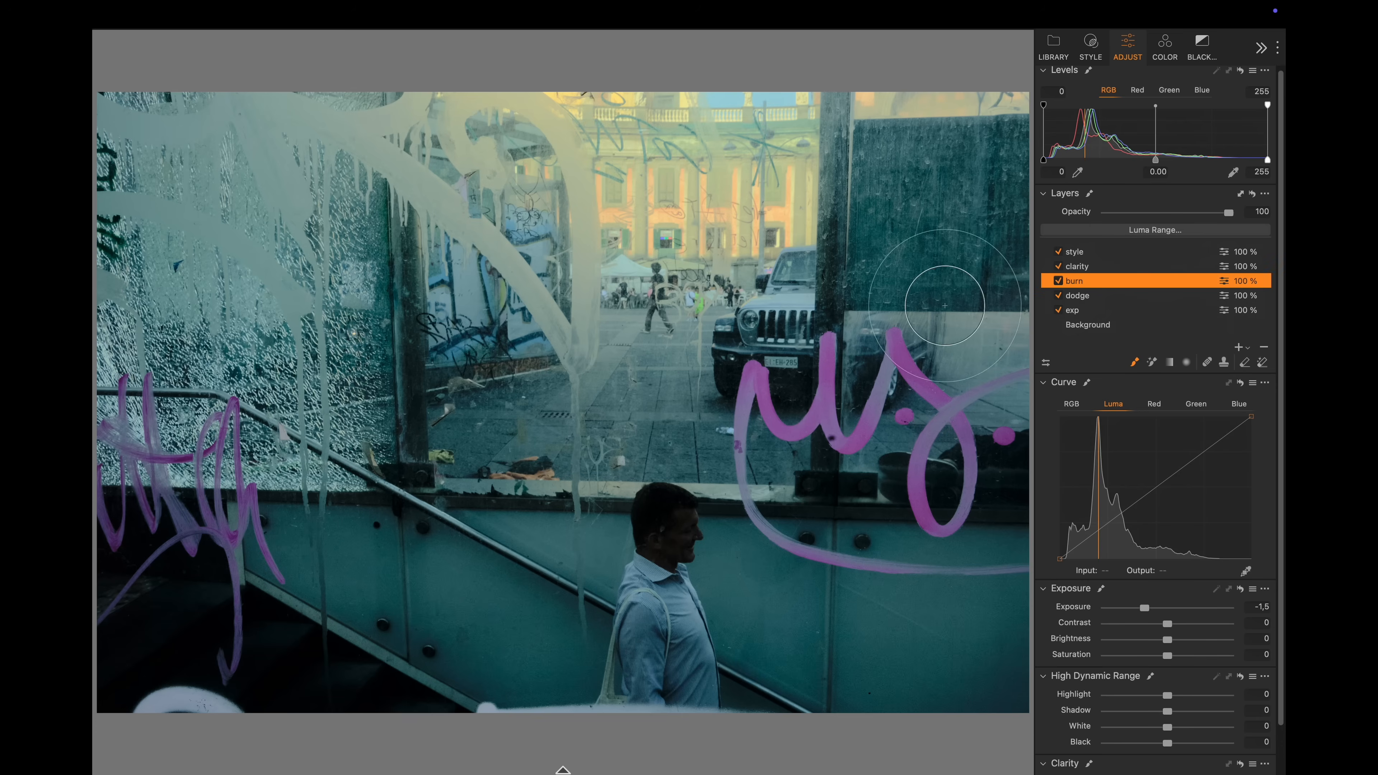
mouse_move(889, 220)
mouse_down()
mouse_move(822, 391)
mouse_move(945, 218)
mouse_up()
mouse_move(867, 366)
mouse_down()
mouse_move(893, 367)
mouse_move(861, 372)
mouse_up()
mouse_move(578, 380)
mouse_down()
mouse_move(578, 392)
mouse_move(843, 444)
mouse_move(558, 431)
mouse_up()
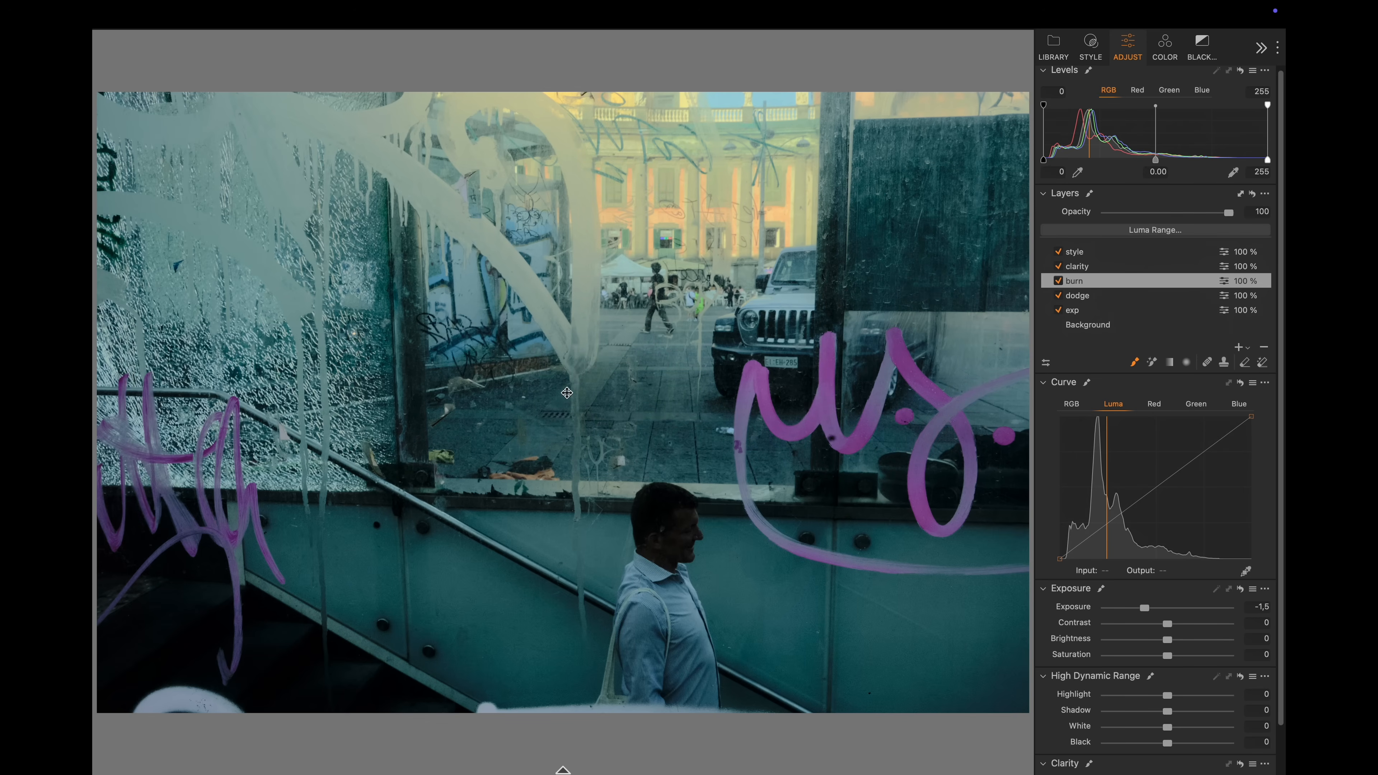
key(super+z)
- Extend the burn layer's mask over the jeep, the dark pane, the pavement, the graffiti wall and the wet glass
mouse_move(692, 365)
mouse_down()
mouse_move(641, 438)
mouse_move(844, 435)
mouse_move(835, 429)
mouse_up()
mouse_move(706, 377)
mouse_down()
mouse_move(693, 358)
mouse_move(731, 421)
mouse_move(745, 417)
mouse_up()
mouse_move(865, 179)
mouse_down()
mouse_move(829, 203)
mouse_move(1033, 133)
mouse_move(937, 256)
mouse_up()
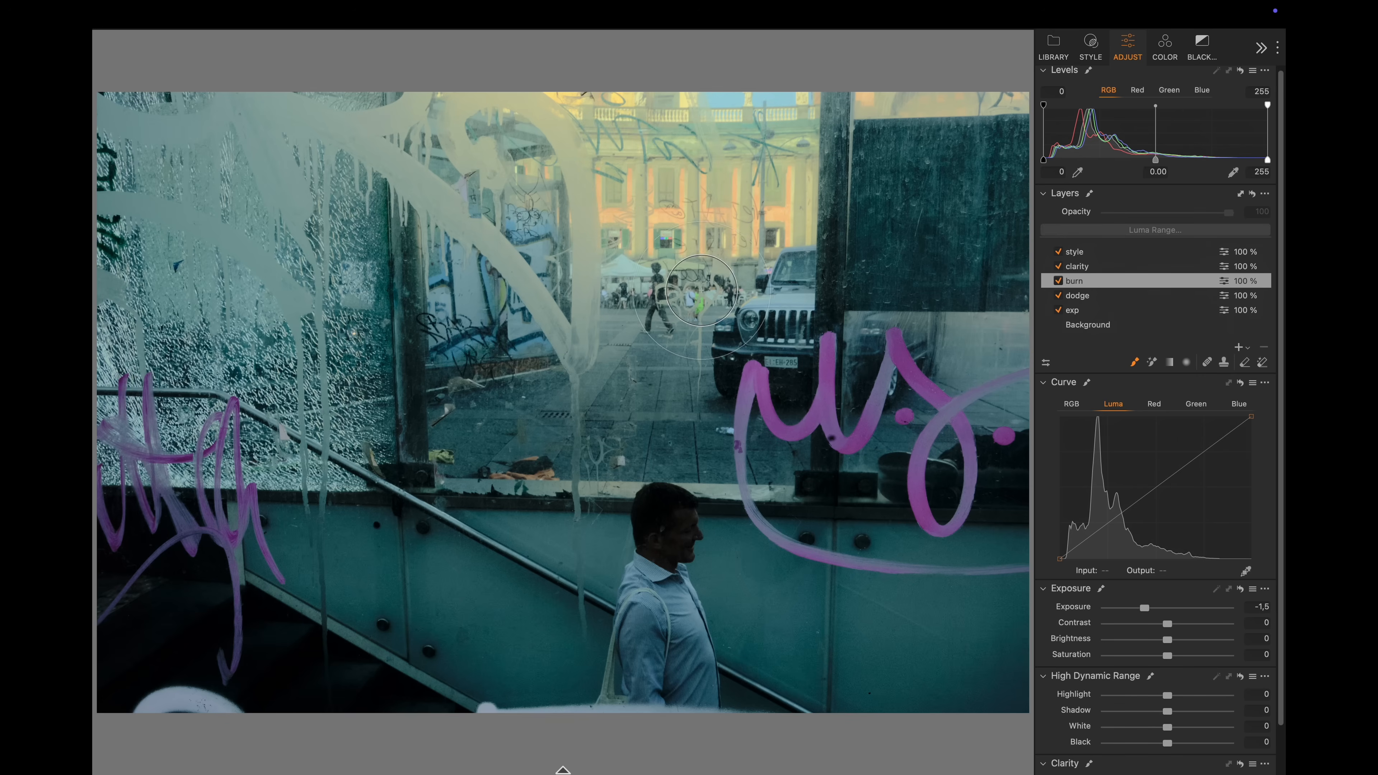
mouse_move(495, 243)
mouse_down()
mouse_move(500, 266)
mouse_move(481, 173)
mouse_move(459, 284)
mouse_up()
mouse_move(493, 356)
mouse_down()
mouse_move(471, 291)
mouse_move(554, 415)
mouse_move(637, 440)
mouse_move(685, 388)
mouse_up()
mouse_move(374, 245)
mouse_down()
mouse_move(310, 239)
mouse_move(260, 190)
mouse_move(344, 385)
mouse_move(164, 323)
mouse_move(338, 339)
mouse_up()
mouse_move(551, 380)
mouse_down()
mouse_move(671, 291)
mouse_move(640, 254)
mouse_move(628, 263)
mouse_move(625, 284)
mouse_move(694, 251)
mouse_move(772, 184)
mouse_move(696, 89)
mouse_move(565, 112)
mouse_move(601, 222)
mouse_up()
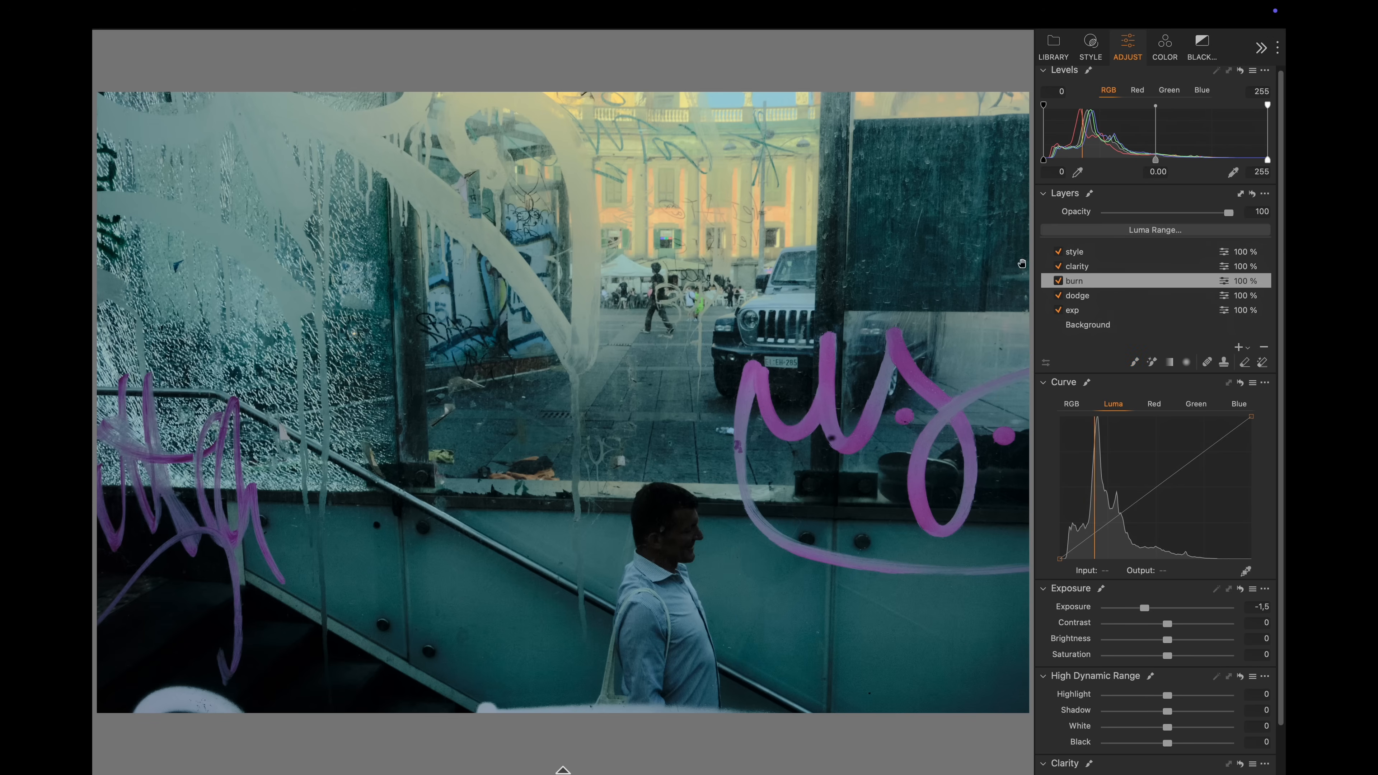
- On the clarity layer, set Clarity to 63 and brush the mask over the dark pane above the purple graffiti
click(1099, 267)
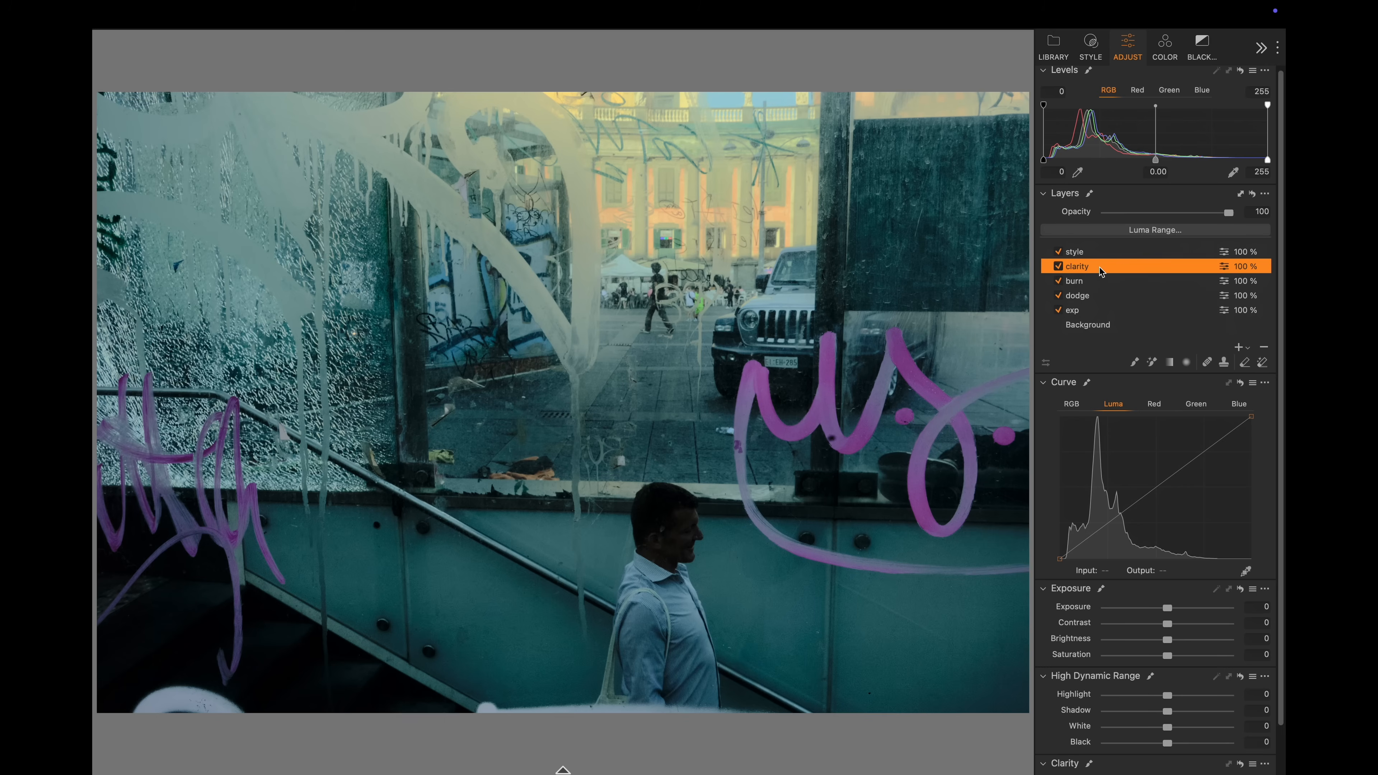
key(b)
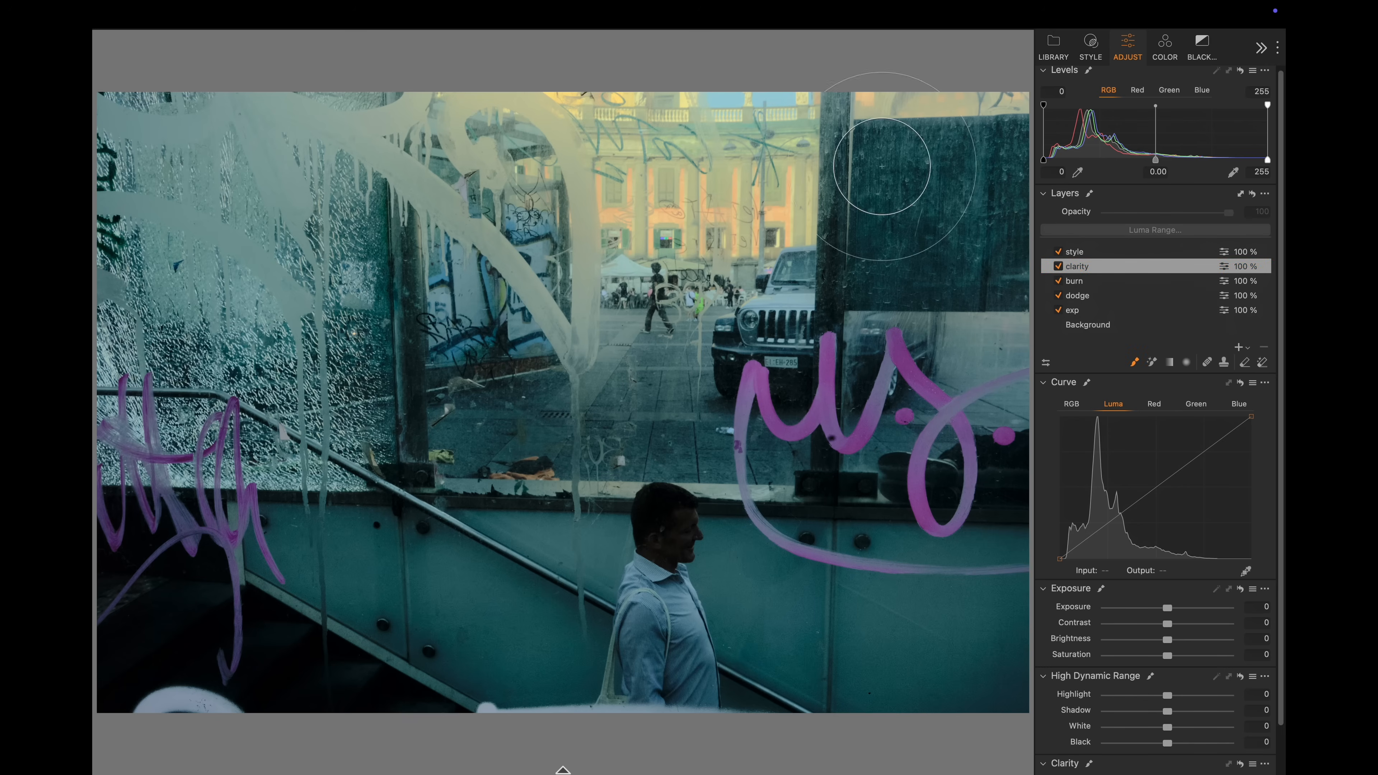
scroll(1205, 738, down, 2)
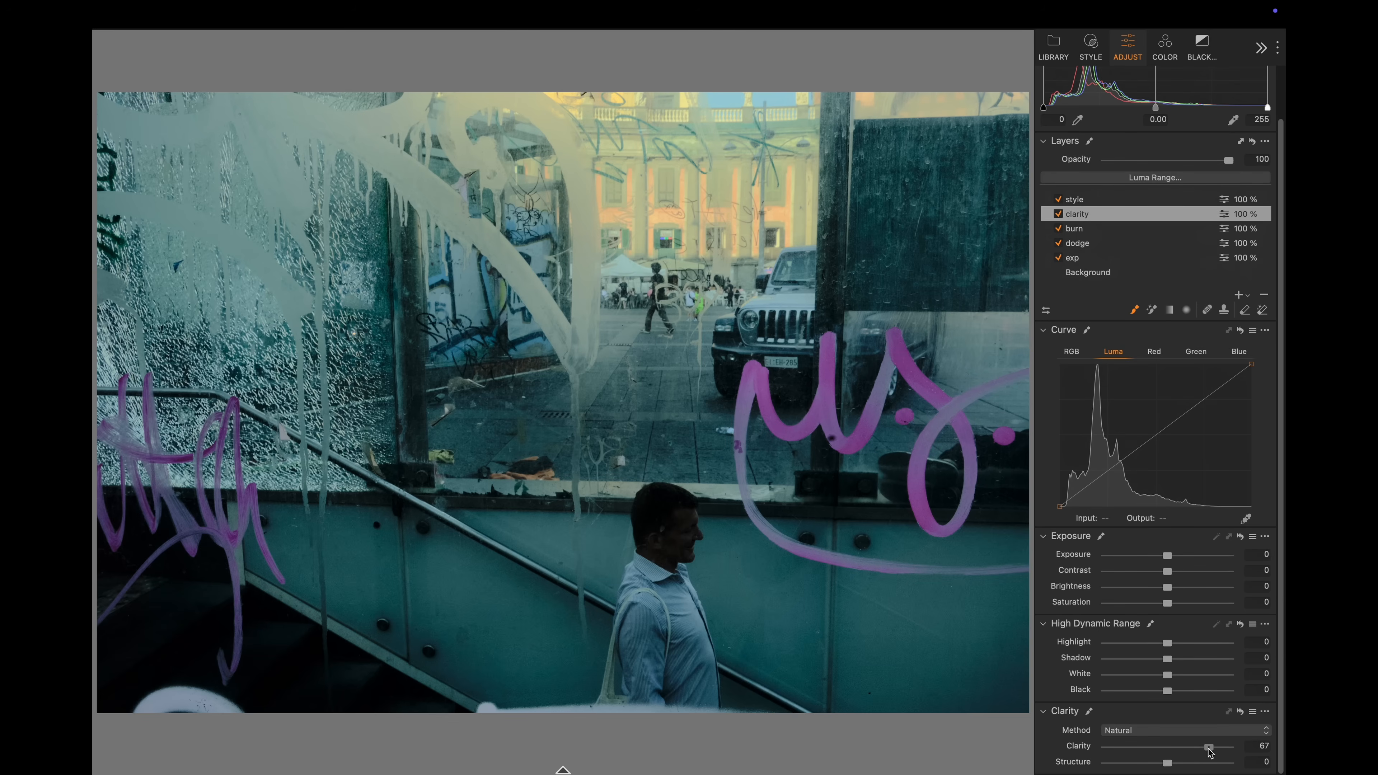
drag(1205, 749, 1206, 750)
mouse_move(938, 172)
mouse_down()
mouse_move(962, 141)
mouse_move(866, 155)
mouse_move(859, 218)
mouse_move(926, 227)
mouse_up()
- Brush more of the clarity mask across the dark pane, check the brush settings, and extend the mask over the wet glass
scroll(921, 231, up, 5)
scroll(857, 238, down, 4)
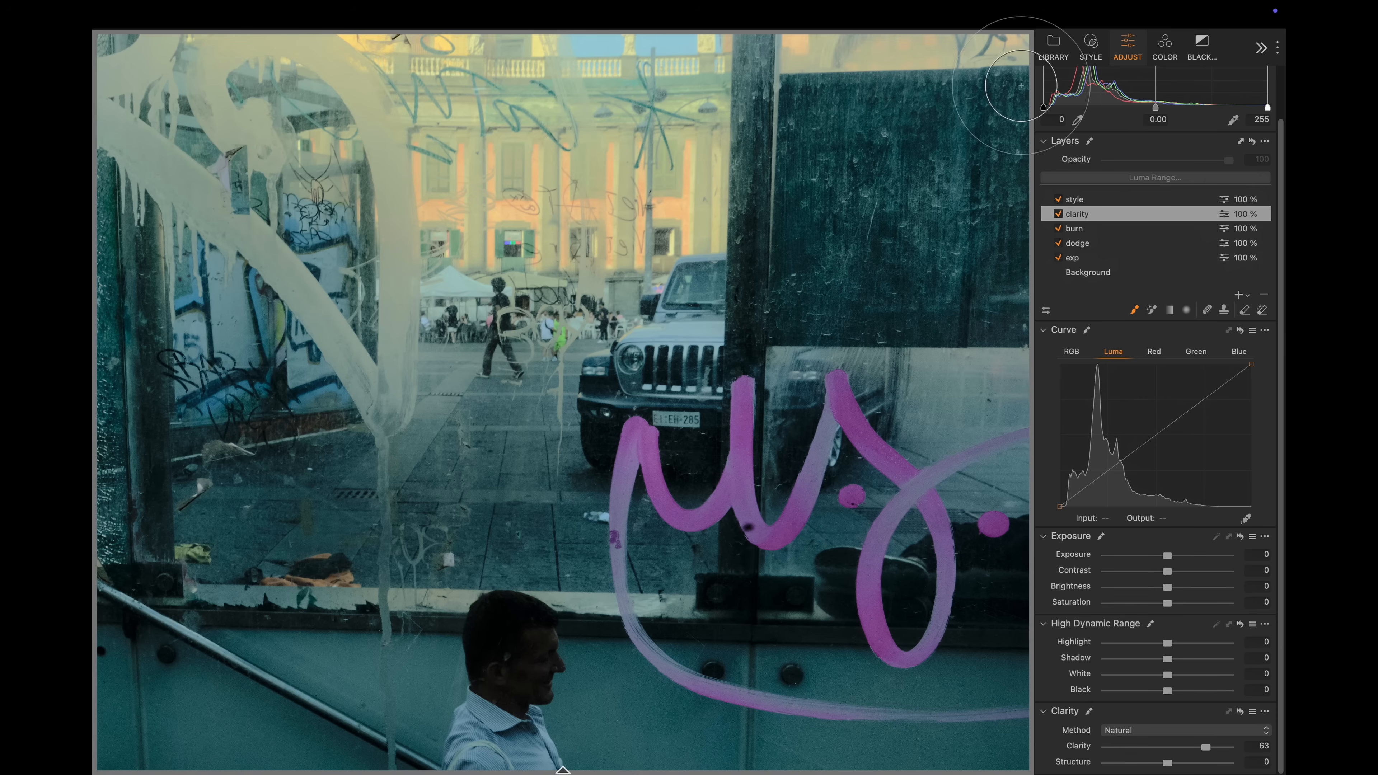
drag(968, 182, 774, 140)
scroll(773, 140, down, 5)
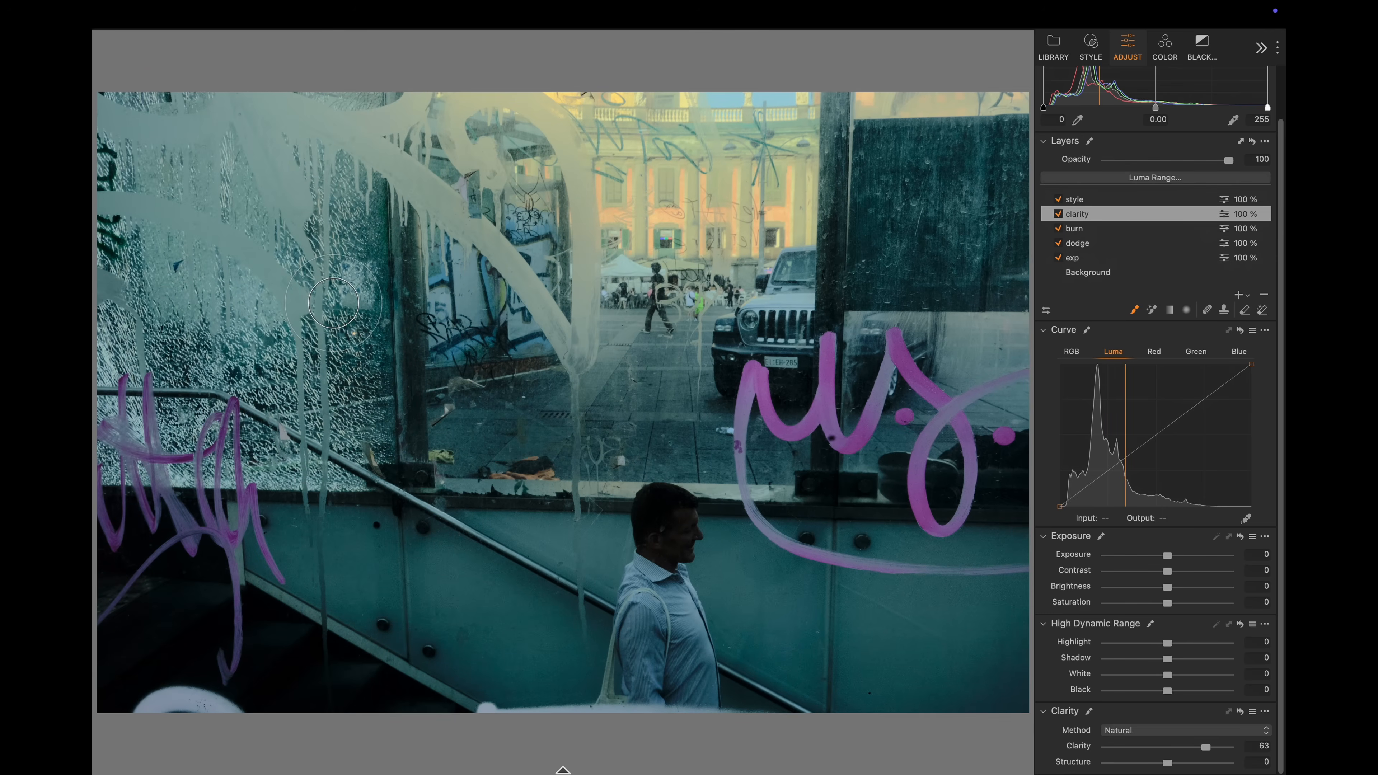
right_click(501, 384)
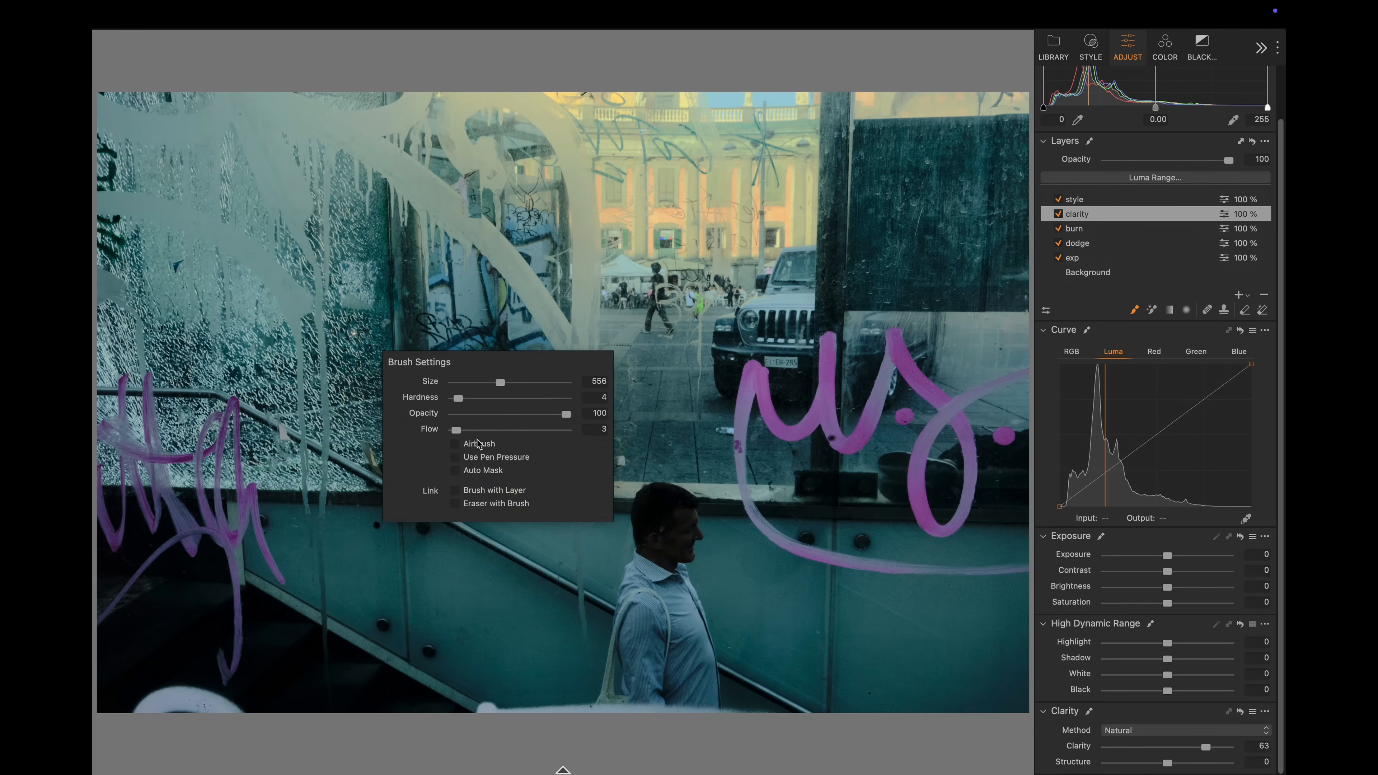
mouse_move(365, 399)
mouse_down()
mouse_move(356, 309)
mouse_move(371, 152)
mouse_move(95, 342)
mouse_up()
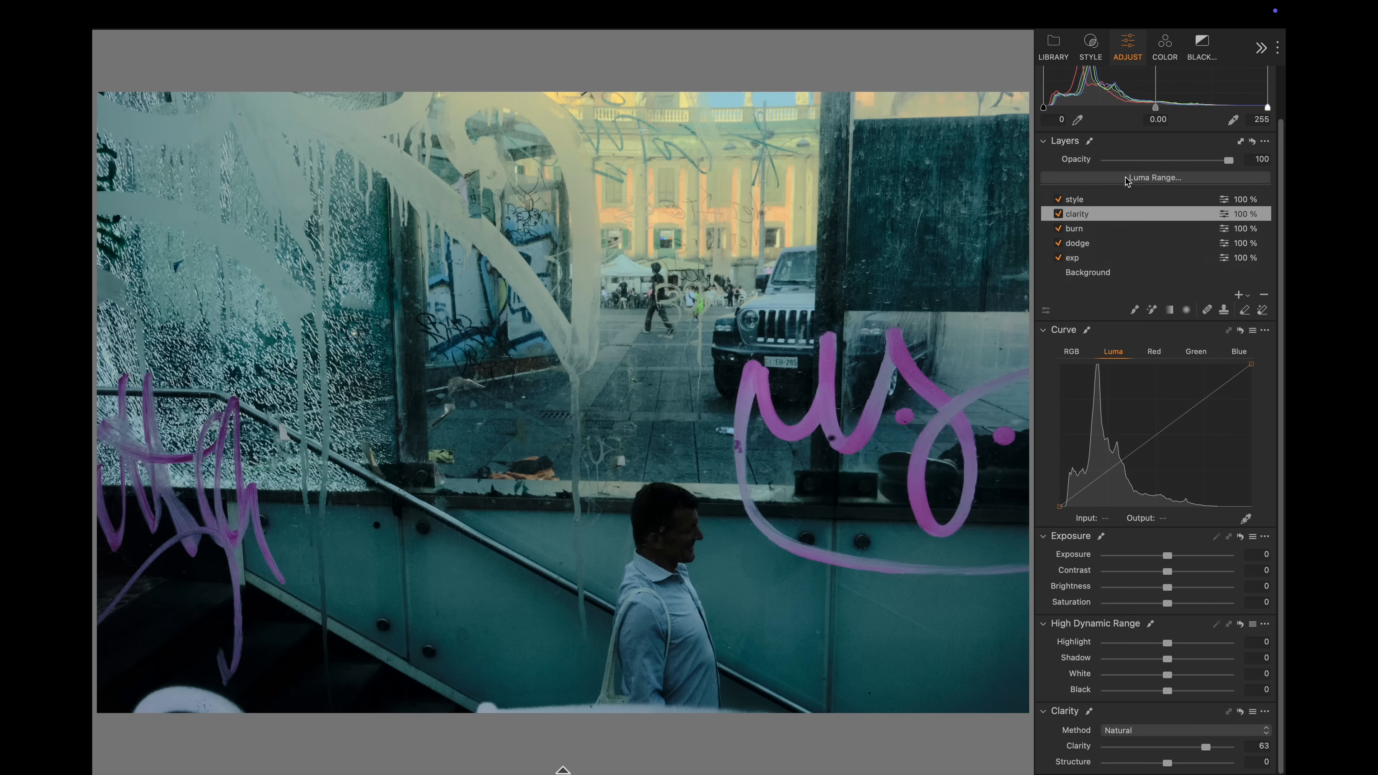
- Compare the wet glass and dark pane at close range with the clarity layer hidden and shown
double_click(347, 359)
double_click(346, 360)
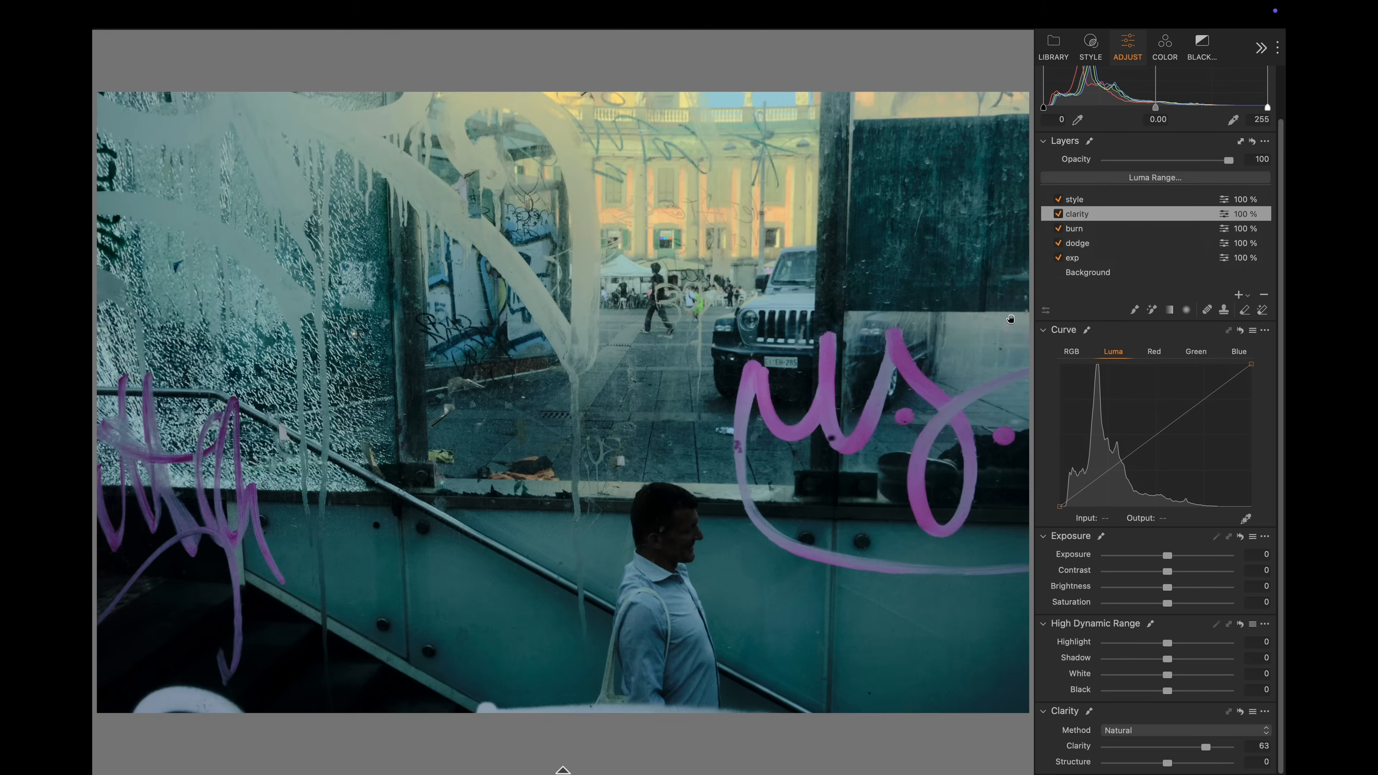
double_click(1007, 314)
click(1059, 213)
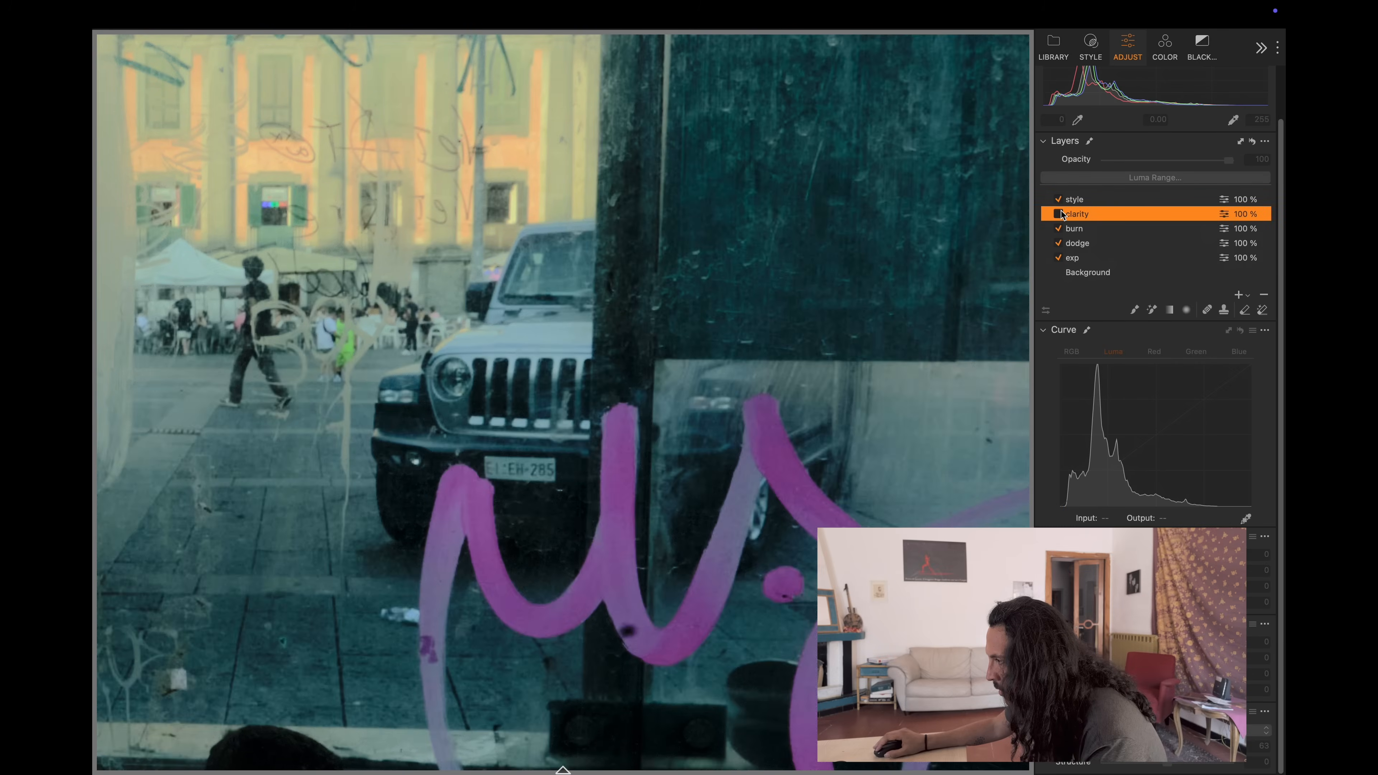
click(1060, 212)
click(1059, 213)
click(1059, 213)
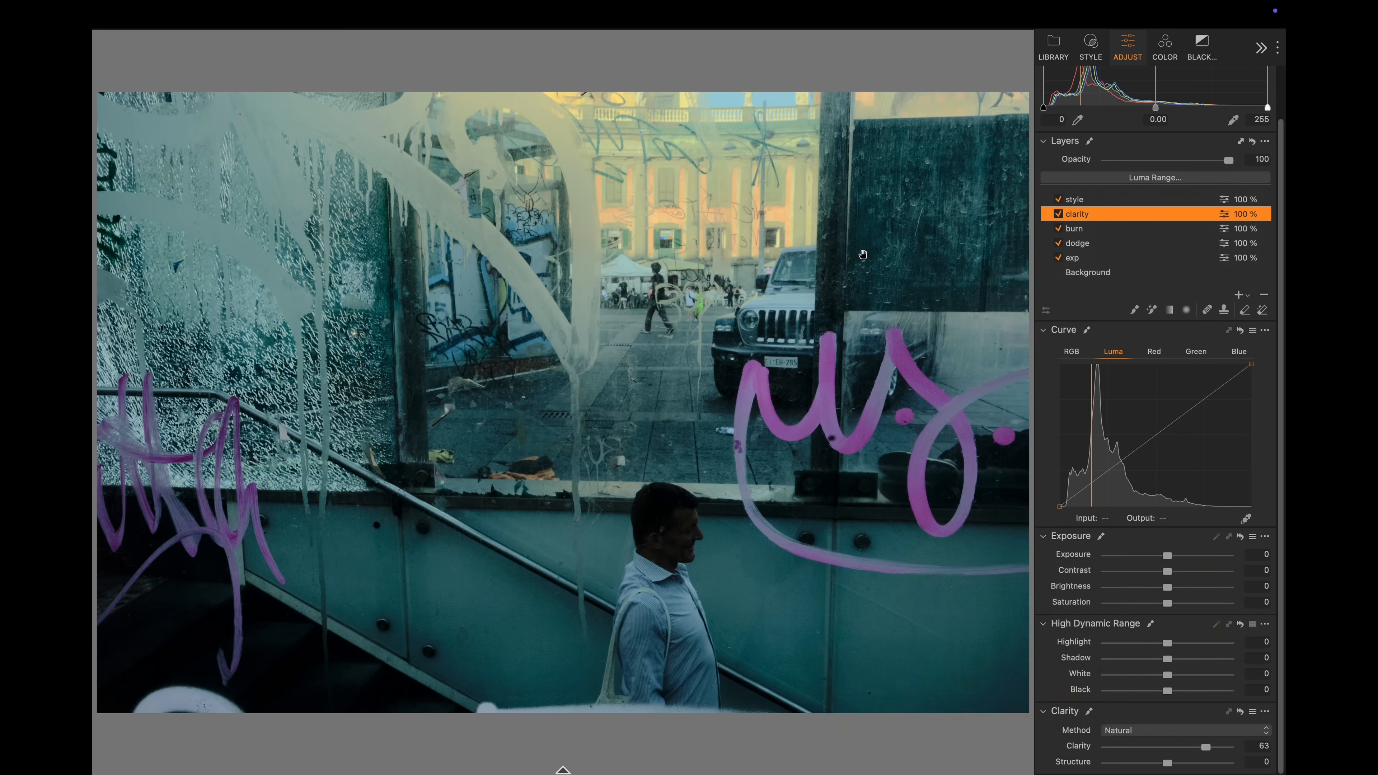
- On the style layer, lower the red curve's shadows to input 68, output 65, and fine-tune the green and blue curves
click(1106, 201)
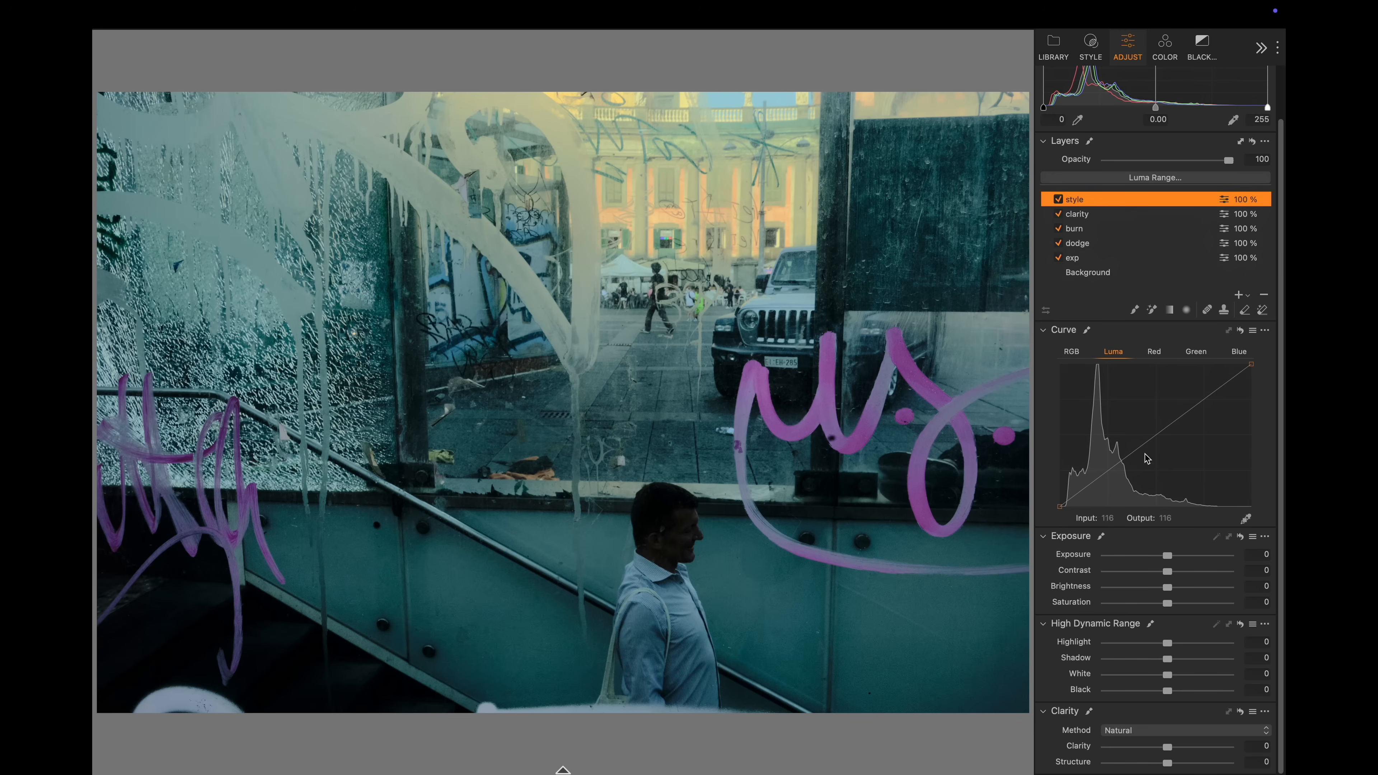
click(1152, 352)
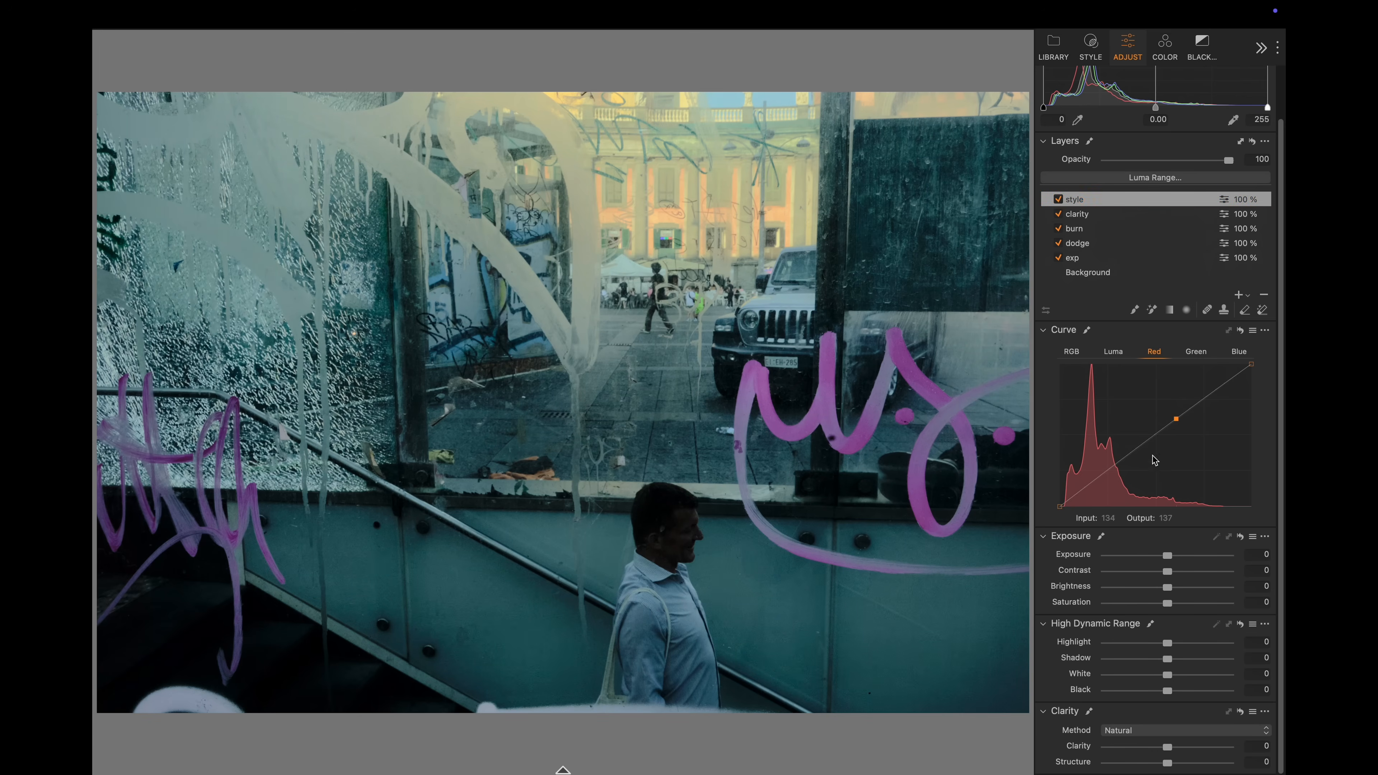
click(1110, 472)
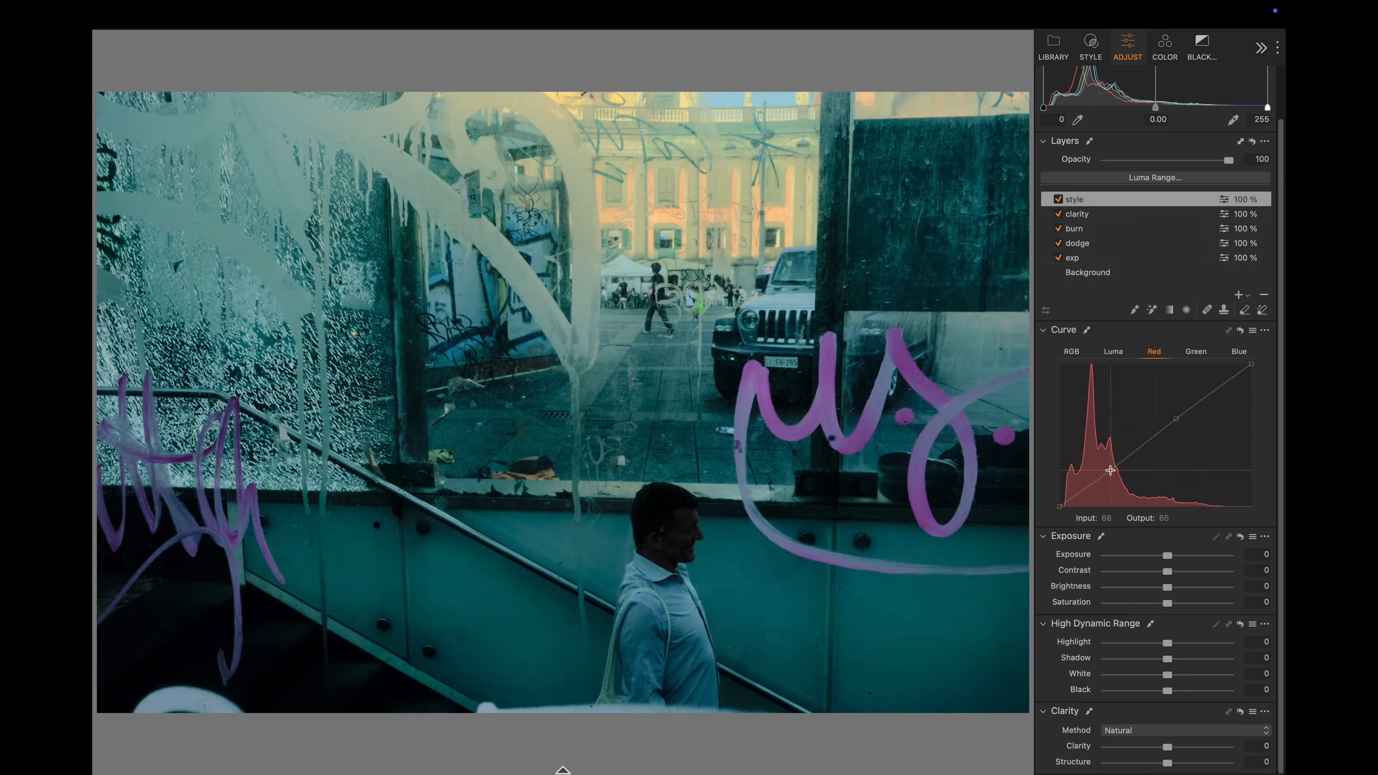
click(1194, 352)
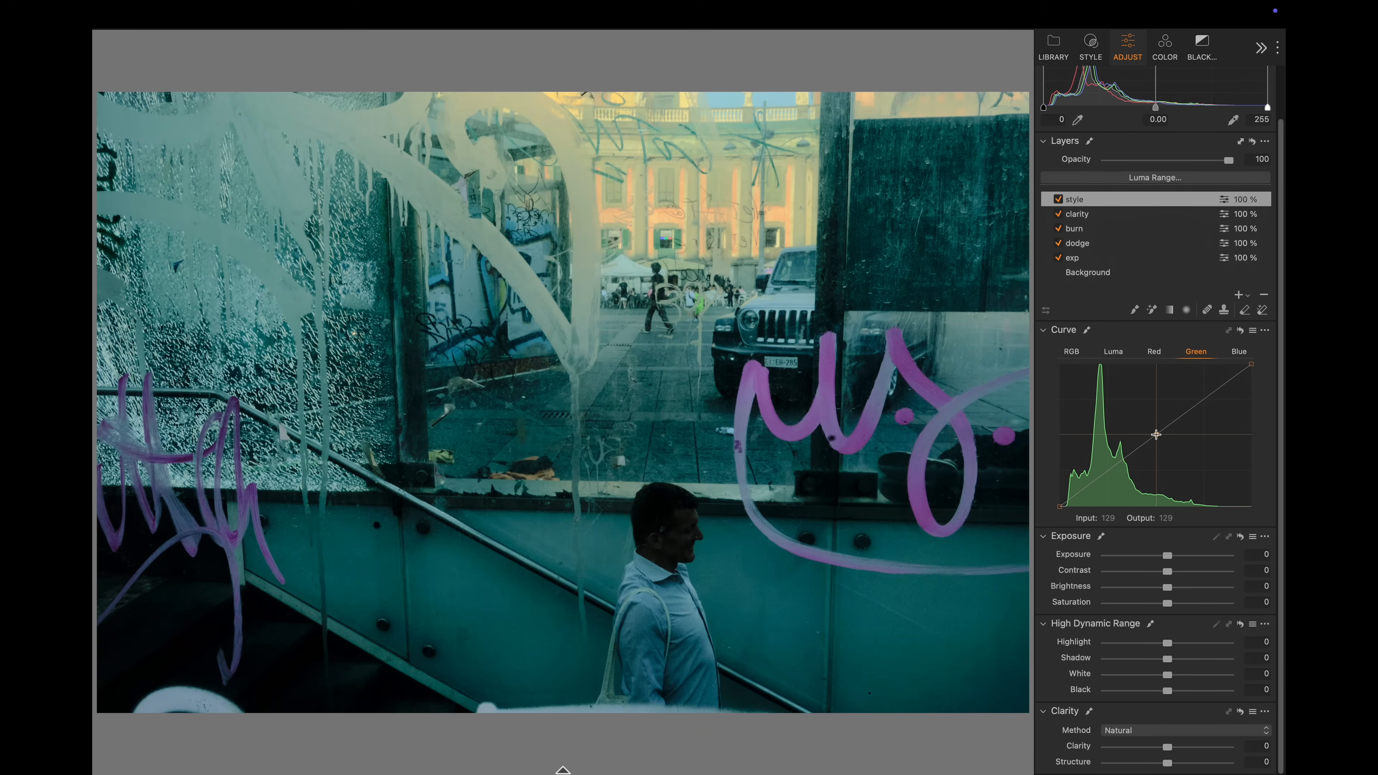
click(1239, 351)
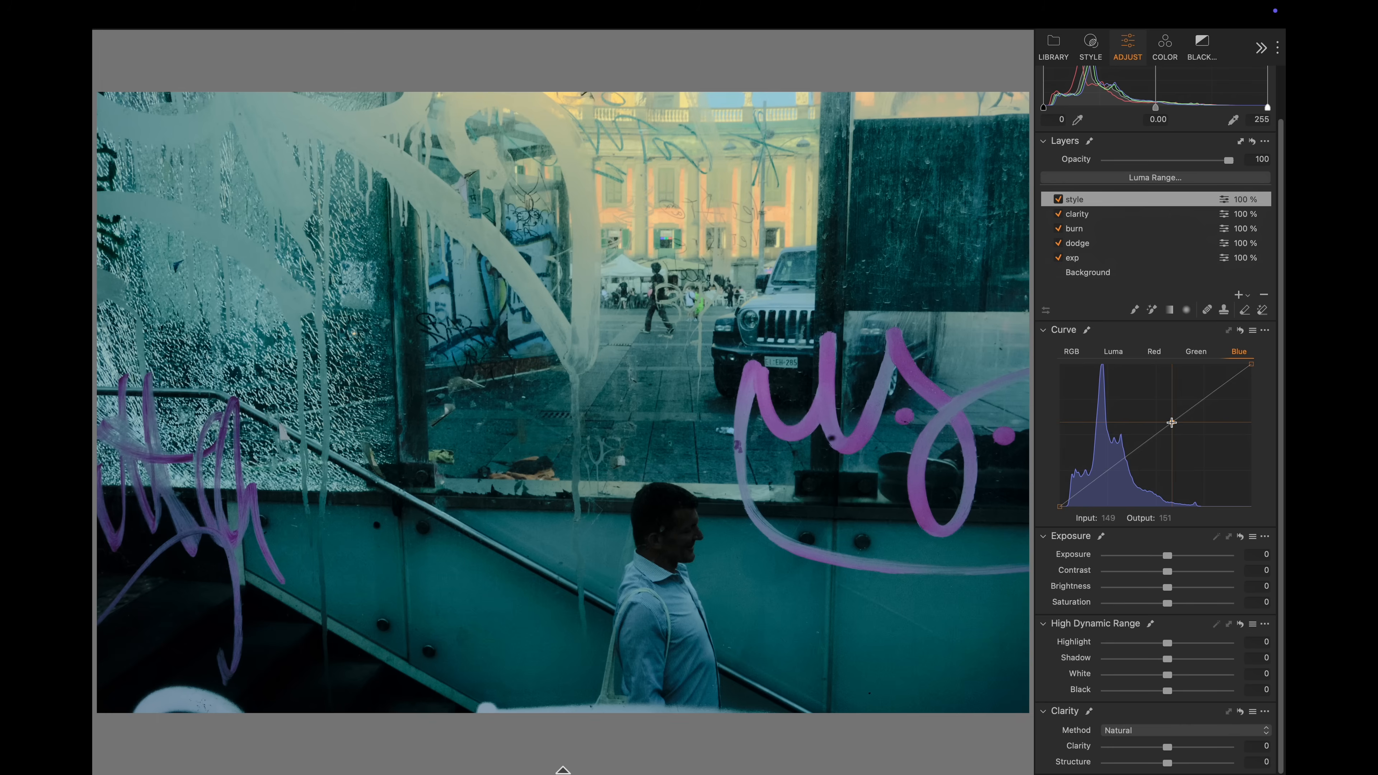
click(1056, 200)
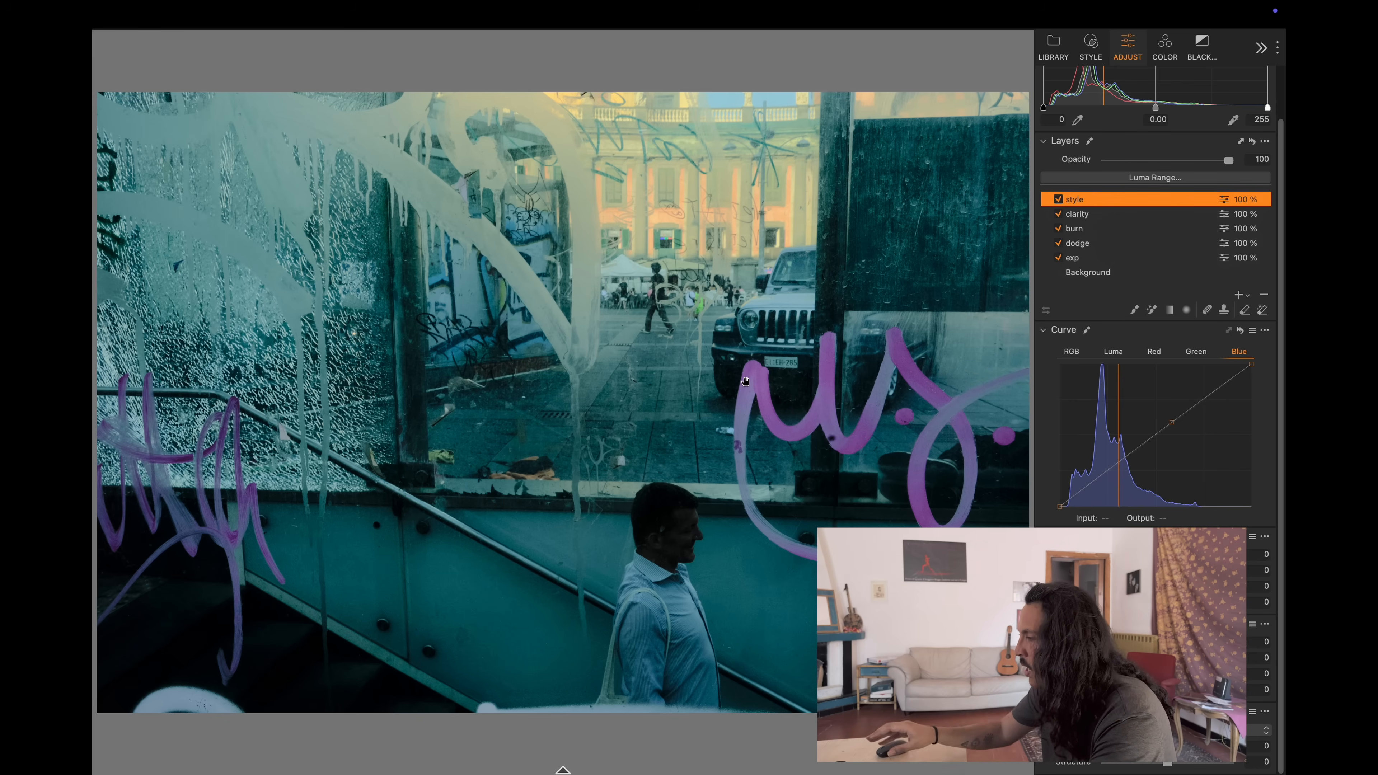
- Shift the style layer's color balance toward teal in the shadows and midtones and toward reddish magenta in the highlights
click(1173, 54)
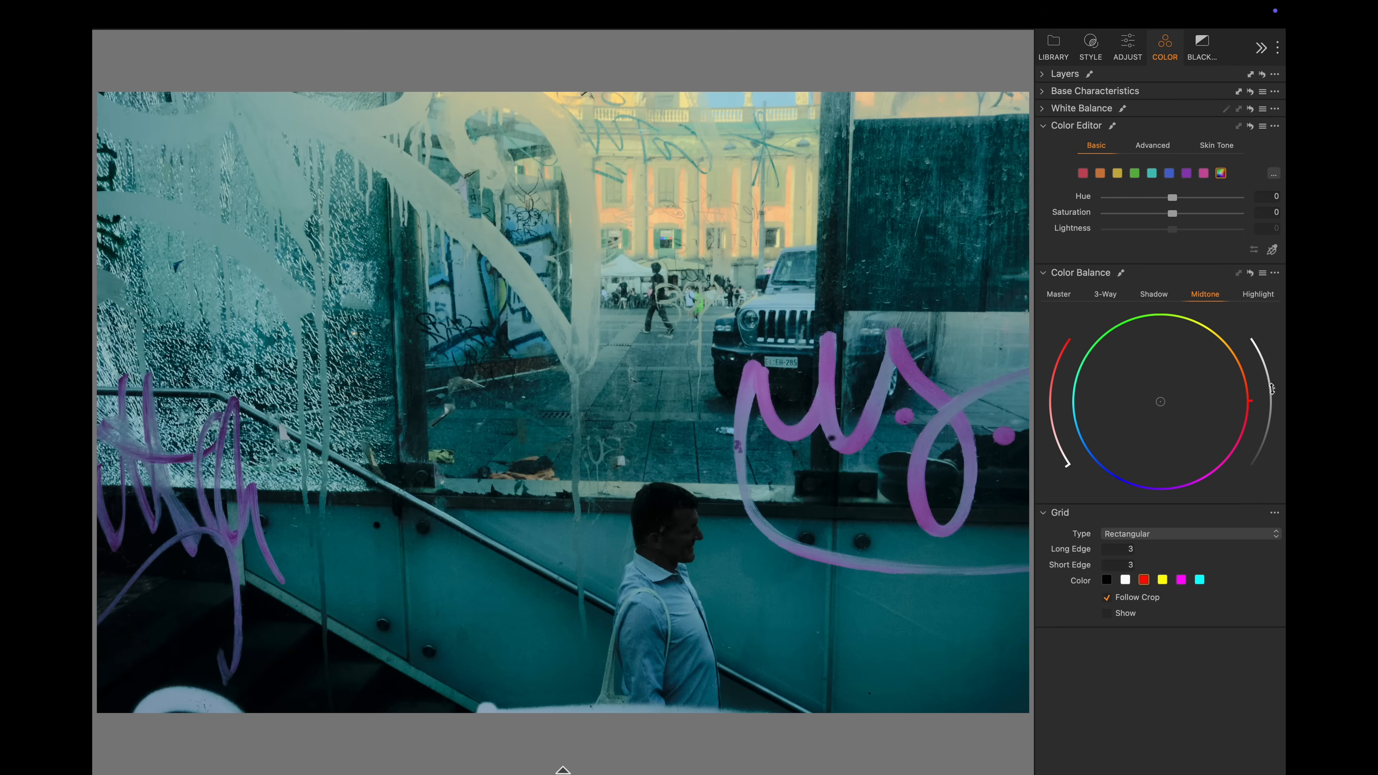
click(1264, 298)
click(1154, 296)
drag(1161, 402, 1154, 402)
click(1202, 295)
drag(1162, 405, 1160, 392)
mouse_move(1157, 397)
mouse_down()
mouse_move(1168, 406)
mouse_move(1152, 398)
mouse_up()
click(1258, 295)
mouse_move(1159, 403)
mouse_down()
mouse_move(1178, 421)
mouse_move(1166, 408)
mouse_up()
- Compare the photo with the style layer hidden and shown
click(1135, 61)
click(1057, 201)
click(1057, 201)
click(1057, 201)
click(1057, 201)
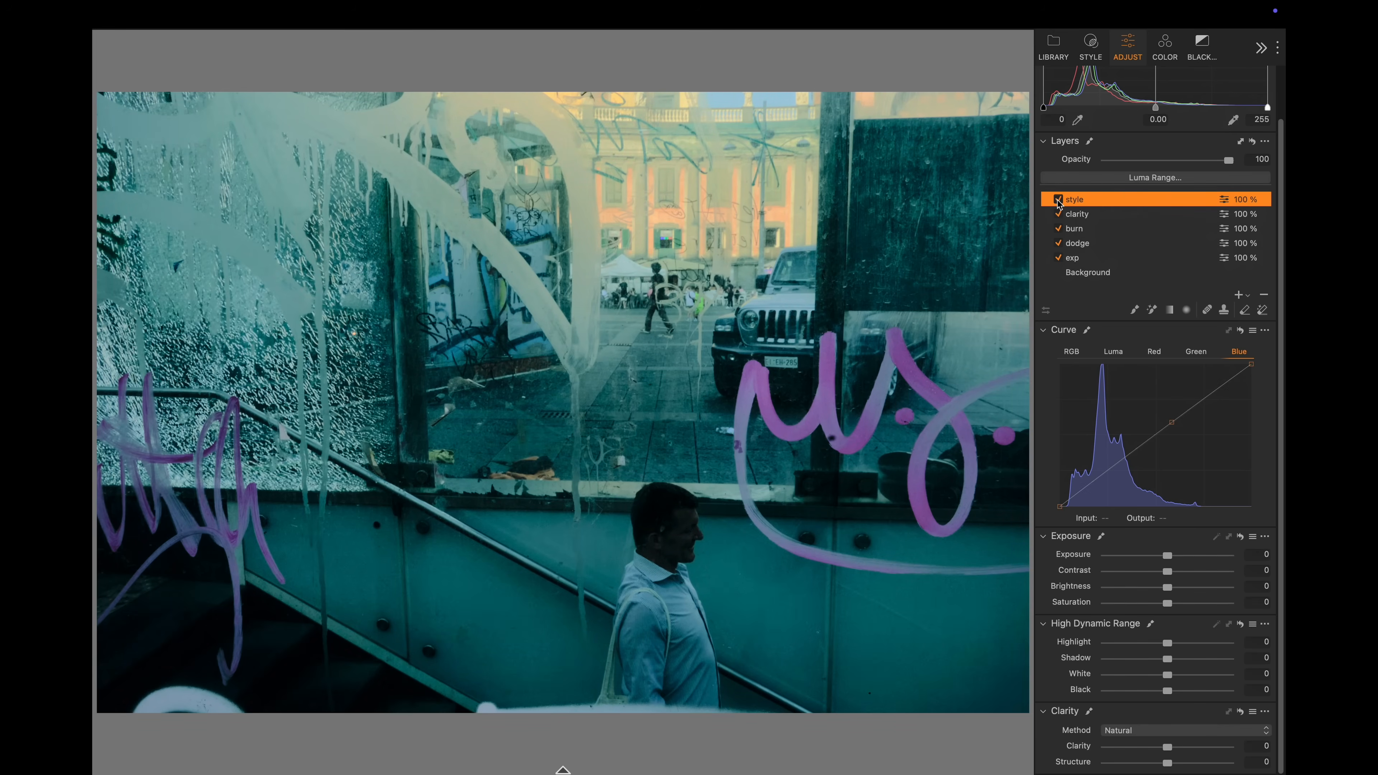
- Raise the Clarity slightly on the Background layer
click(1098, 273)
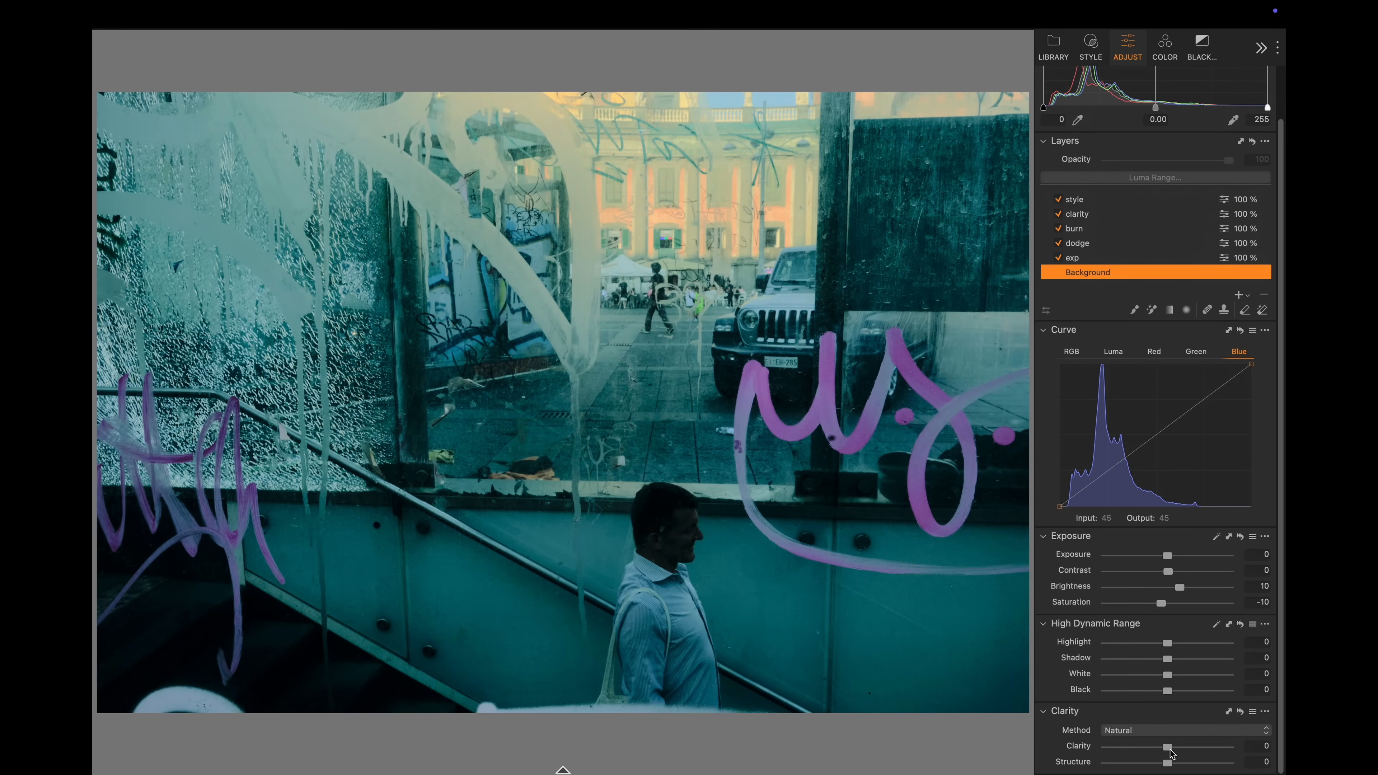
drag(1171, 753, 1178, 753)
scroll(1162, 129, up, 2)
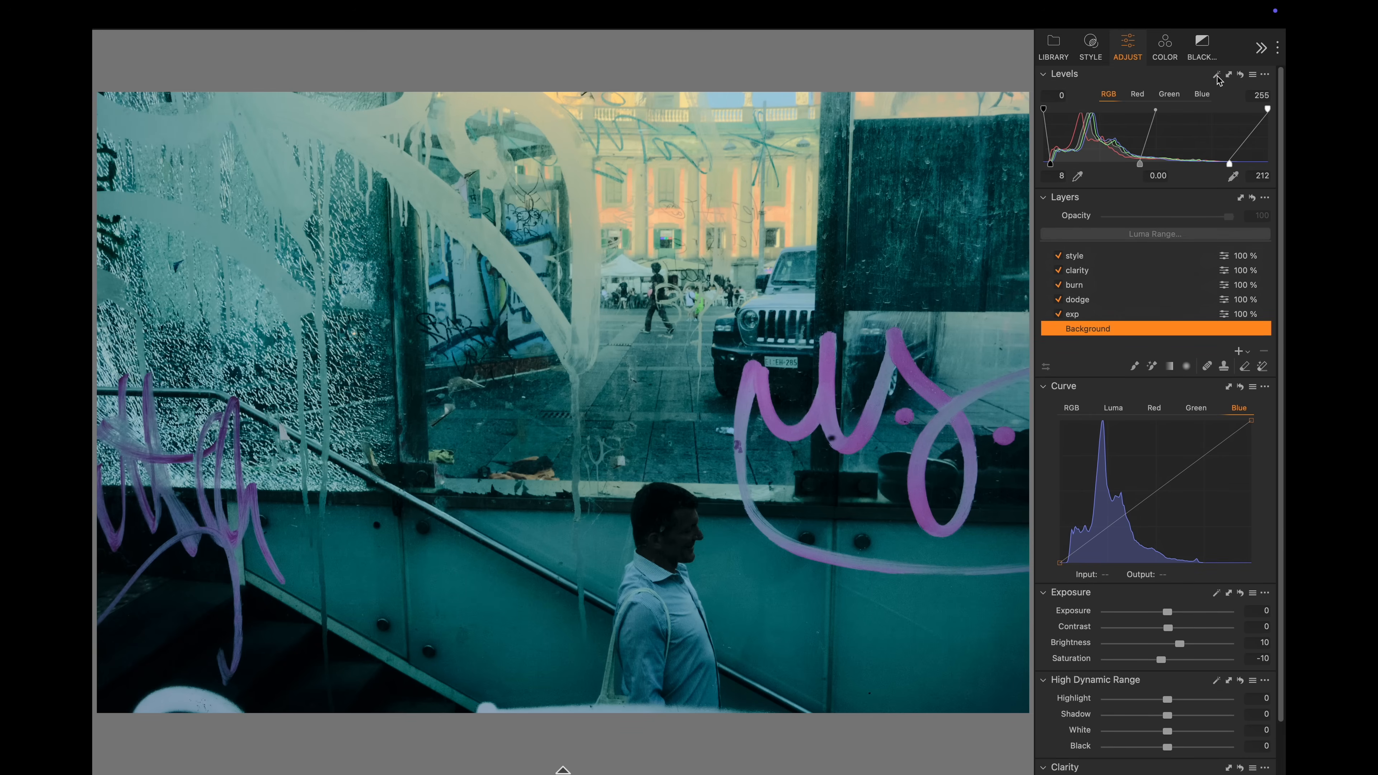
click(1216, 74)
drag(1051, 165, 1045, 169)
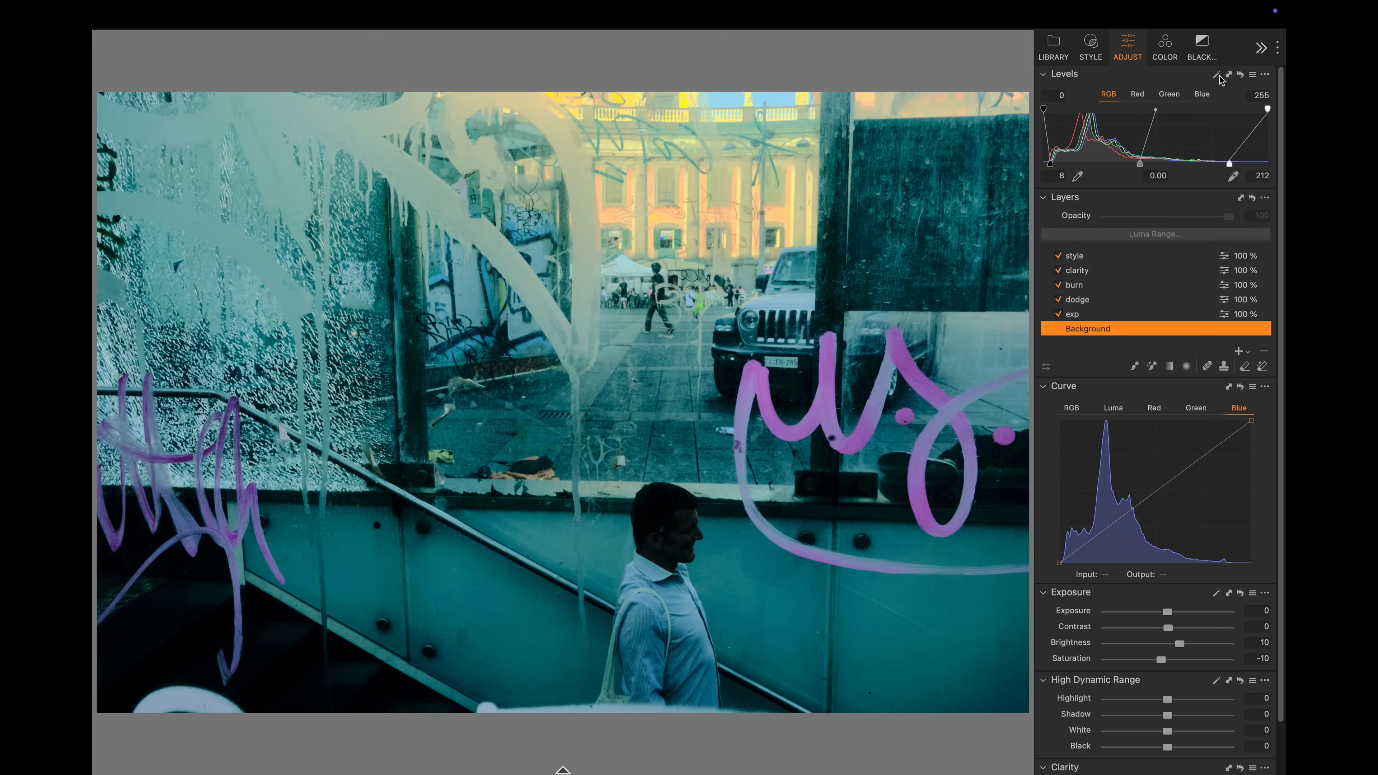
click(1240, 74)
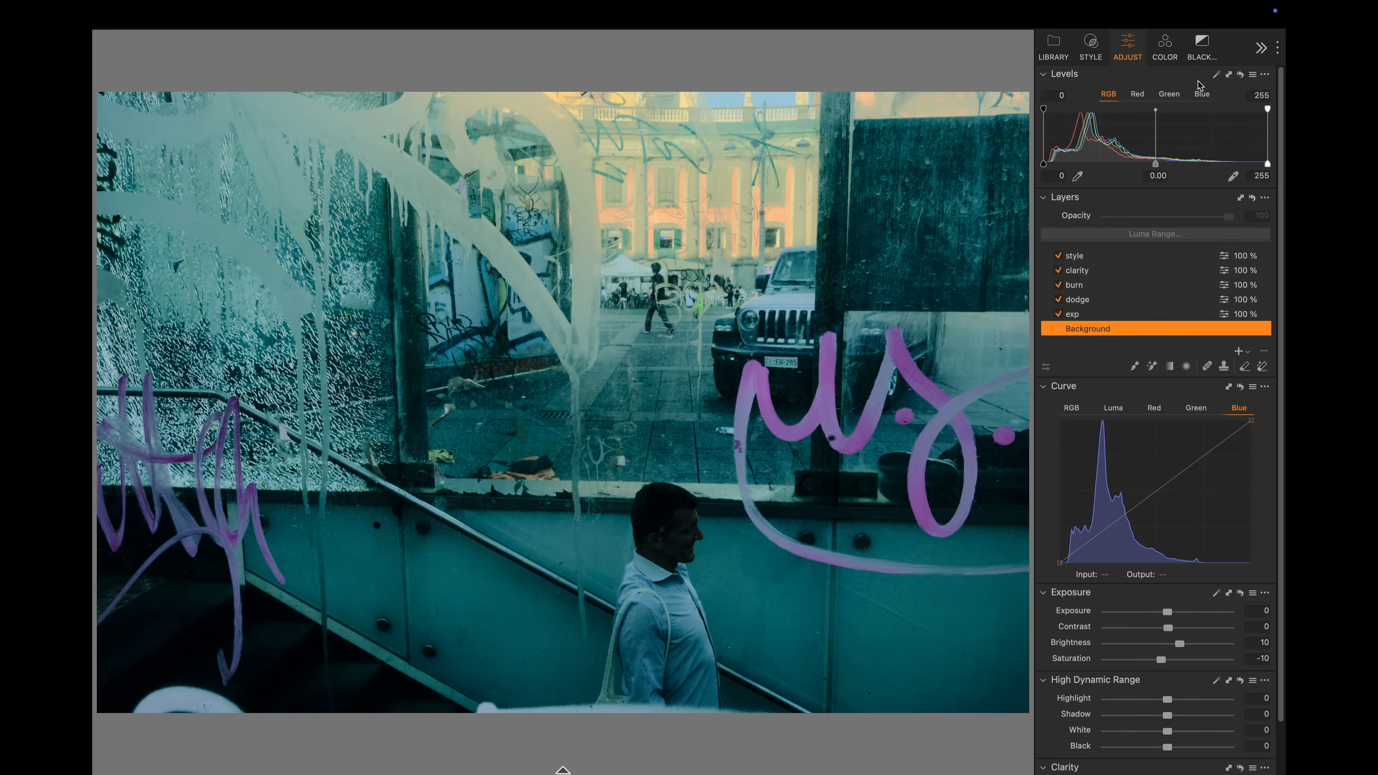
- Apply auto levels to the Background layer and set its input black point to 6 and white point to 217
click(1217, 77)
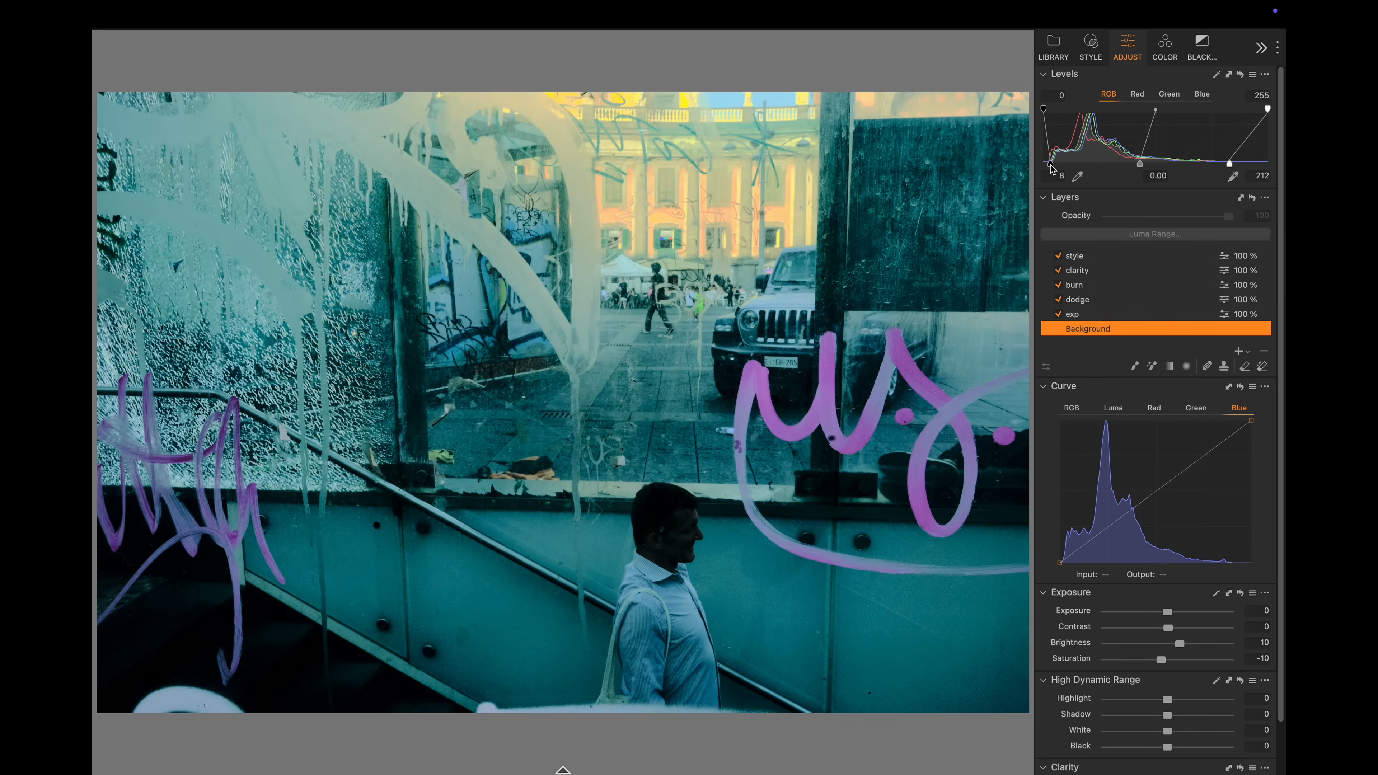
drag(1229, 164, 1232, 167)
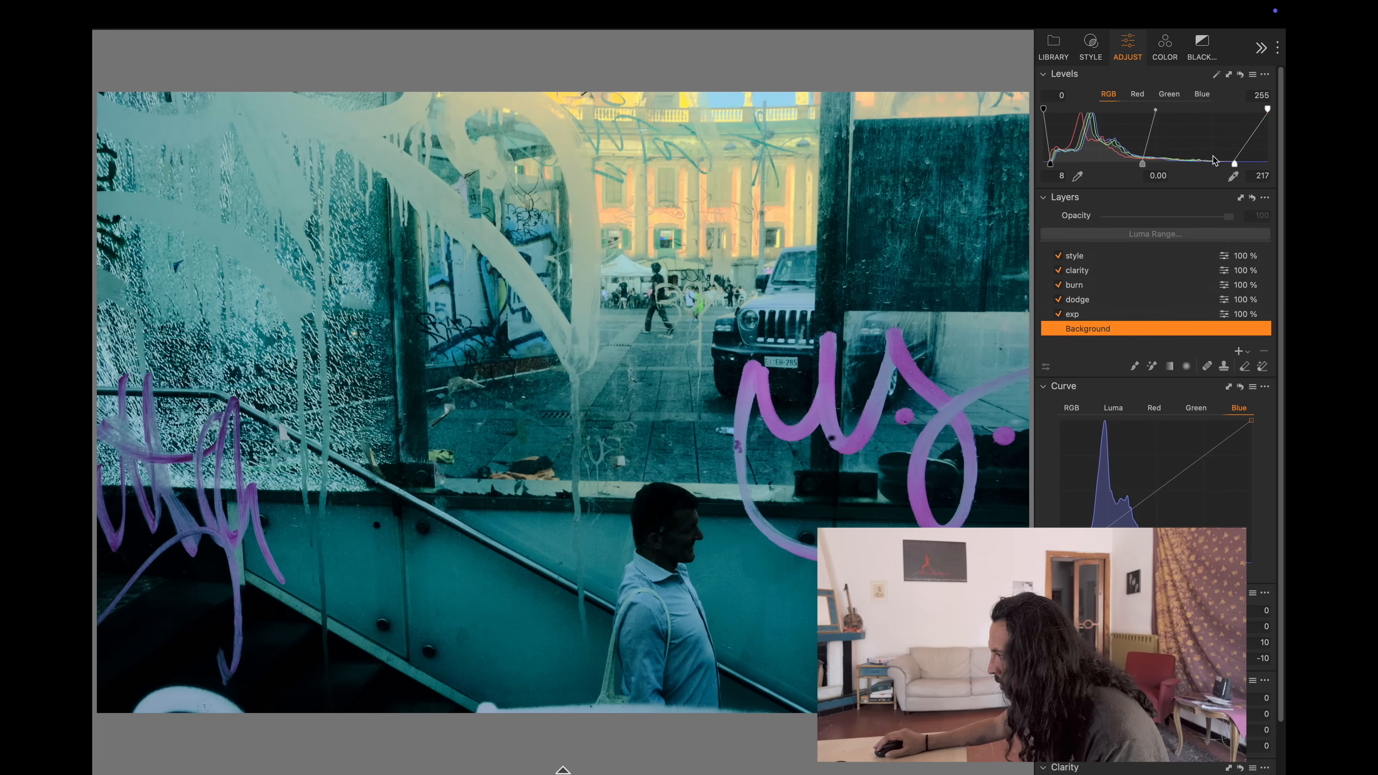
drag(1050, 164, 1045, 162)
- Hide the style and clarity layers and inspect the photo around the jeep and the purple graffiti
mouse_move(793, 67)
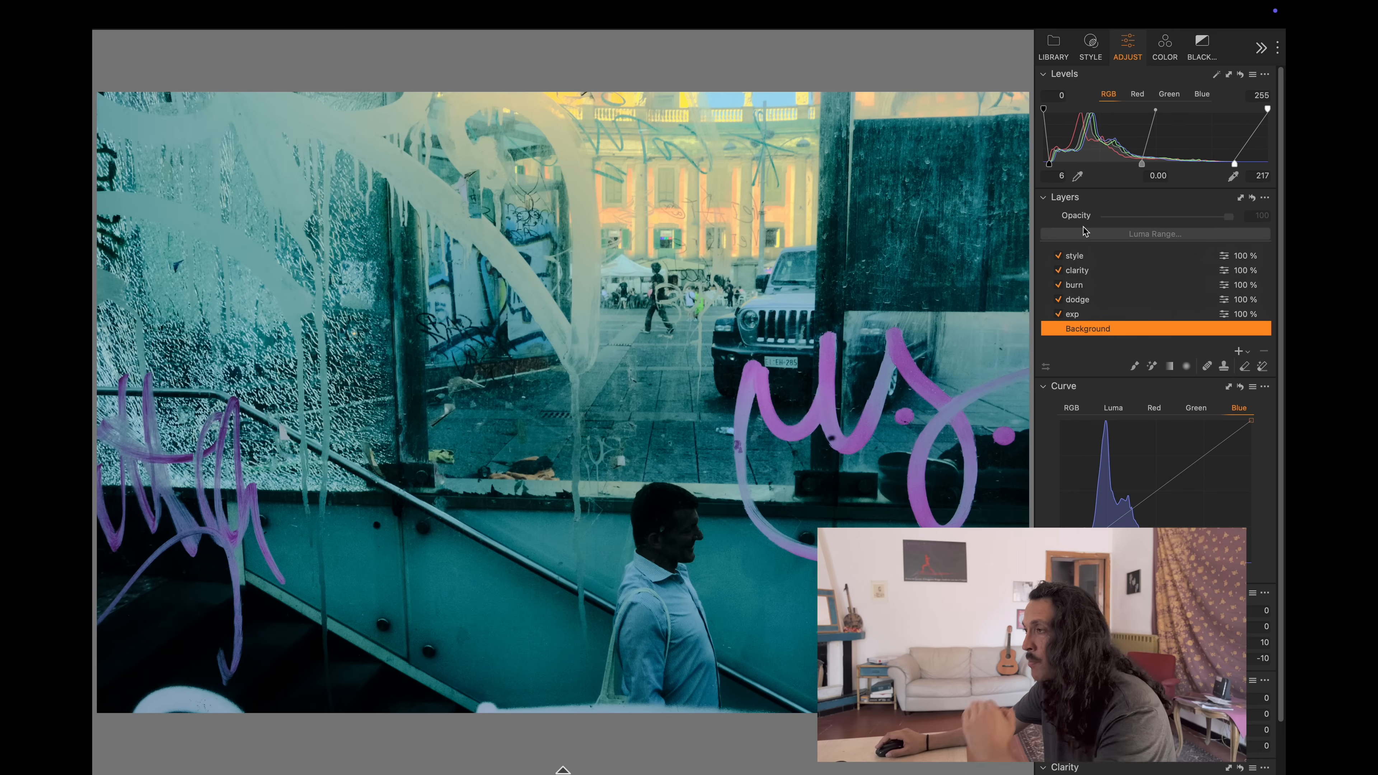
click(1059, 257)
click(1058, 271)
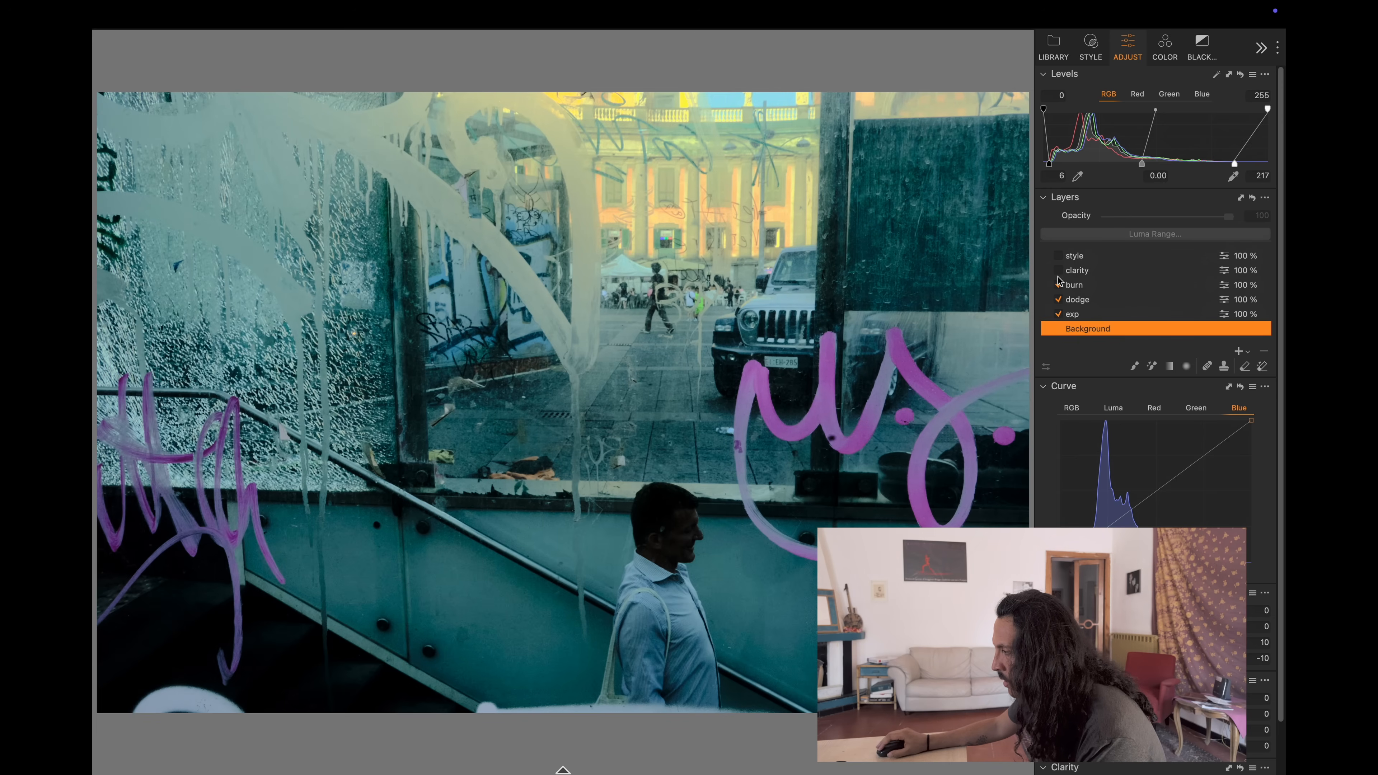
click(1058, 285)
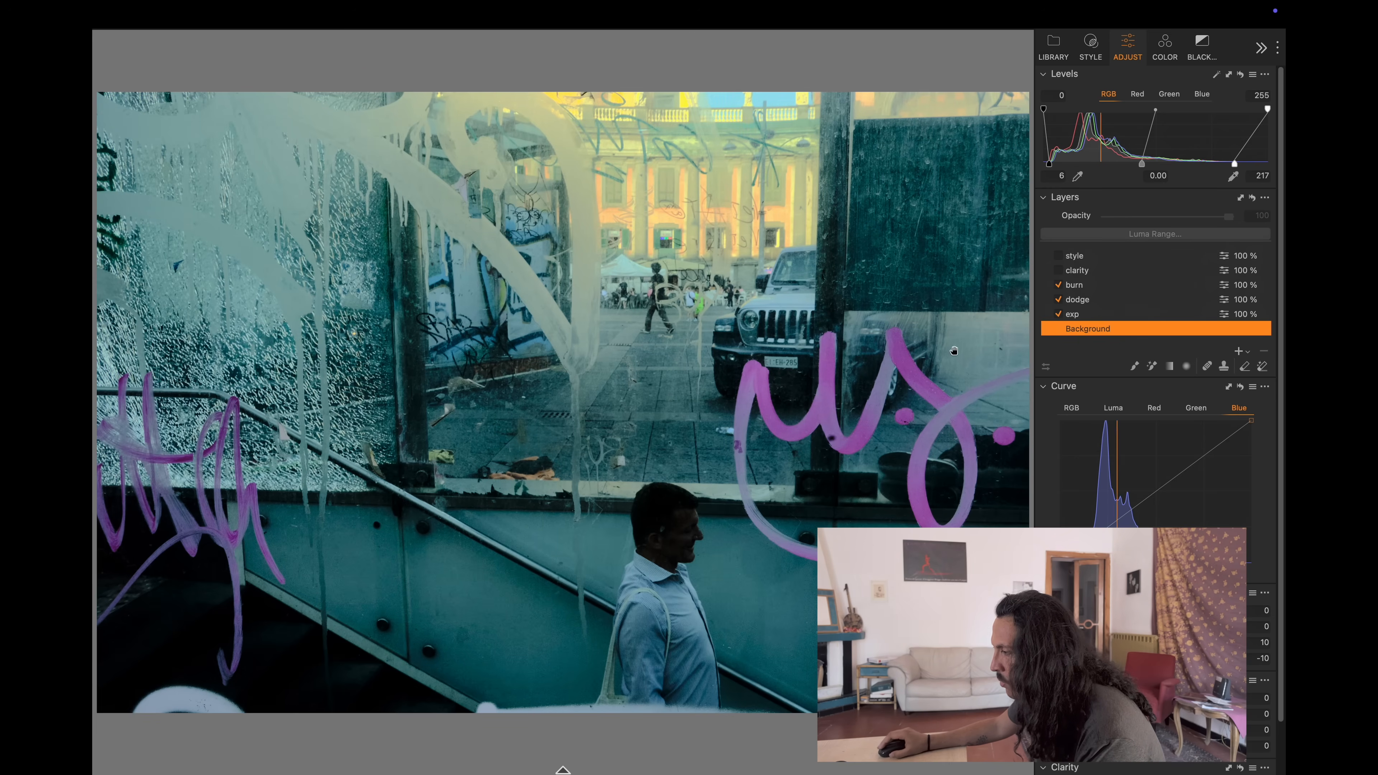
scroll(927, 386, up, 2)
scroll(928, 388, up, 2)
drag(809, 505, 798, 384)
scroll(798, 383, down, 2)
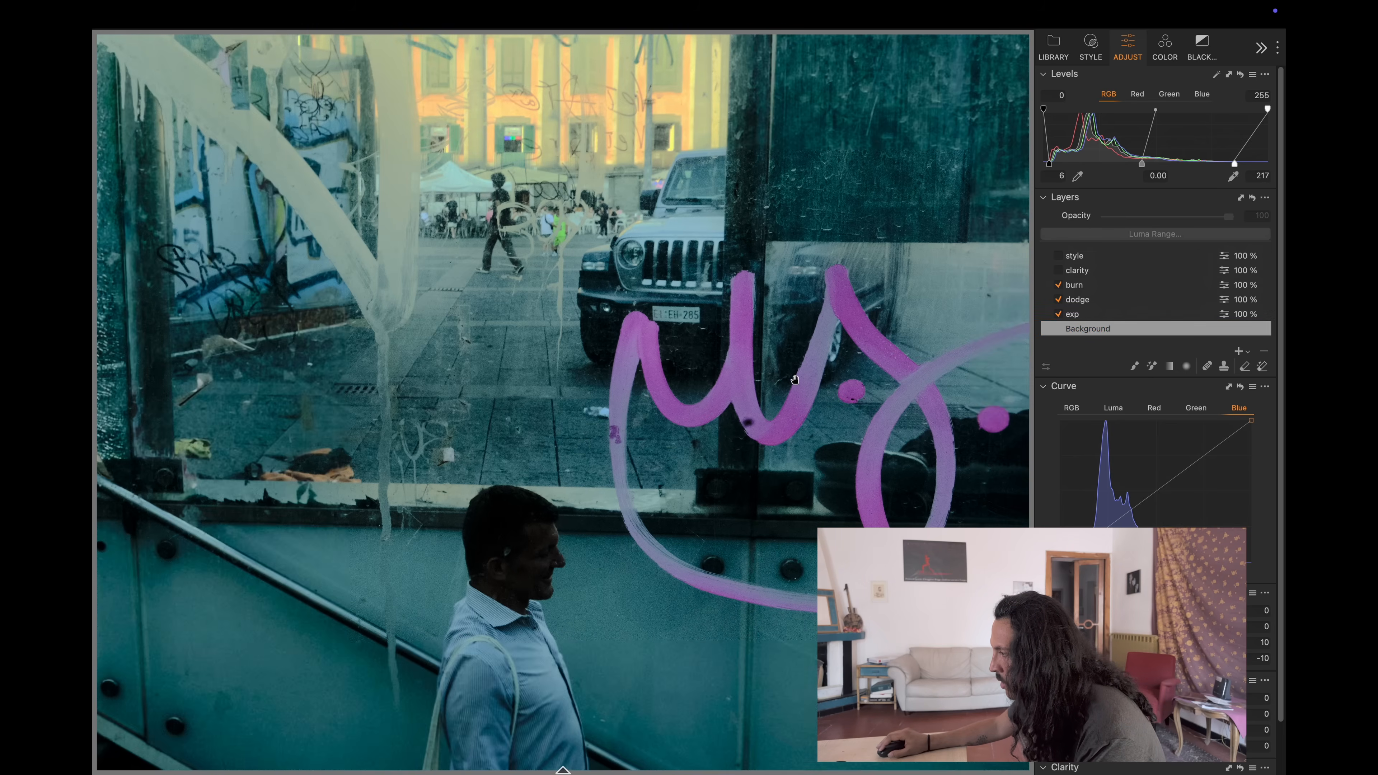
- Check the clarity layer's effect, and hide the burn, dodge and exp layers one after another
click(1060, 256)
click(1059, 270)
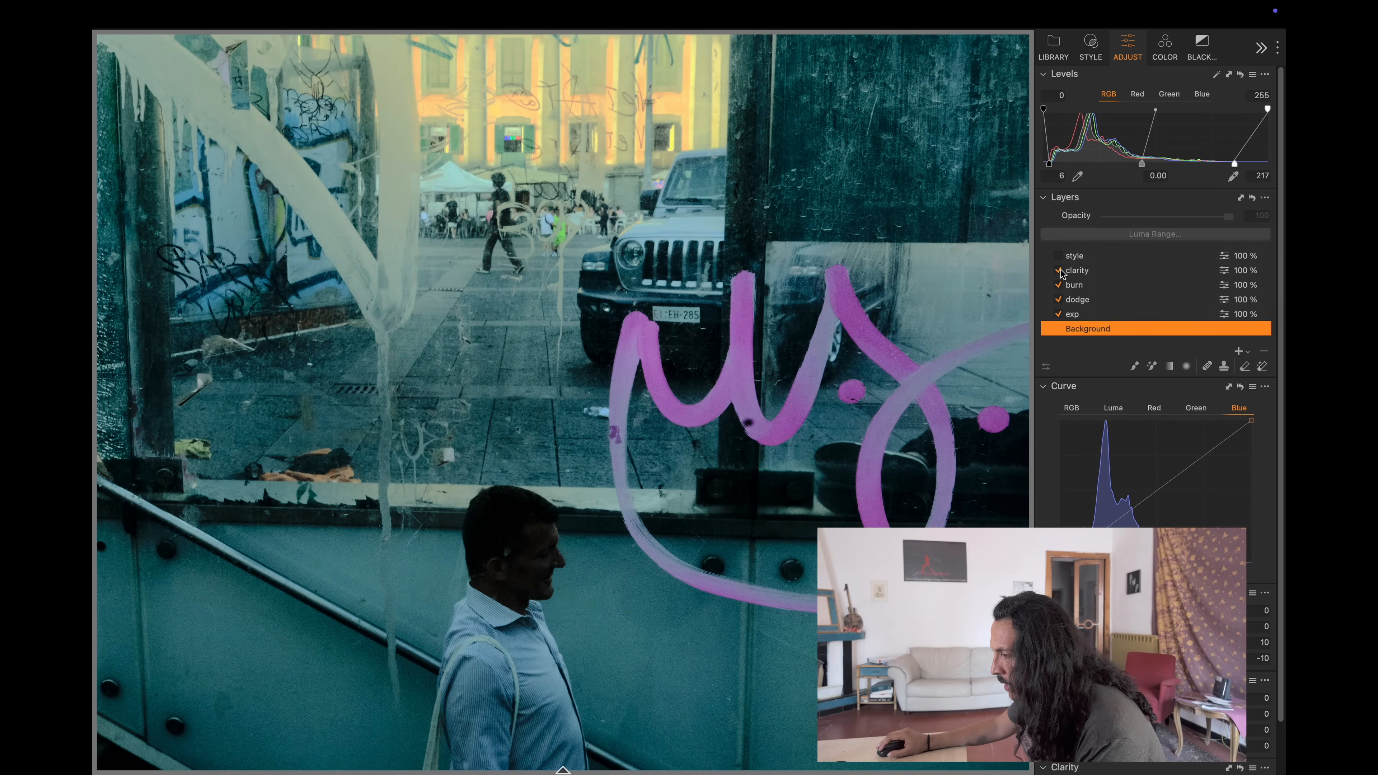
click(1059, 286)
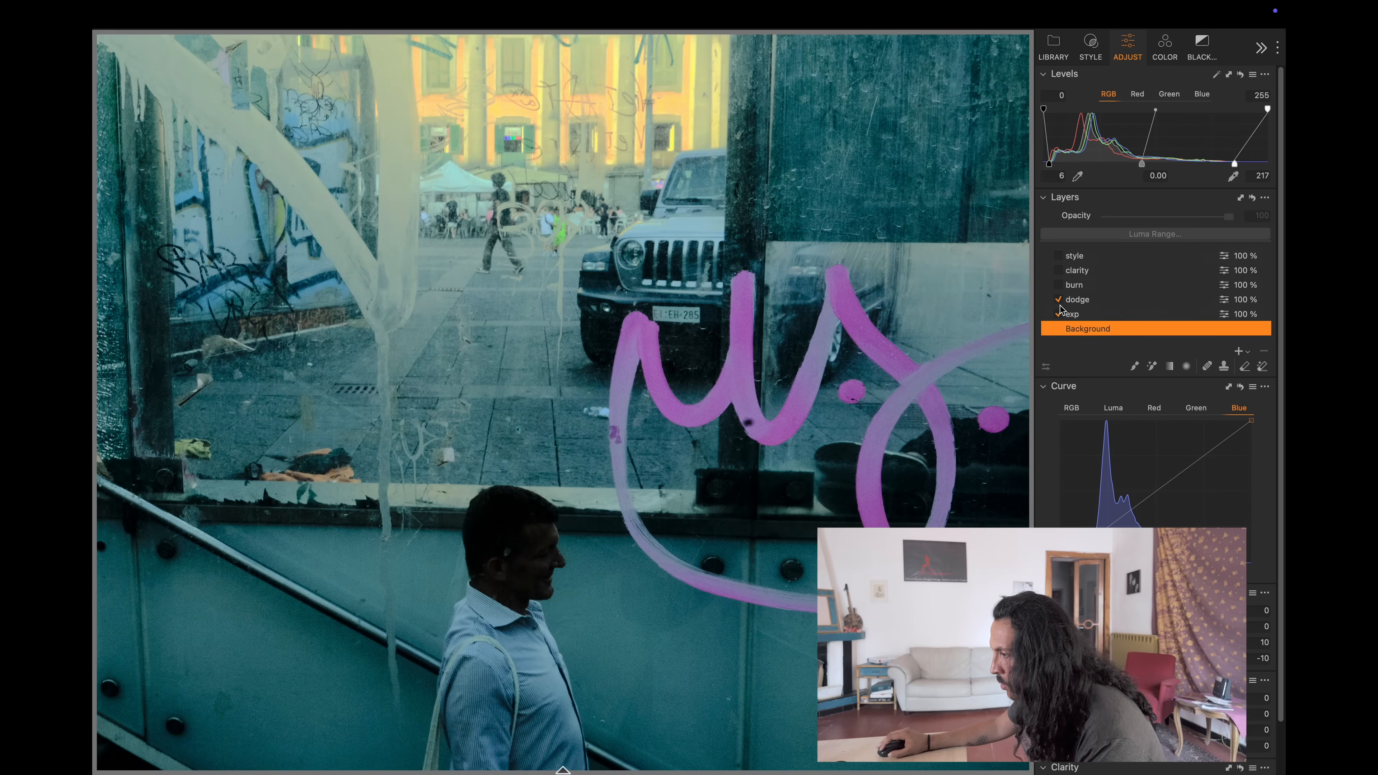
click(1059, 300)
click(1059, 315)
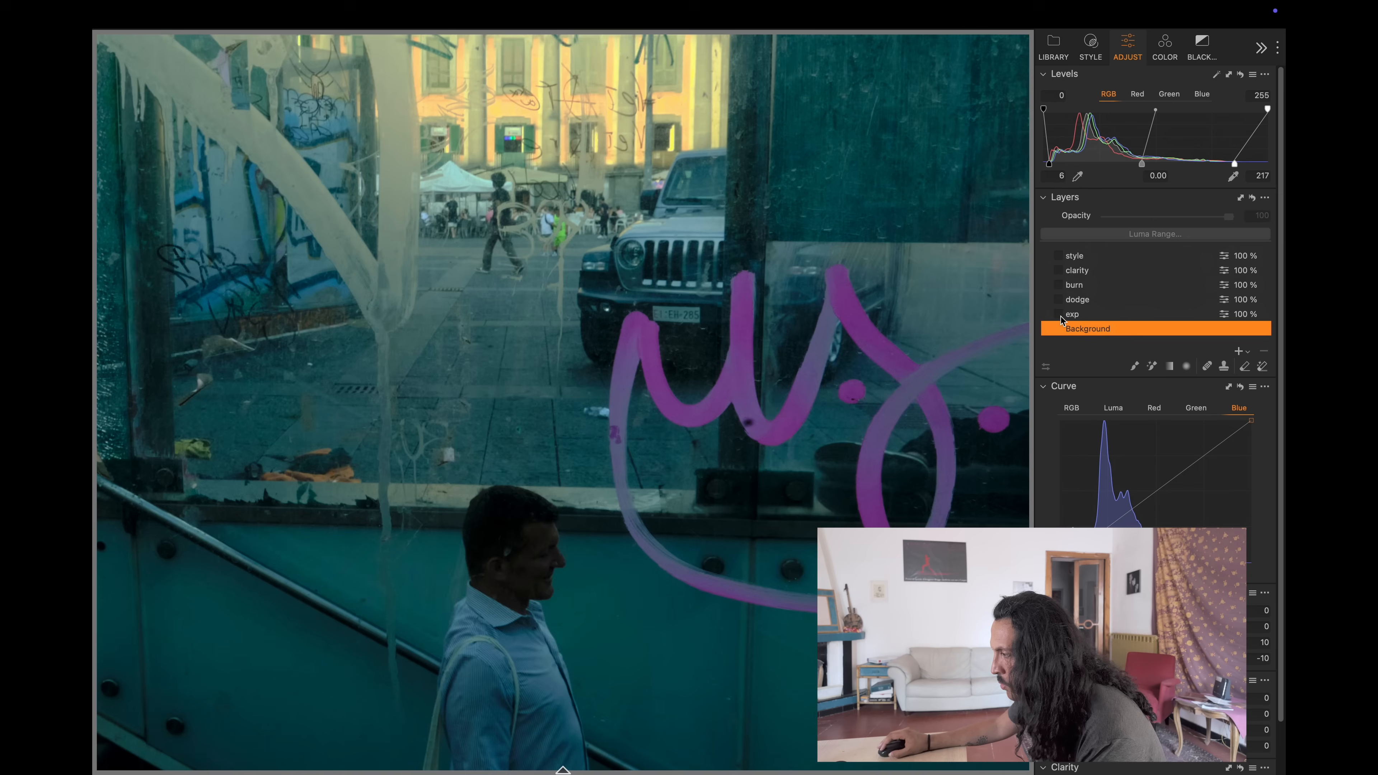
- Show the style, clarity, burn, dodge and exp layers again
click(1058, 257)
click(1058, 271)
click(1058, 286)
click(1058, 299)
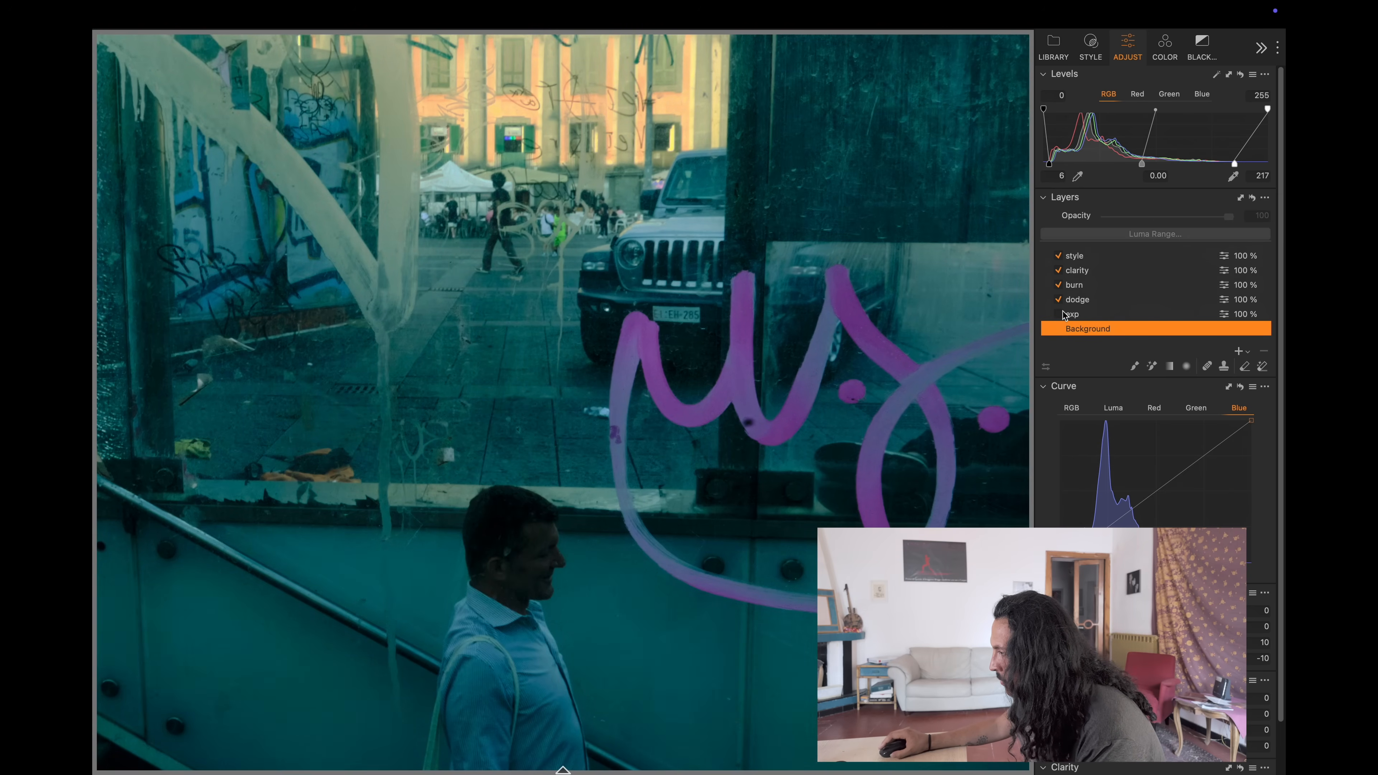
click(1059, 314)
- Compare the graffiti-glass photo before and after editing in a split view around the man, and end the comparison
key(super+t)
mouse_move(888, 5)
click(696, 59)
drag(690, 401, 721, 402)
drag(708, 474, 524, 472)
scroll(857, 584, up, 2)
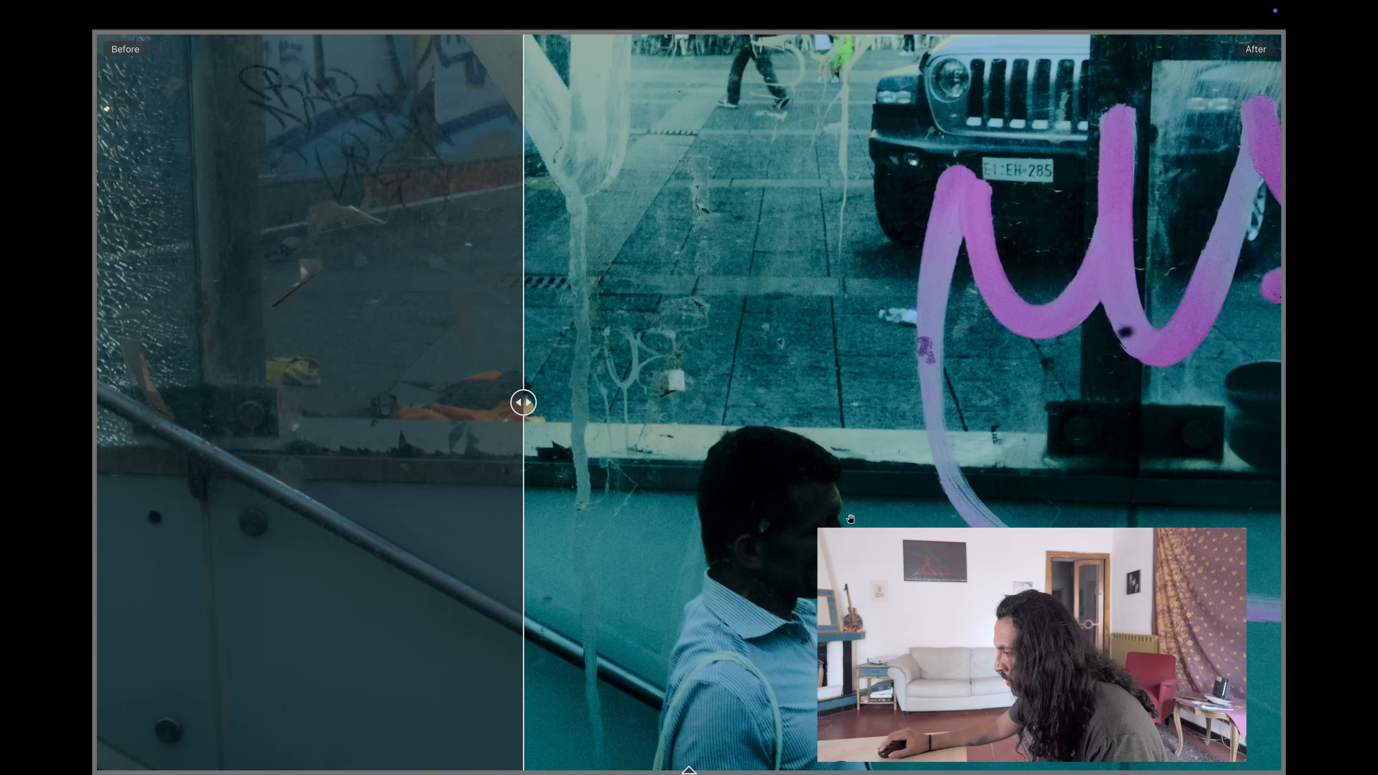
click(809, 542)
drag(554, 414, 610, 431)
mouse_move(764, 6)
click(705, 58)
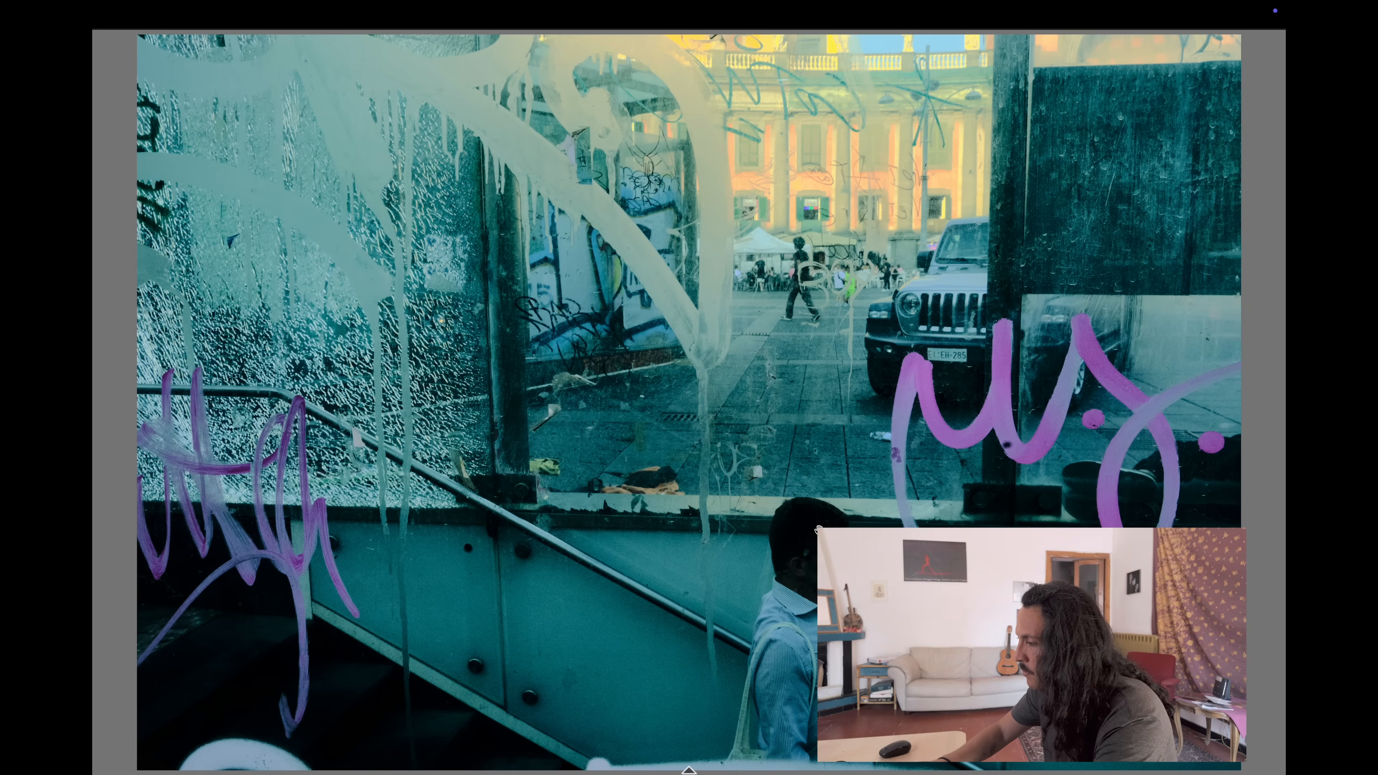
- Open the photo DSCF0507.RAF with the arches and wedding couple in full screen with the adjustment tools shown
key(Escape)
key(Left)
key(Left)
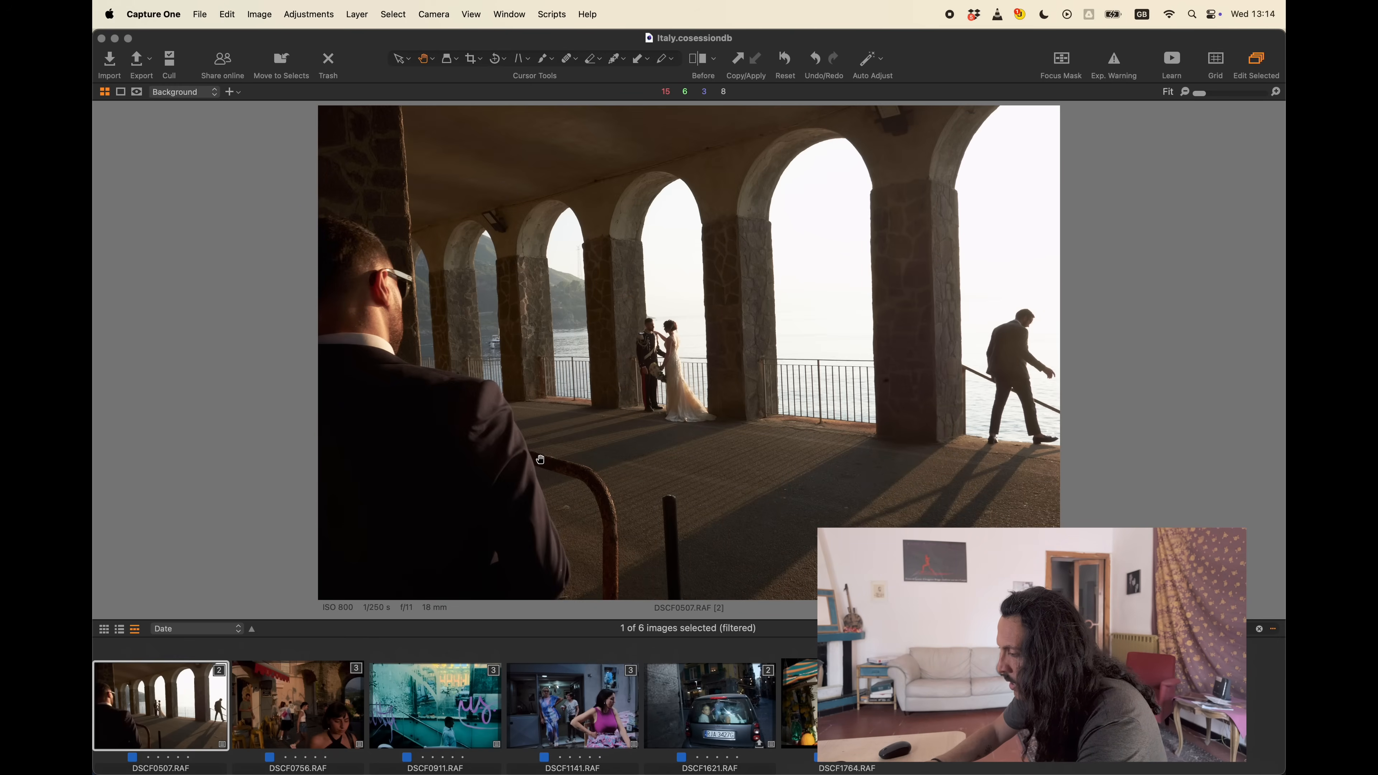
key(super+t)
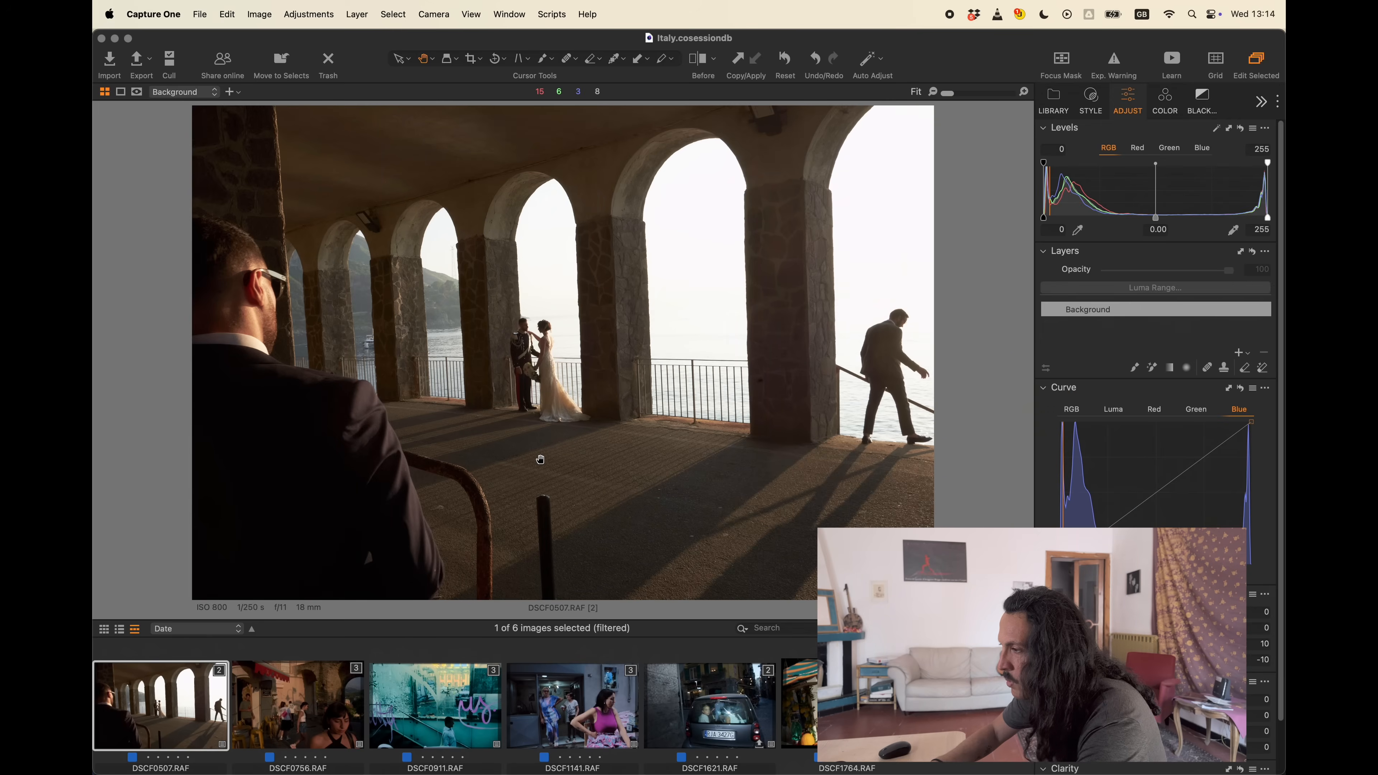
key(super+t)
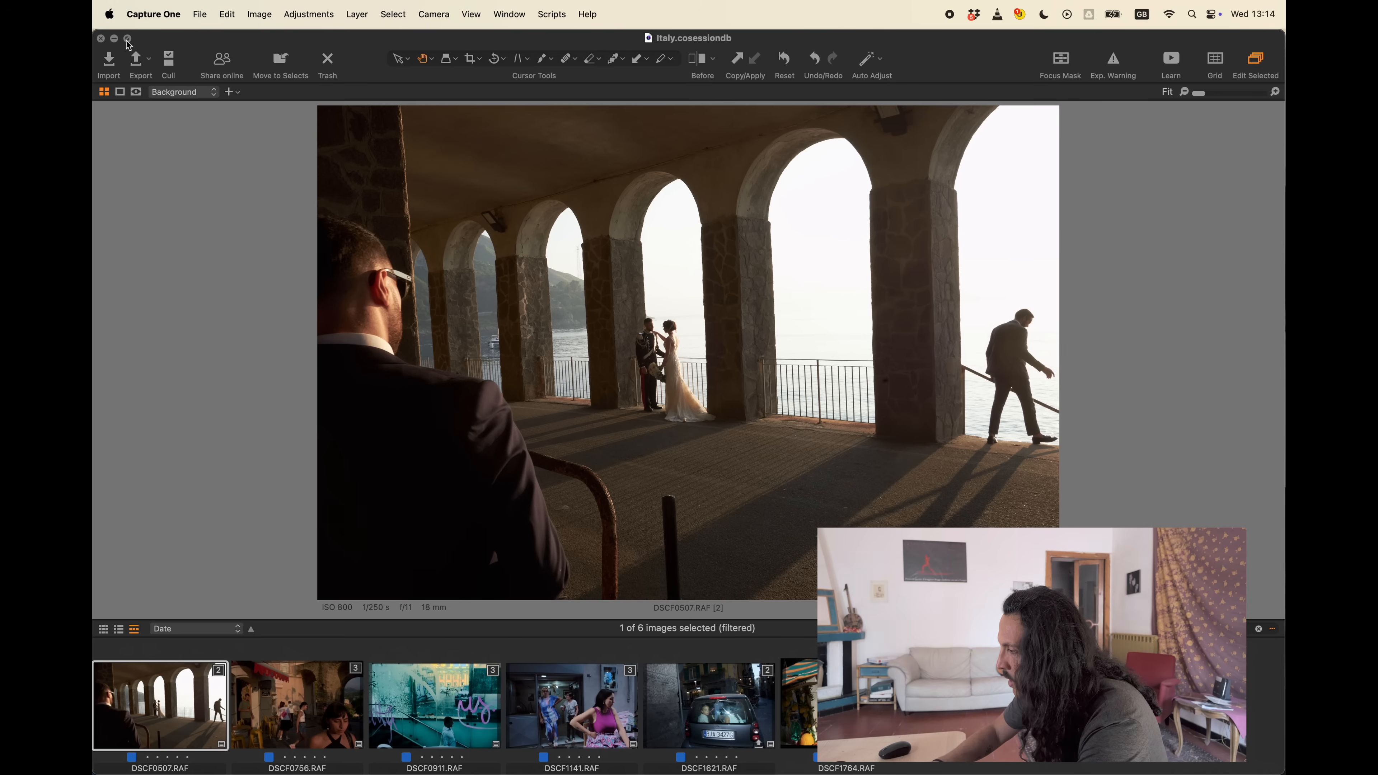
click(127, 39)
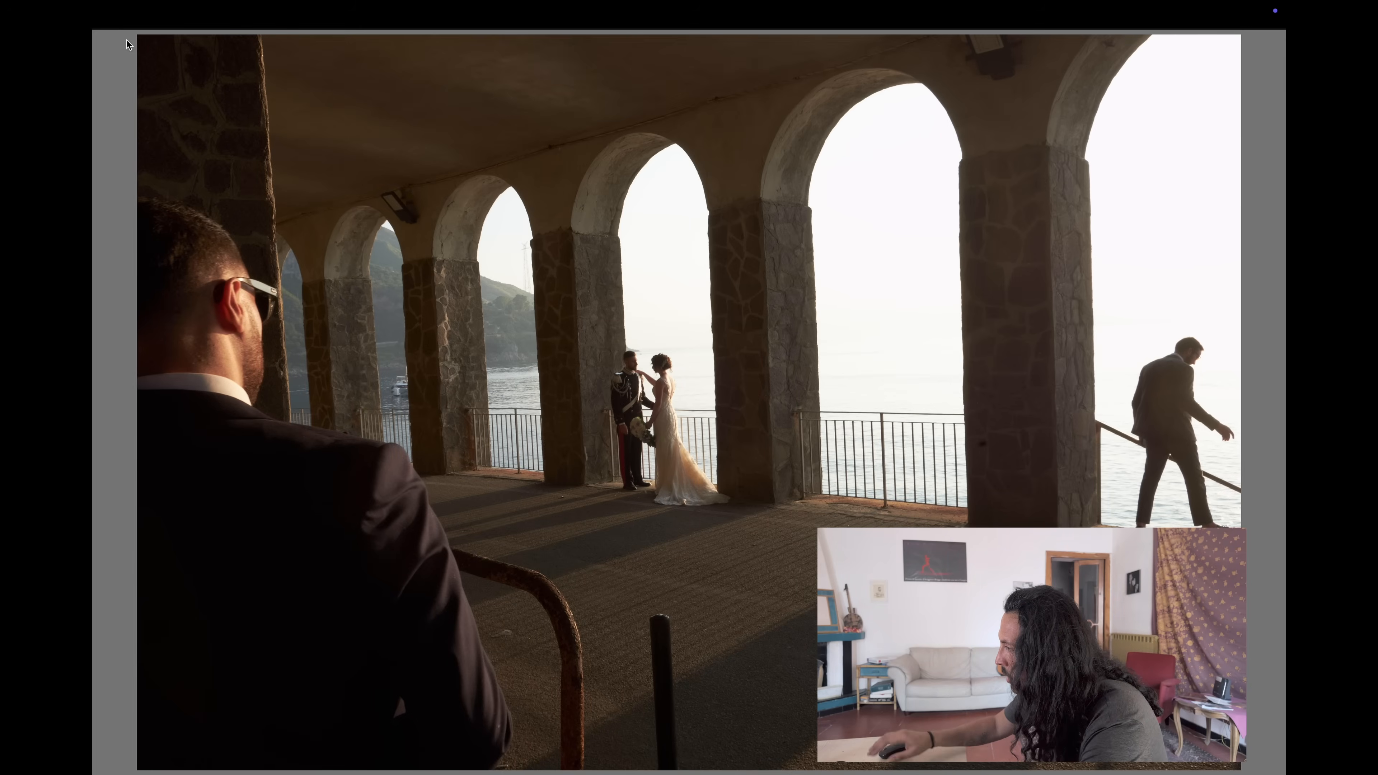
key(super+t)
mouse_move(358, 4)
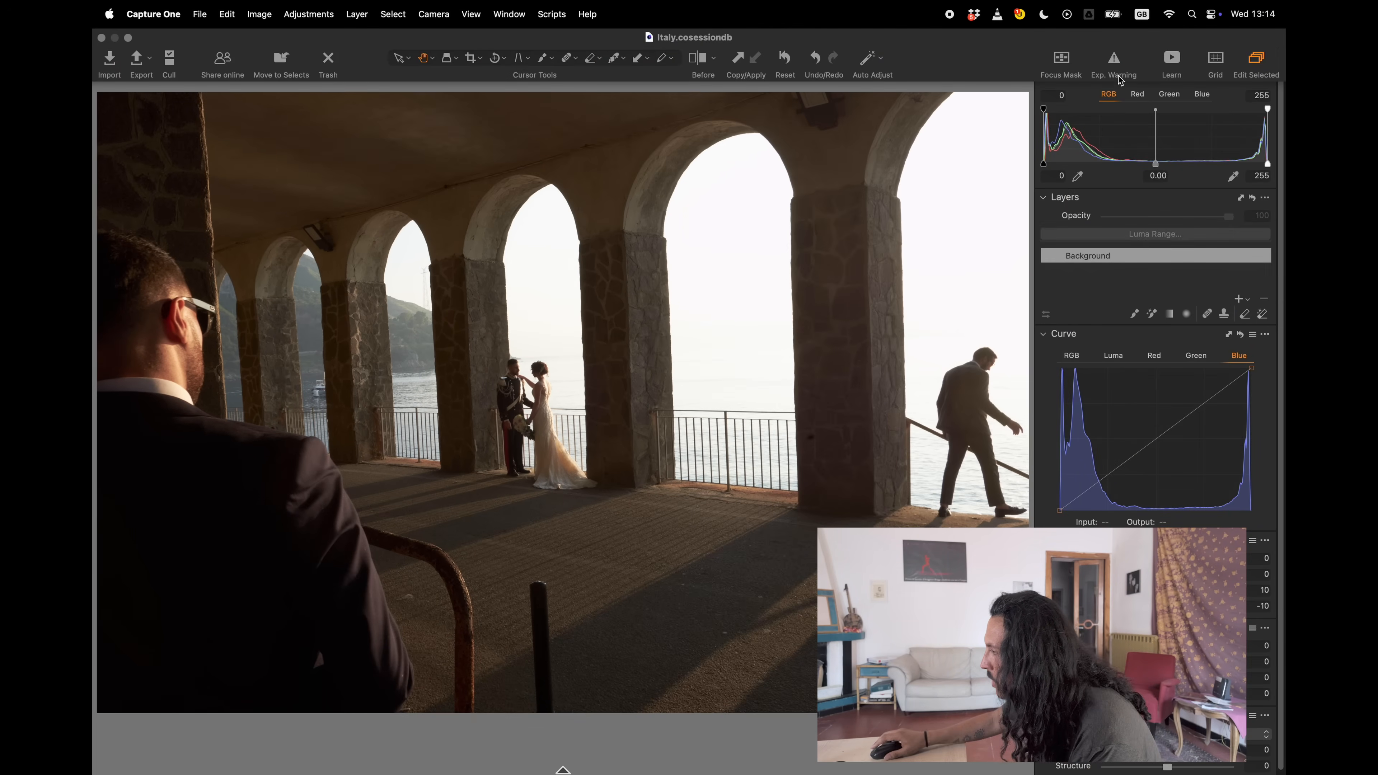
- Turn on the exposure warning and add adjustment layers named exp, dodge, burn and clar above the Background
click(1114, 60)
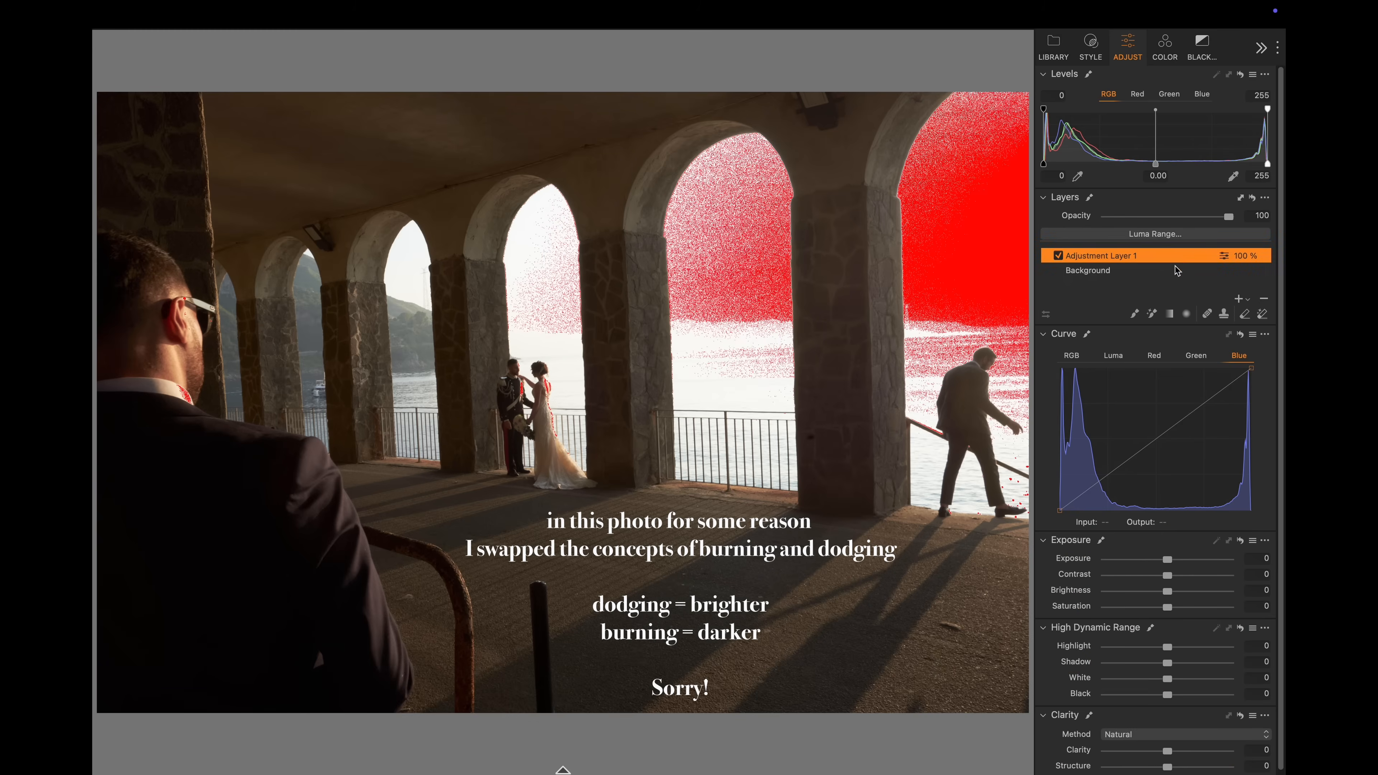
double_click(1114, 266)
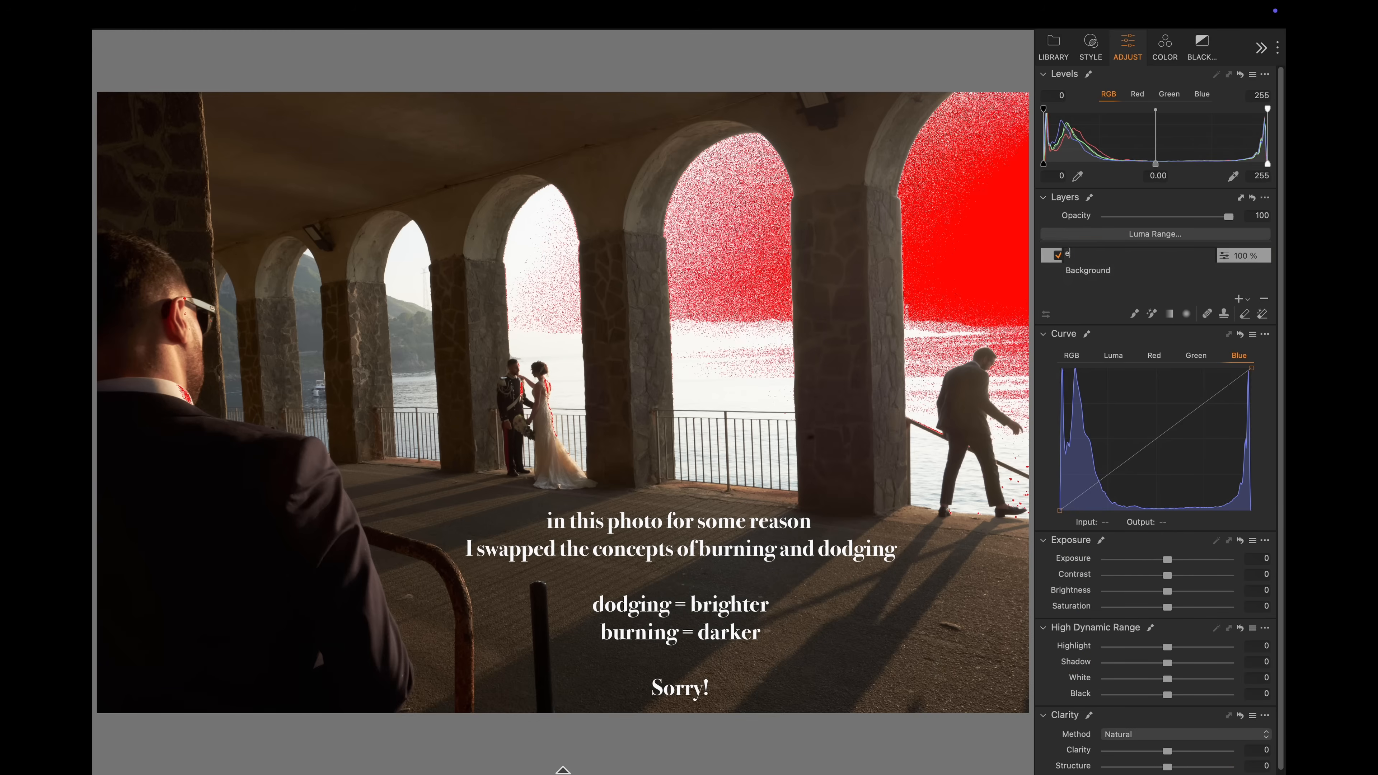
text(dodge)
key(Return)
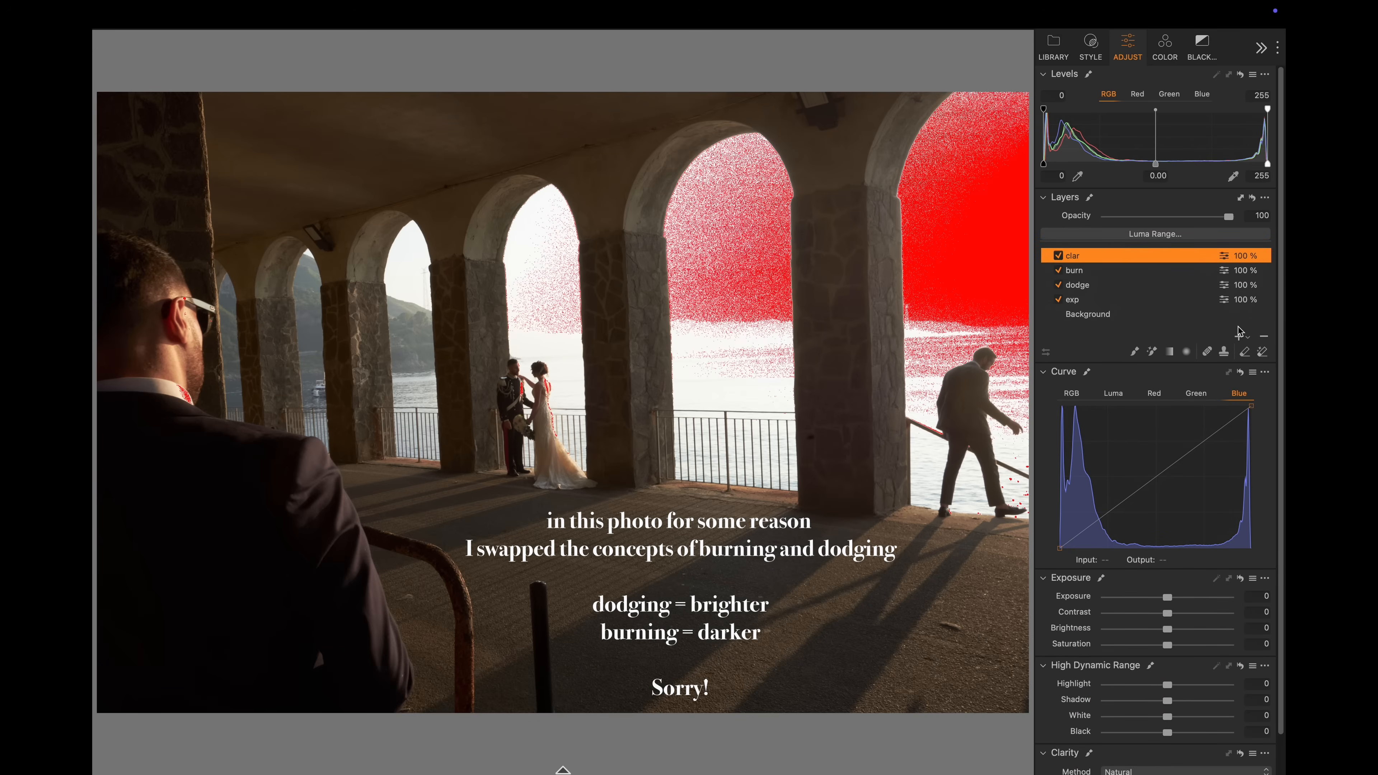
click(1238, 336)
right_click(1092, 254)
click(1120, 439)
text(hdr)
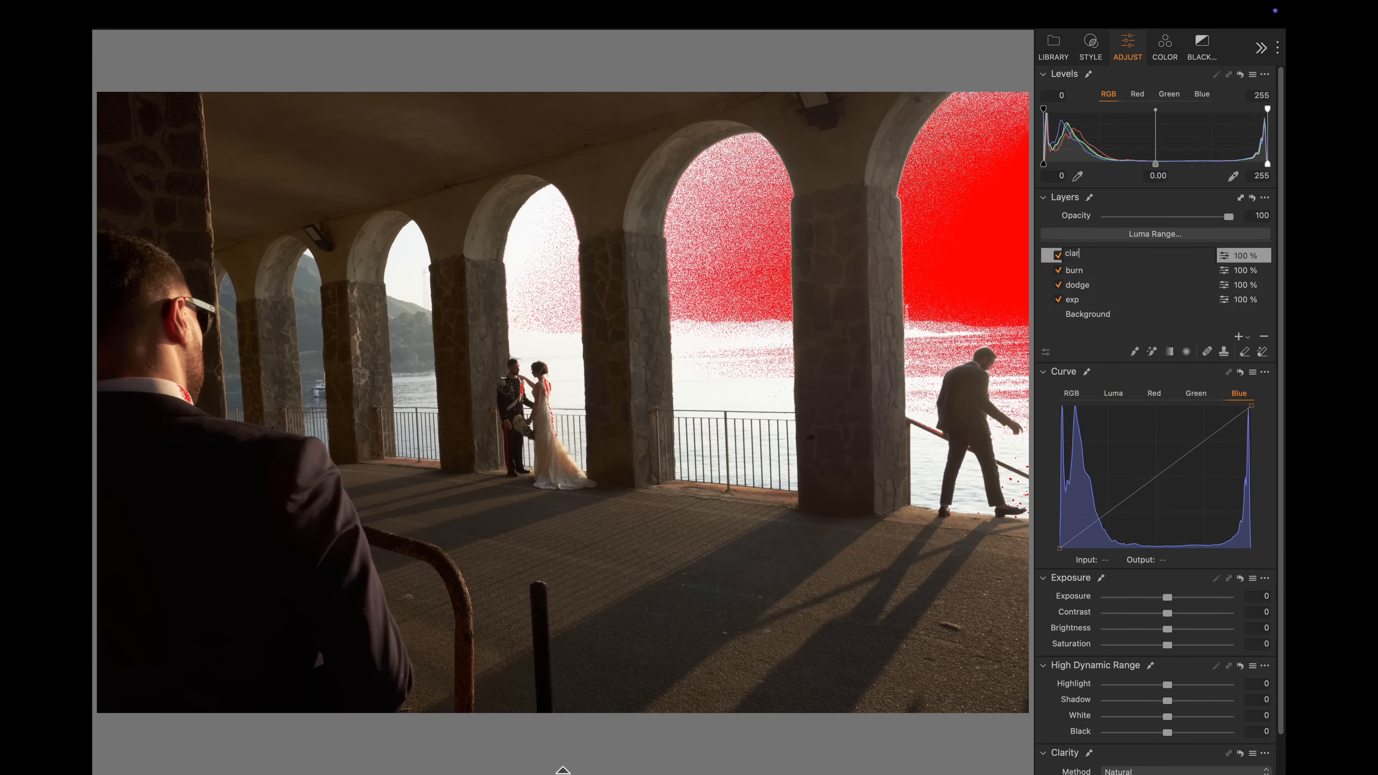
key(Return)
- Add another adjustment layer at the top of the stack and name it style
click(1239, 335)
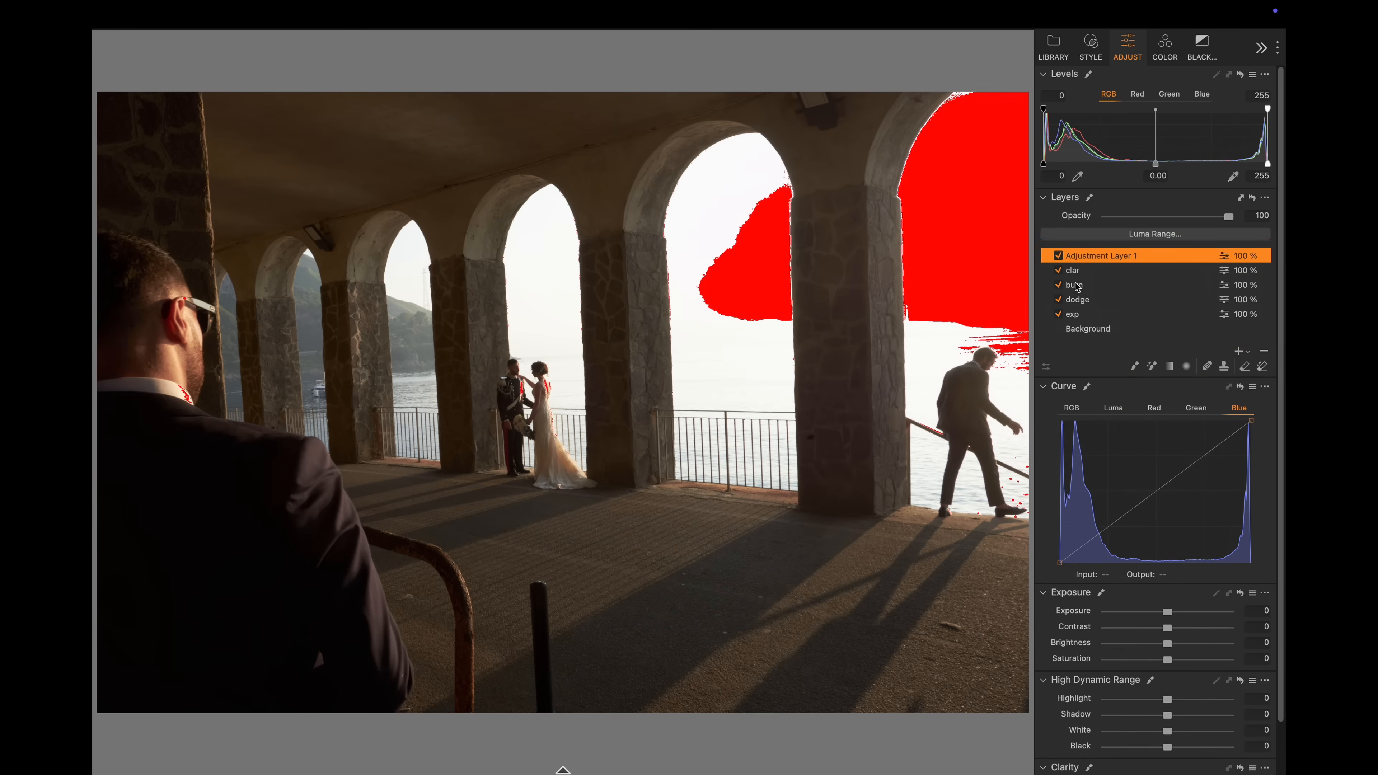
right_click(1095, 255)
click(1118, 440)
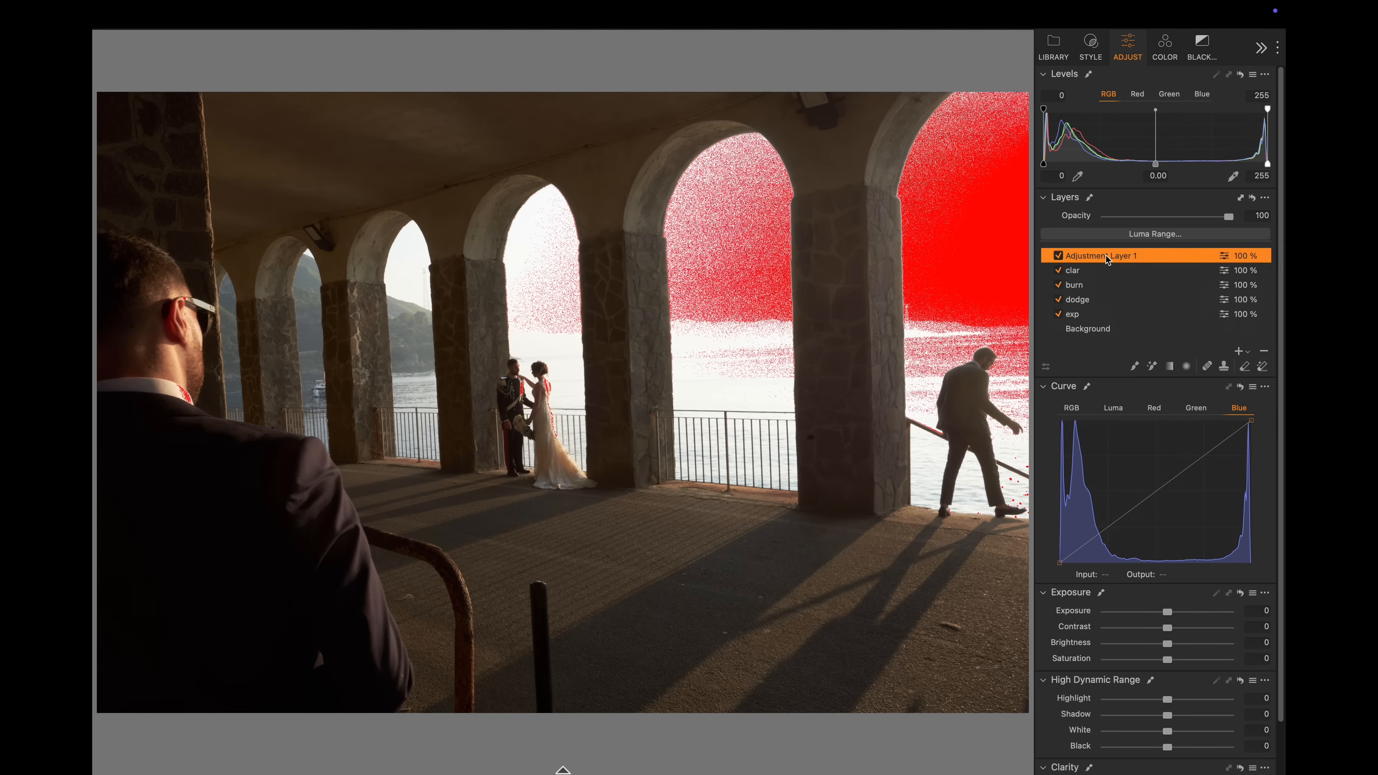
text(style)
key(Return)
- Set the Background layer's base curve to Fujifilm PROVIA (STANDARD)
click(1092, 330)
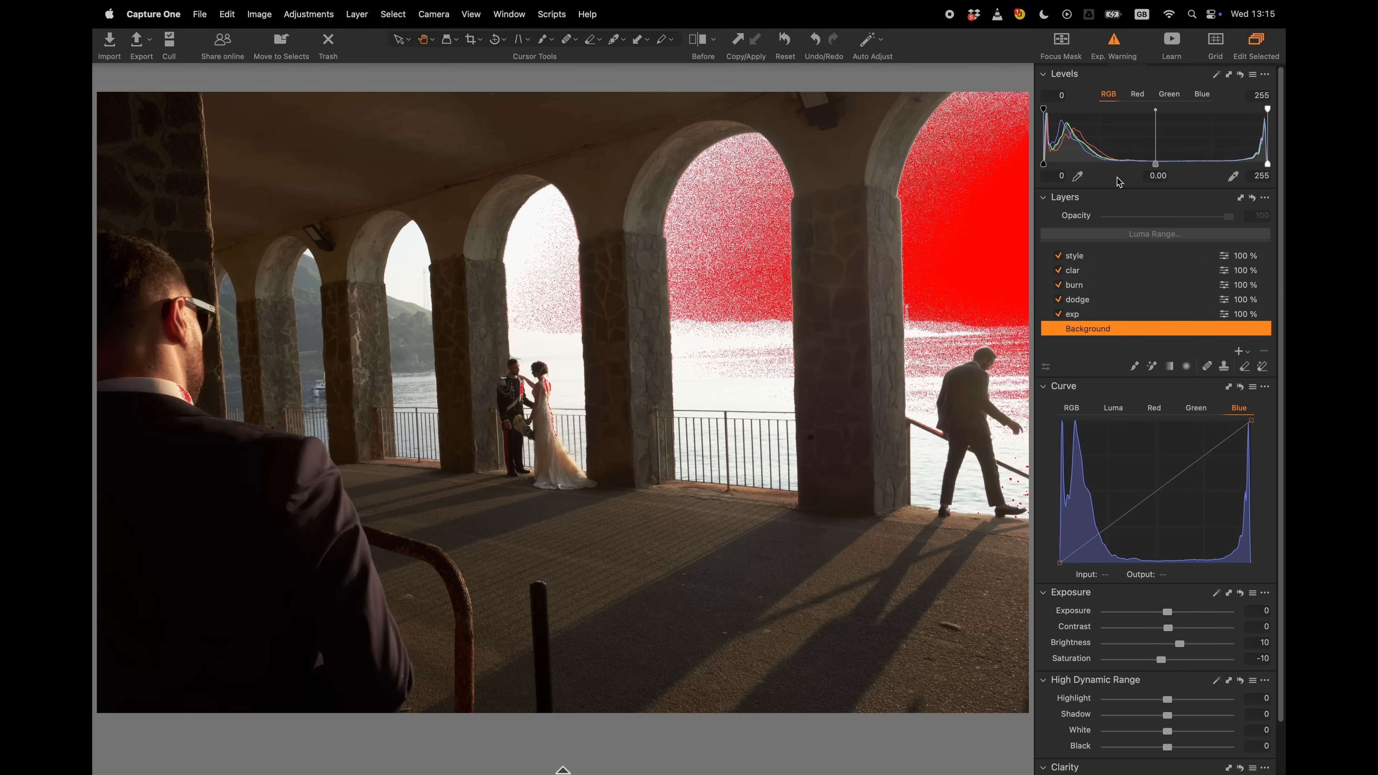
click(1092, 43)
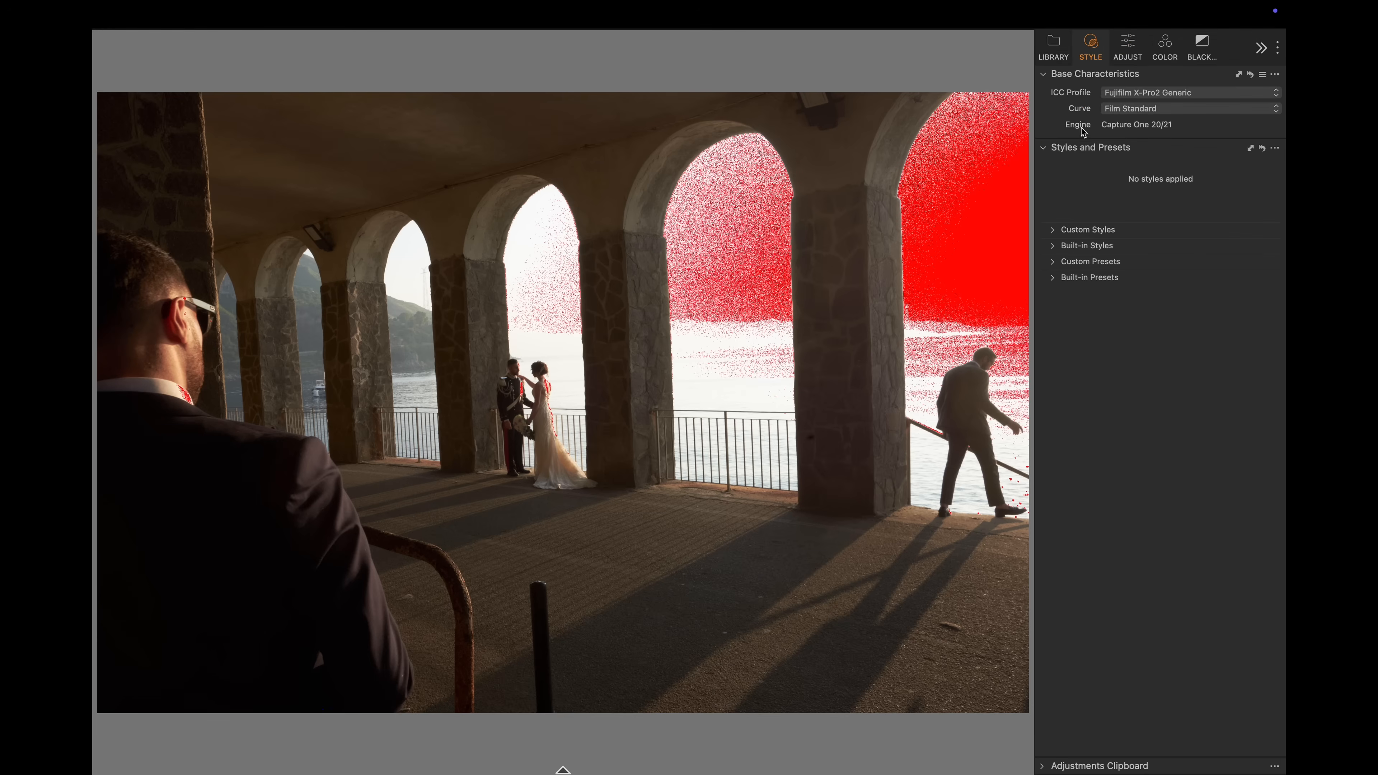
click(1129, 111)
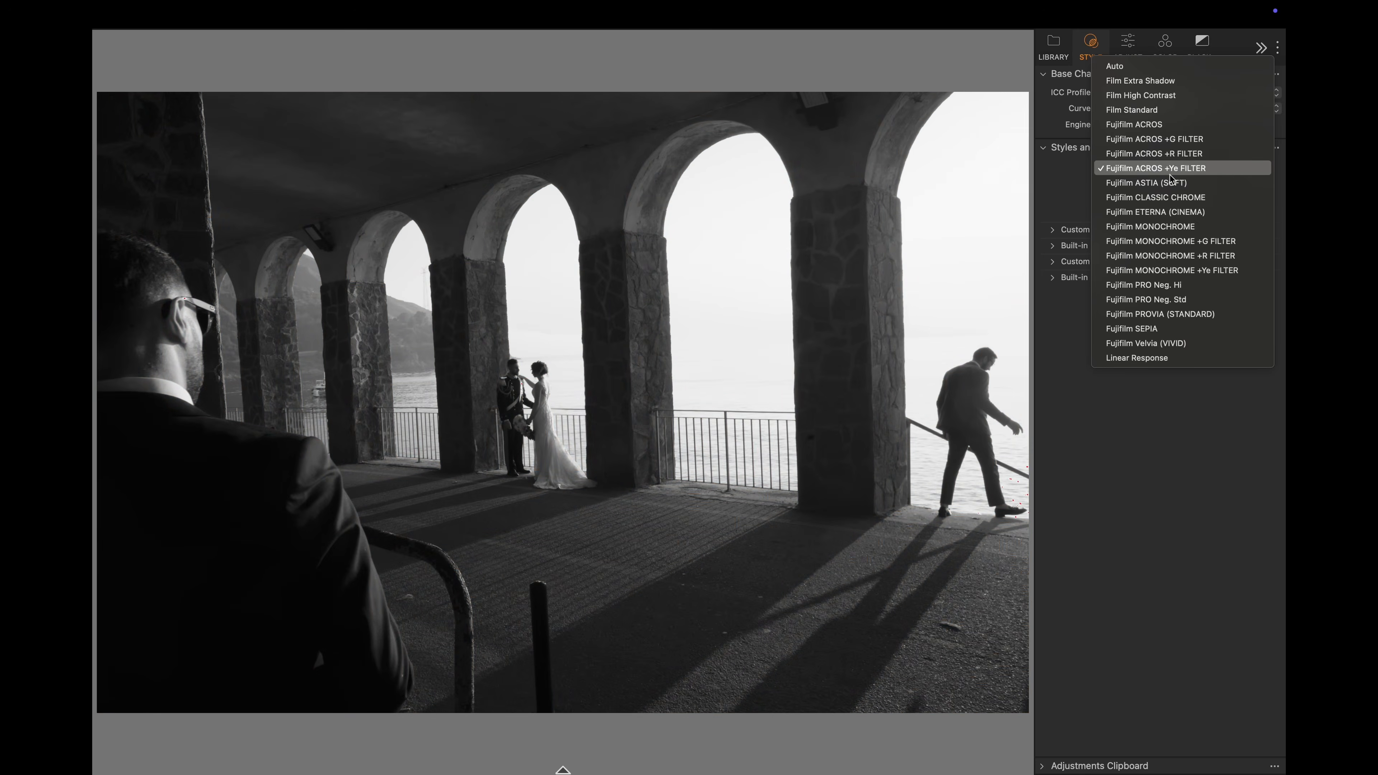
click(1129, 318)
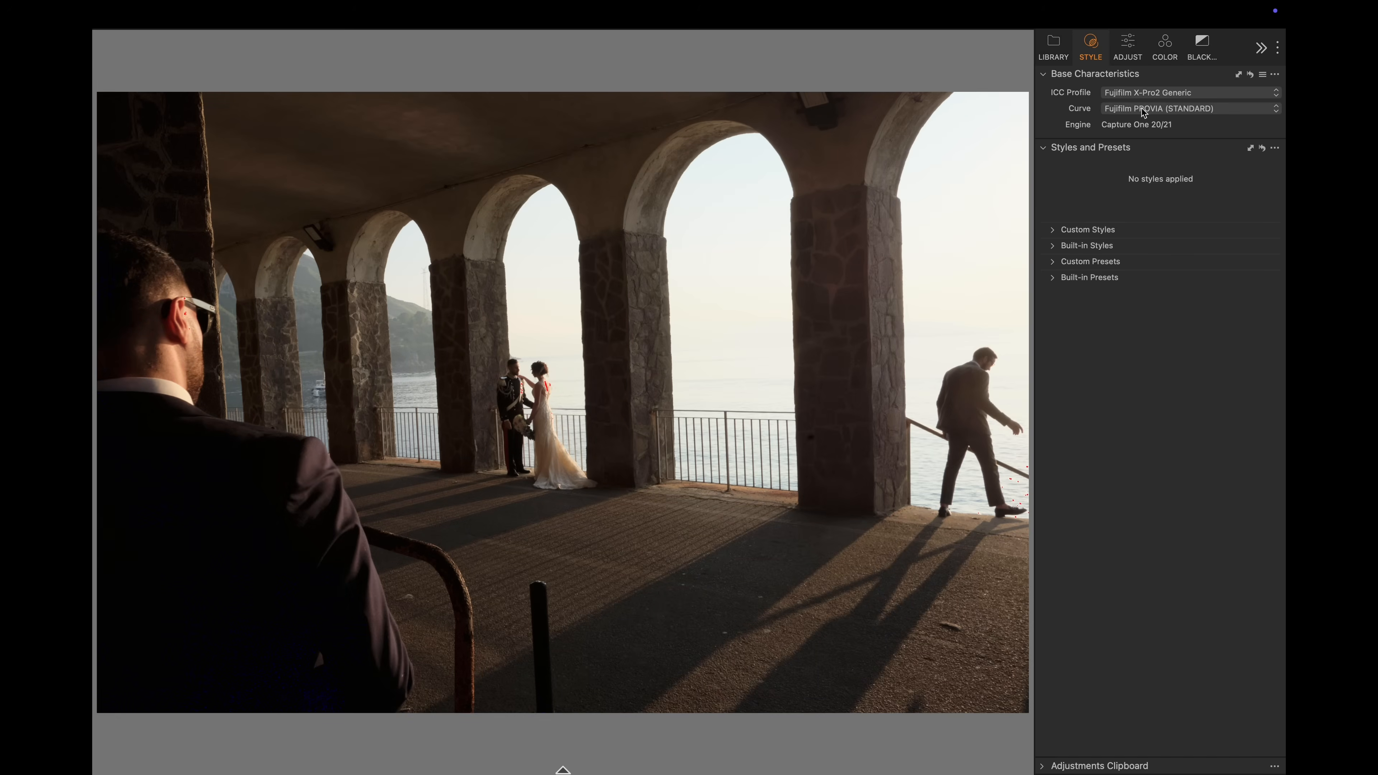
- Lower Highlight to -36 and White to -42 on the exp layer
click(1128, 49)
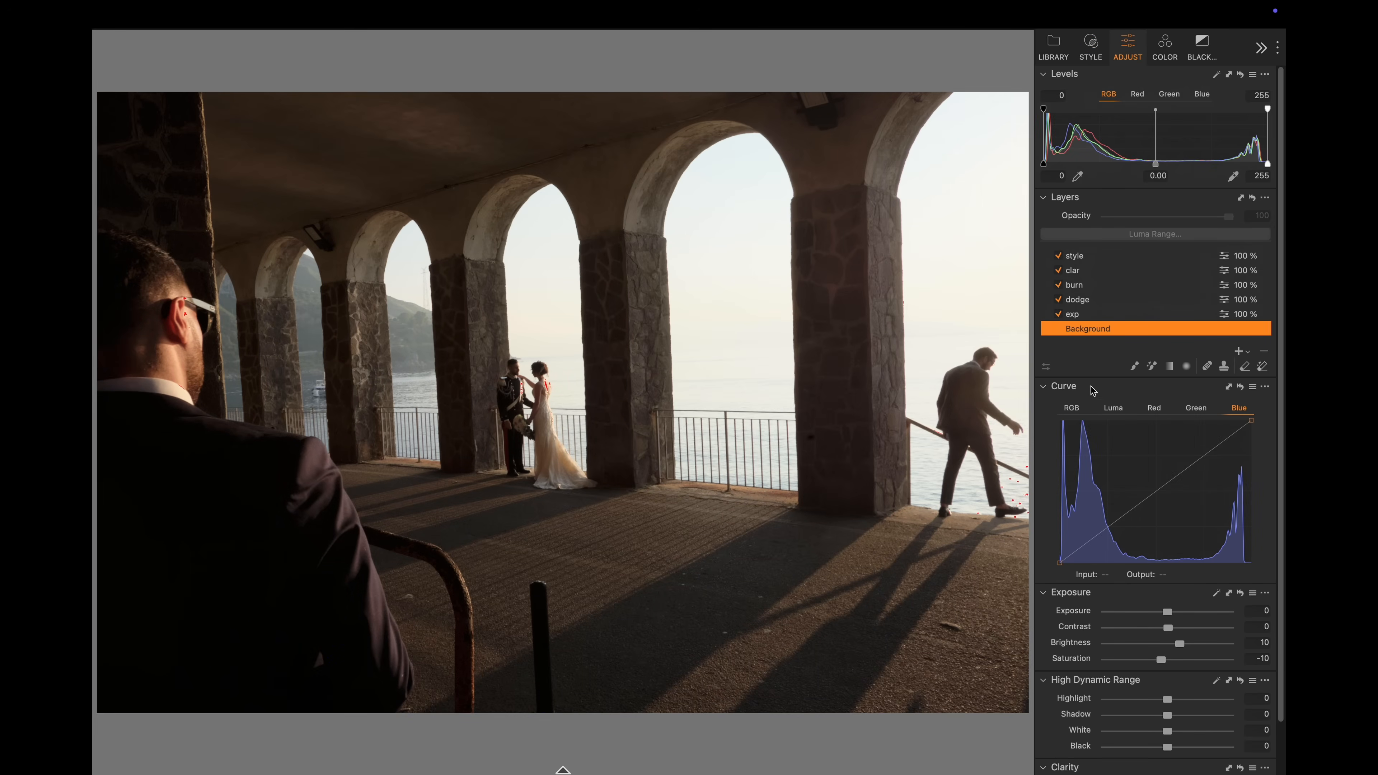
click(1080, 315)
click(1147, 701)
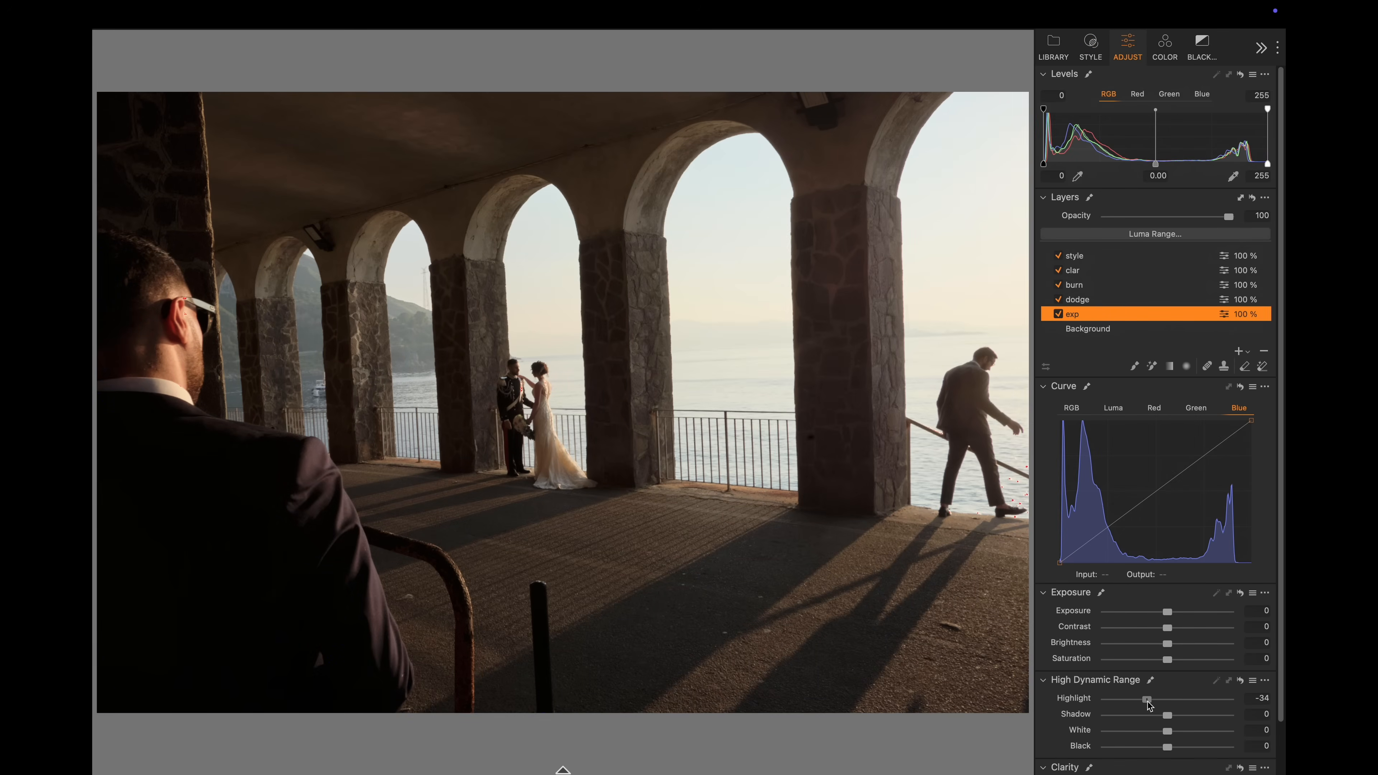
click(1141, 732)
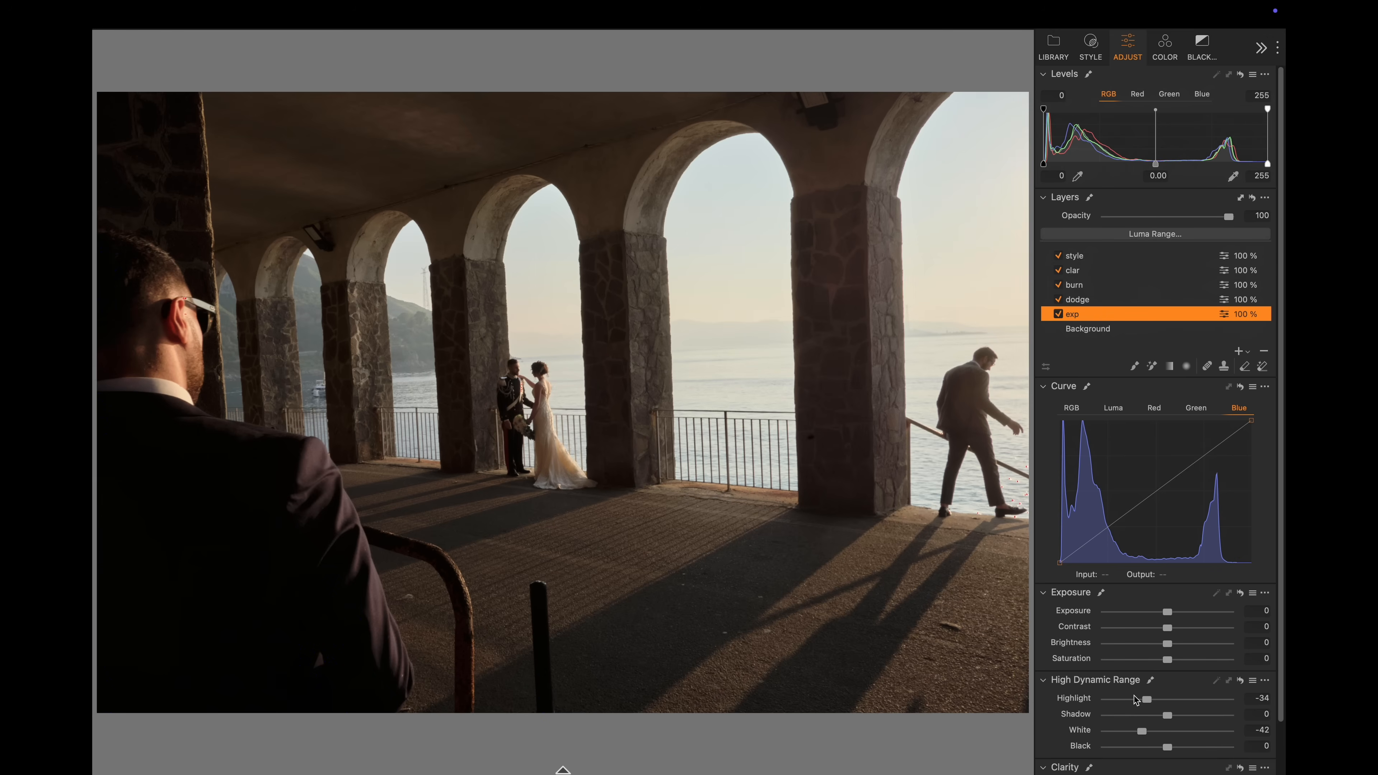
click(1144, 700)
- Examine the stone pillar and railing, the wedding couple and the foreground man's face up close for overexposed highlights
scroll(870, 404, up, 4)
drag(870, 403, 648, 418)
scroll(531, 434, up, 10)
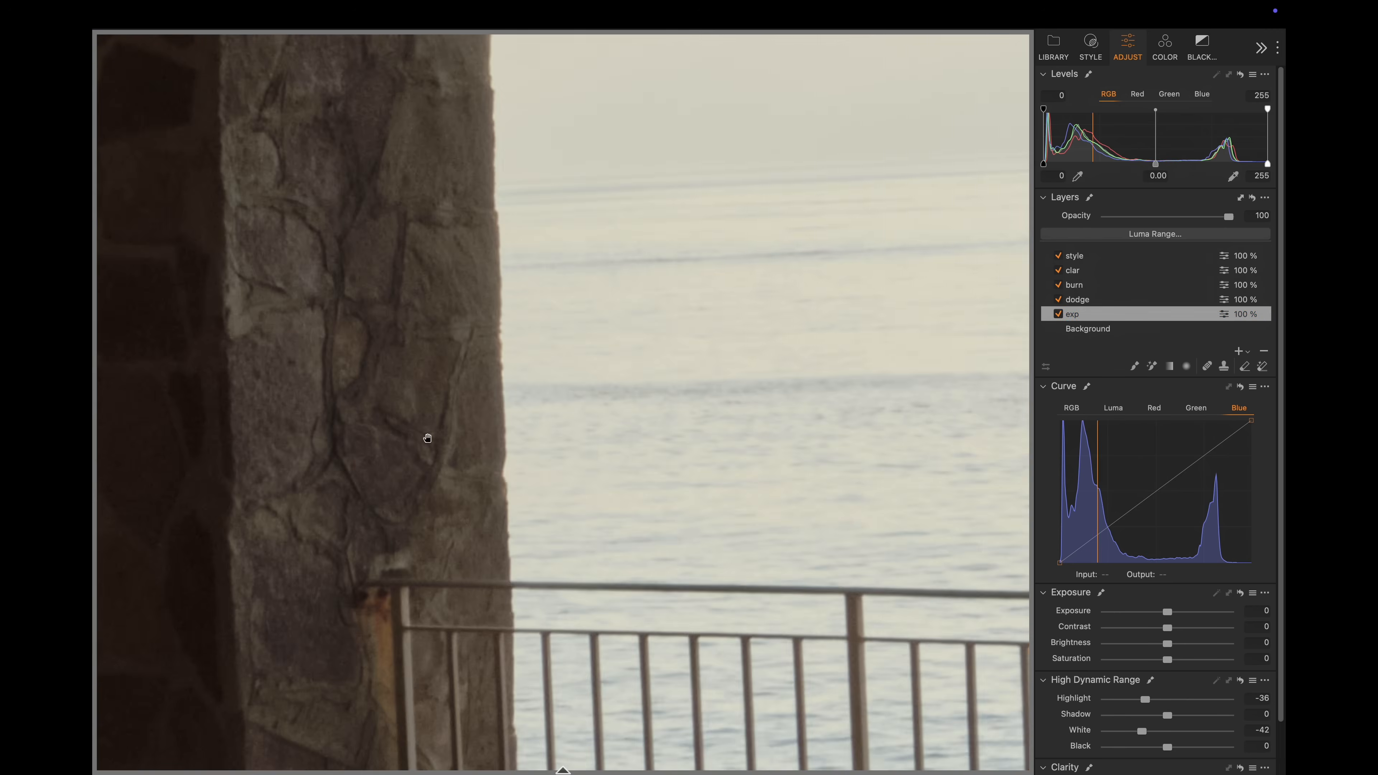
scroll(455, 431, down, 10)
scroll(293, 435, up, 8)
scroll(293, 434, up, 3)
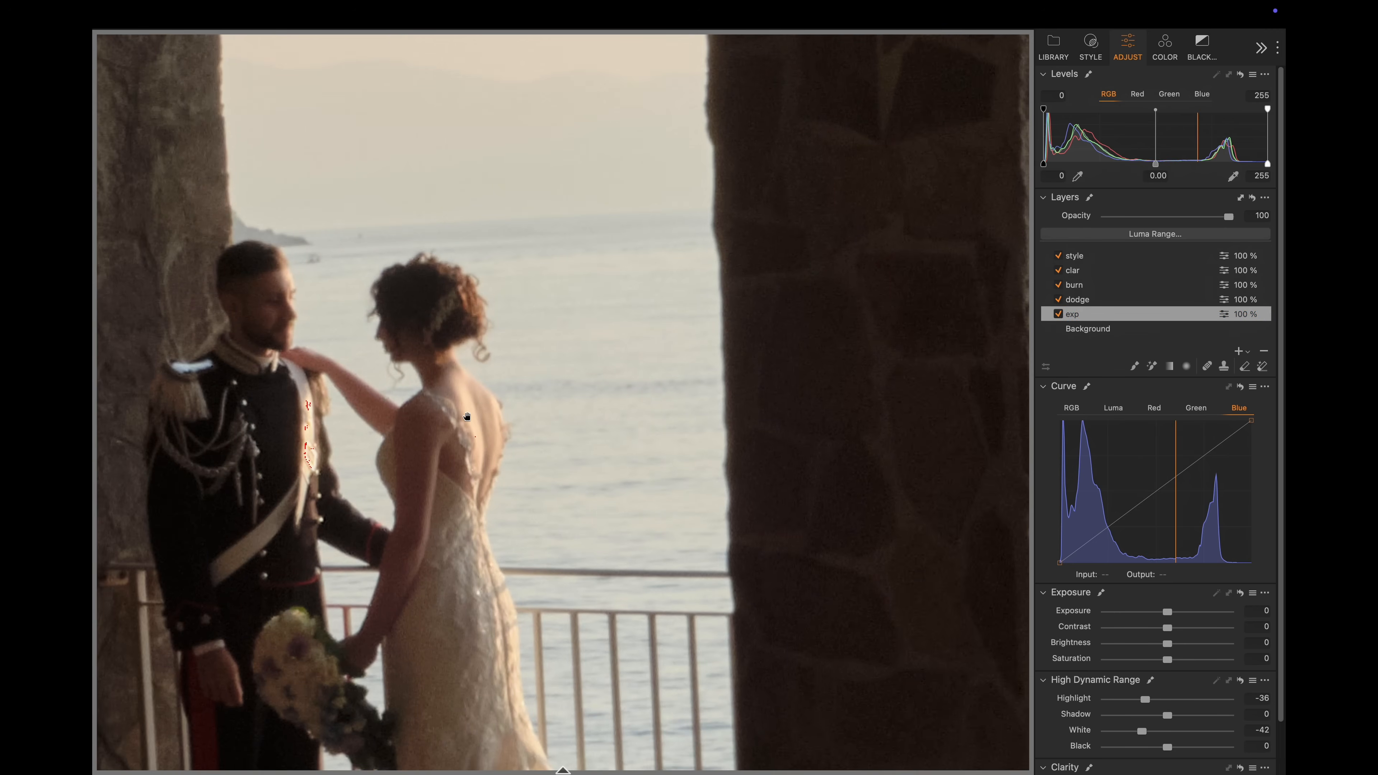
scroll(593, 368, down, 10)
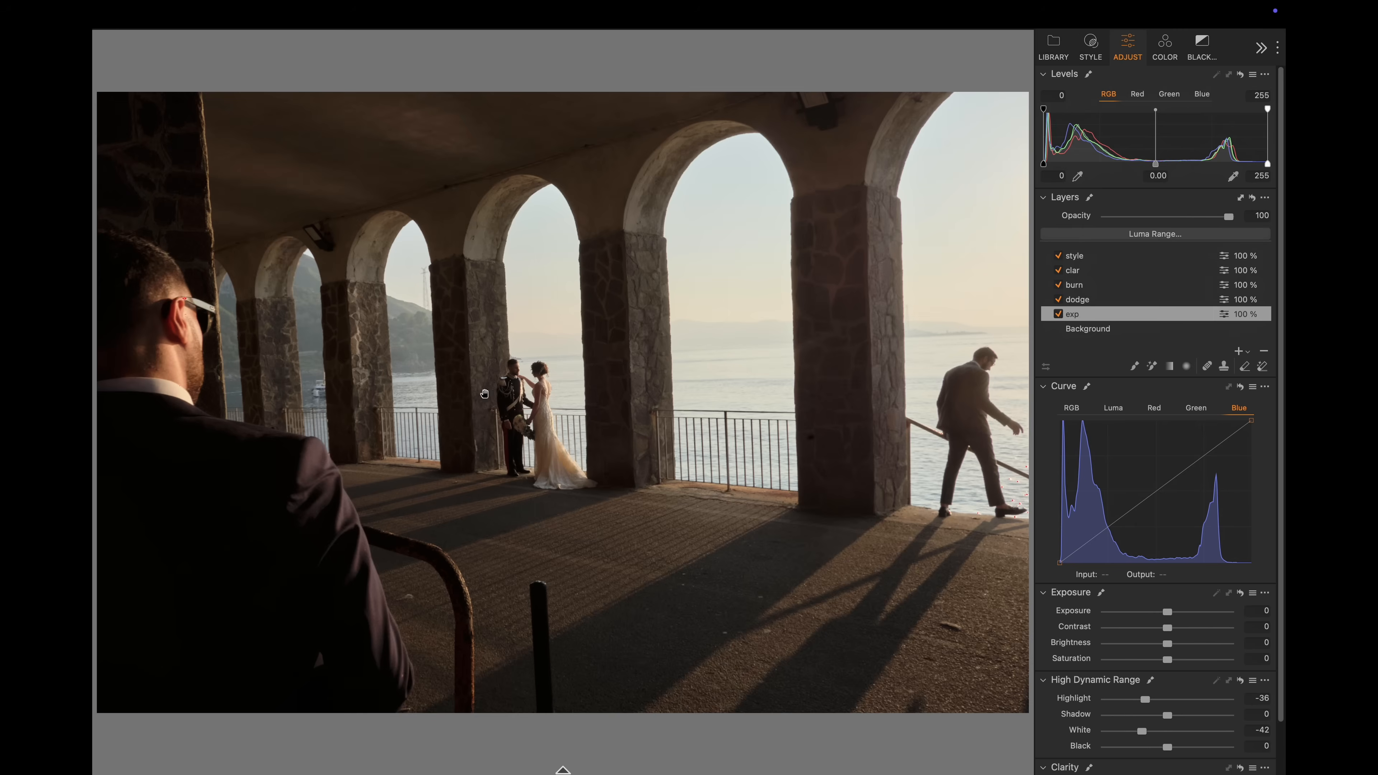
scroll(171, 320, up, 6)
scroll(234, 409, up, 3)
drag(234, 410, 414, 343)
scroll(384, 484, down, 2)
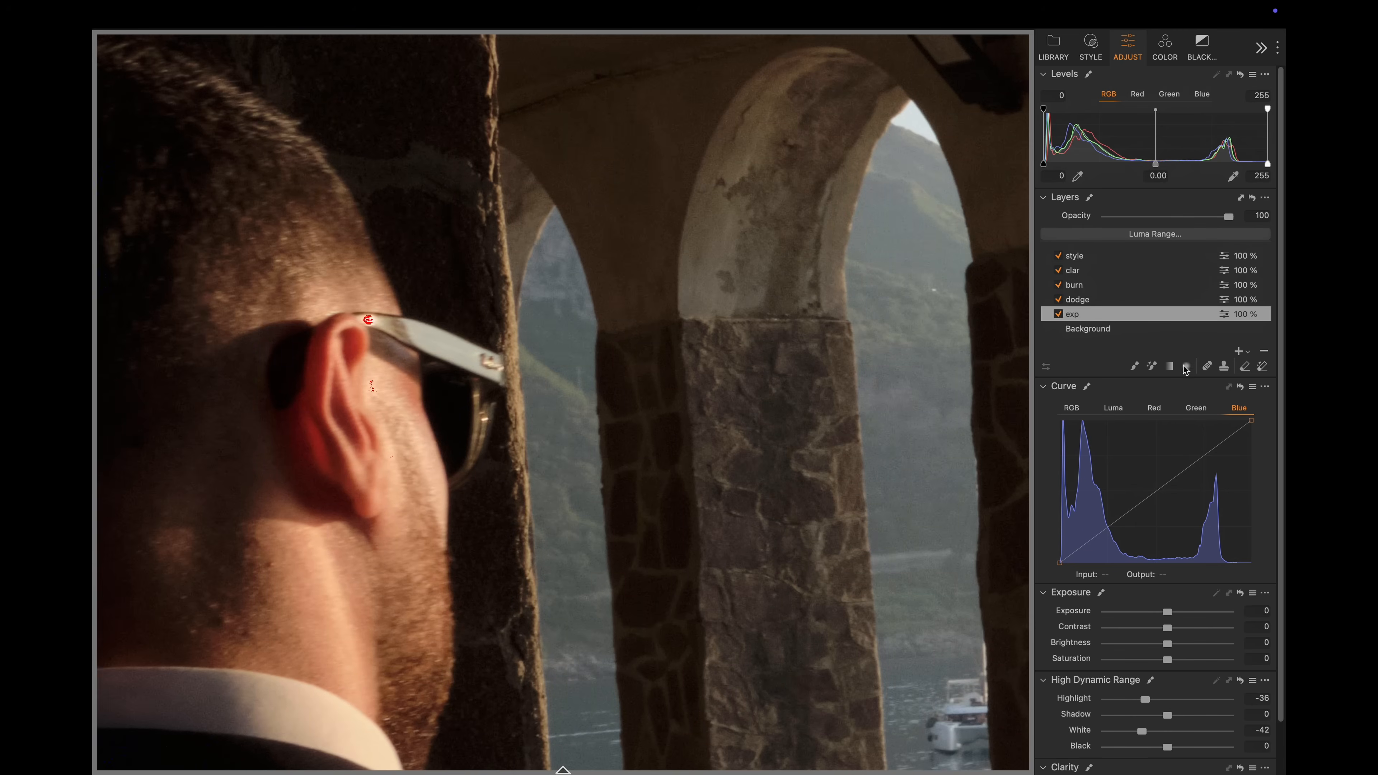
- Add an upper-midtone point to the exp layer's luma curve and settle it near input 166, output 174
click(1112, 408)
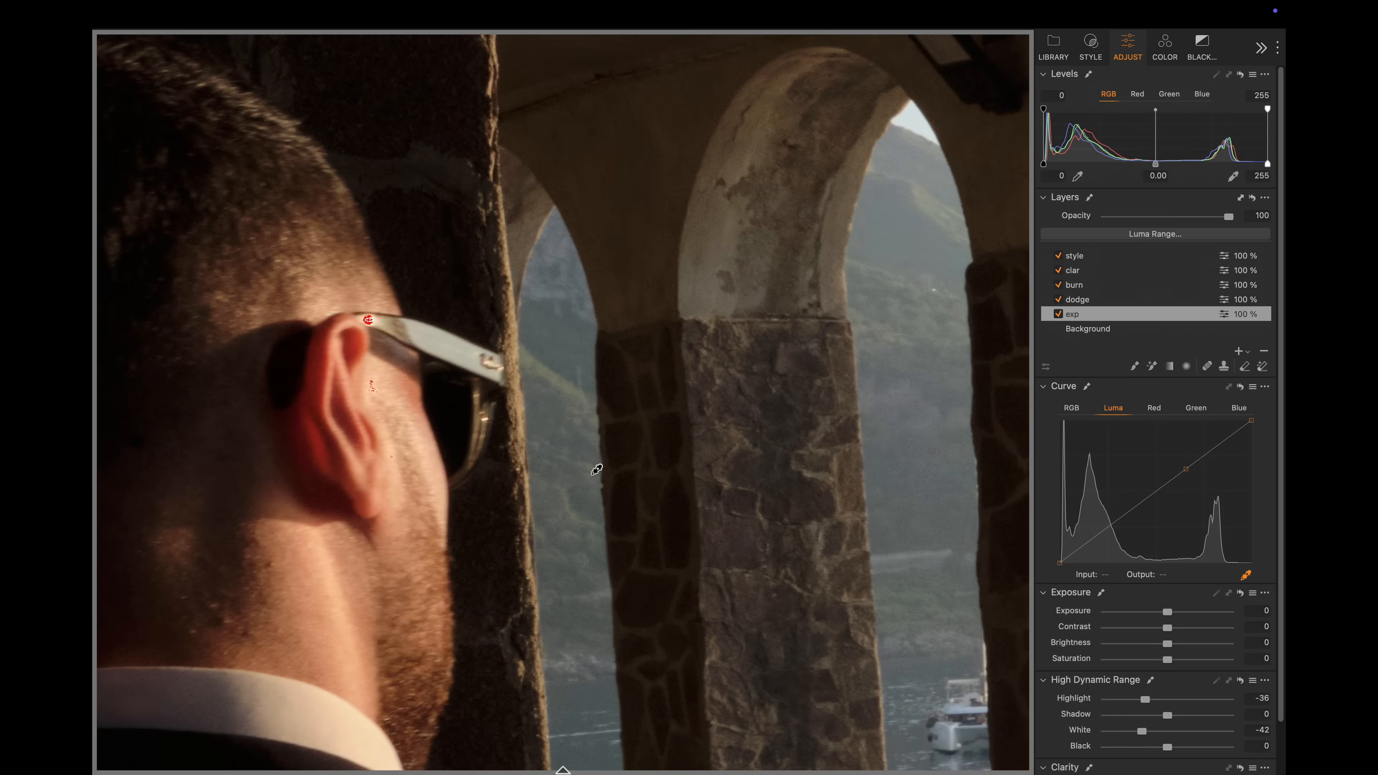
drag(812, 492, 291, 433)
drag(1003, 491, 348, 397)
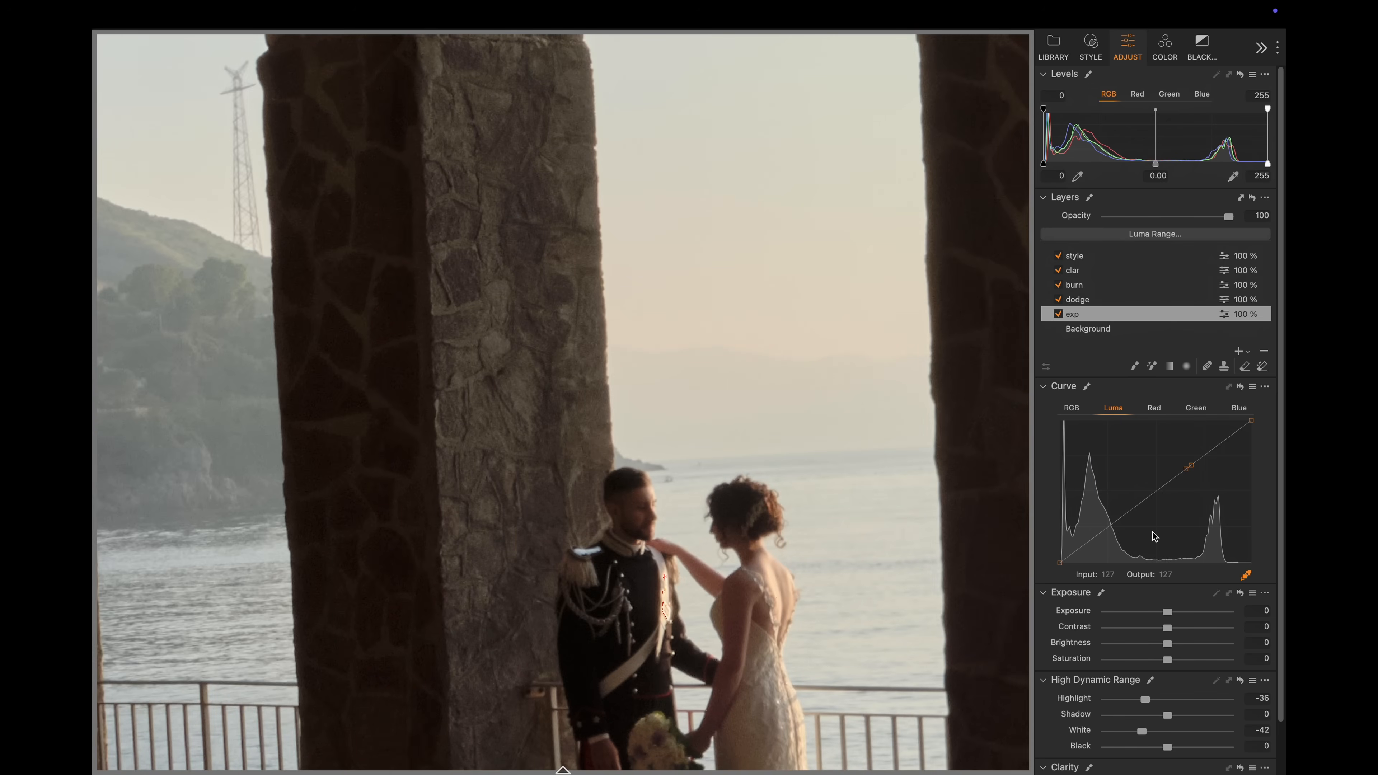
drag(1188, 471, 1180, 470)
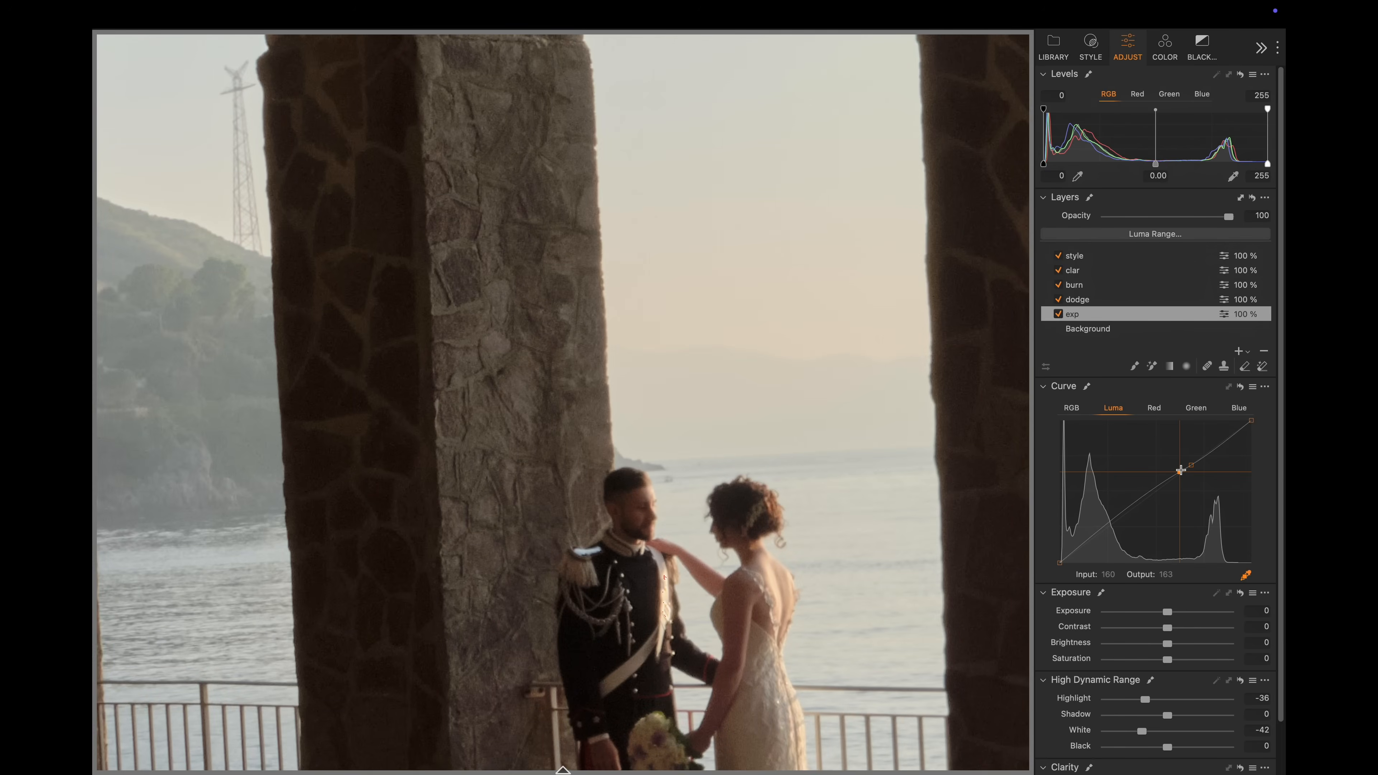
scroll(852, 500, down, 5)
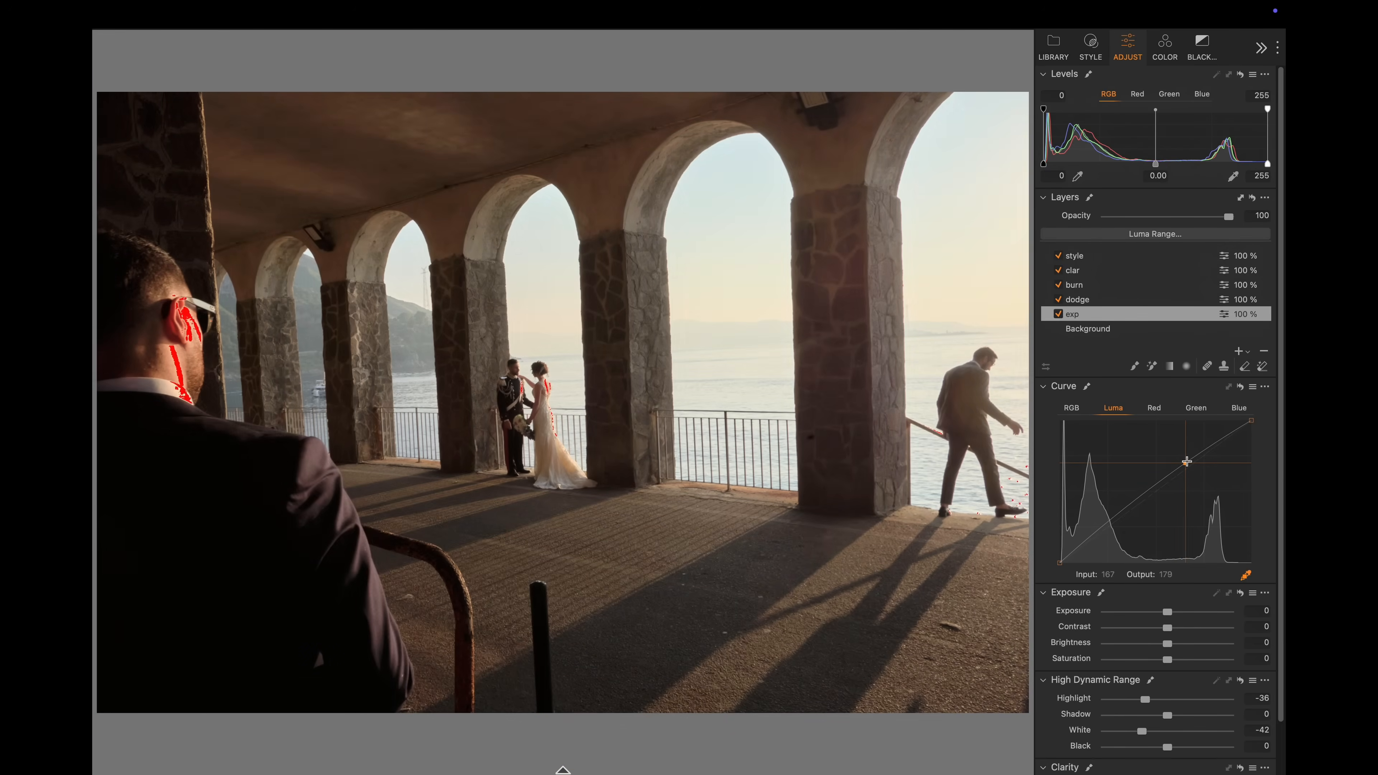
drag(1189, 467, 1186, 464)
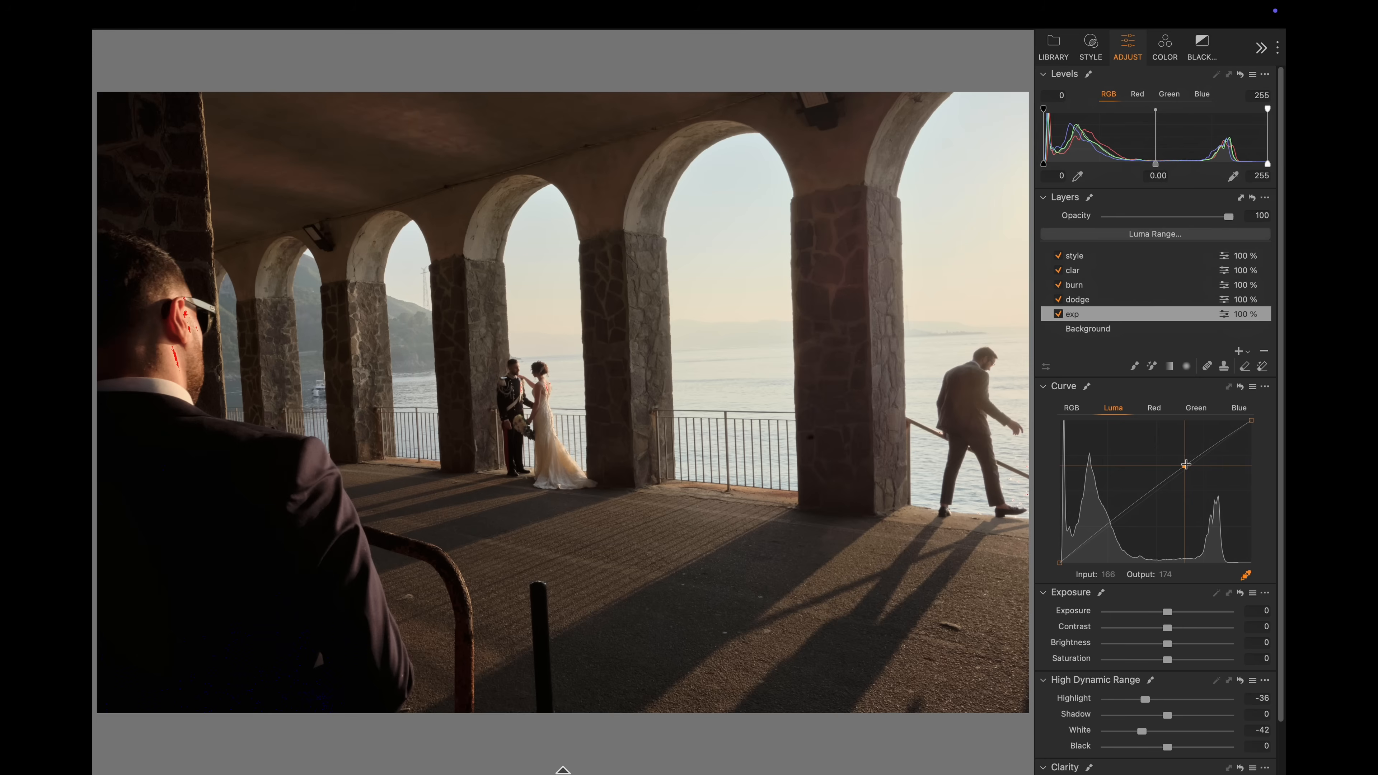
scroll(325, 263, up, 3)
scroll(365, 396, up, 2)
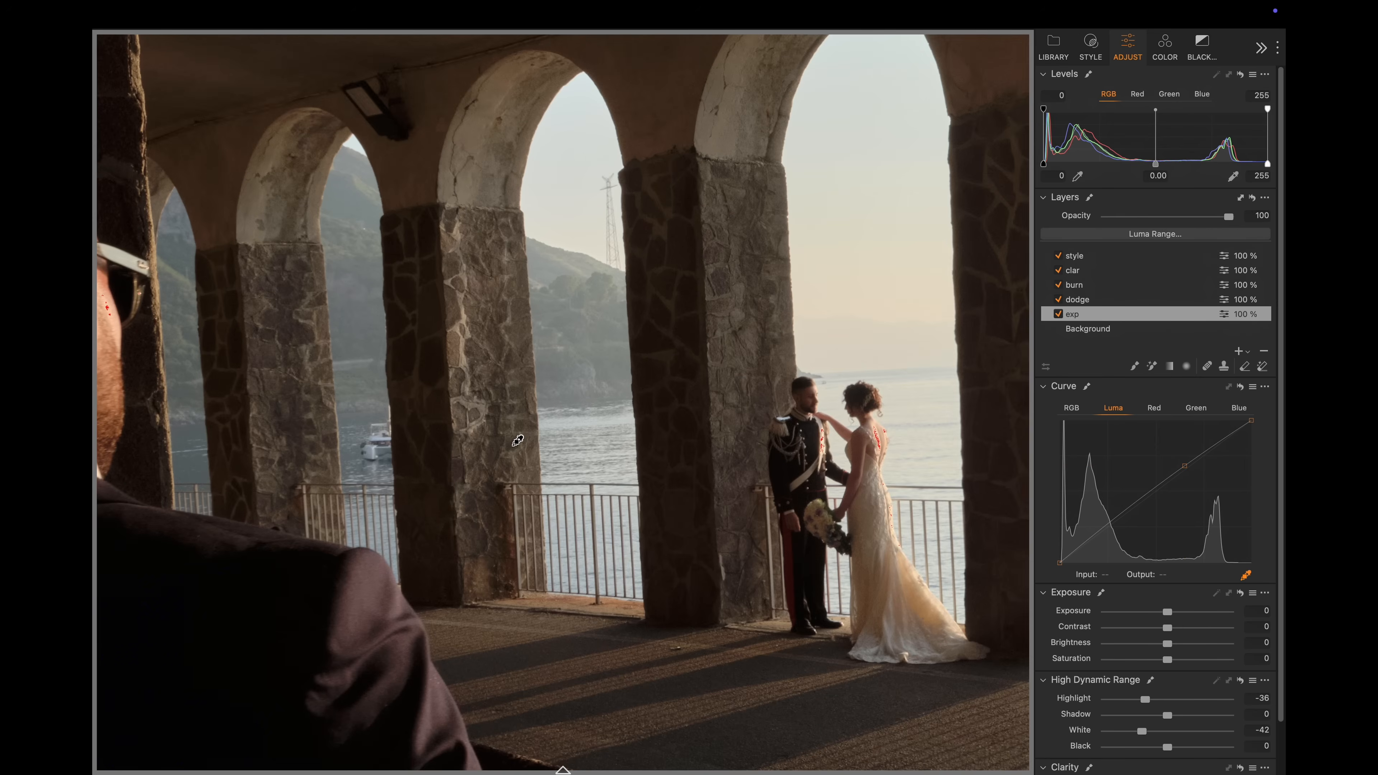
scroll(571, 463, down, 2)
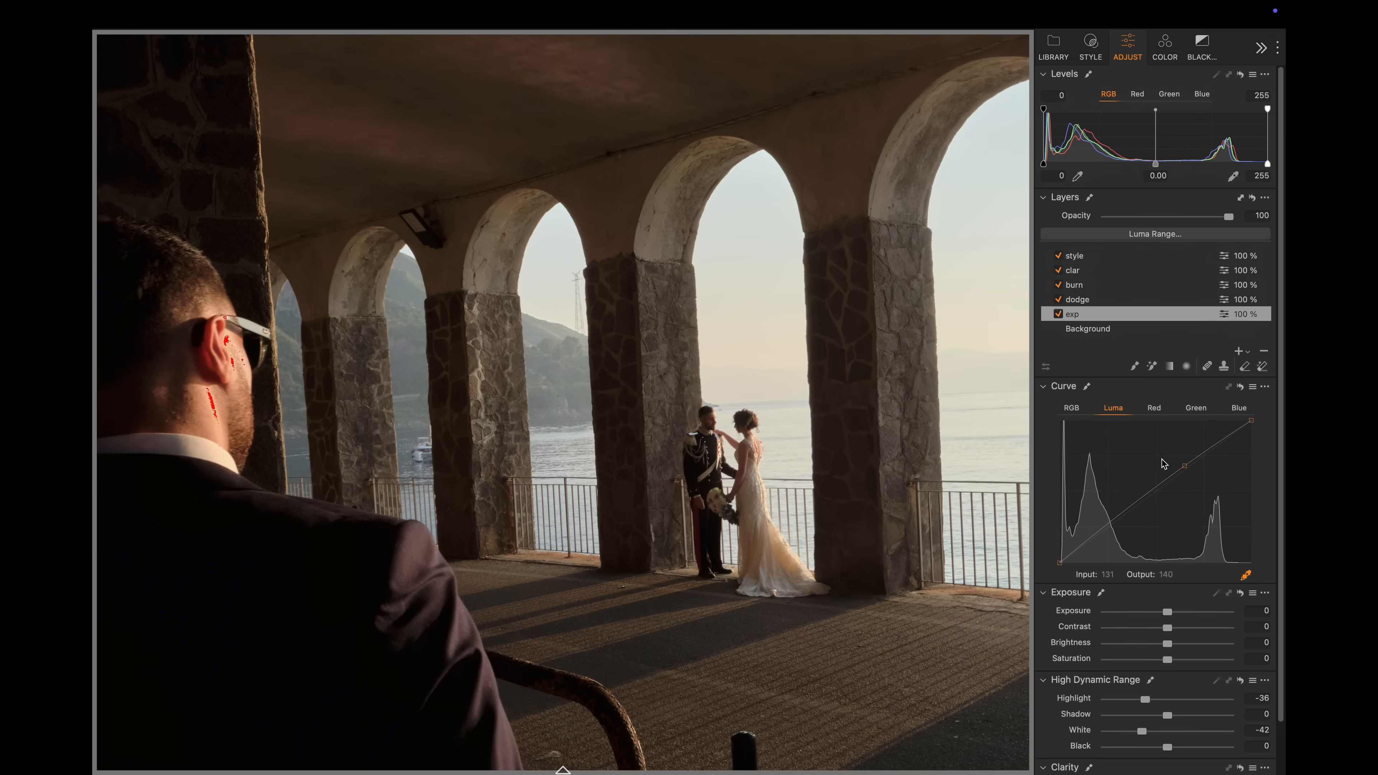
- Pull the exp luma curve's upper point back down near the diagonal and darken the deep shadows with a lowered point
drag(1183, 462, 1175, 472)
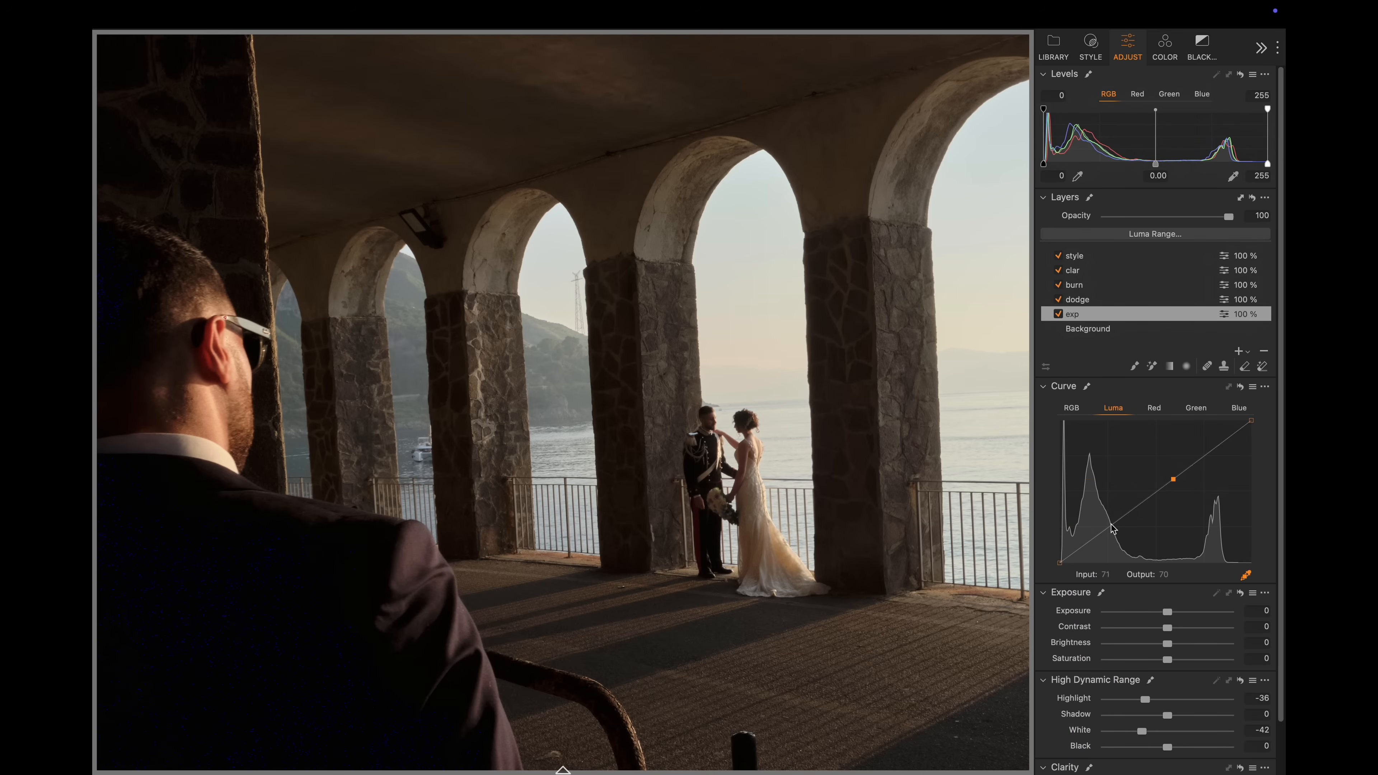
drag(1110, 529, 1081, 556)
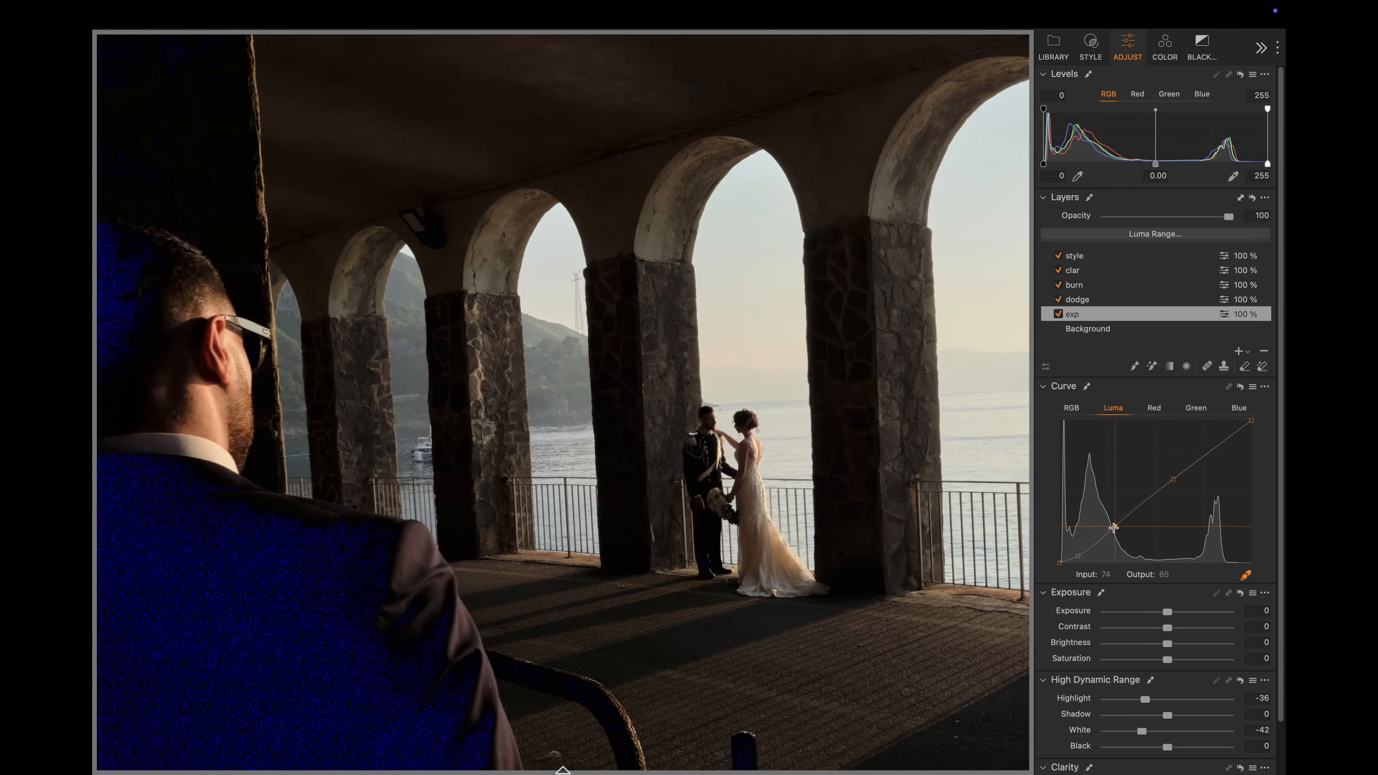
key(BackSpace)
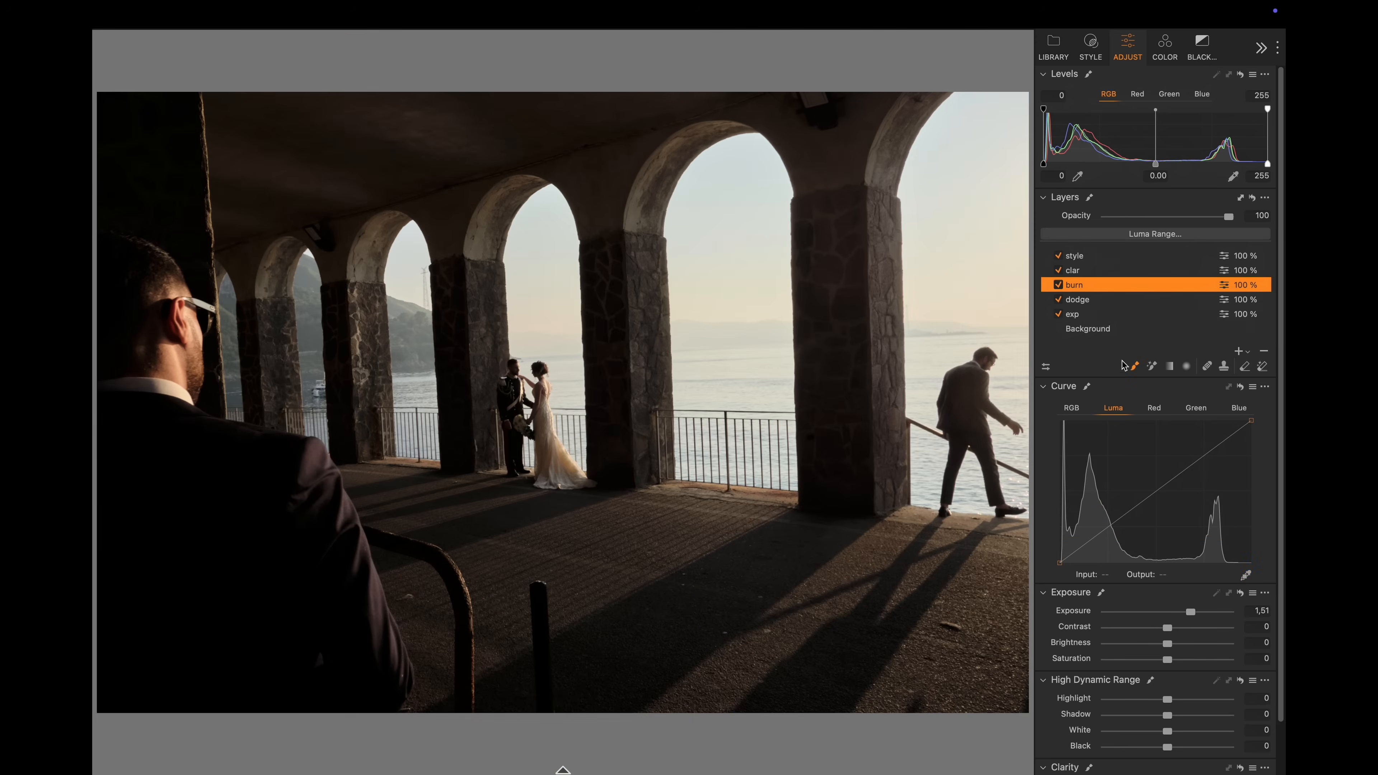
- Brush the dodge layer's darkening over the bright sky and sea behind the arches
click(1076, 299)
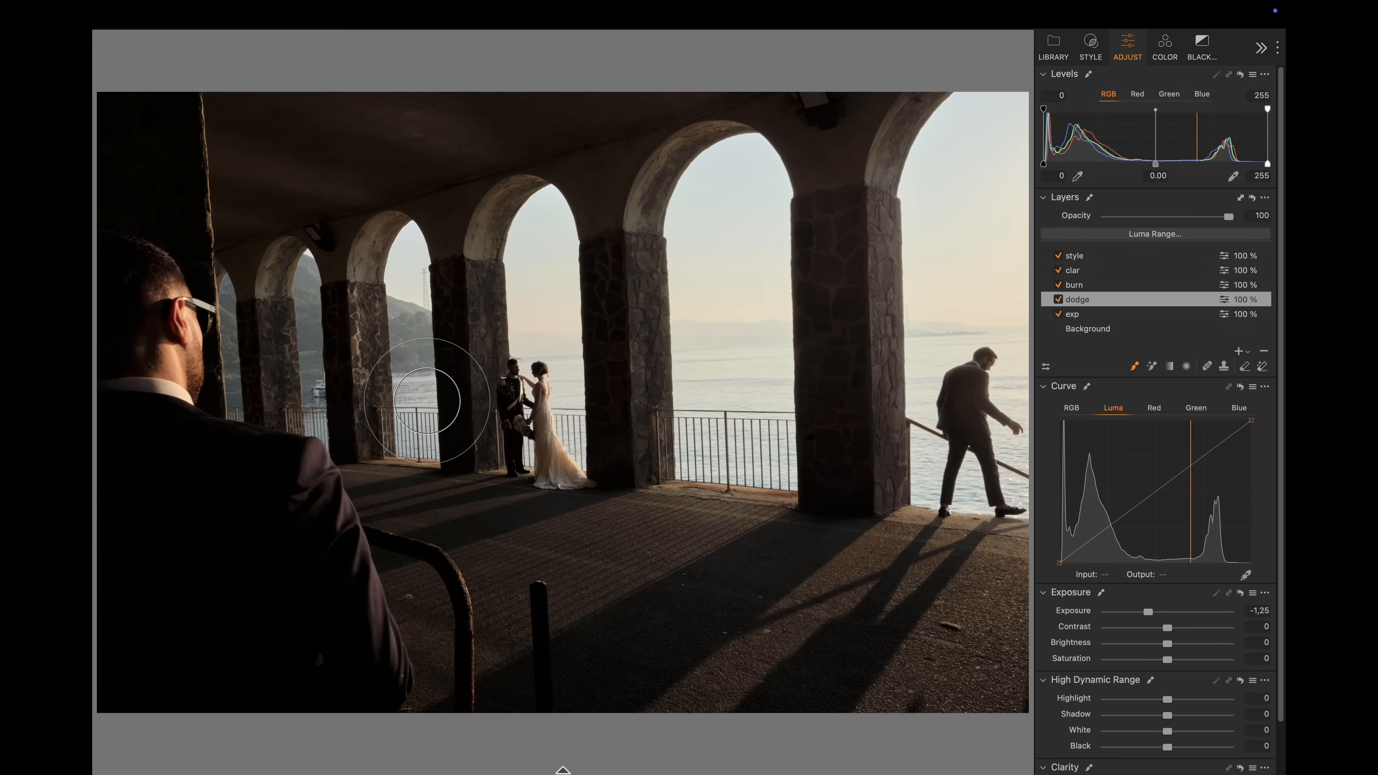
mouse_move(536, 315)
mouse_down()
mouse_move(710, 334)
mouse_move(731, 452)
mouse_move(846, 388)
mouse_up()
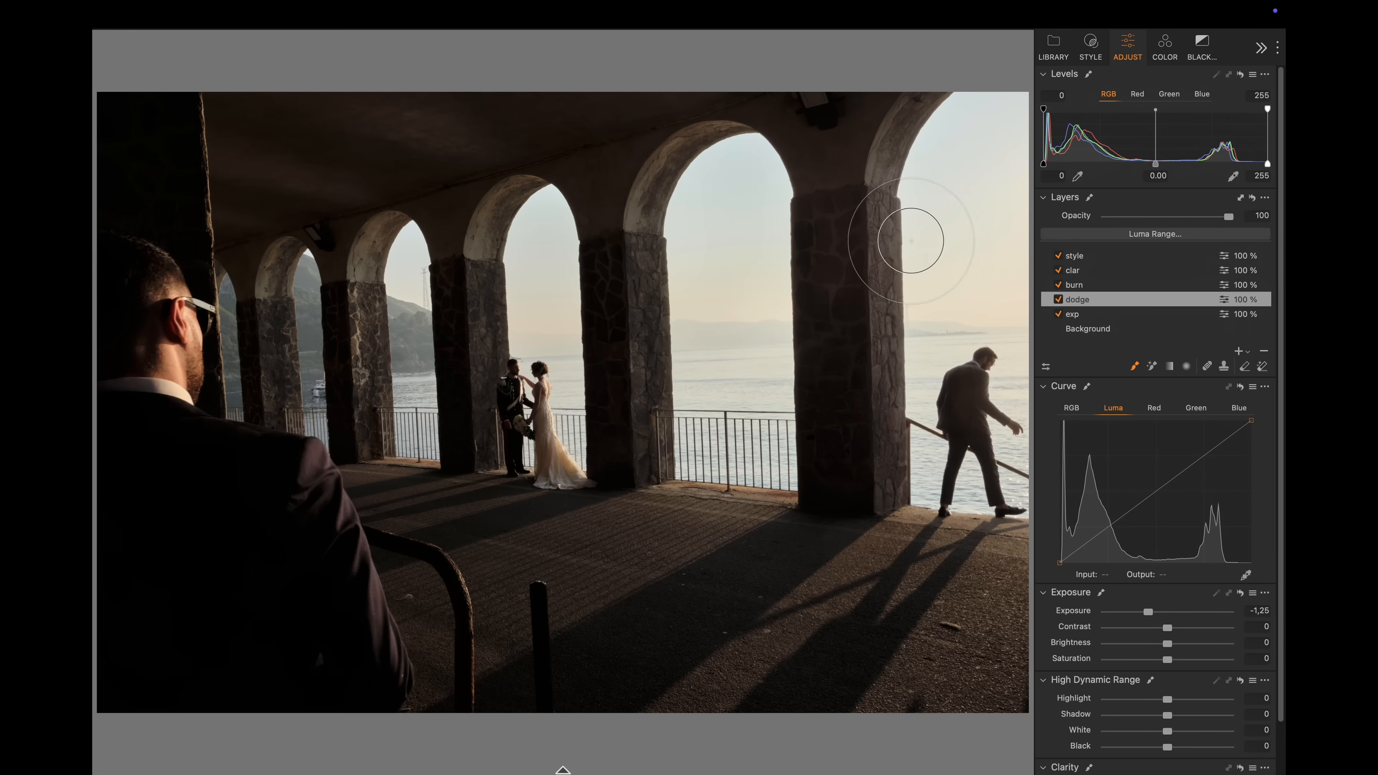
mouse_move(966, 178)
mouse_down()
mouse_move(1029, 259)
mouse_move(952, 169)
mouse_move(921, 370)
mouse_move(967, 392)
mouse_move(973, 482)
mouse_up()
- With a smaller brush, work the dodge layer's mask over the walking man's jacket, shoulders and head
key([)
key([)
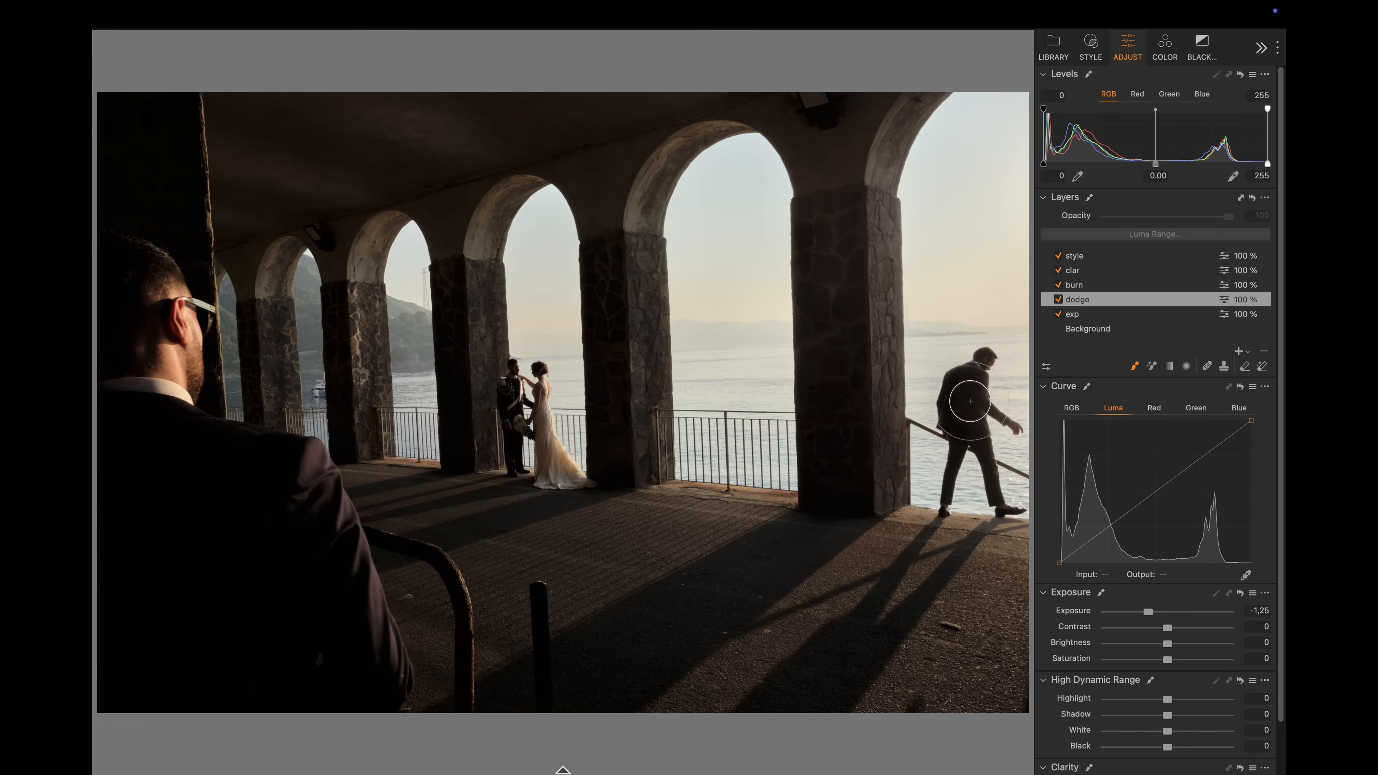
drag(970, 400, 976, 395)
scroll(984, 369, up, 5)
mouse_move(495, 494)
mouse_down()
mouse_move(446, 445)
mouse_move(446, 426)
mouse_up()
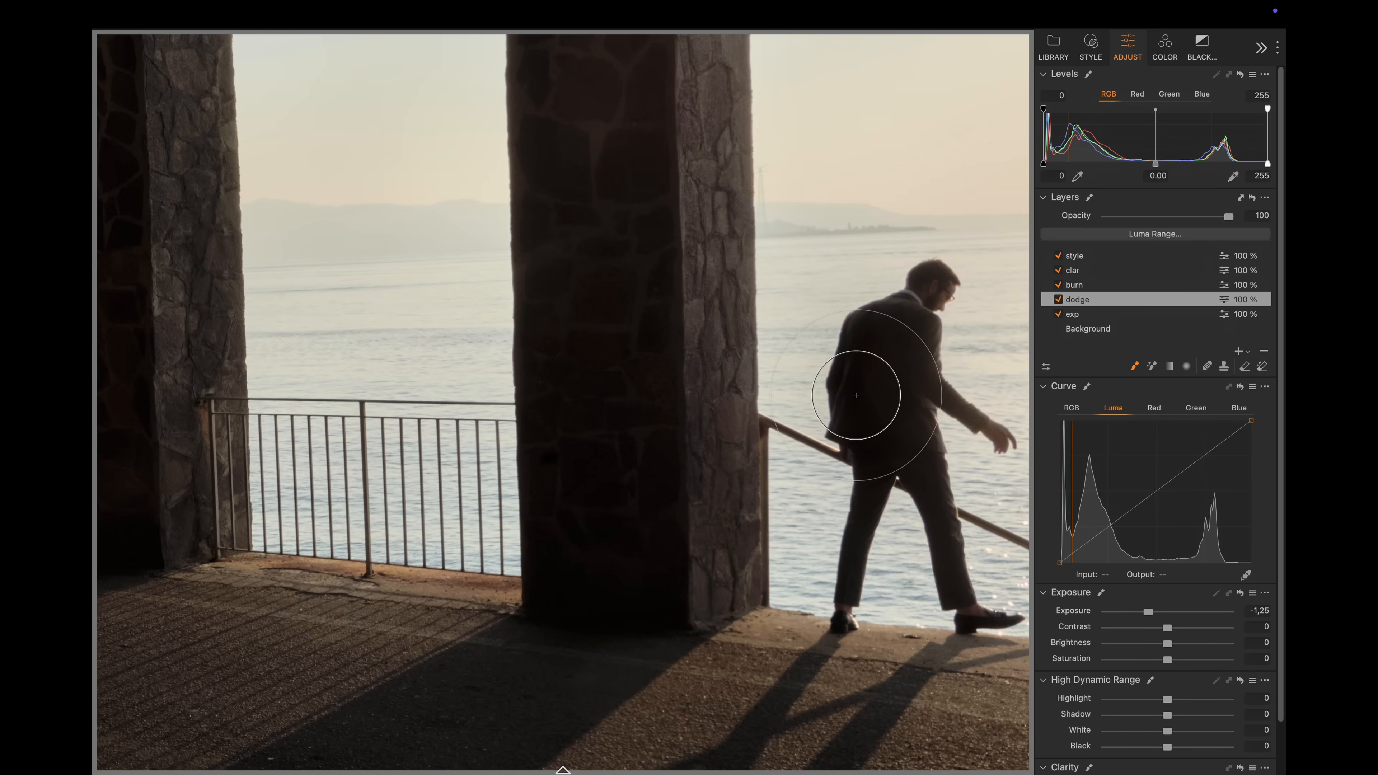
mouse_move(896, 332)
mouse_down()
mouse_move(998, 297)
mouse_move(958, 621)
mouse_move(865, 613)
mouse_move(876, 446)
mouse_move(976, 266)
mouse_up()
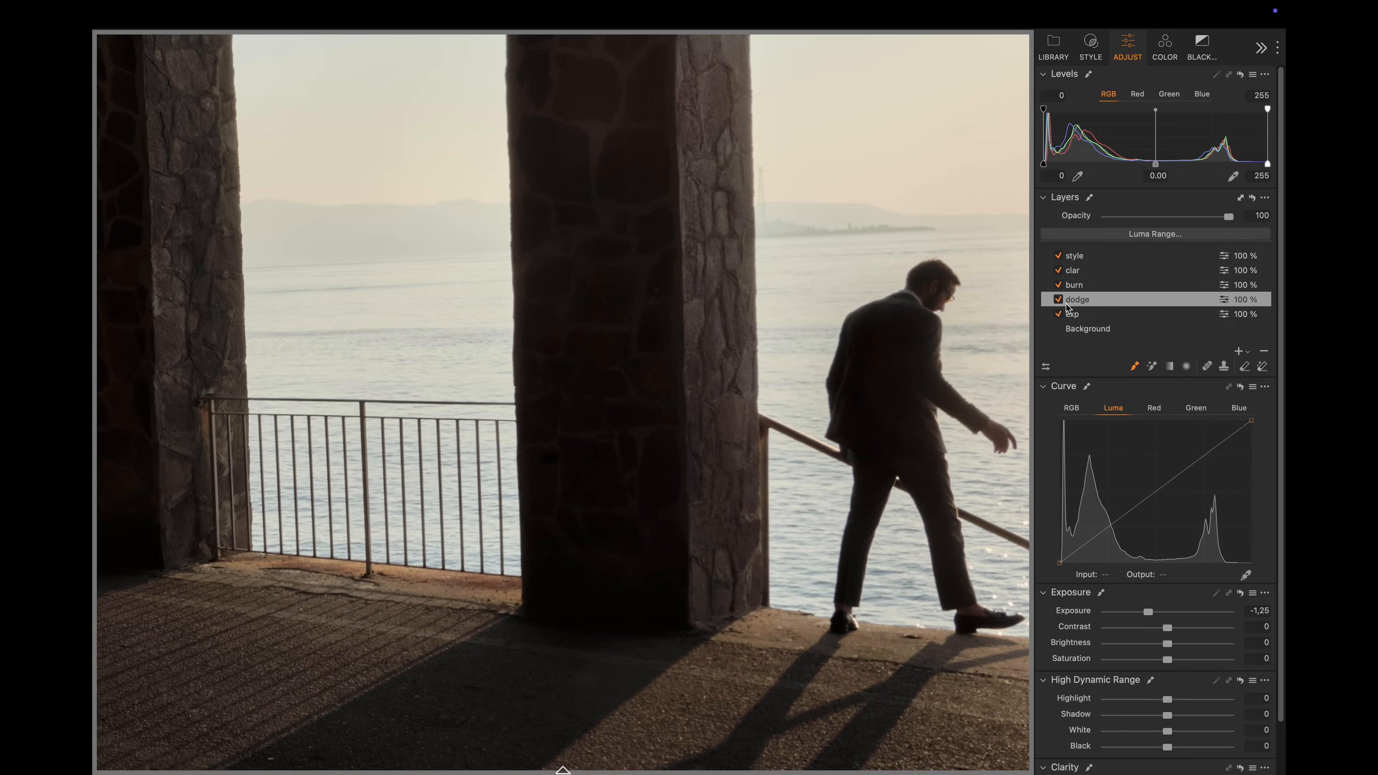
click(1066, 306)
scroll(927, 350, down, 5)
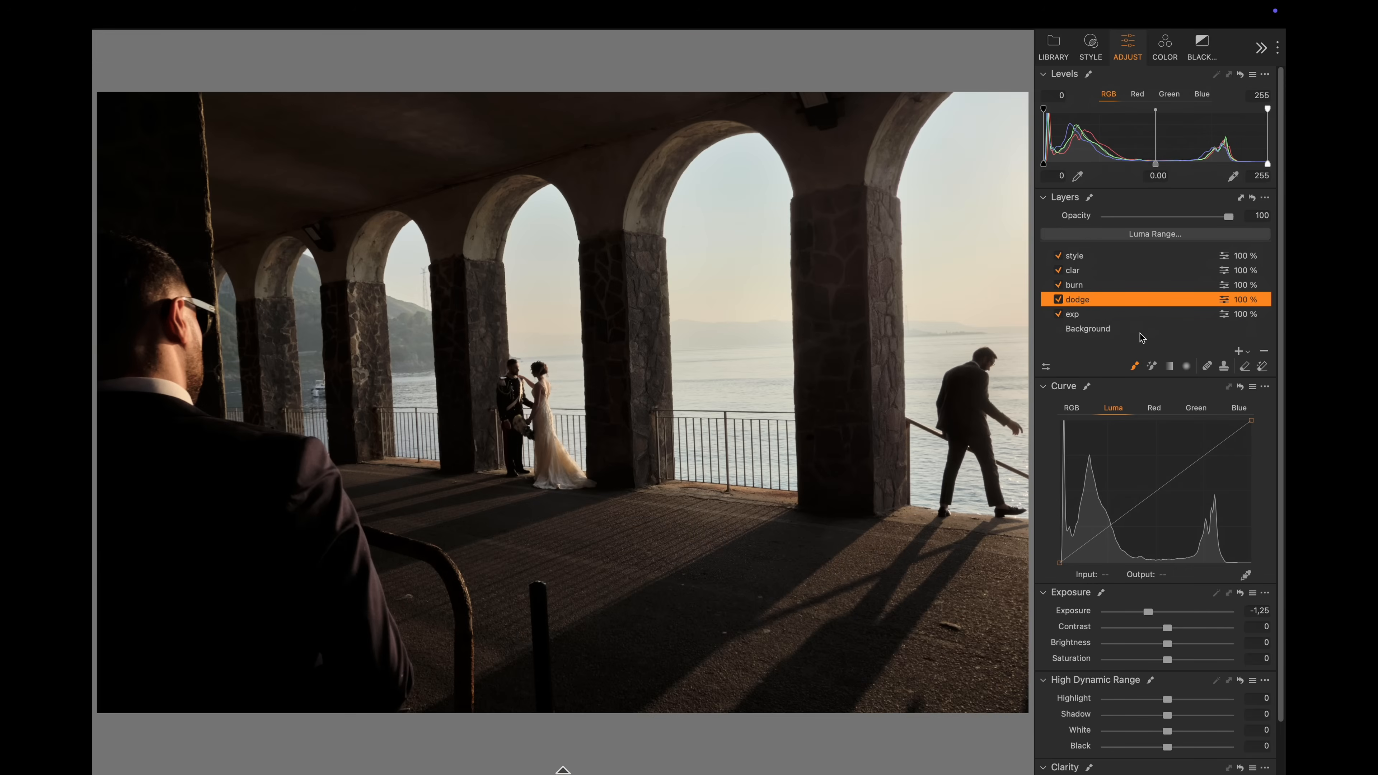
- Brush the burn layer over the foreground man's dark jacket
click(1086, 285)
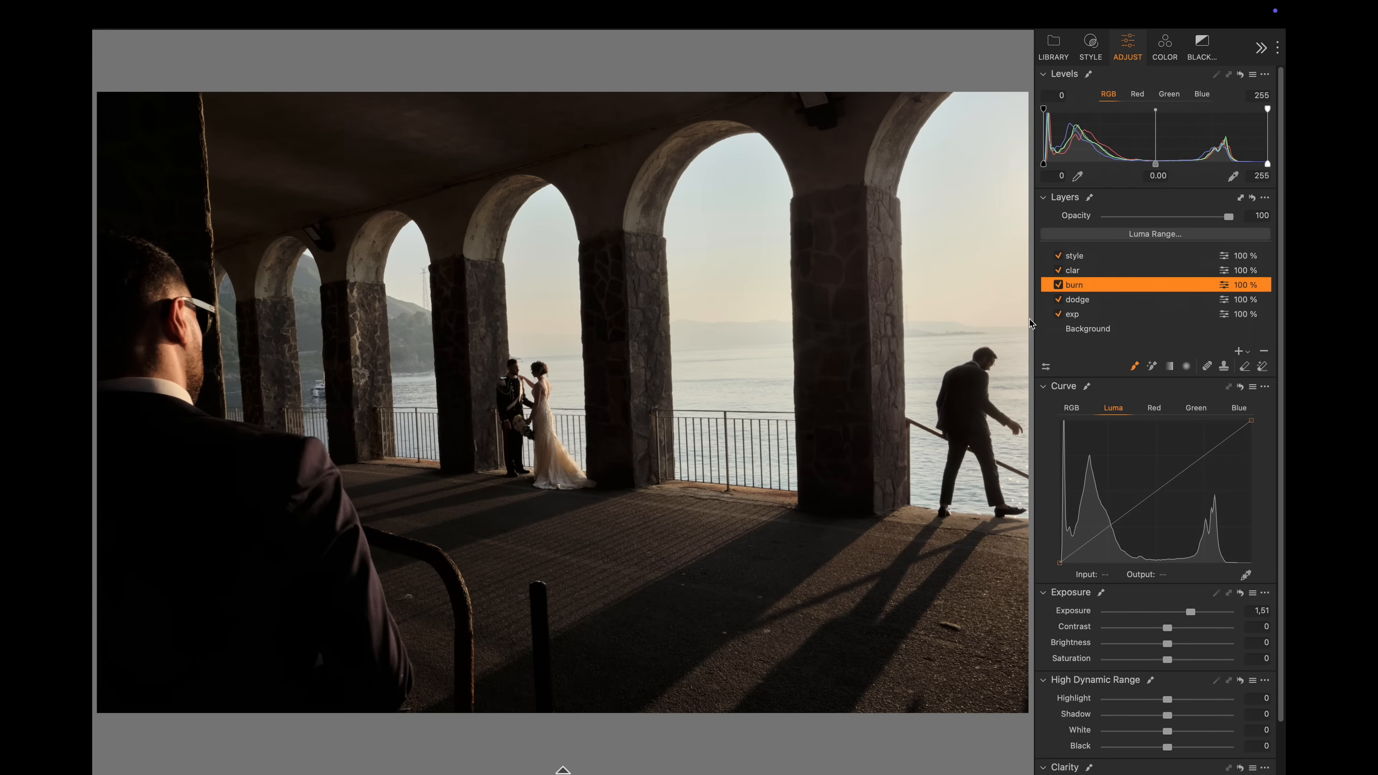
drag(206, 548, 243, 548)
mouse_move(204, 548)
mouse_down()
mouse_move(204, 563)
mouse_move(249, 534)
mouse_move(162, 612)
mouse_move(263, 608)
mouse_up()
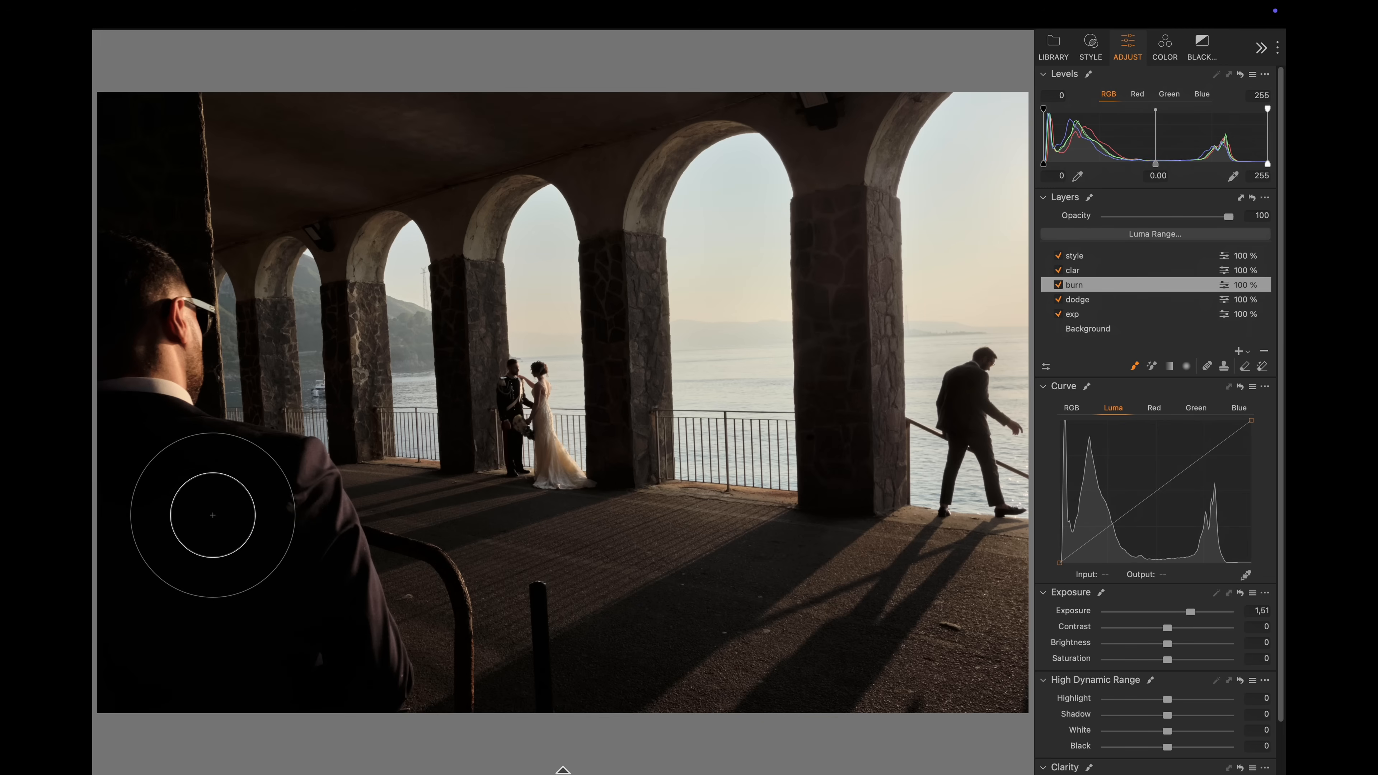
- Brush the burn layer's brightening across the vaulted ceiling and the dark pillar behind the foreground man
scroll(396, 304, up, 2)
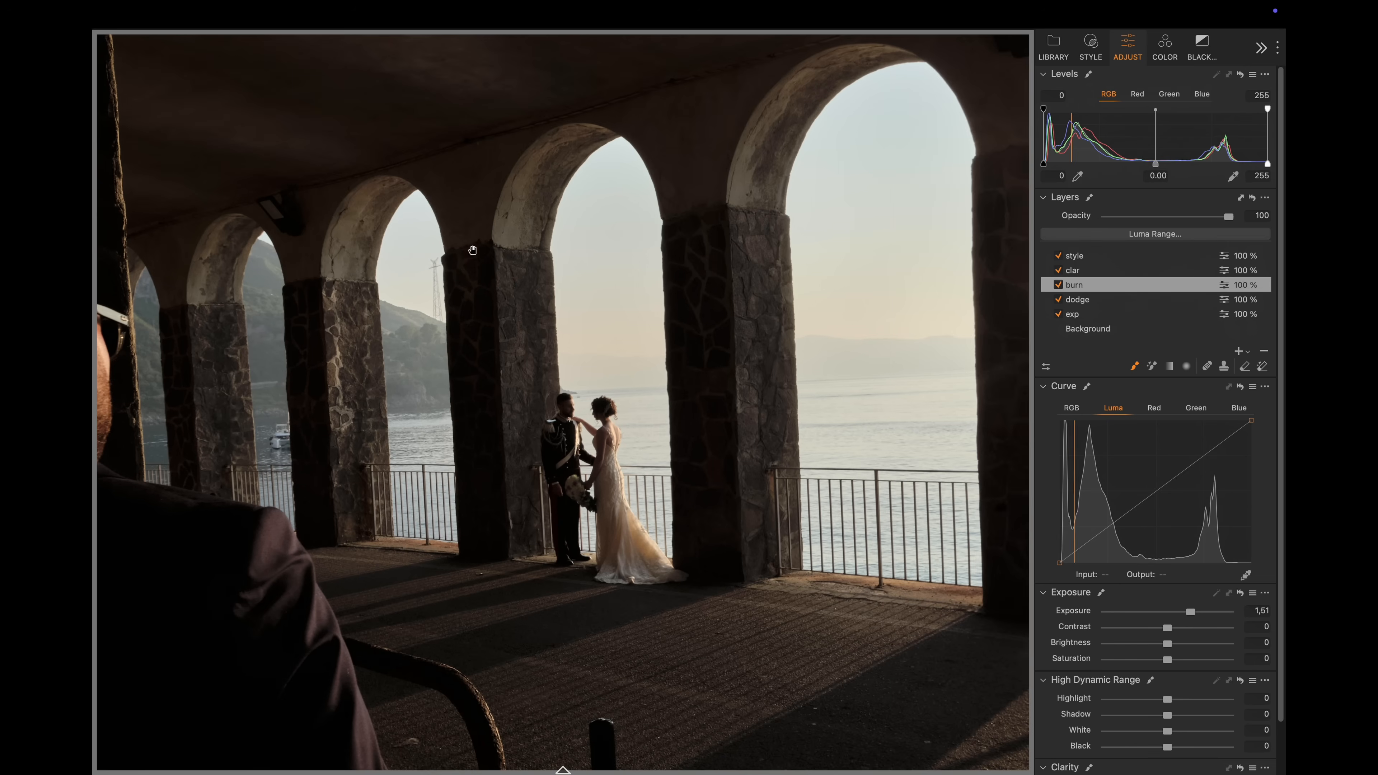
drag(468, 243, 611, 276)
drag(505, 166, 448, 166)
mouse_move(481, 111)
mouse_down()
mouse_move(576, 92)
mouse_move(383, 22)
mouse_move(645, 106)
mouse_up()
mouse_move(349, 170)
mouse_down()
mouse_move(324, 167)
mouse_move(629, 189)
mouse_up()
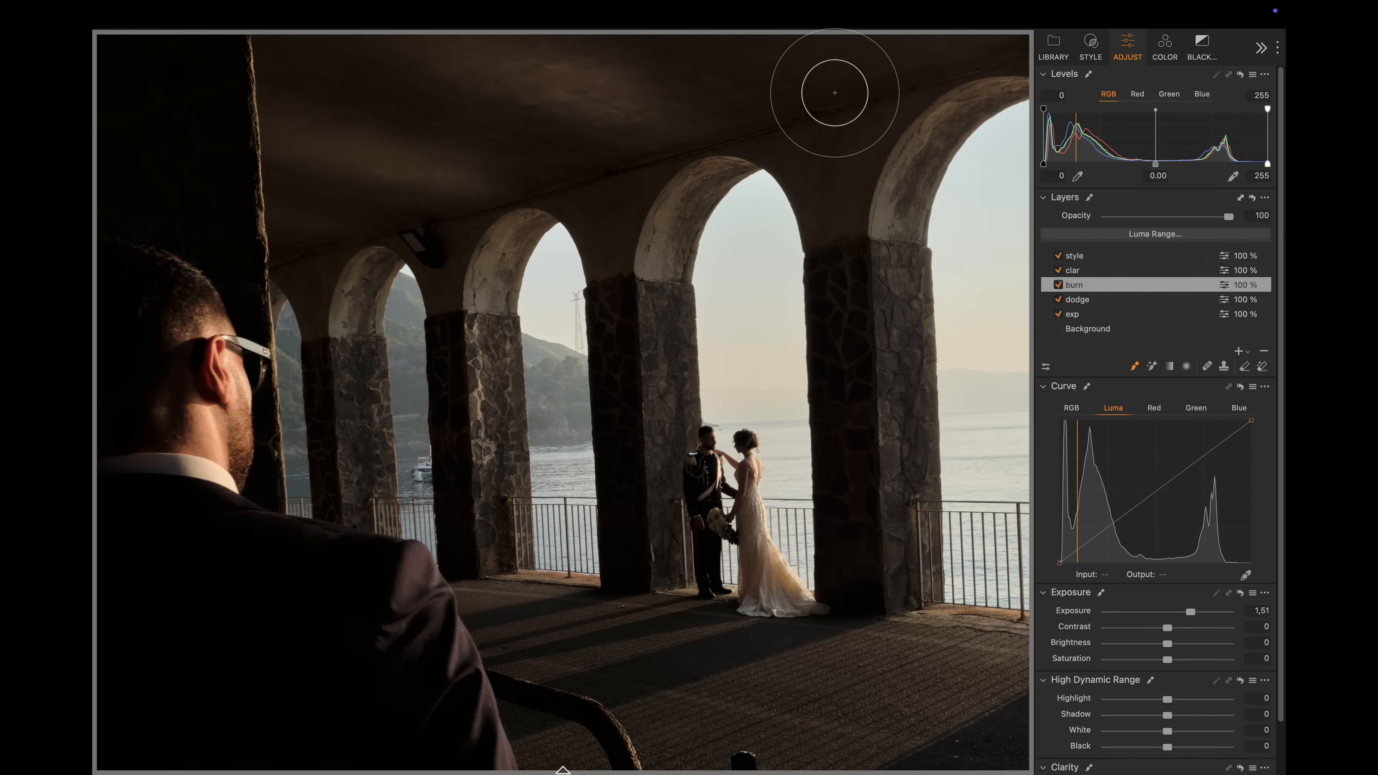
mouse_move(324, 215)
mouse_down()
mouse_move(333, 227)
mouse_move(266, 215)
mouse_move(139, 302)
mouse_move(130, 277)
mouse_move(136, 332)
mouse_move(214, 218)
mouse_move(218, 189)
mouse_up()
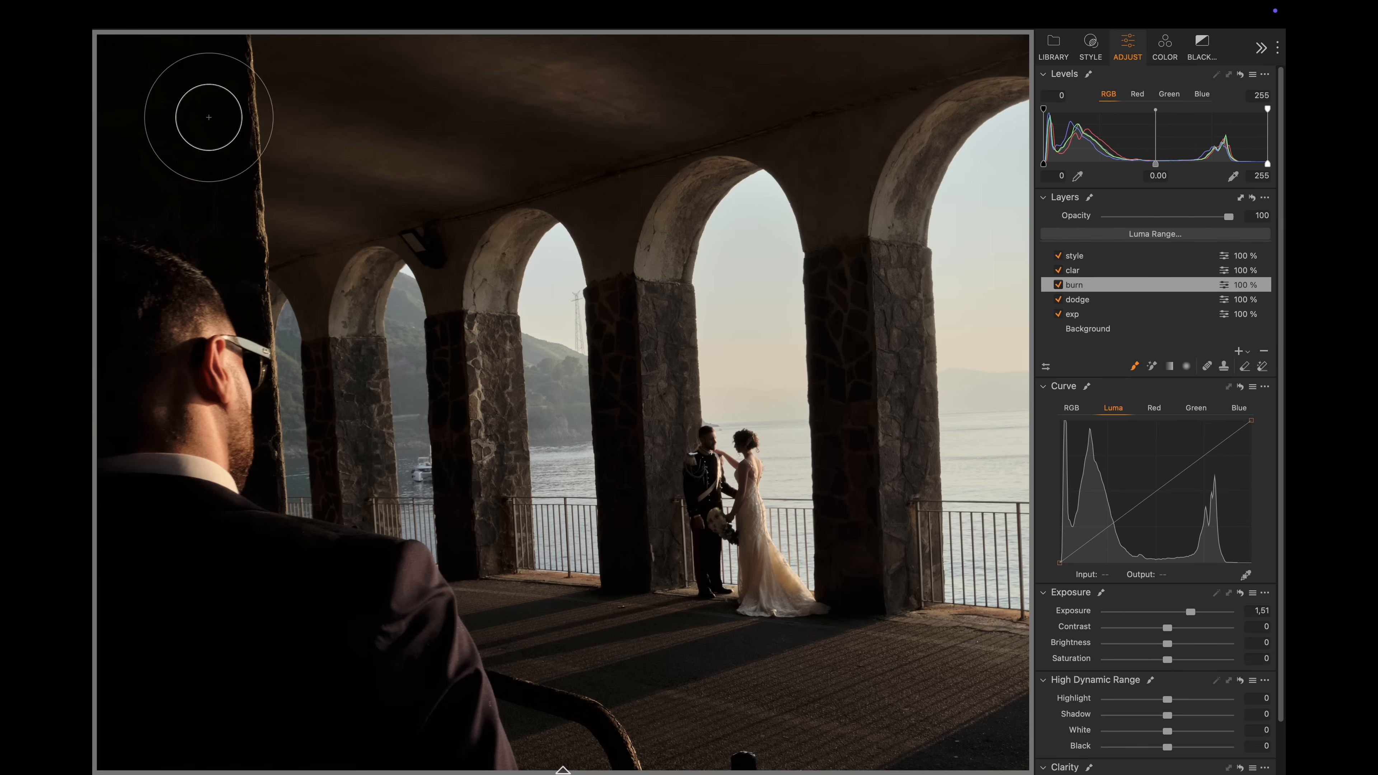
- Brush the burn layer along the ceiling edge and the upper walls around the arches
drag(349, 136, 965, 86)
mouse_move(802, 220)
mouse_down()
mouse_move(767, 548)
mouse_move(878, 168)
mouse_up()
mouse_move(557, 171)
mouse_down()
mouse_move(630, 624)
mouse_move(713, 178)
mouse_move(643, 363)
mouse_move(693, 213)
mouse_up()
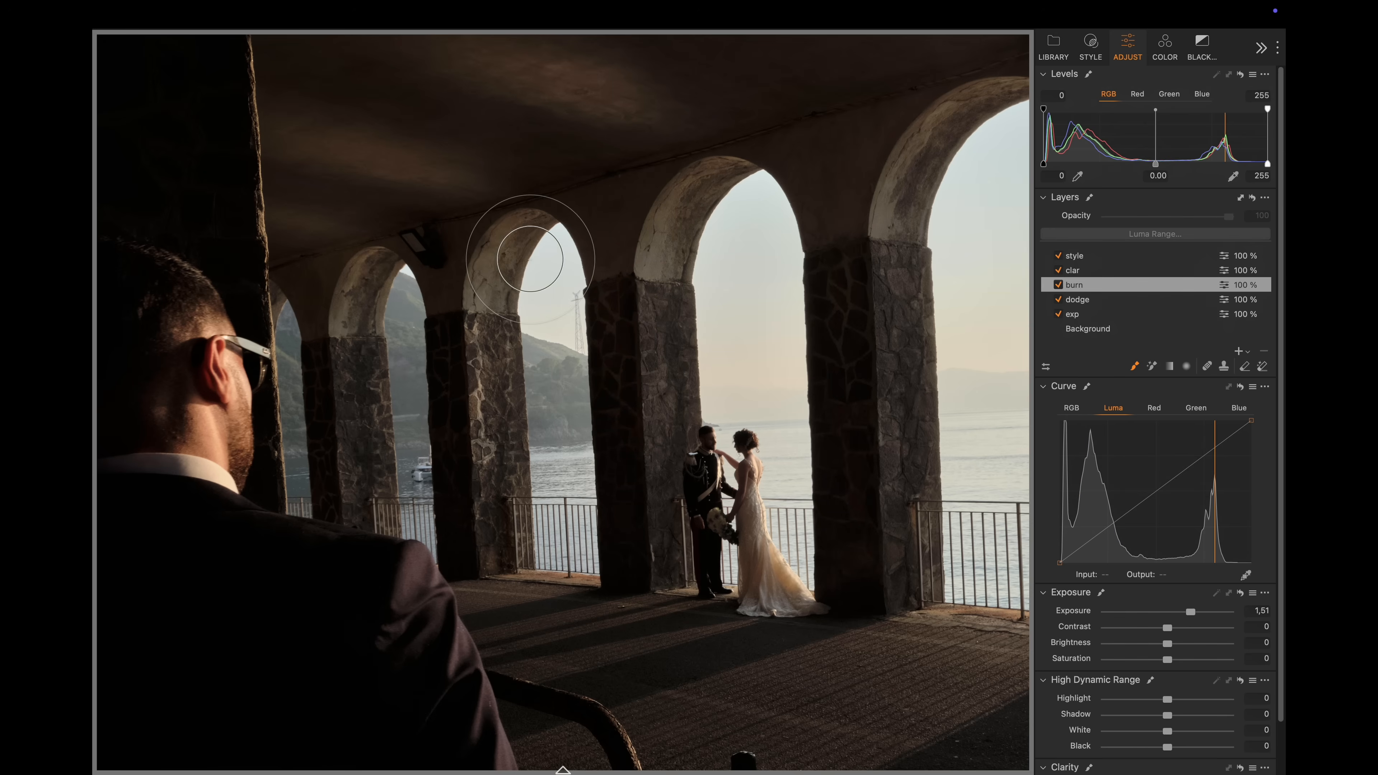
mouse_move(366, 330)
mouse_down()
mouse_move(395, 300)
mouse_move(348, 332)
mouse_move(396, 294)
mouse_up()
- Extend the burn layer's mask over the stone columns and arch walls between the couple and the walking man
drag(965, 202, 646, 234)
mouse_move(710, 84)
mouse_down()
mouse_move(683, 62)
mouse_move(577, 521)
mouse_move(607, 321)
mouse_up()
drag(656, 237, 641, 424)
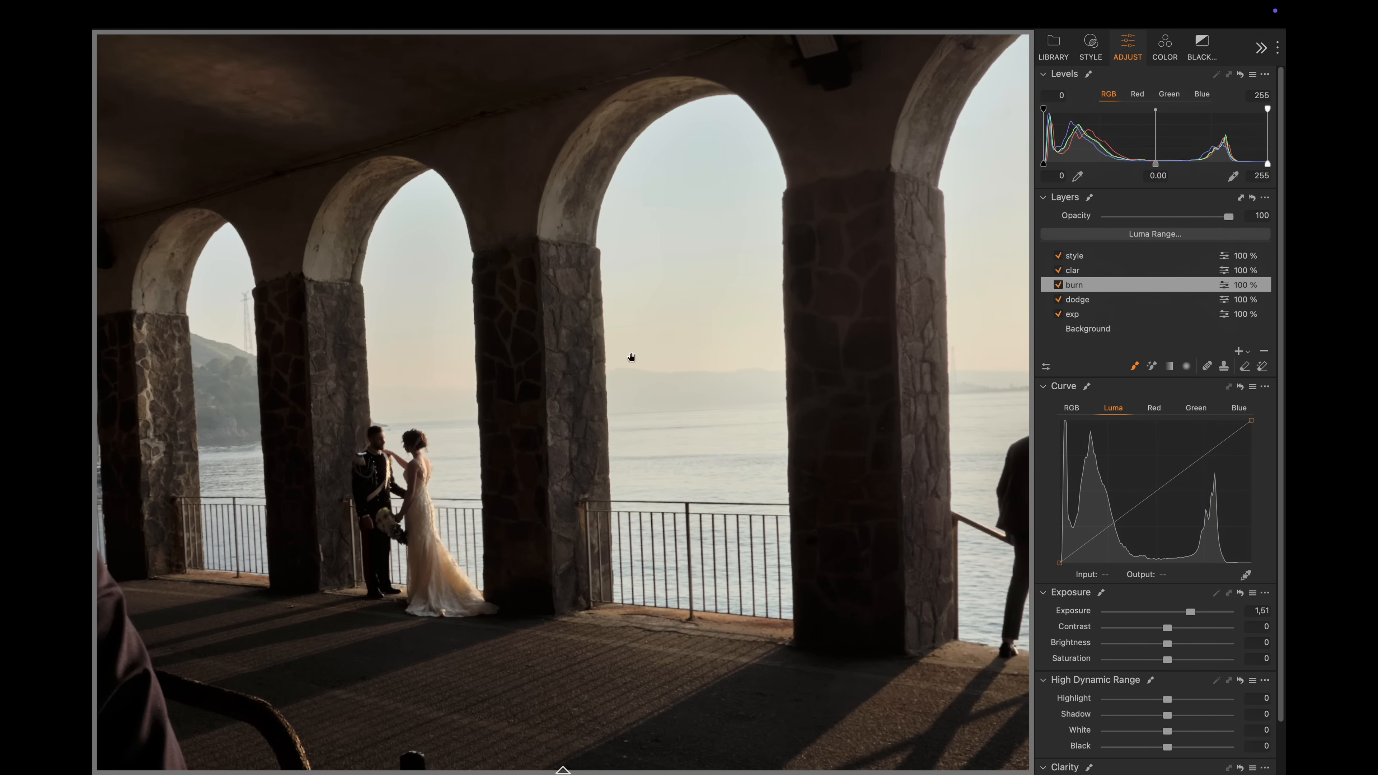
drag(907, 161, 806, 194)
drag(722, 91, 757, 532)
mouse_move(838, 98)
mouse_down()
mouse_move(806, 614)
mouse_move(835, 558)
mouse_up()
key(space)
double_click(819, 440)
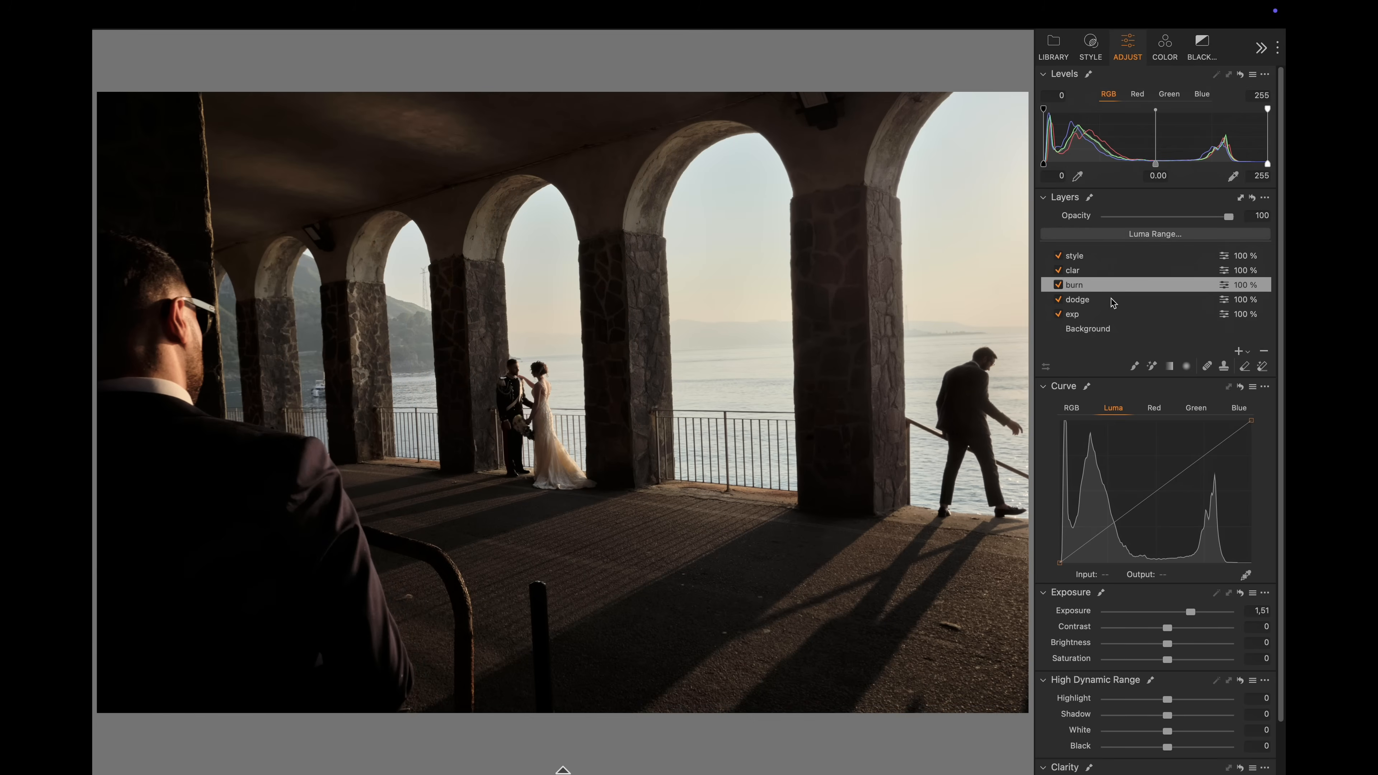
- Toggle the burn layer's visibility to compare the photo with and without the brushed areas
click(1057, 286)
click(1059, 285)
double_click(1066, 286)
click(1057, 285)
click(1061, 284)
- Brush the burn layer over the pavement from the foreground railing to the far shadows with a large brush
key(b)
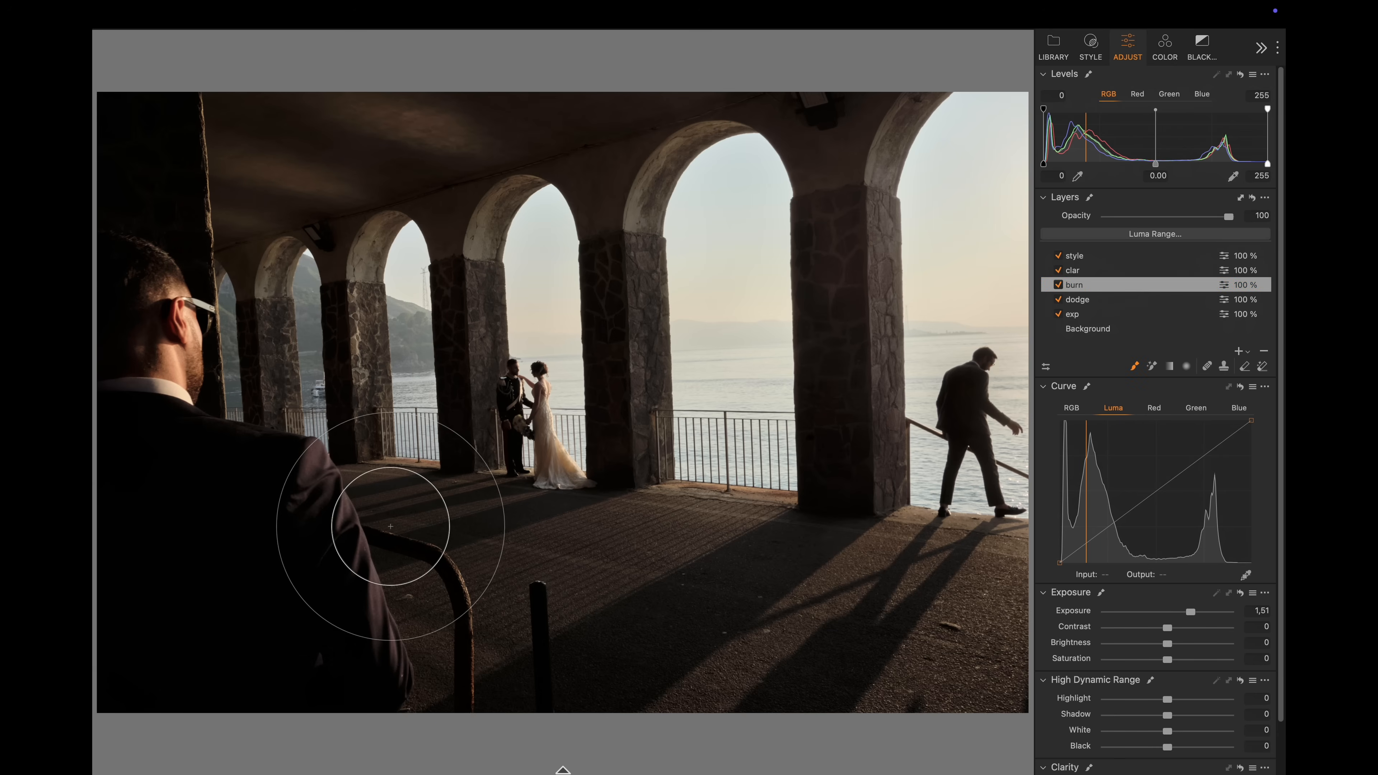
drag(871, 648, 981, 751)
mouse_move(352, 499)
mouse_down()
mouse_move(965, 581)
mouse_move(612, 554)
mouse_move(628, 614)
mouse_move(766, 704)
mouse_move(499, 541)
mouse_move(885, 679)
mouse_up()
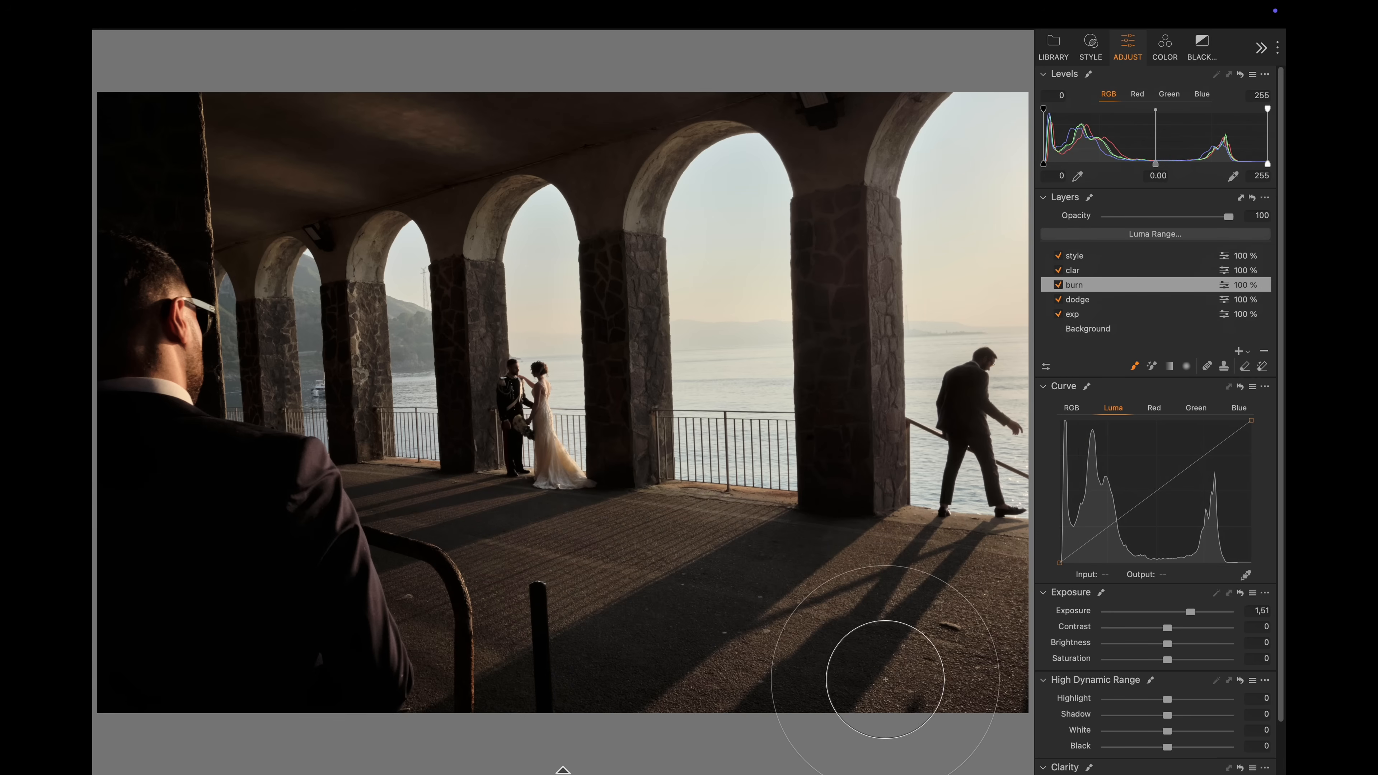
- Brush the clar layer's mask over the stone pillars, adjusting the brush size to fit
click(1089, 271)
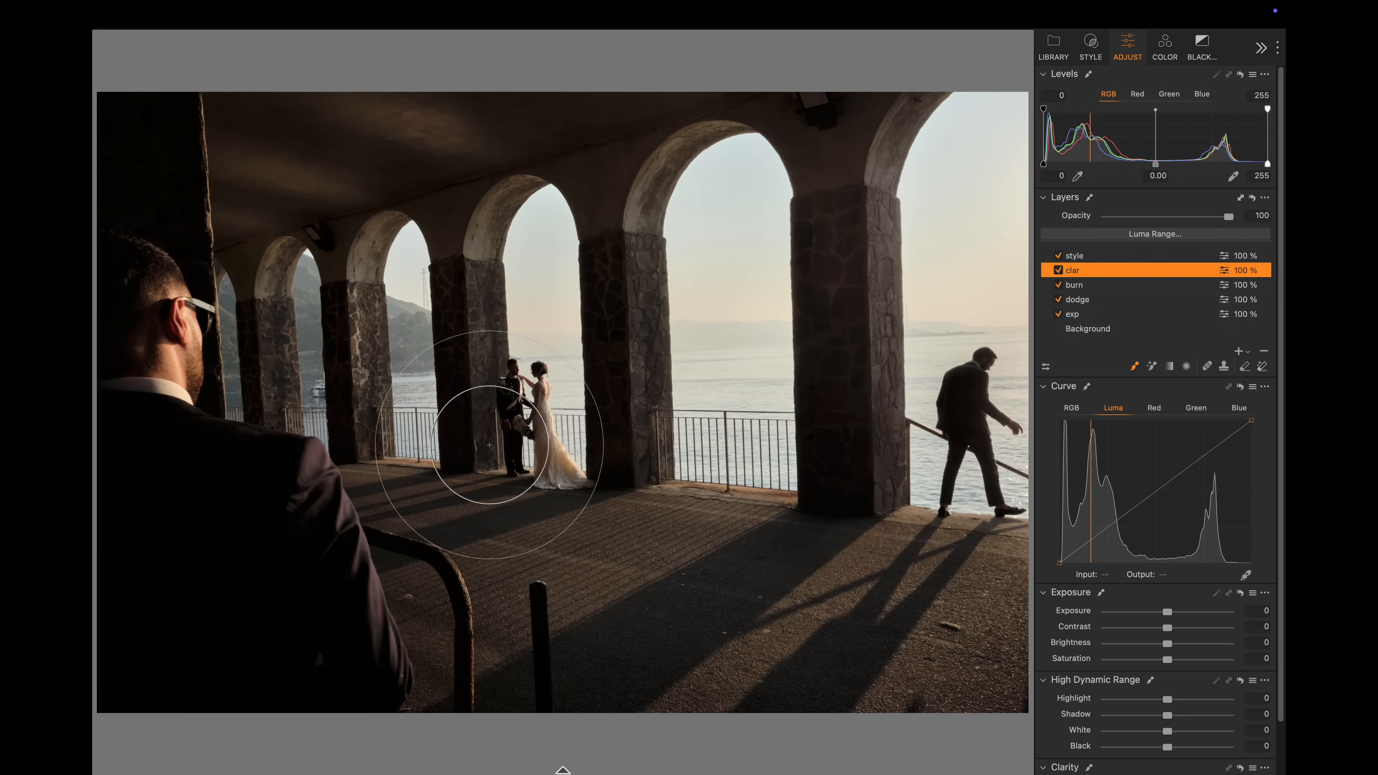
key(bracketleft)
key(bracketleft)
mouse_move(893, 282)
mouse_down()
mouse_move(894, 221)
mouse_move(891, 366)
mouse_move(883, 214)
mouse_move(831, 200)
mouse_move(798, 211)
mouse_move(886, 158)
mouse_move(891, 522)
mouse_move(884, 291)
mouse_move(594, 626)
mouse_move(504, 481)
mouse_move(818, 618)
mouse_move(910, 594)
mouse_move(1068, 608)
mouse_move(426, 524)
mouse_move(414, 424)
mouse_move(441, 321)
mouse_move(484, 217)
mouse_move(502, 268)
mouse_move(480, 253)
mouse_move(470, 265)
mouse_move(514, 169)
mouse_move(522, 189)
mouse_move(477, 323)
mouse_move(554, 138)
mouse_move(652, 486)
mouse_move(636, 197)
mouse_move(654, 174)
mouse_move(667, 393)
mouse_up()
key(bracketright)
key(bracketright)
key(bracketleft)
key(bracketleft)
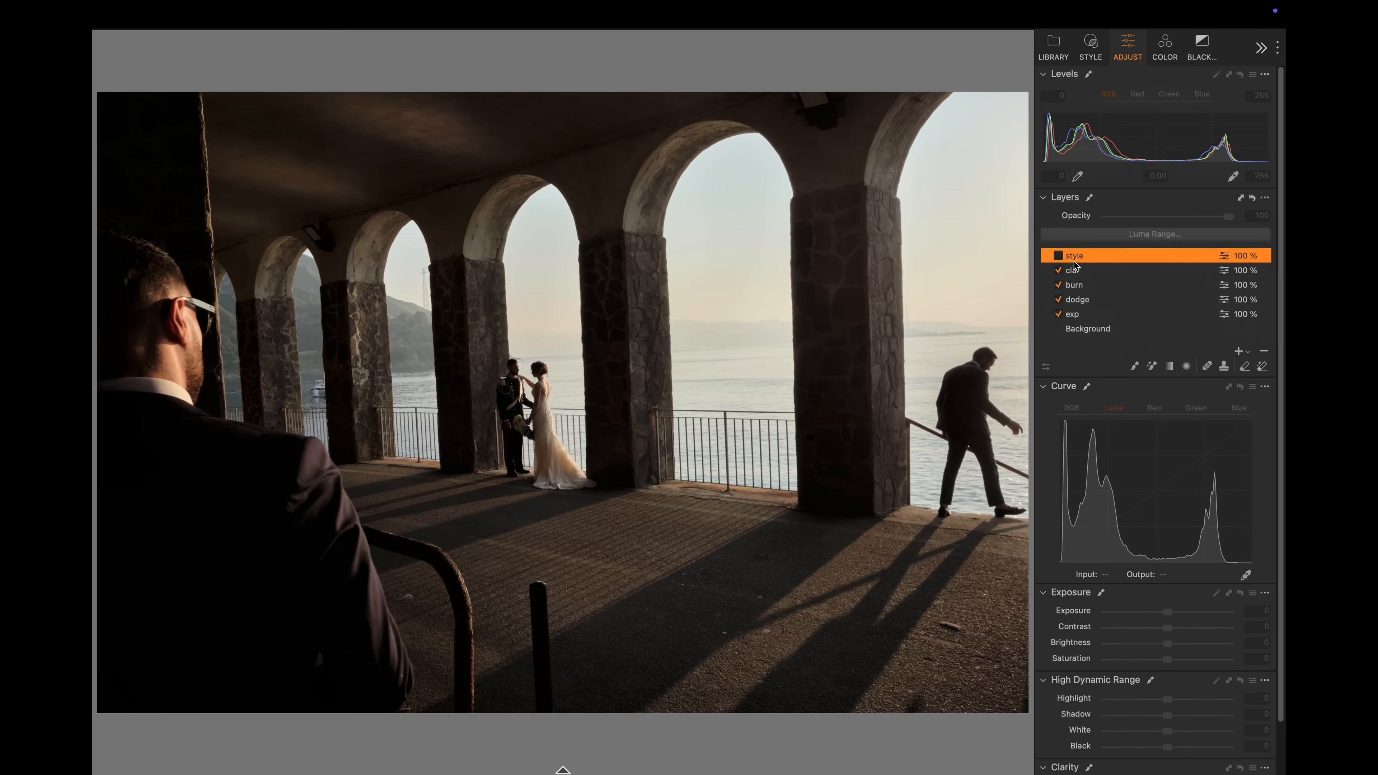
- Enable the style layer and fine-tune its blue, red and green channel curves with slight point adjustments
click(1057, 255)
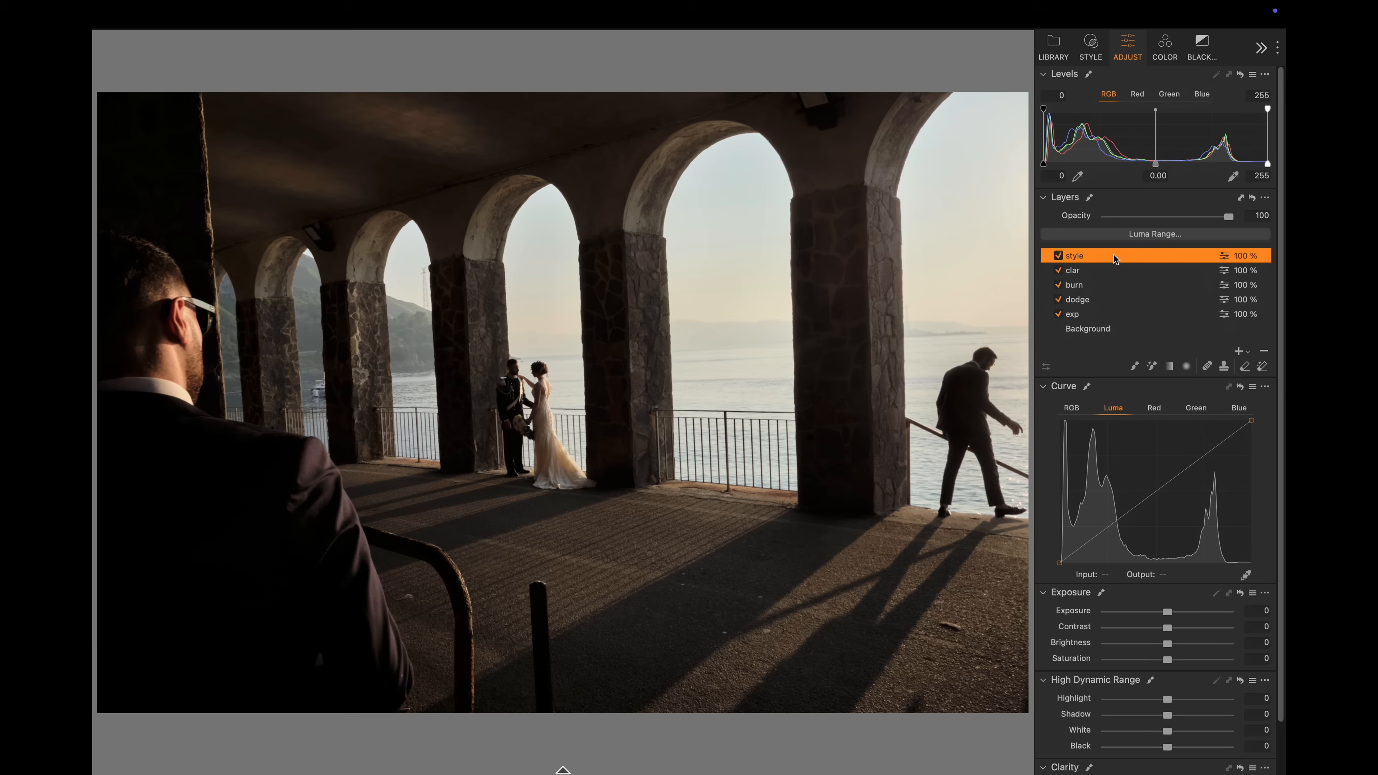
click(1239, 408)
mouse_move(1166, 480)
mouse_down()
mouse_move(1156, 469)
mouse_move(1163, 493)
mouse_move(1171, 459)
mouse_move(1176, 476)
mouse_up()
click(1150, 409)
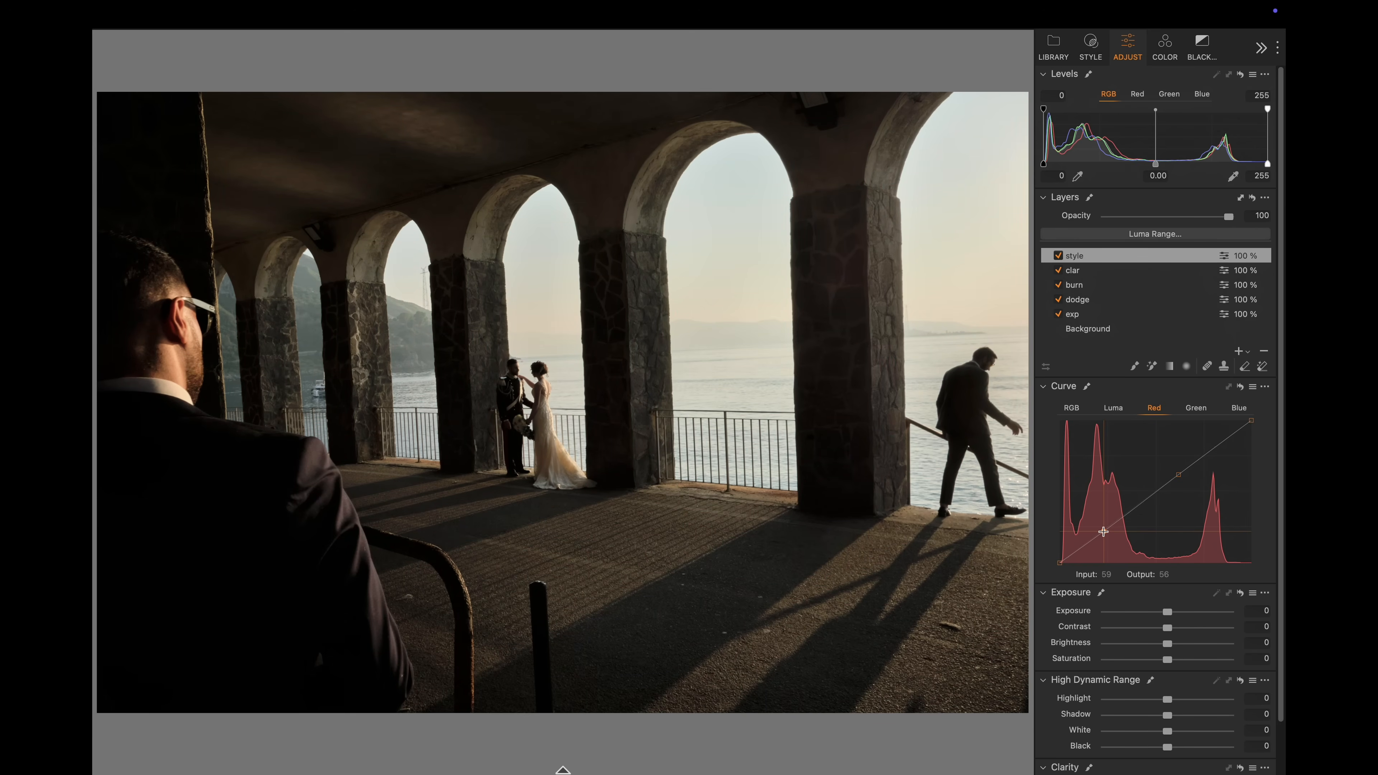
click(1188, 405)
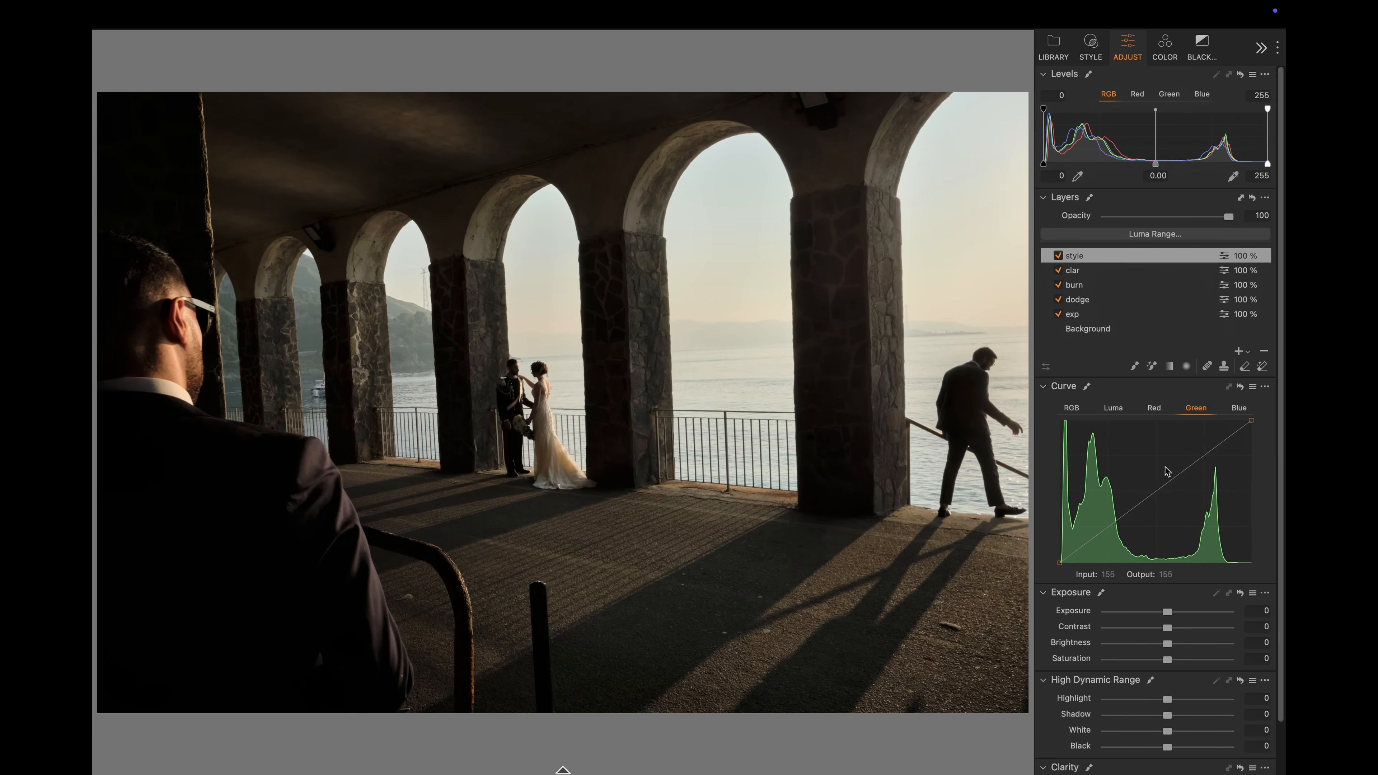
click(1160, 487)
- Adjust the style layer's shadow brightness in Color Balance and tint the shadows slightly toward blue
click(1158, 48)
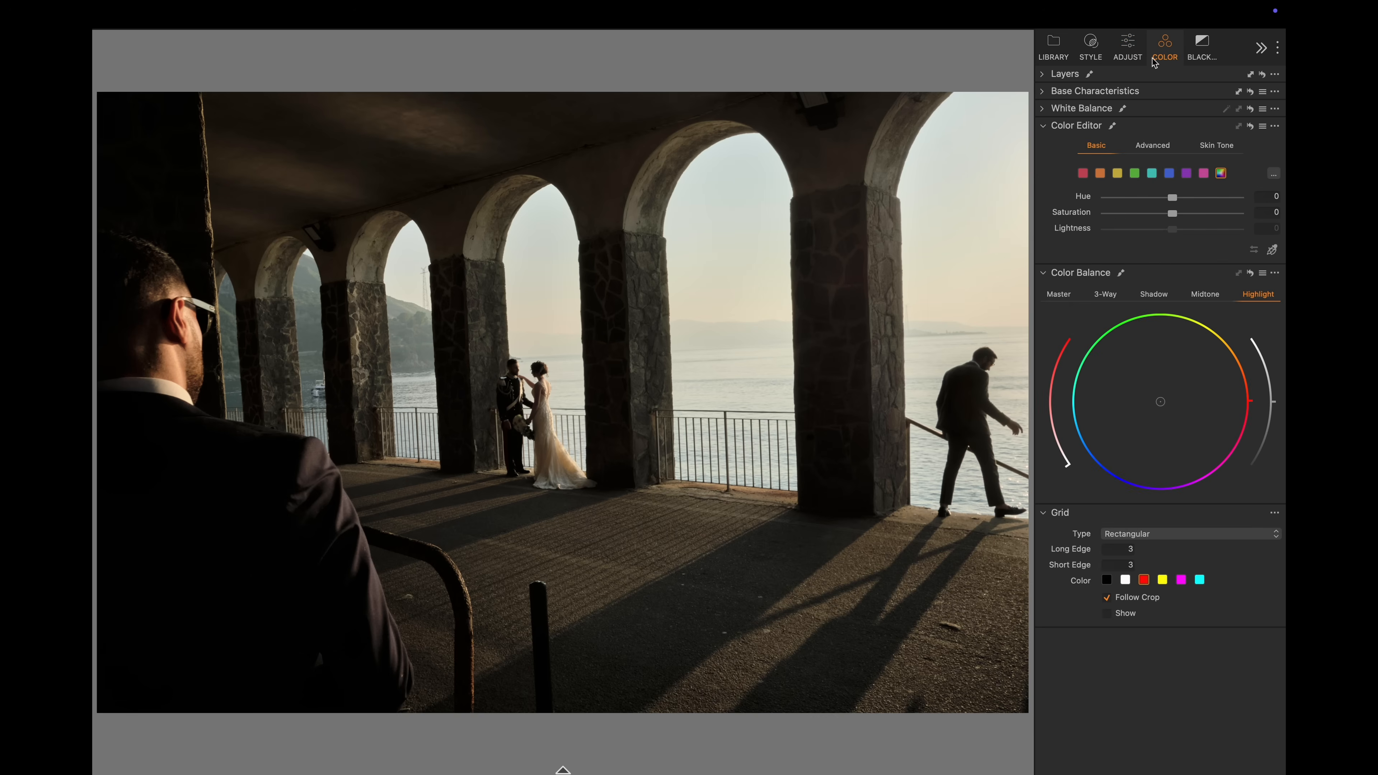
click(1145, 296)
click(1273, 392)
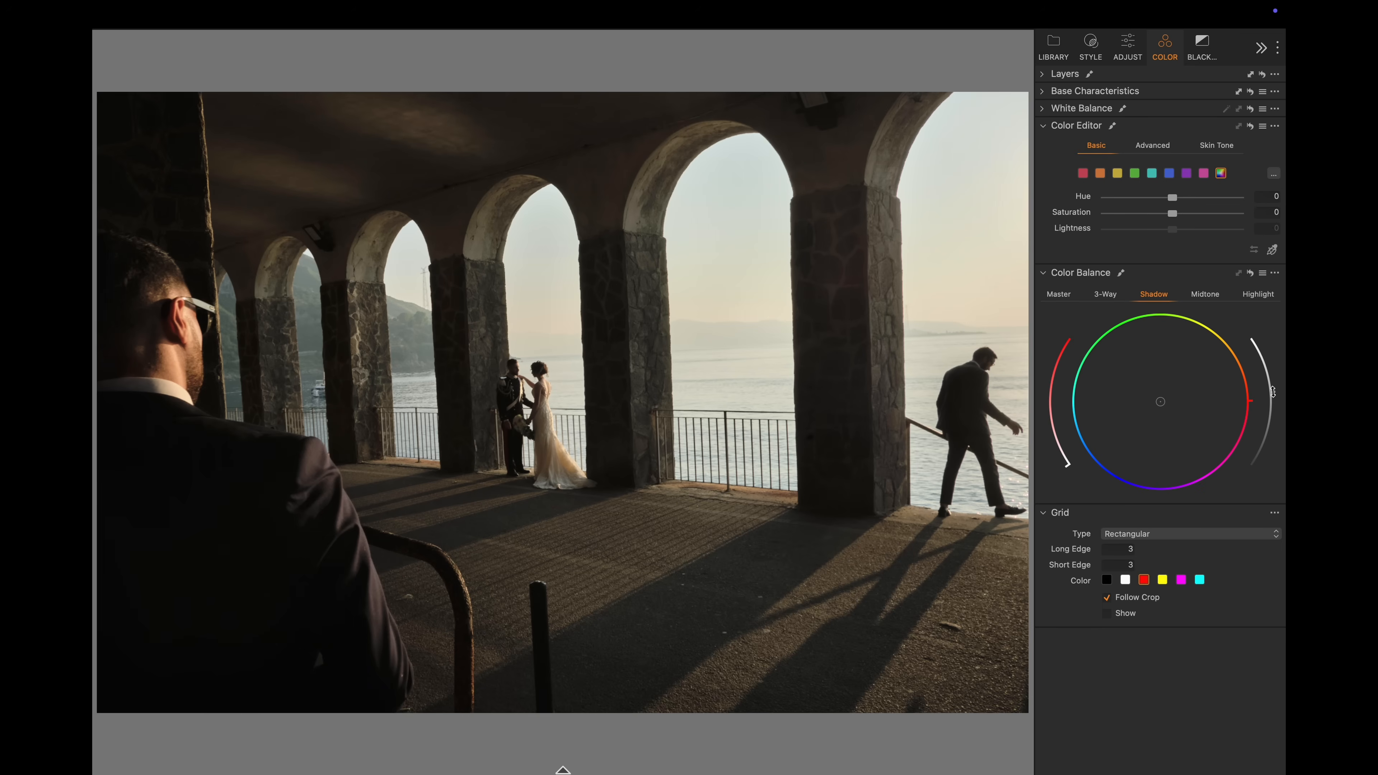
click(1209, 302)
click(1270, 298)
click(1154, 294)
drag(1150, 411, 1164, 398)
- Warm the Color Balance midtones slightly toward yellow-orange and tint the highlights toward blue-violet
click(1201, 295)
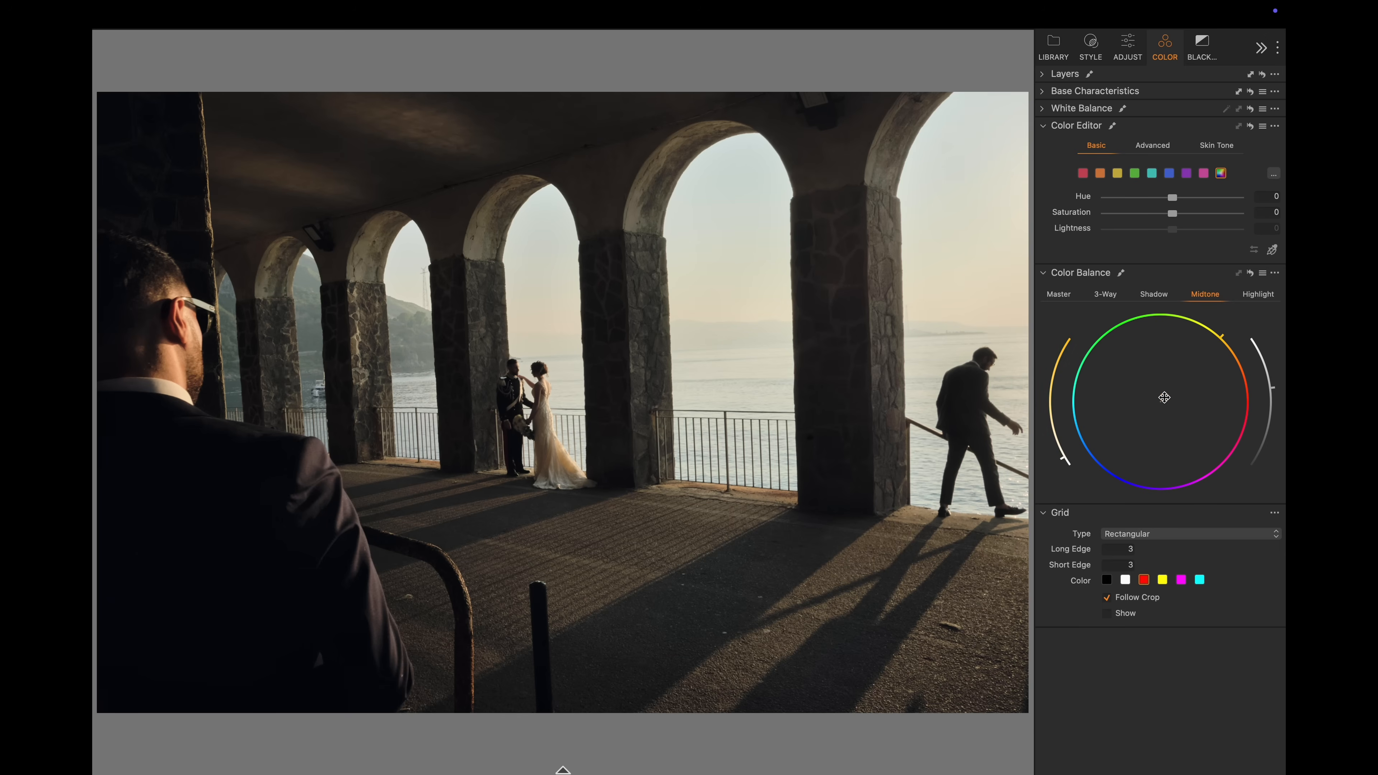
click(1258, 296)
mouse_move(1167, 407)
mouse_down()
mouse_move(1145, 392)
mouse_move(1151, 432)
mouse_move(1143, 406)
mouse_move(1159, 414)
mouse_up()
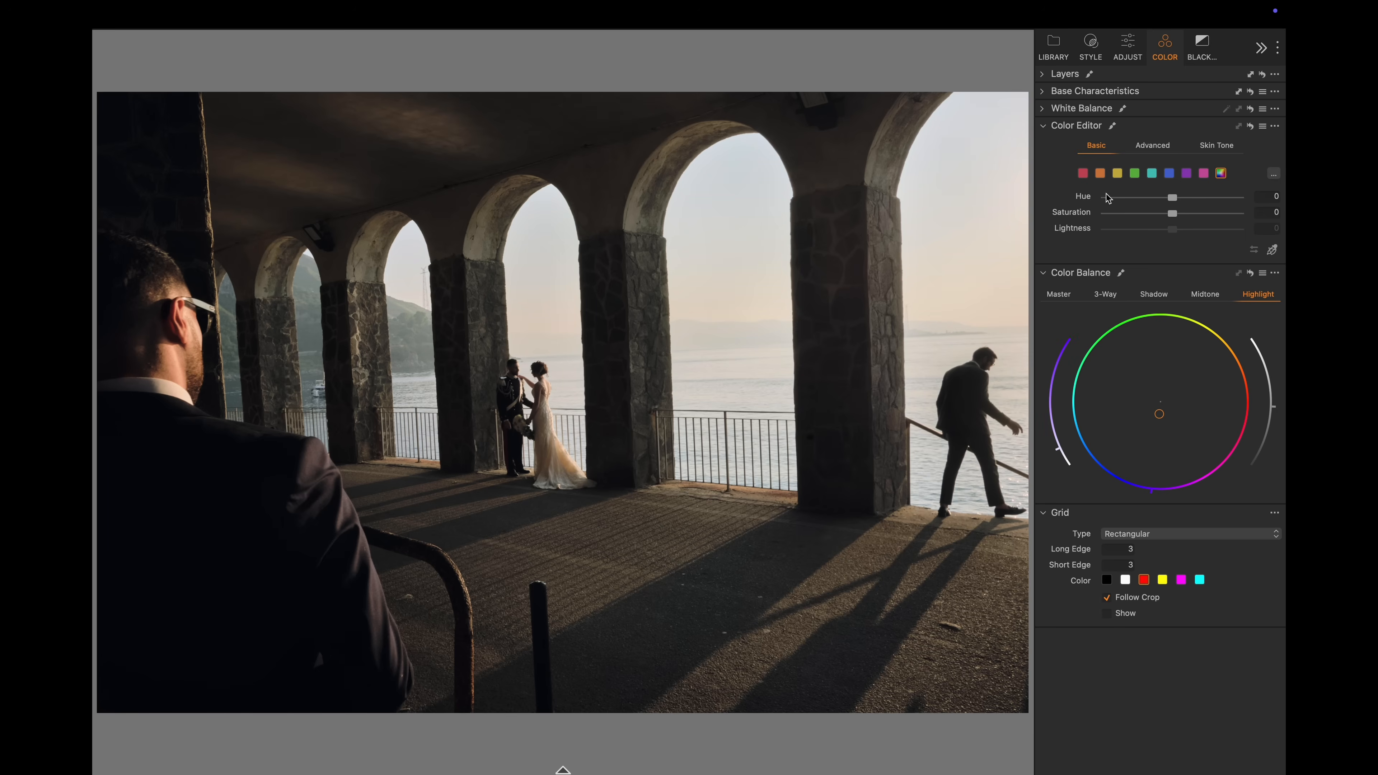
- Toggle the style layer off and on to compare the photo with and without its color grading
click(1128, 52)
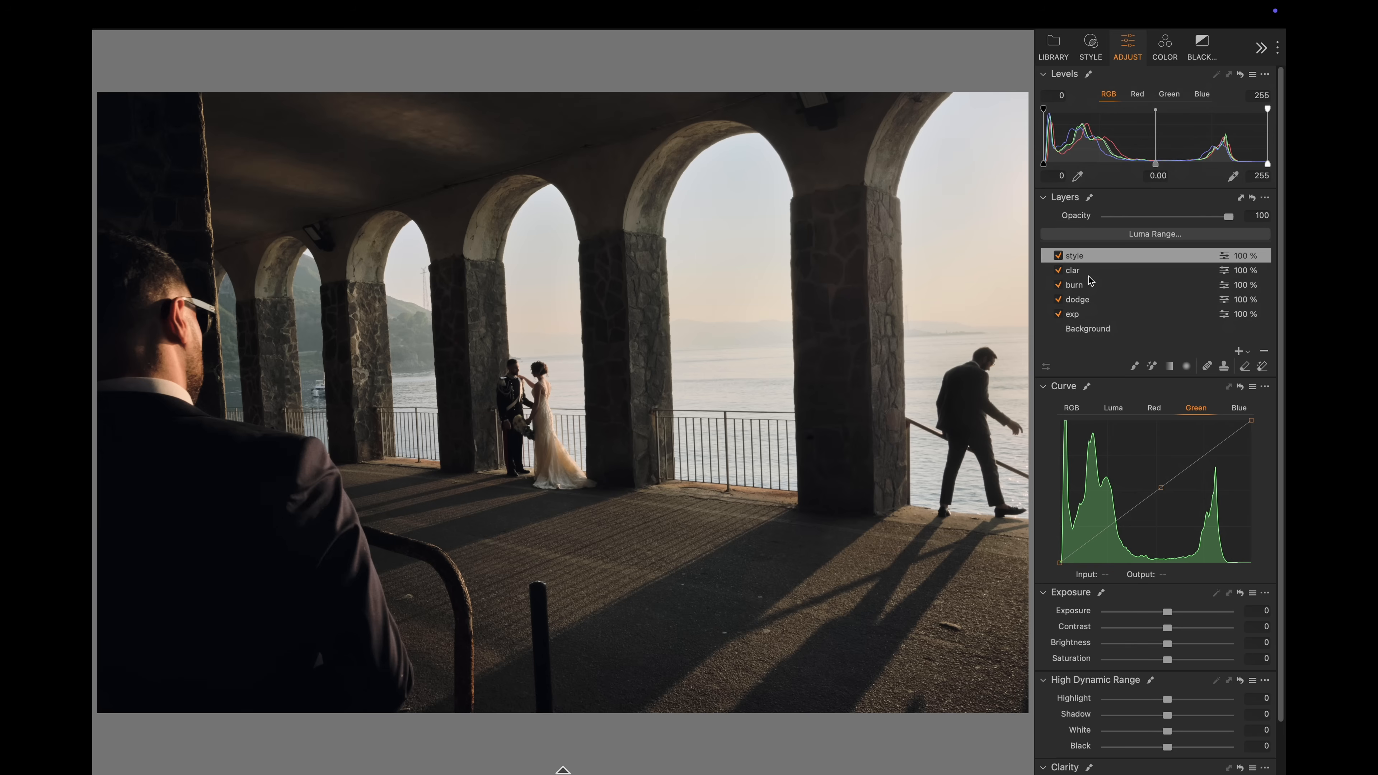
click(1058, 255)
click(1059, 255)
click(1059, 256)
click(1058, 255)
- Set the Background layer's clarity to 16 with the Natural method and its contrast to 4
click(1124, 331)
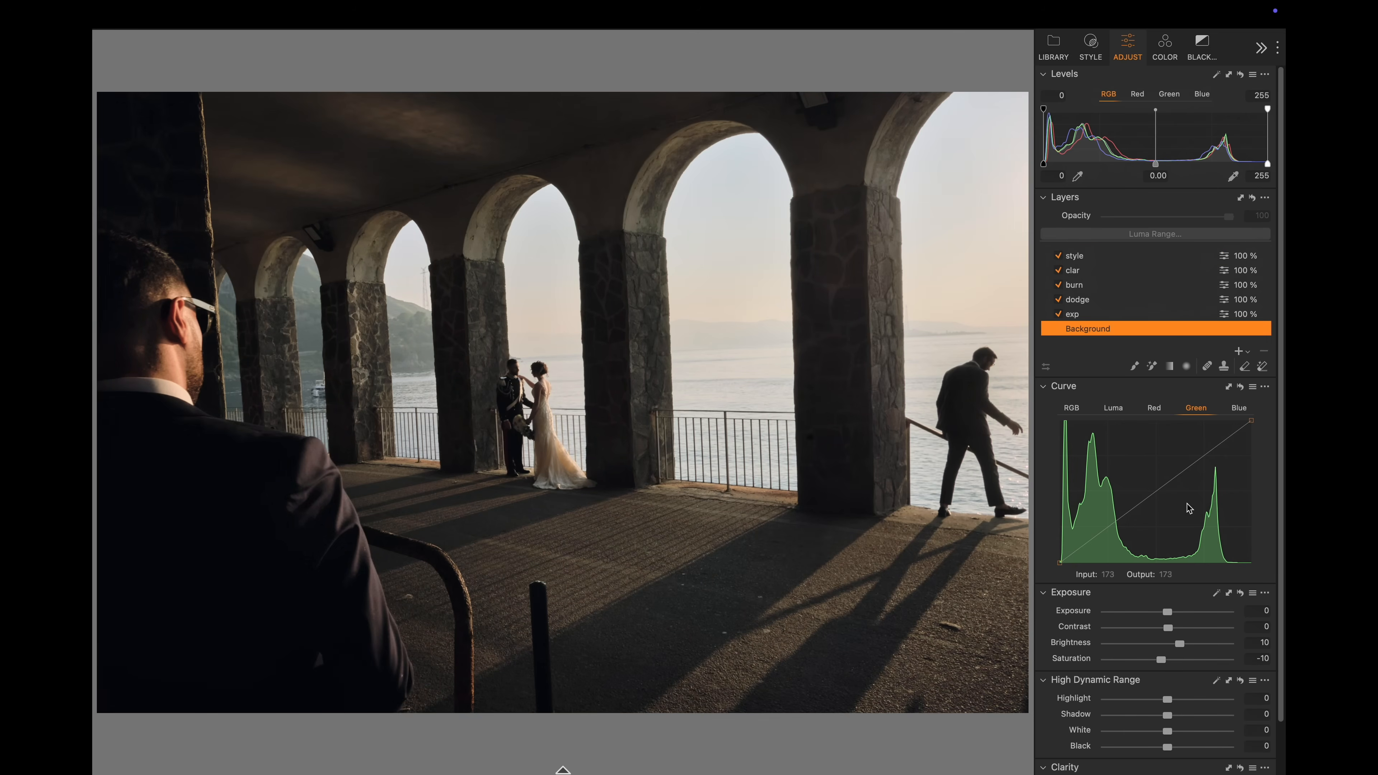
scroll(1223, 738, down, 2)
mouse_move(1167, 748)
mouse_down()
mouse_move(1193, 759)
mouse_move(1177, 752)
mouse_up()
scroll(553, 415, up, 4)
scroll(572, 434, down, 3)
scroll(634, 569, up, 3)
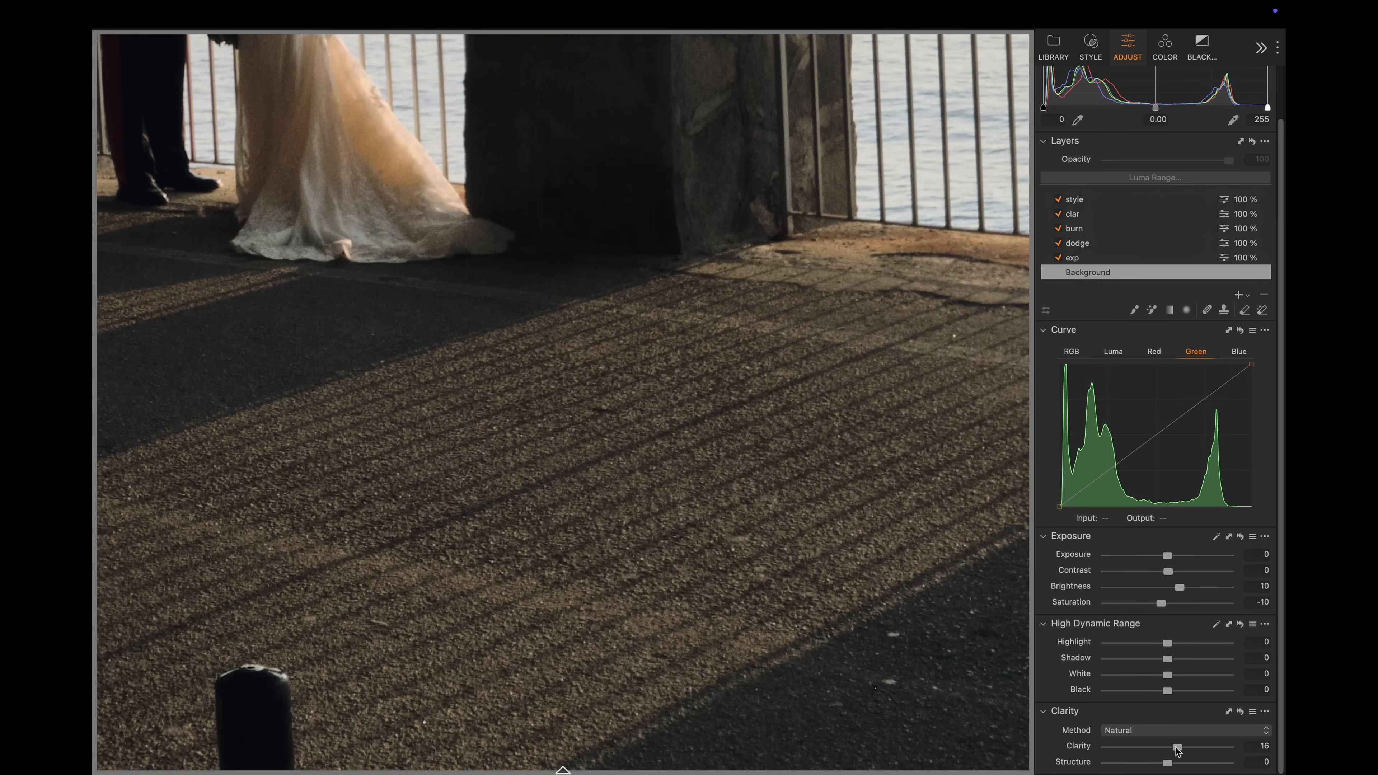
scroll(774, 305, down, 5)
drag(1169, 571, 1176, 574)
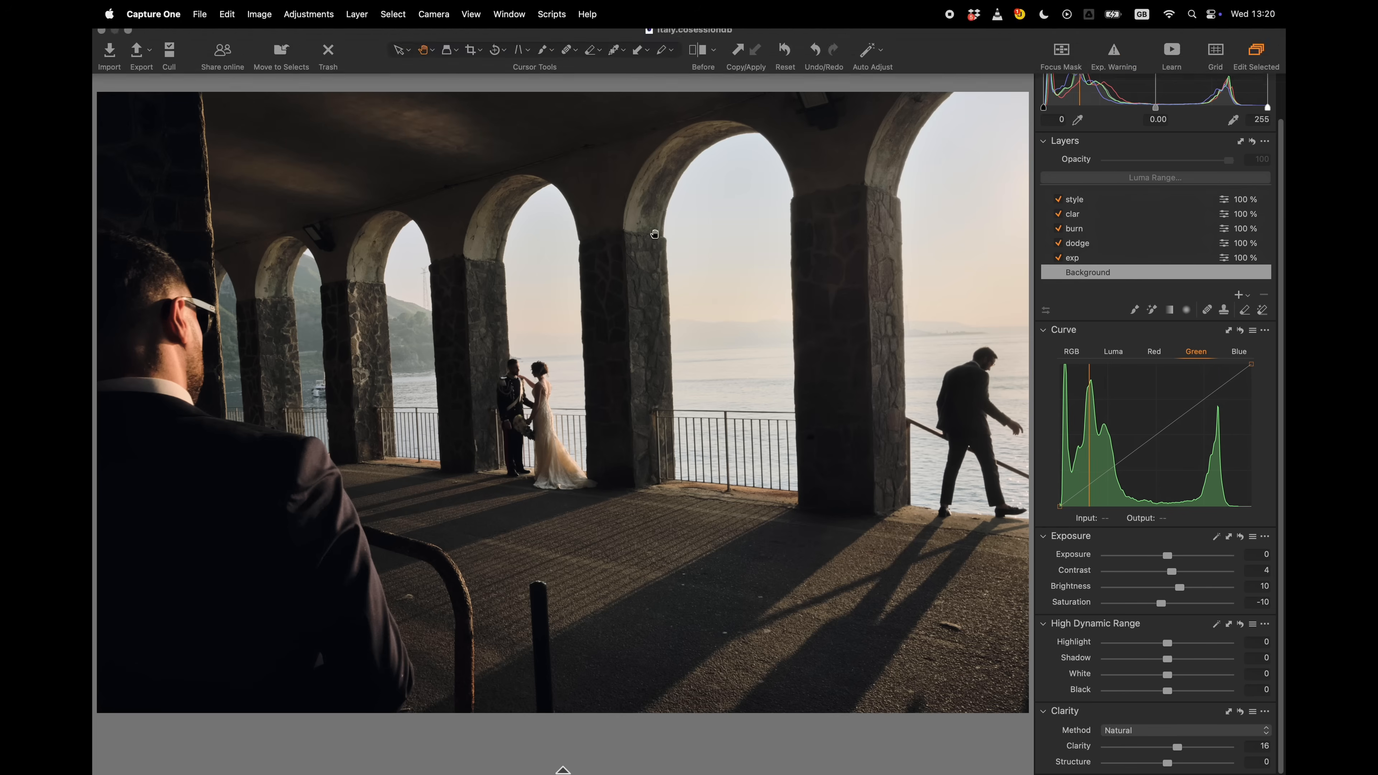
- Turn on the exposure warning and examine the foreground man's face and neck for clipped highlights
mouse_move(1104, 70)
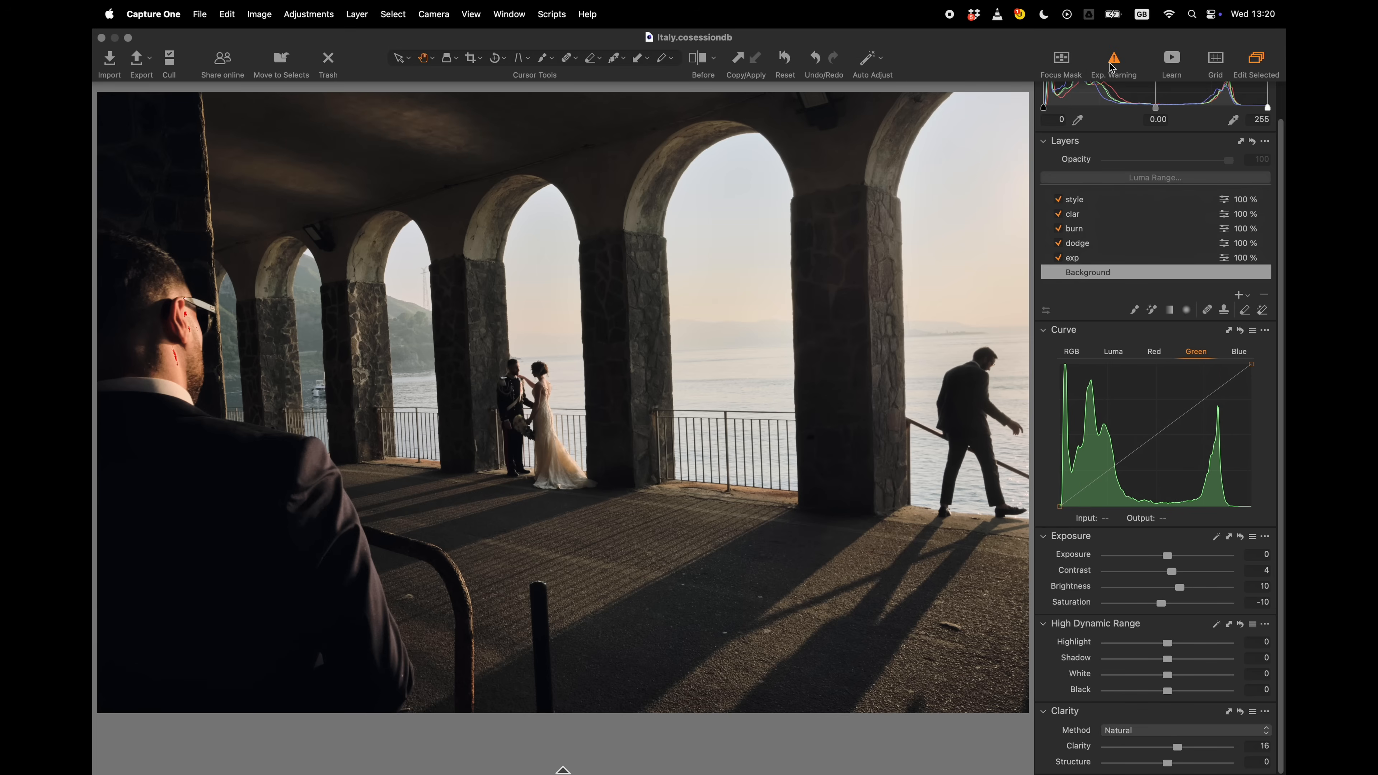
scroll(282, 321, up, 3)
drag(270, 410, 350, 355)
scroll(350, 354, up, 3)
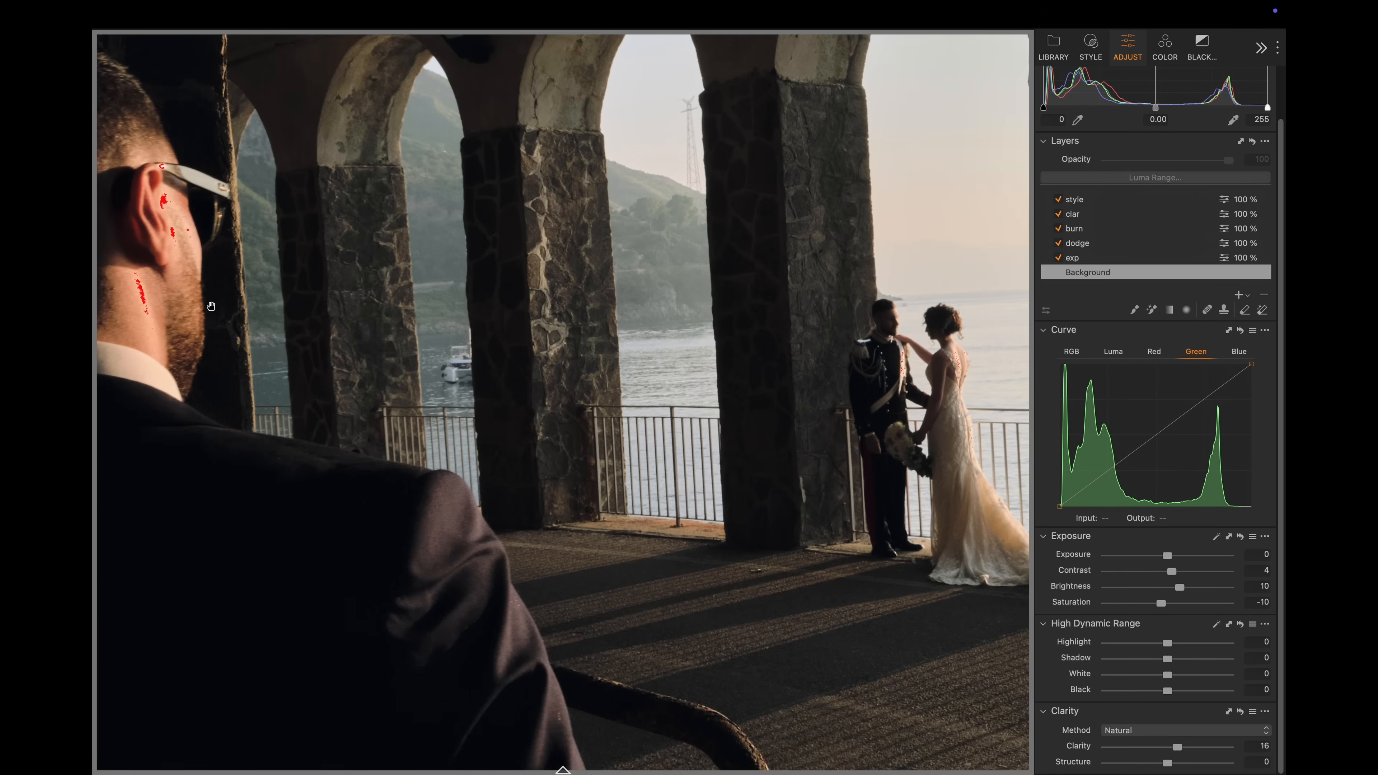
drag(210, 307, 336, 373)
- Set the Background layer's High Dynamic Range White to -42 and Highlight to -56
click(1175, 57)
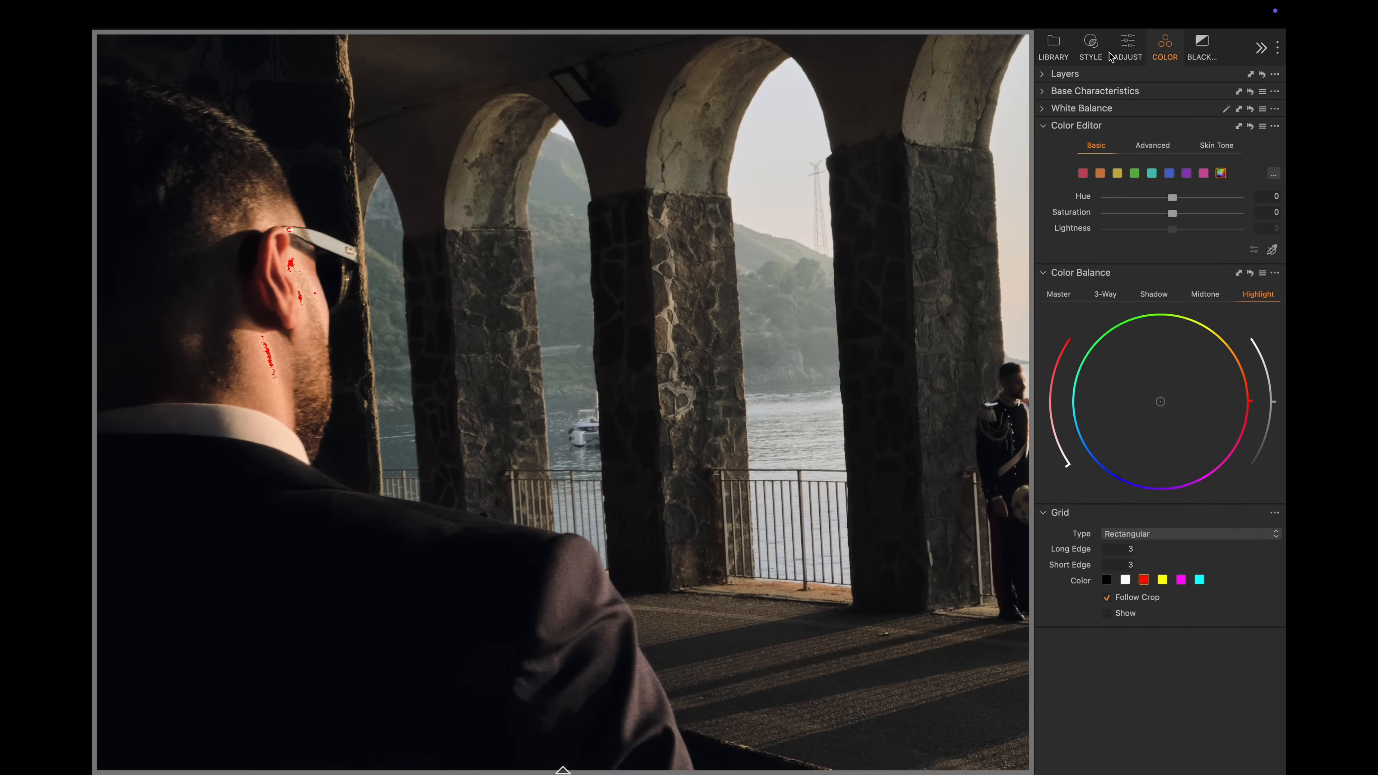
click(1094, 54)
click(1128, 51)
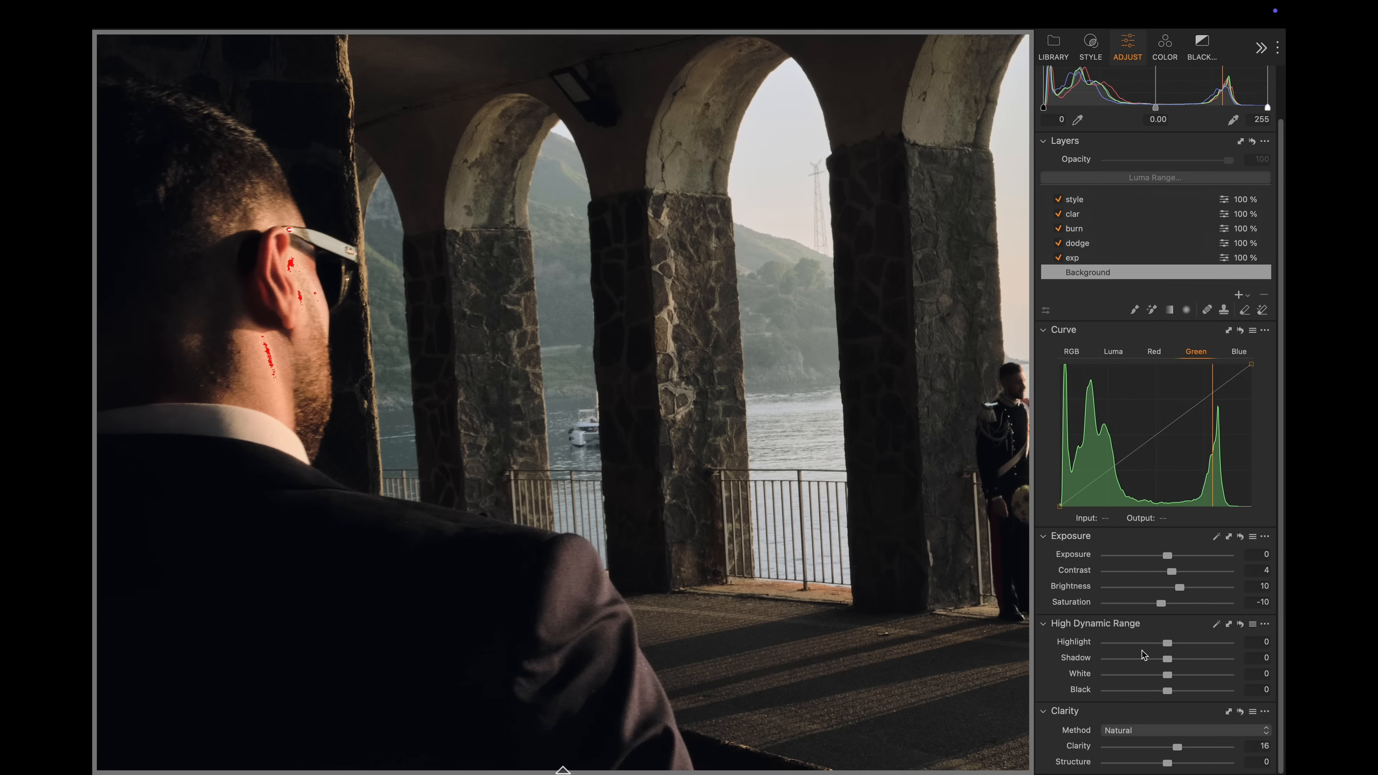
click(1142, 674)
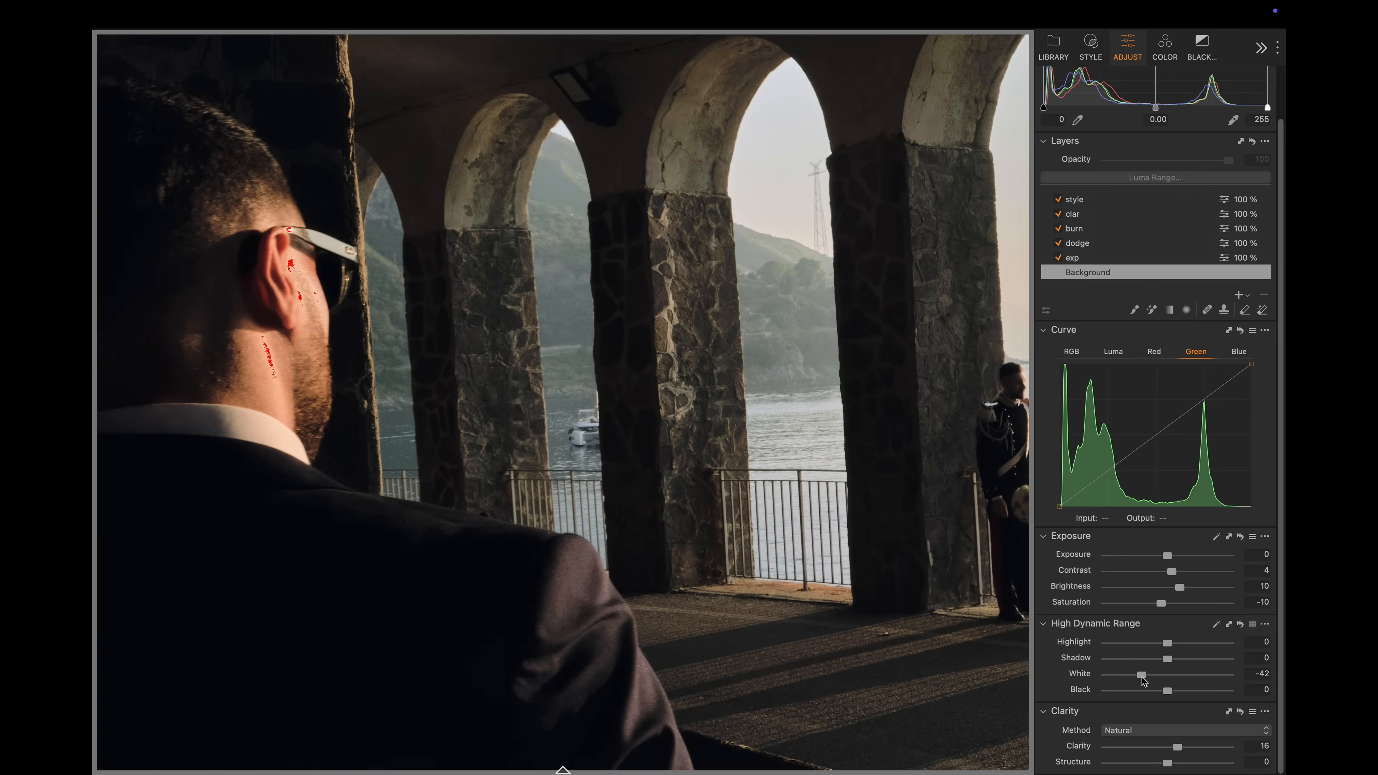
click(1140, 643)
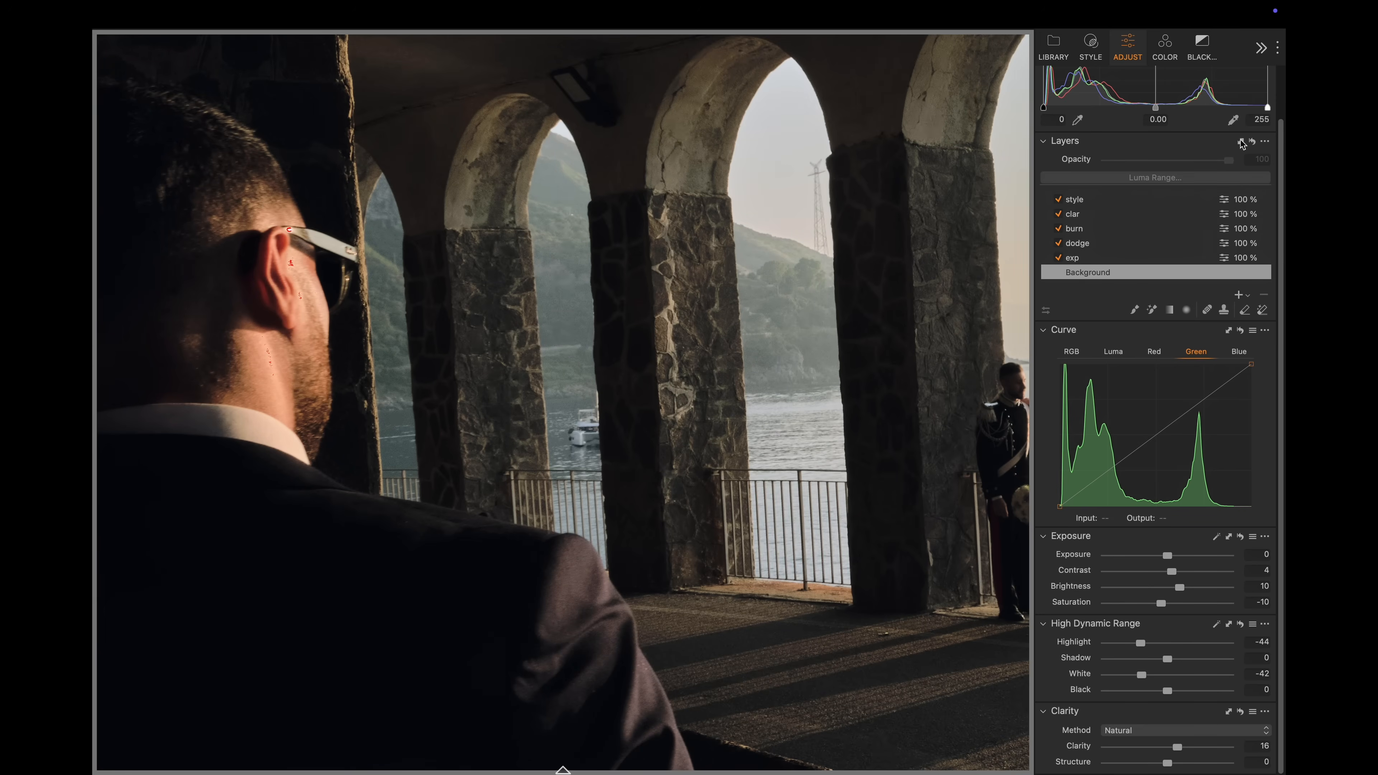
click(1133, 643)
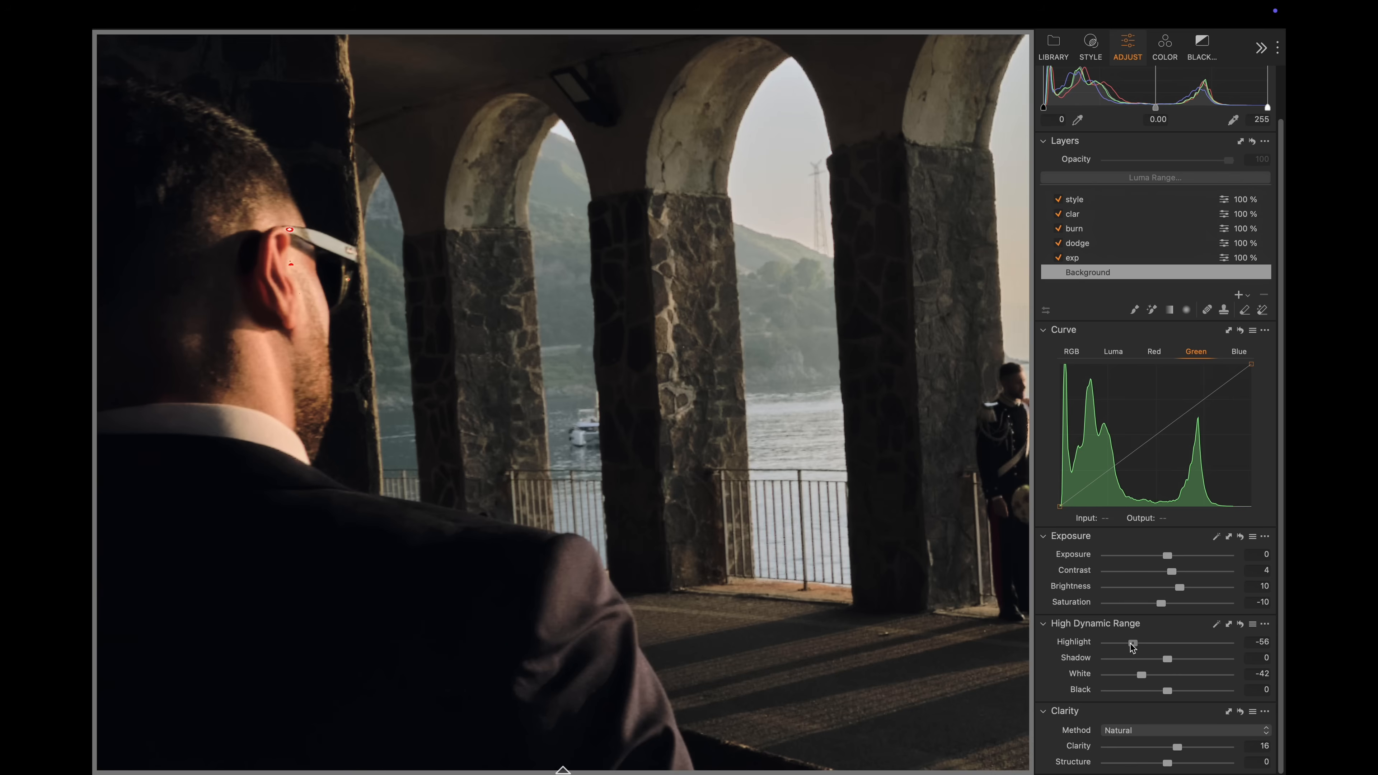
- Select the style layer and slightly lower its highlight brightness in Color Balance
click(1168, 54)
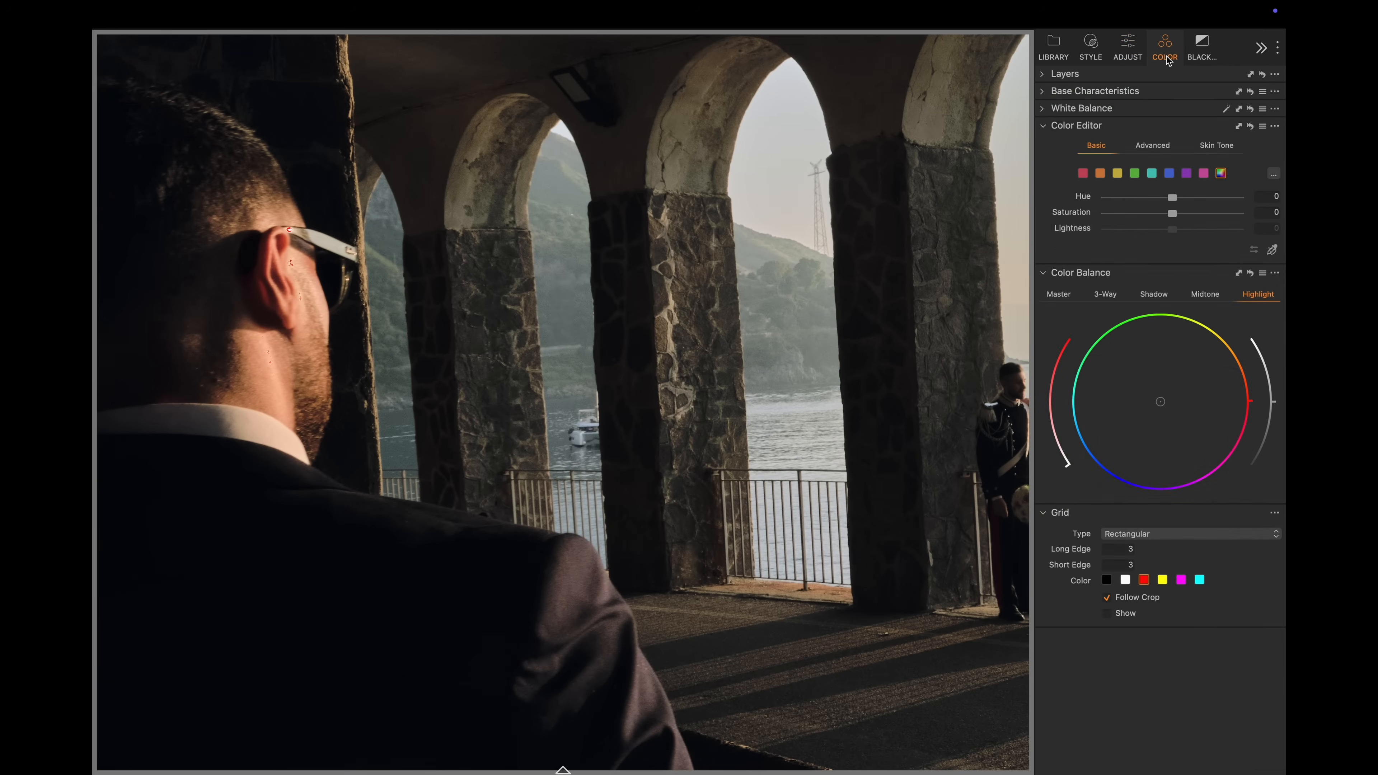
click(1199, 49)
click(1164, 57)
click(1130, 61)
click(1107, 201)
click(1172, 53)
drag(1273, 412, 1271, 413)
double_click(710, 401)
drag(546, 280, 552, 475)
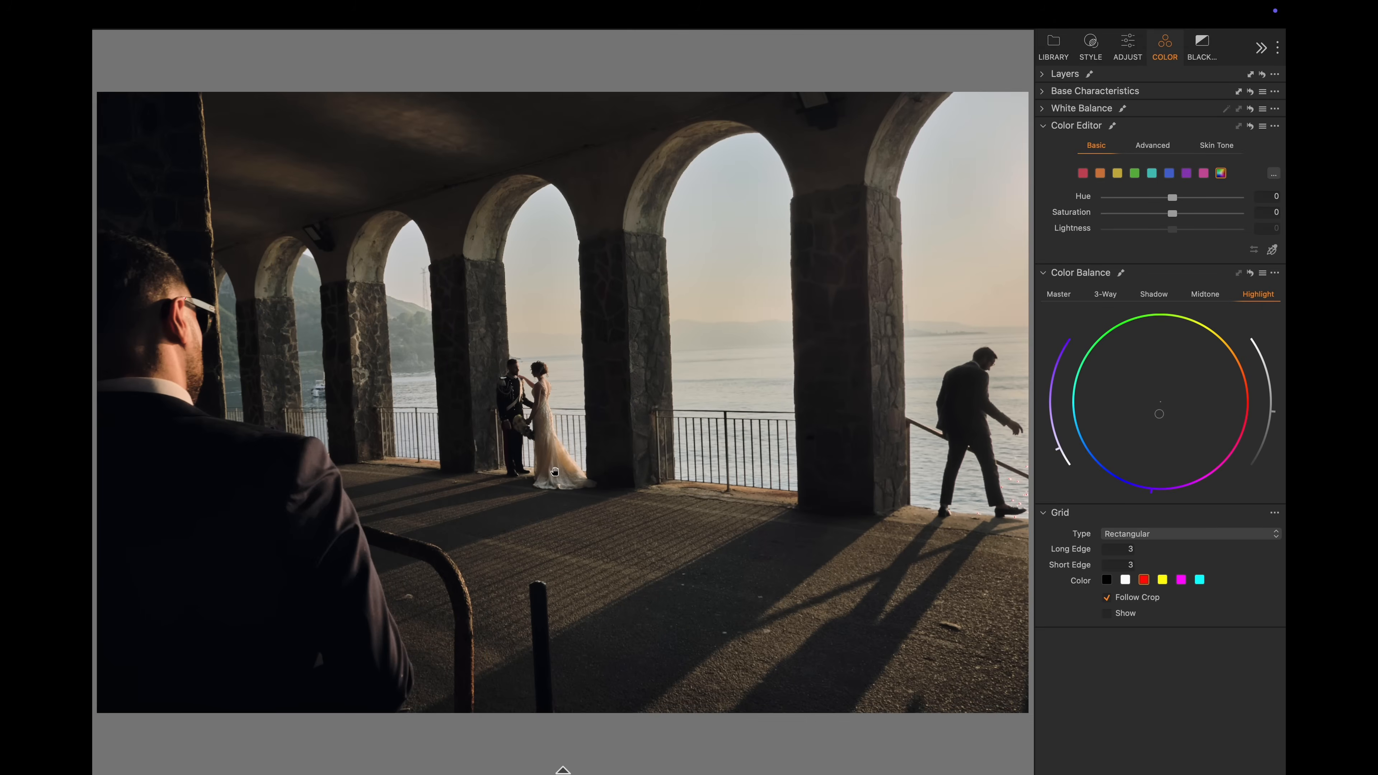
click(1205, 294)
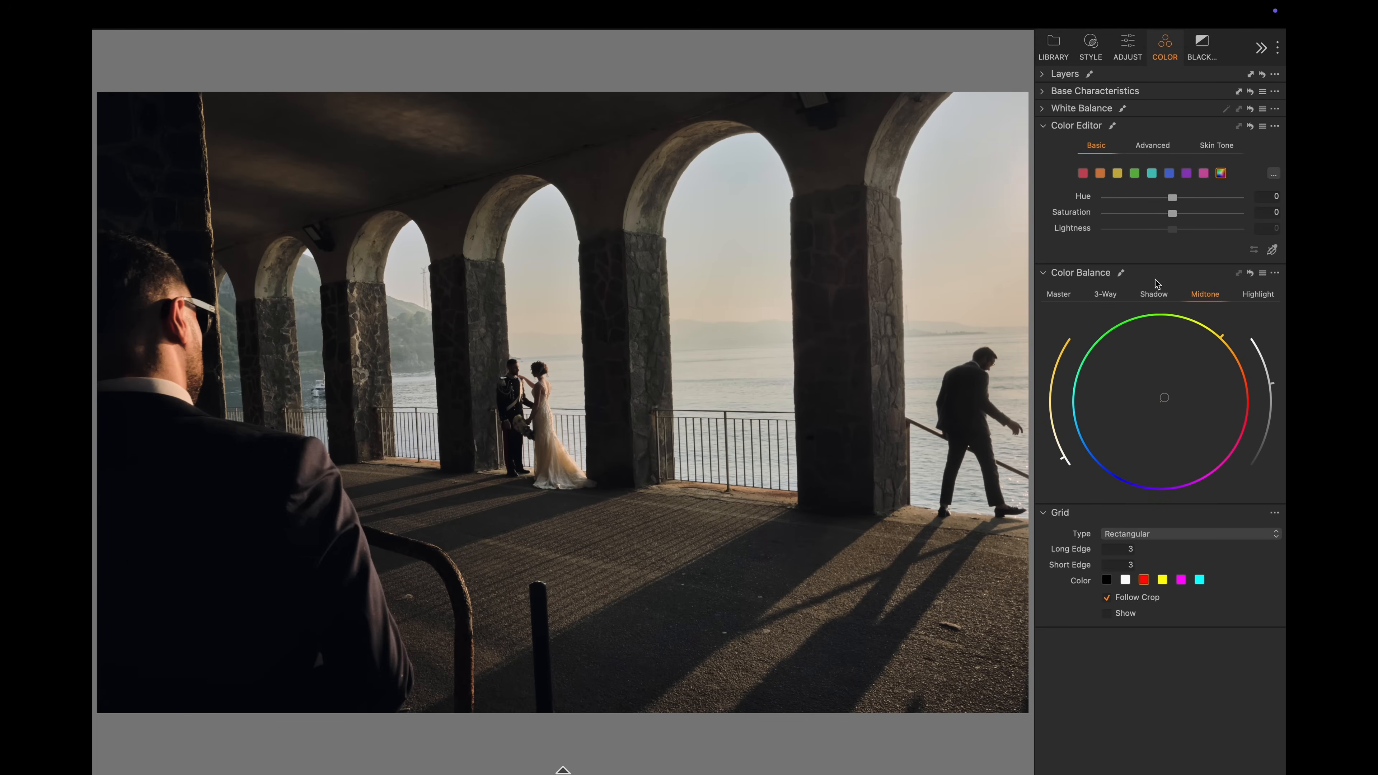
- Add a new adjustment layer above the style layer
click(1127, 52)
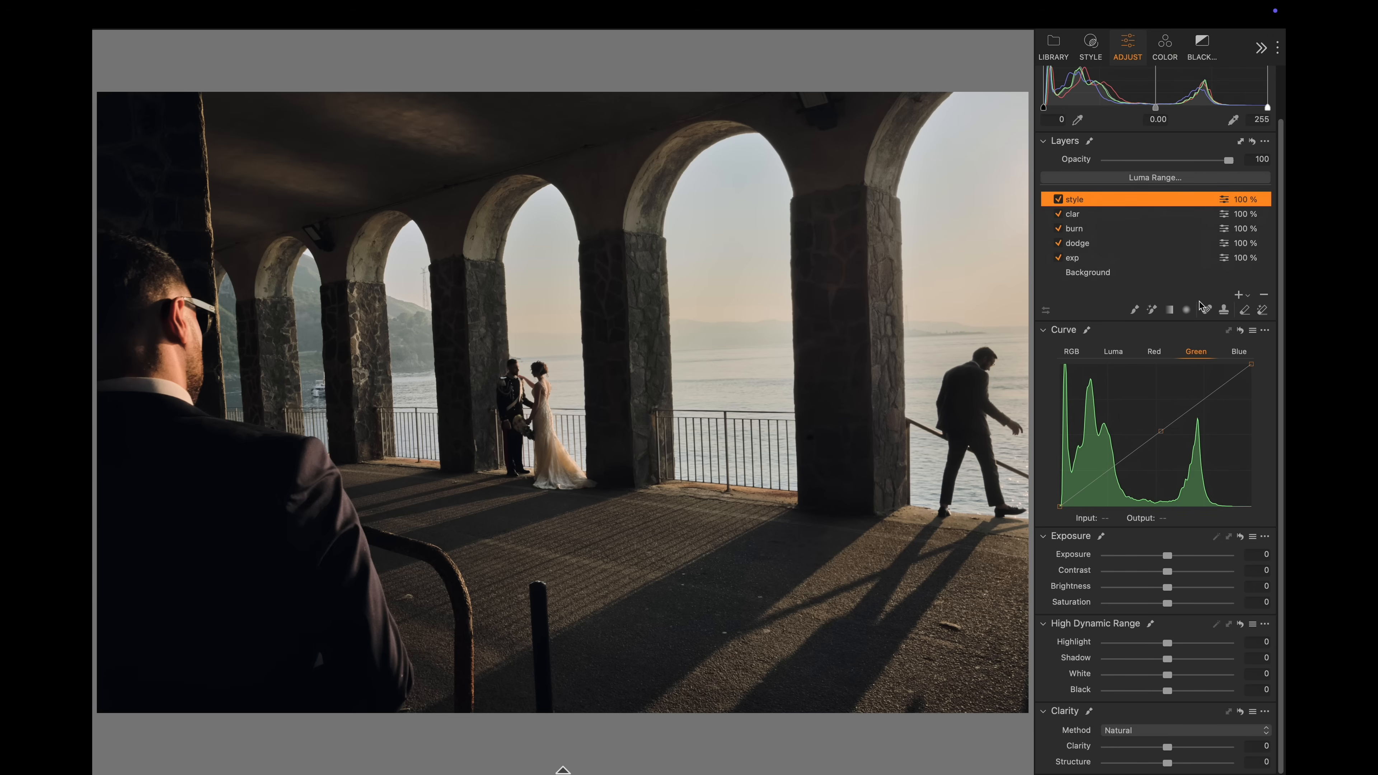
click(1237, 294)
click(1207, 324)
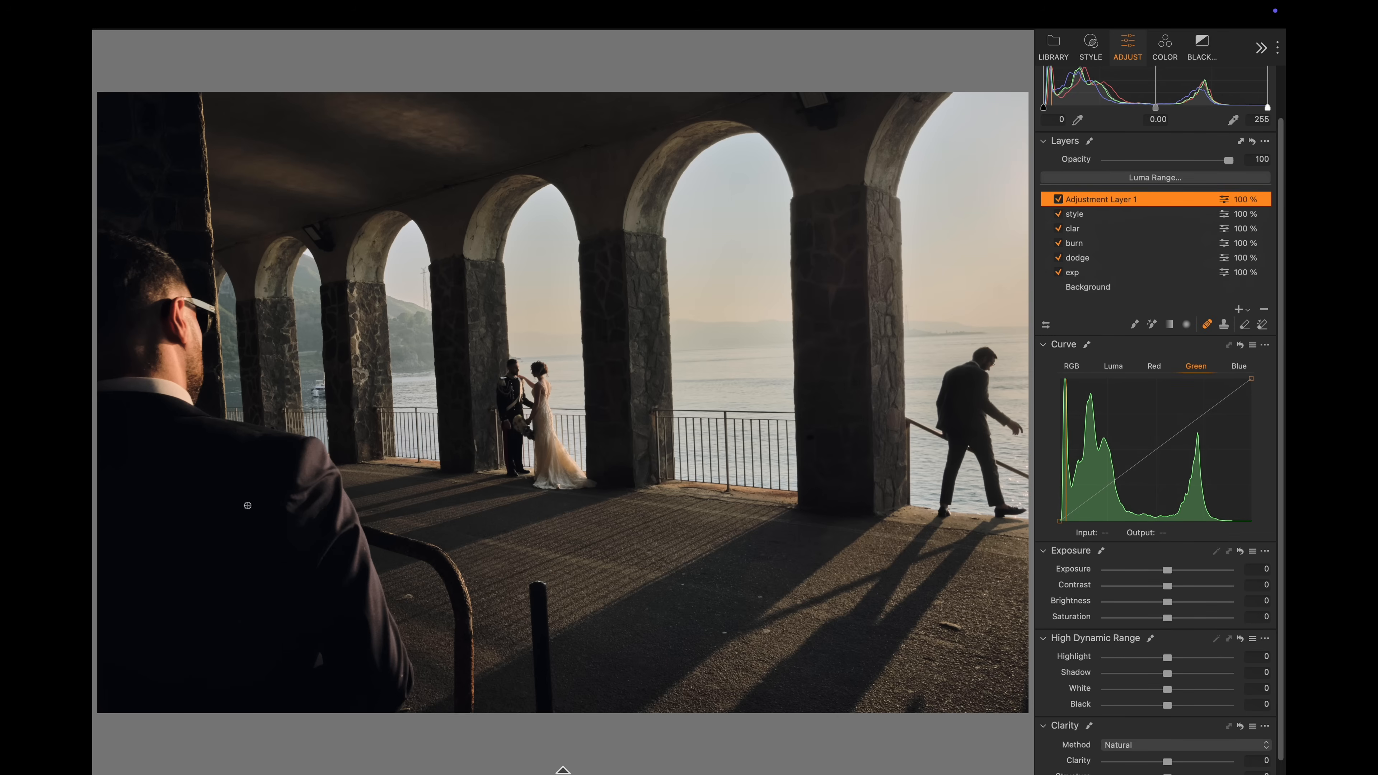
drag(415, 448, 946, 662)
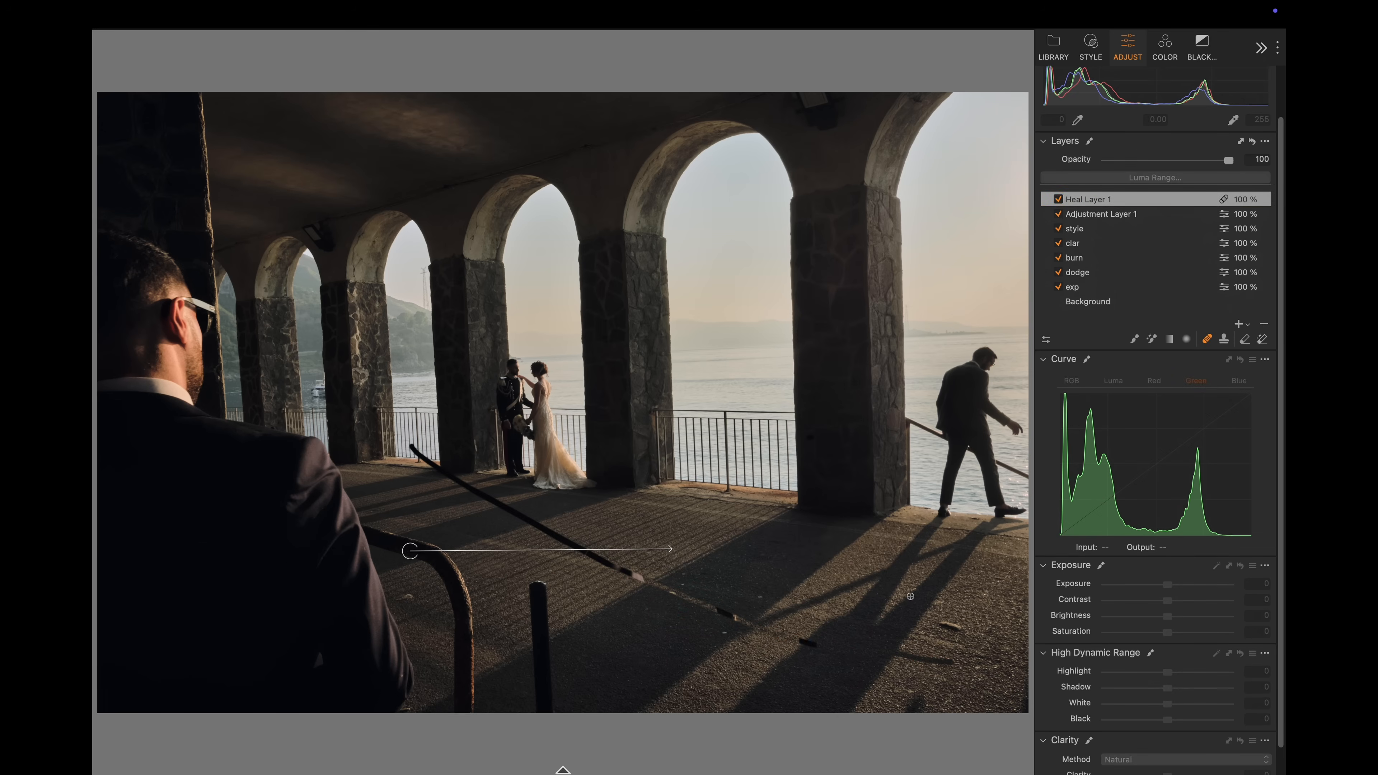
key(super+z)
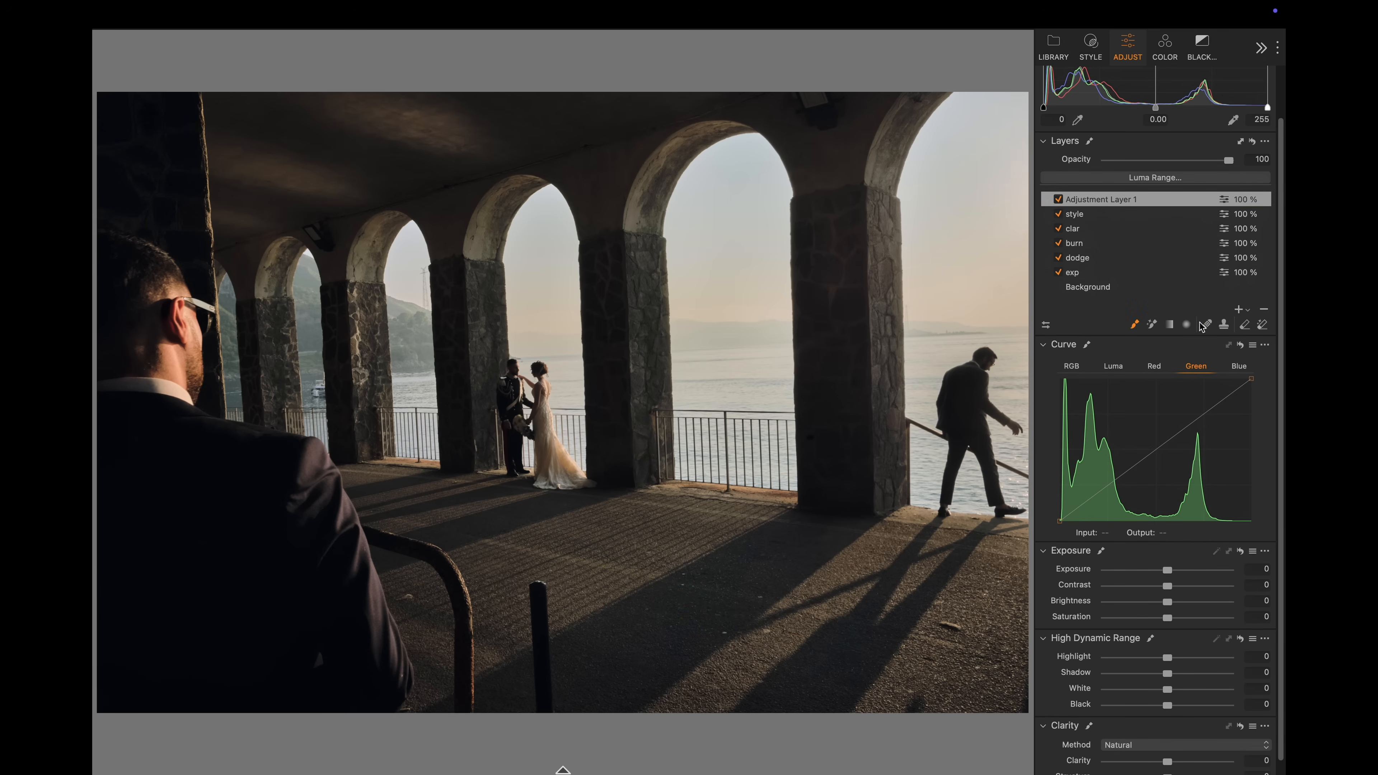
- Draw a wide, tilted radial gradient mask centered on the sunlit pavement for Adjustment Layer 1 and display the mask
click(1186, 324)
drag(465, 525, 827, 566)
key(m)
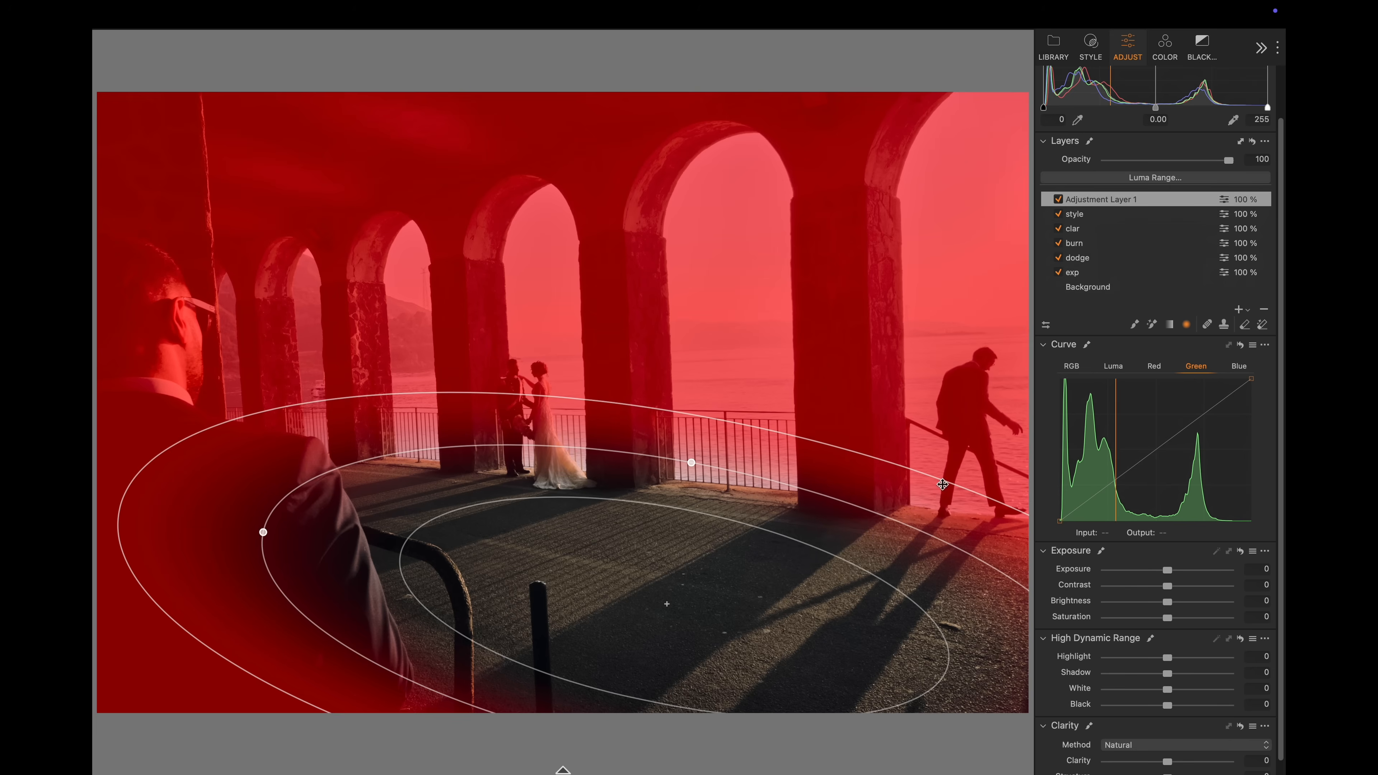
right_click(1081, 213)
click(1123, 213)
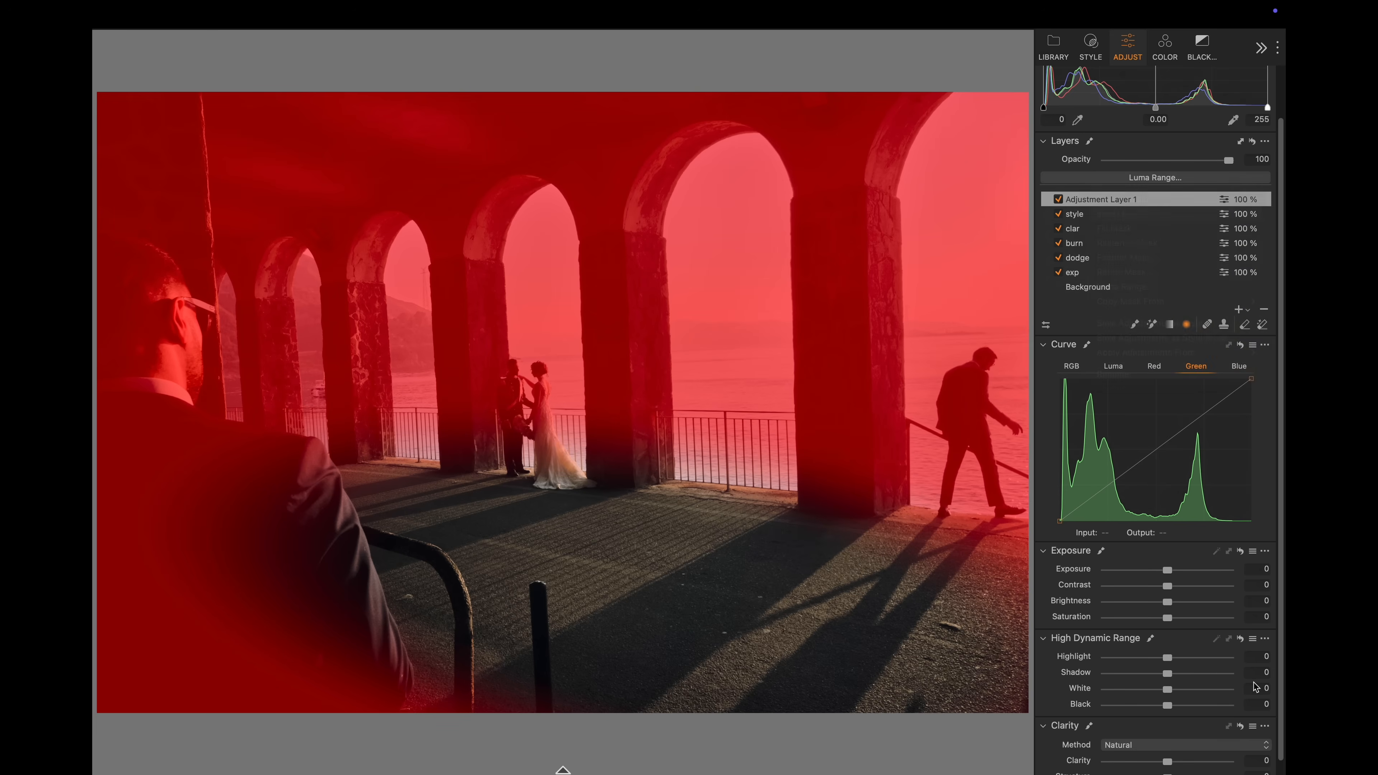
- Set Adjustment Layer 1's contrast to 12 and exposure to 0.2, and compare the pavement with the layer toggled
click(1181, 586)
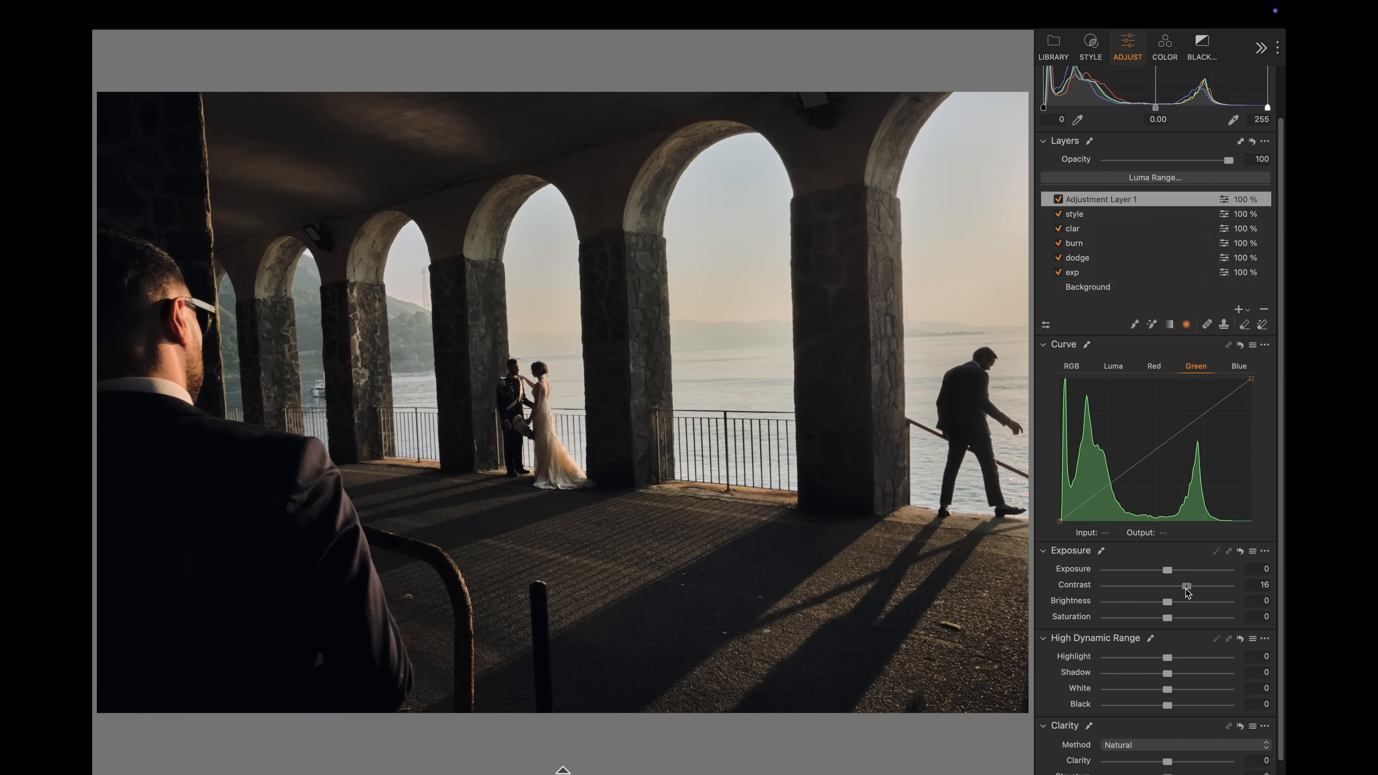
drag(1167, 570, 1171, 570)
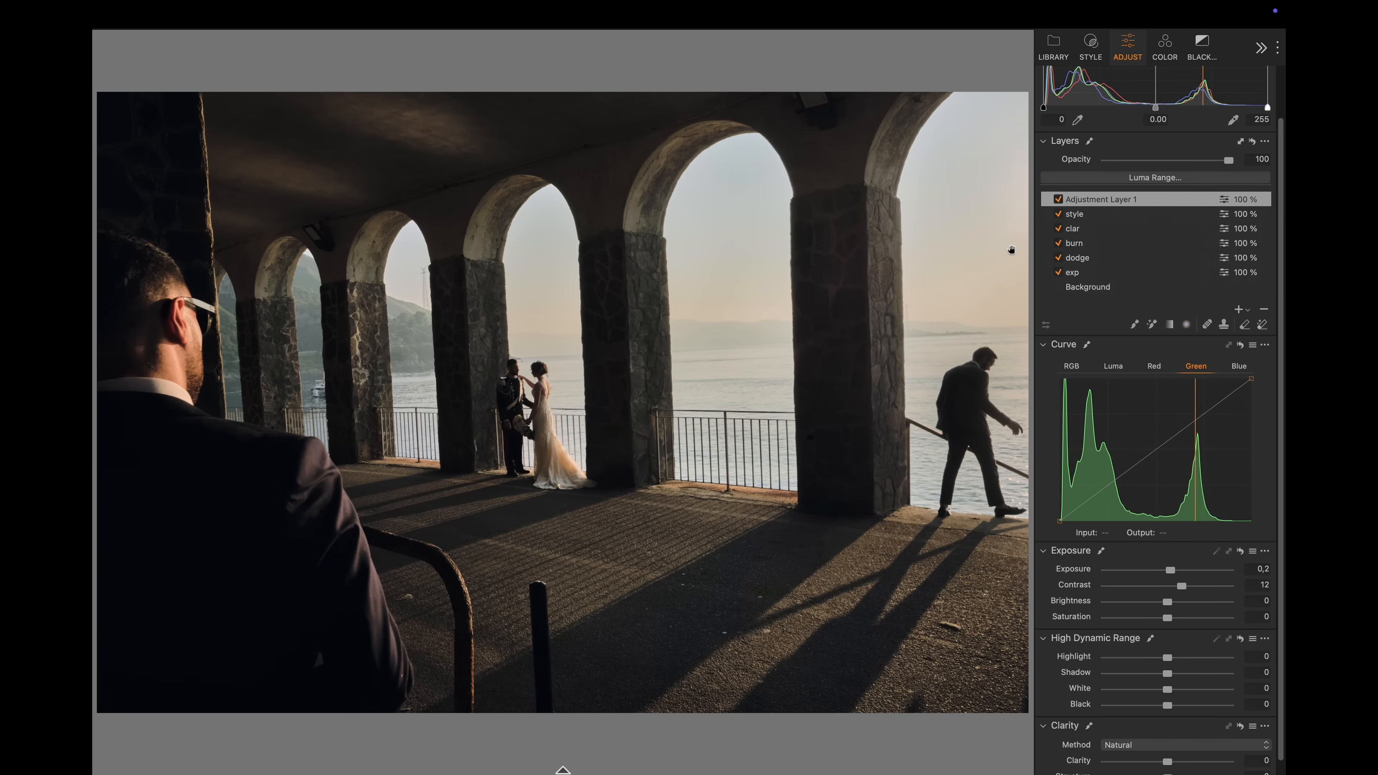
click(1058, 205)
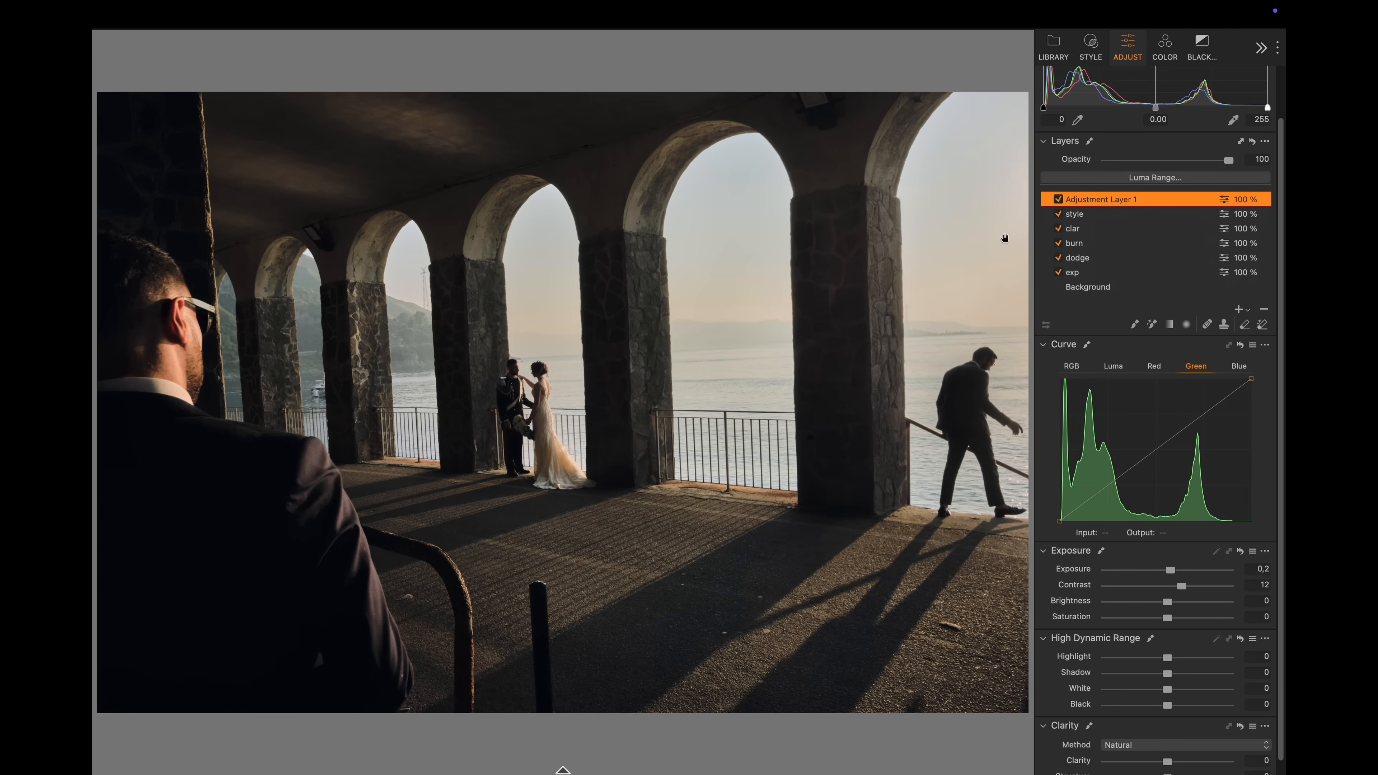
scroll(826, 505, up, 2)
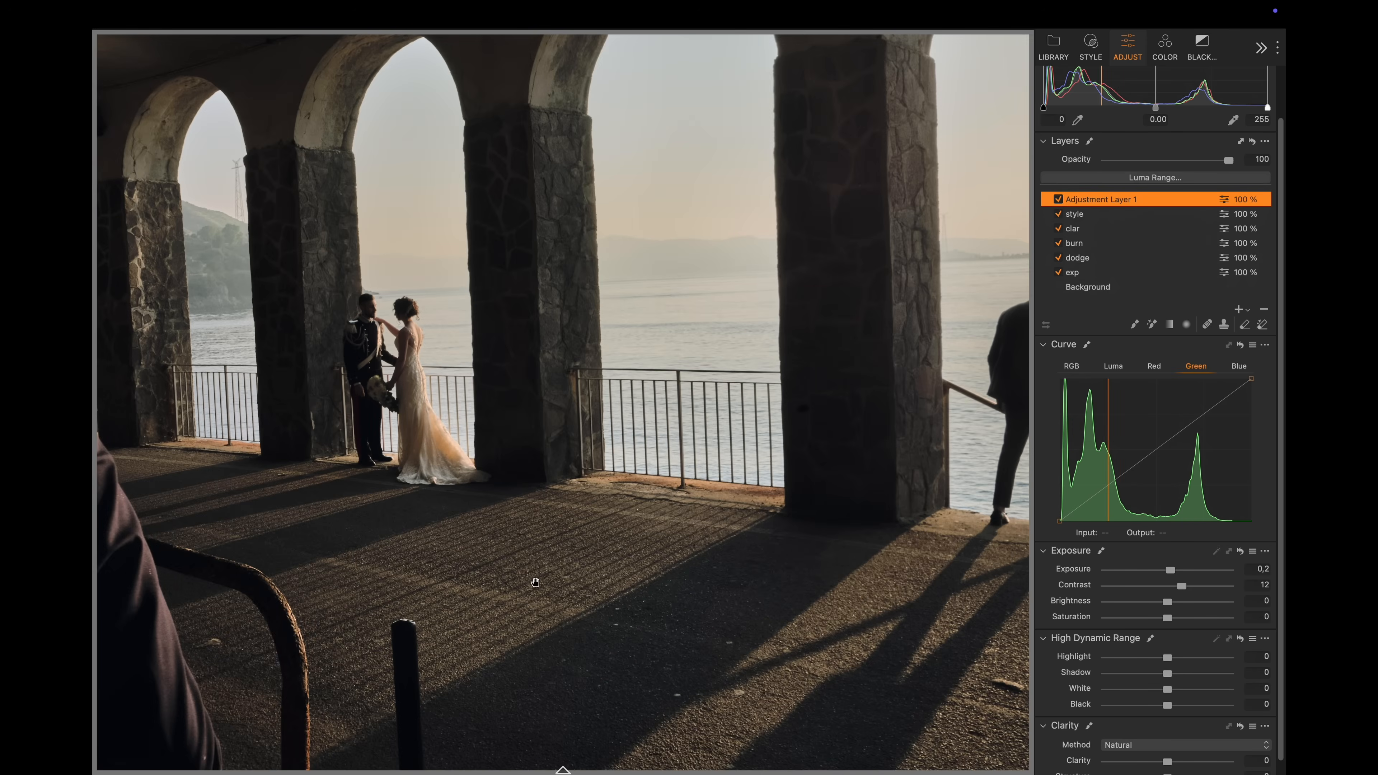
scroll(552, 450, down, 2)
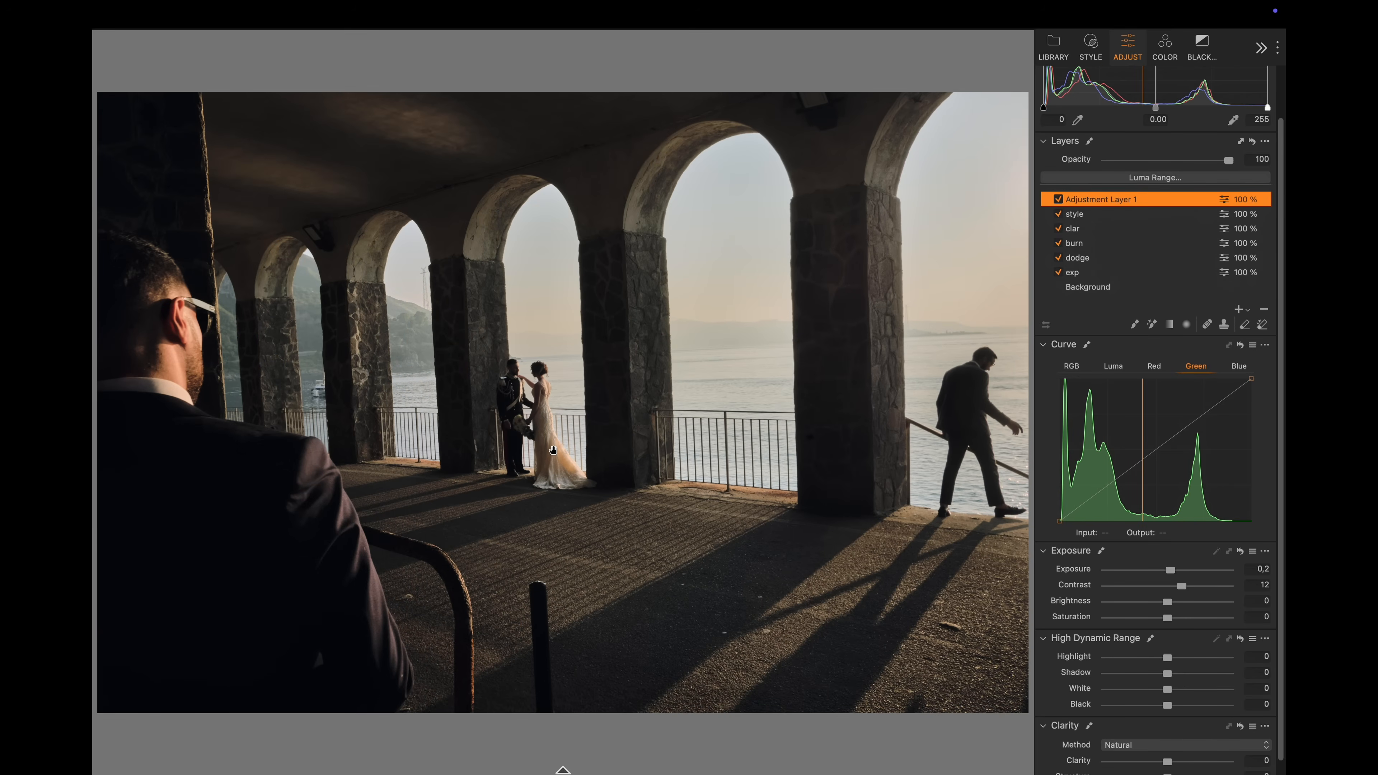
key(super+t)
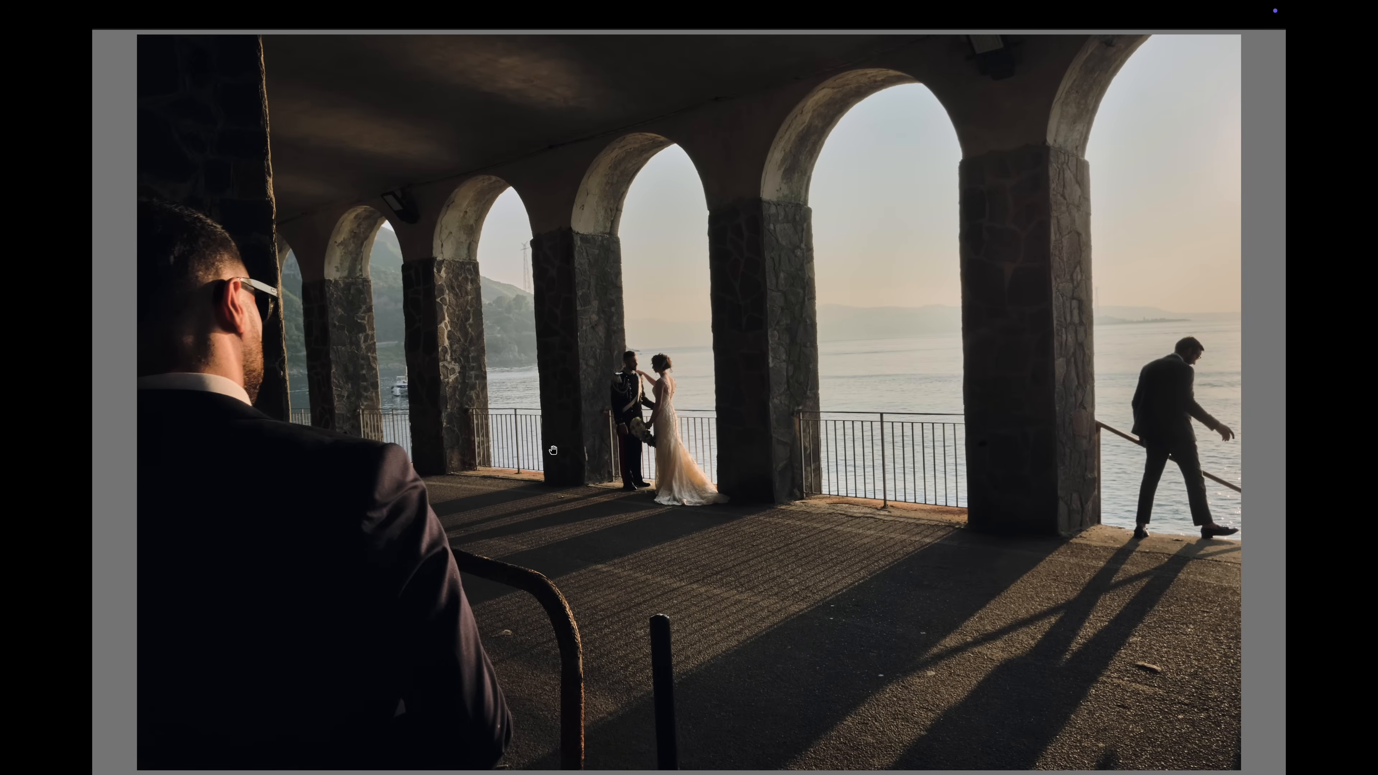
key(super+t)
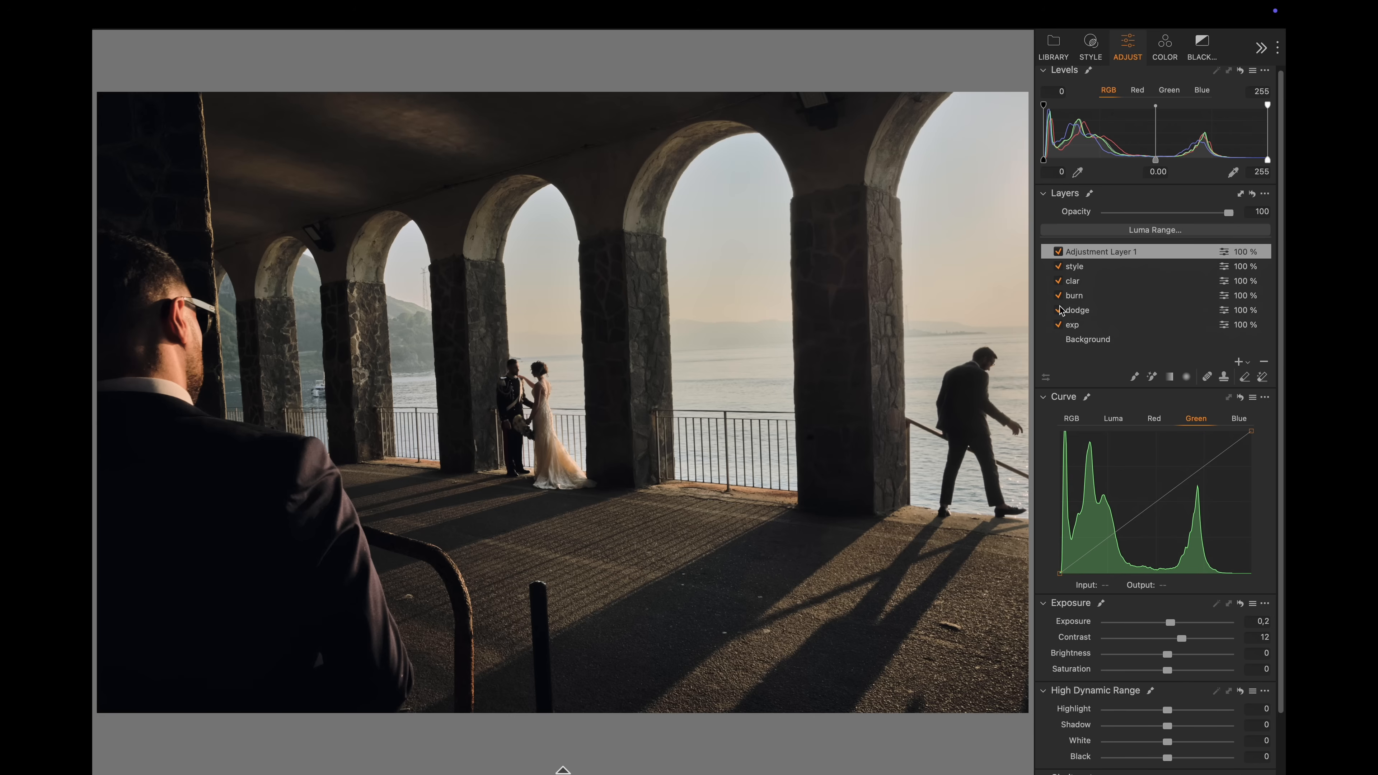
- Toggle the burn layer for comparison and reduce Adjustment Layer 1's opacity to 66
click(1058, 295)
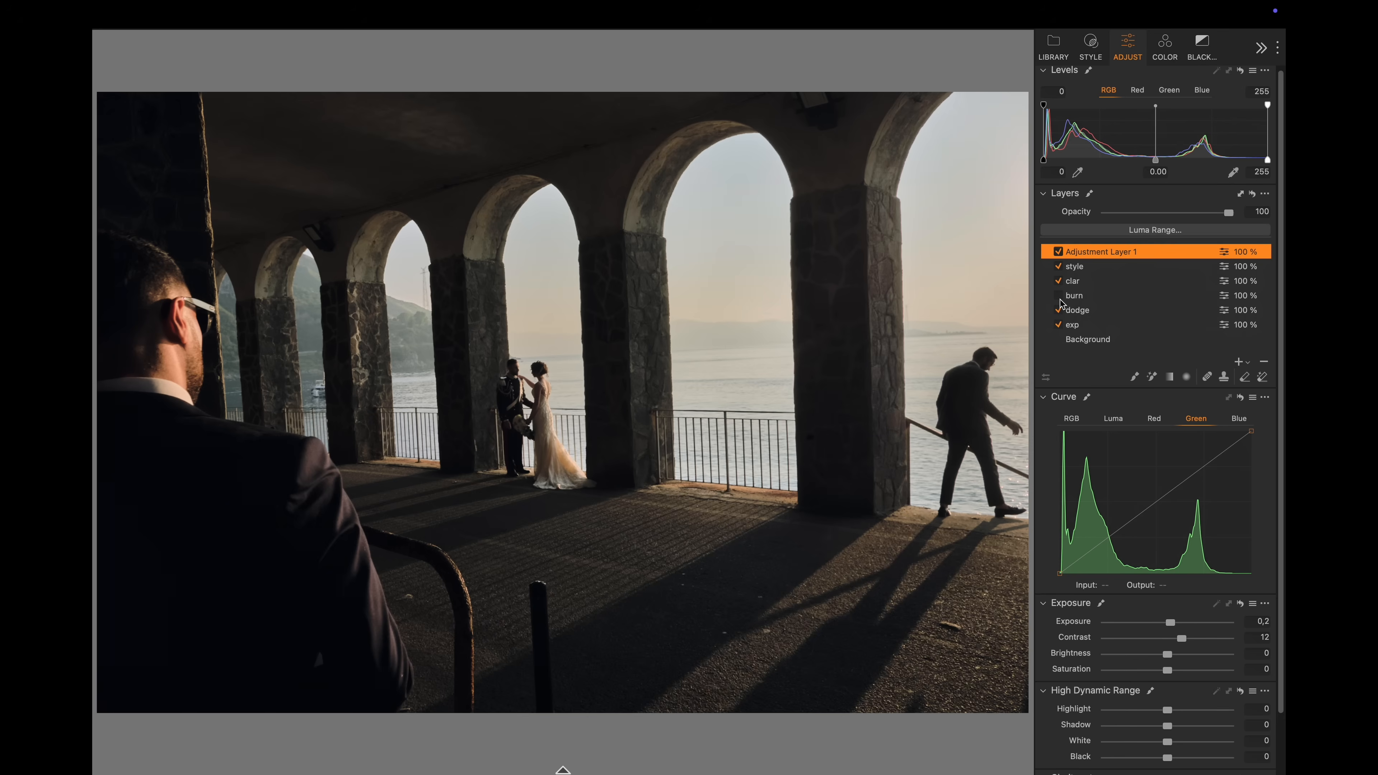
click(1184, 216)
drag(1186, 218, 1187, 216)
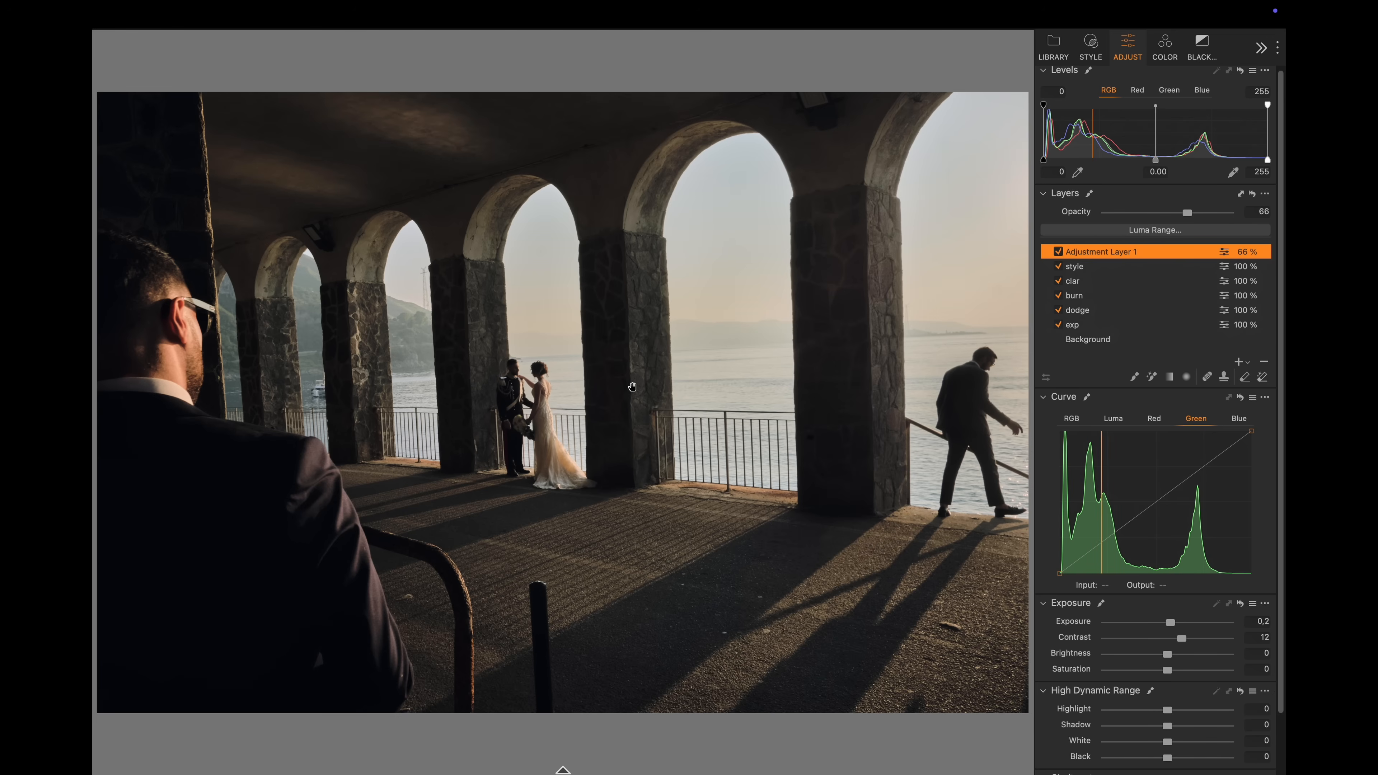
key(super+t)
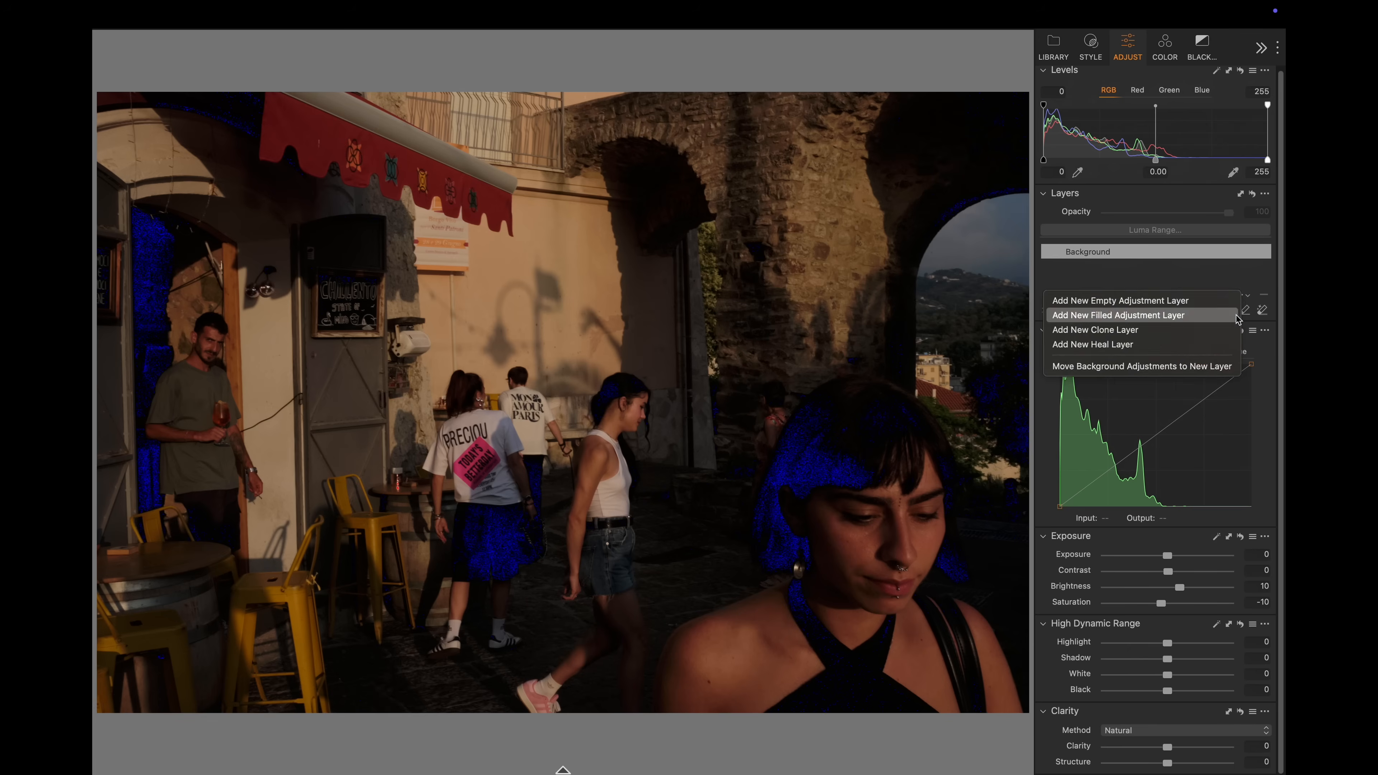
- Build the café street photo's layer stack with a filled exp layer and further layers named burn, dodge, cla and style
click(1106, 312)
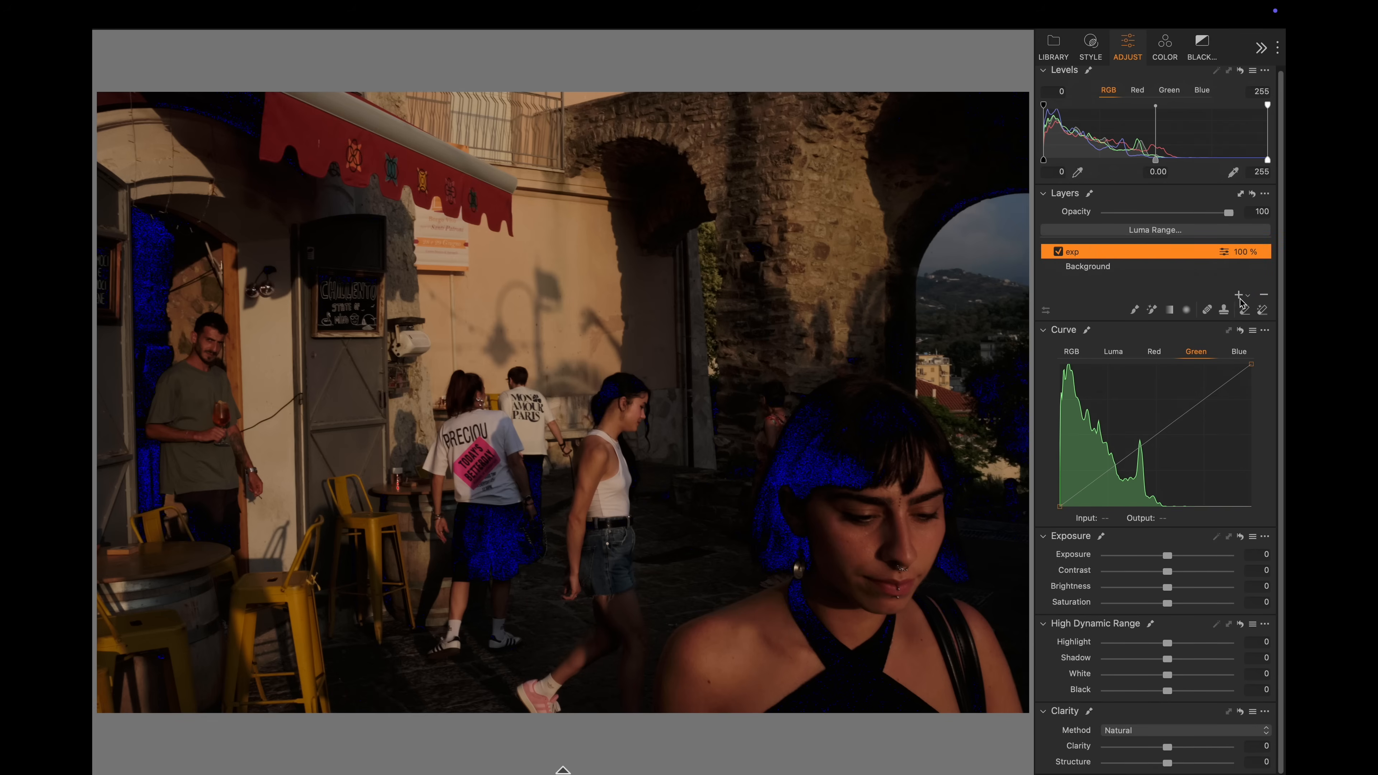
double_click(1122, 248)
text(cla)
key(Return)
click(1239, 333)
click(1193, 341)
double_click(1103, 251)
text(style)
key(Return)
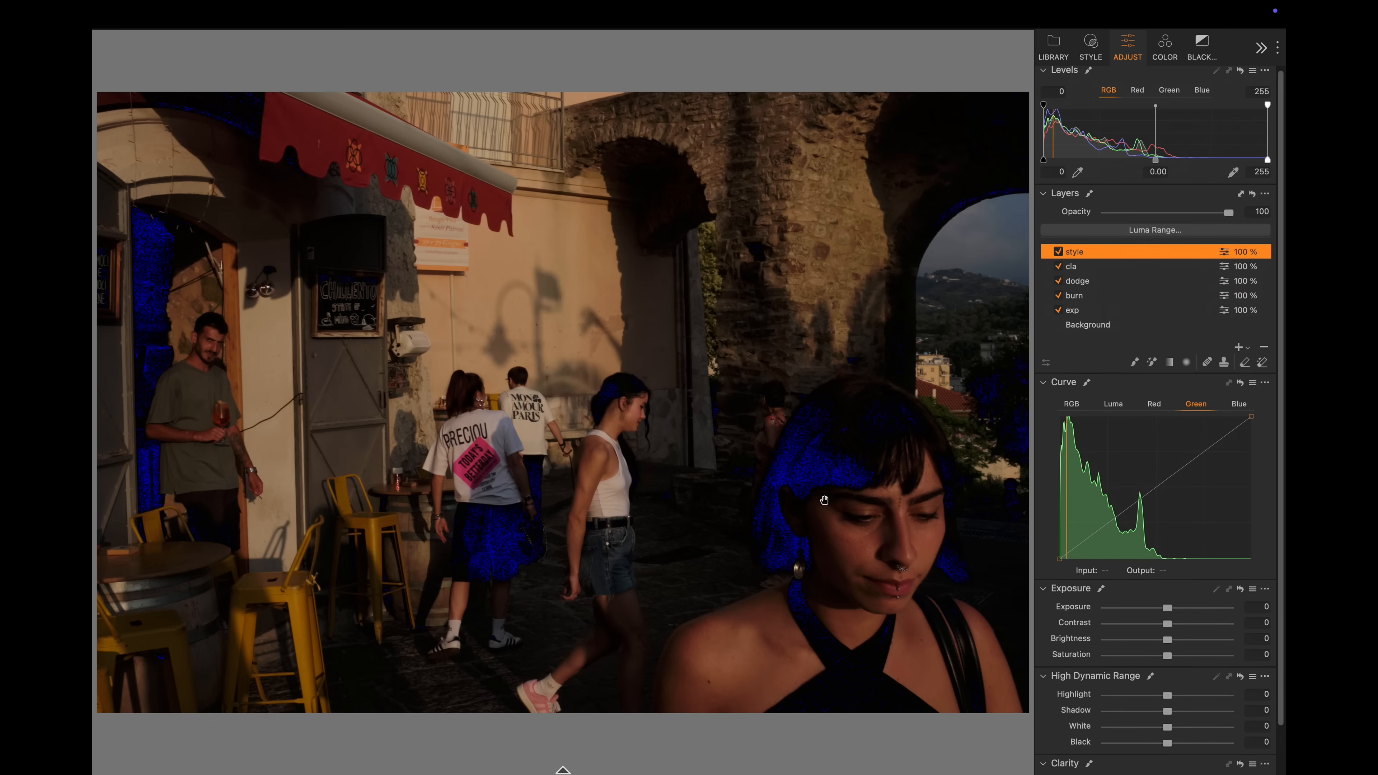
- Hide the exposure warnings and add a slightly raised lower-midtone point to the exp layer's luma curve, sampled from the foreground woman
click(1094, 312)
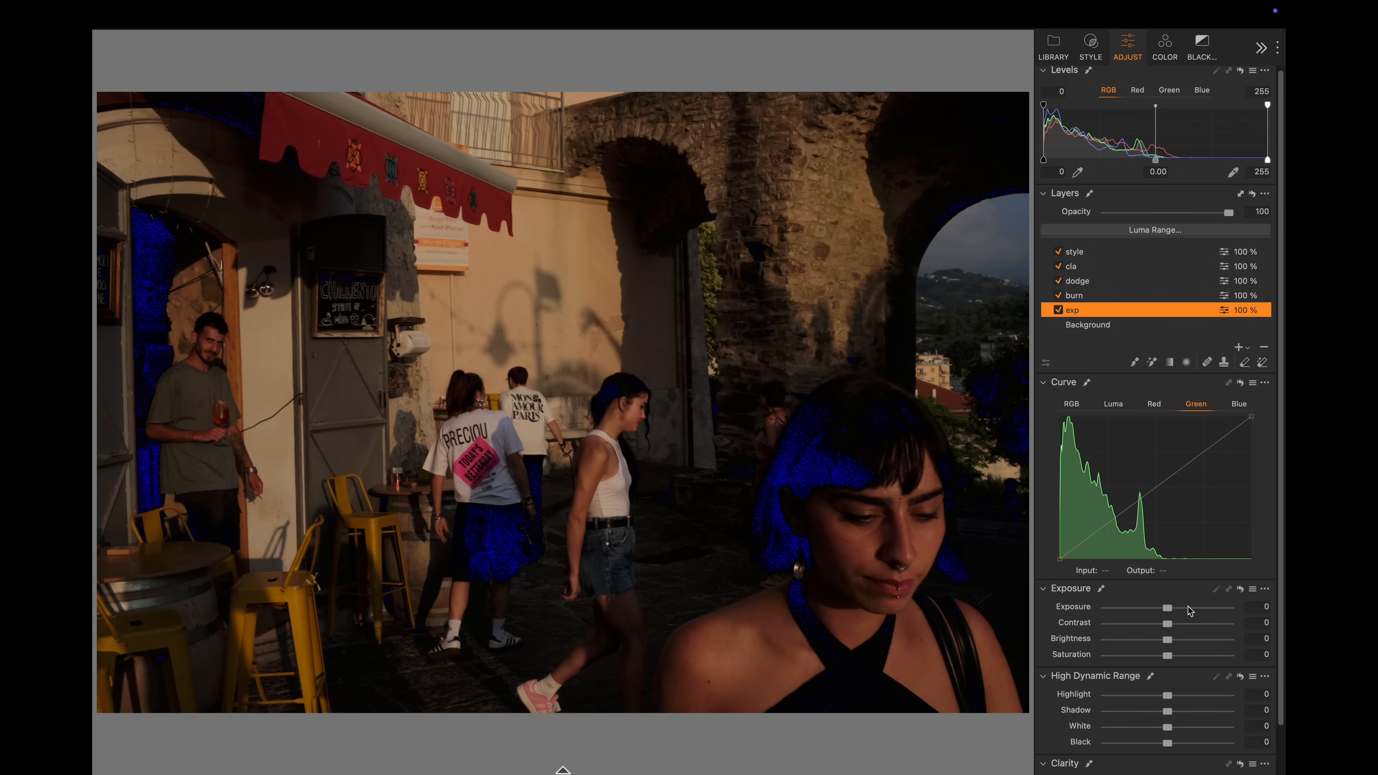
click(1119, 405)
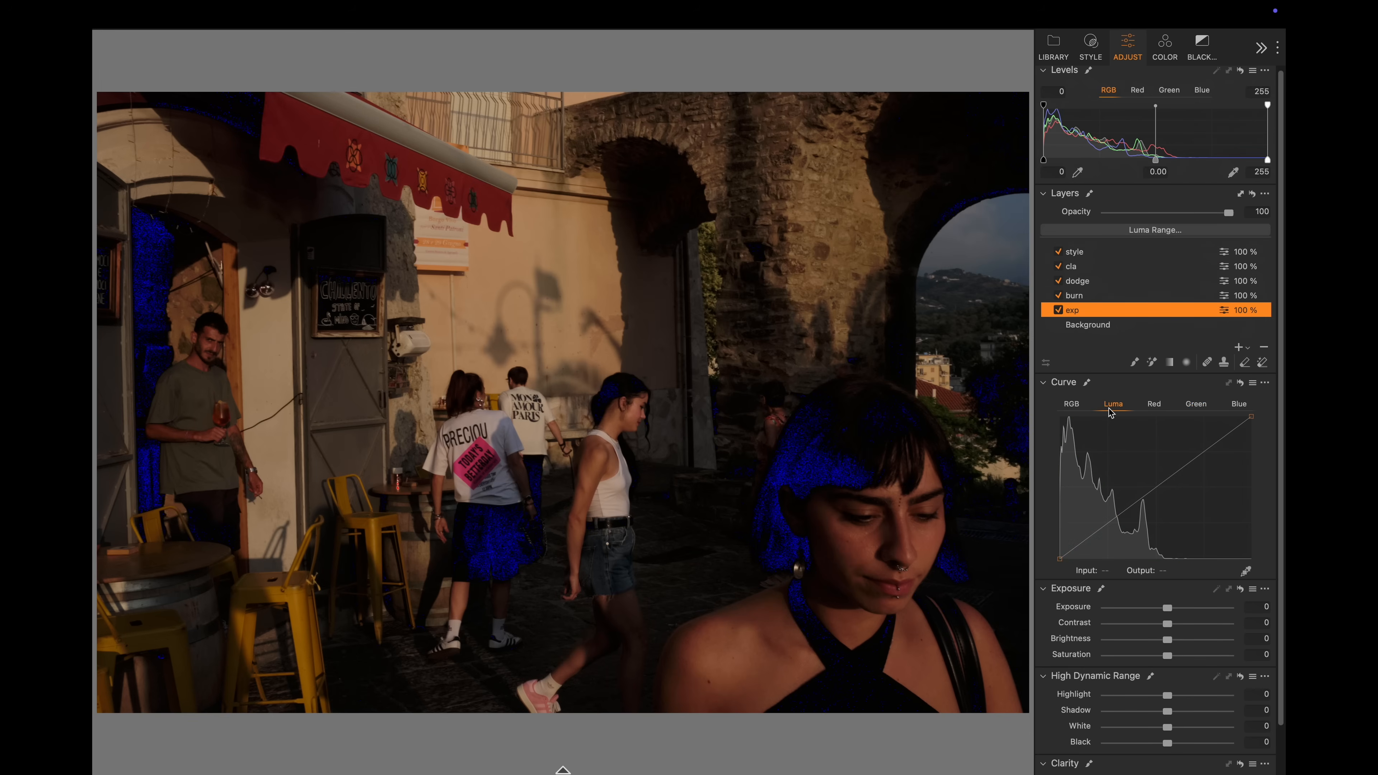
mouse_move(1137, 12)
click(1121, 71)
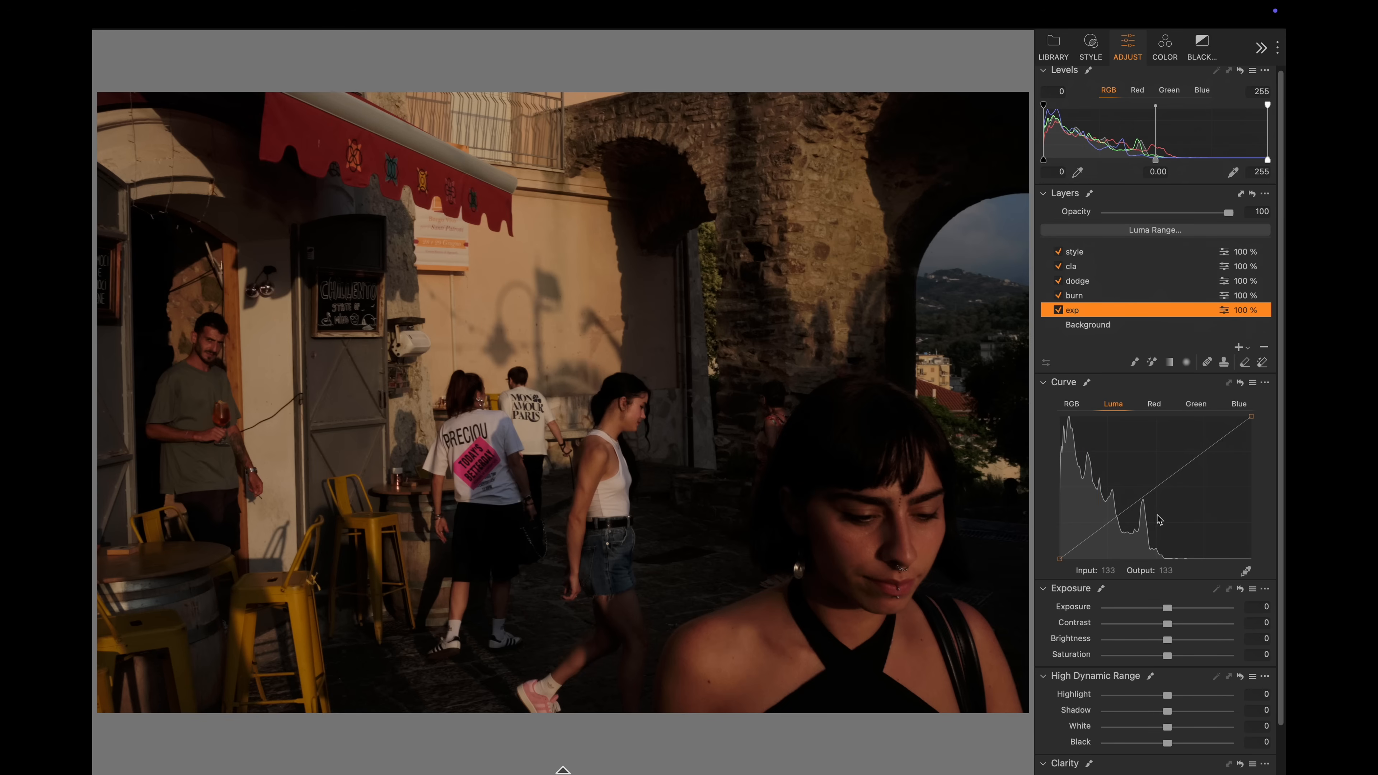
click(1246, 572)
click(935, 538)
drag(1119, 516, 1114, 516)
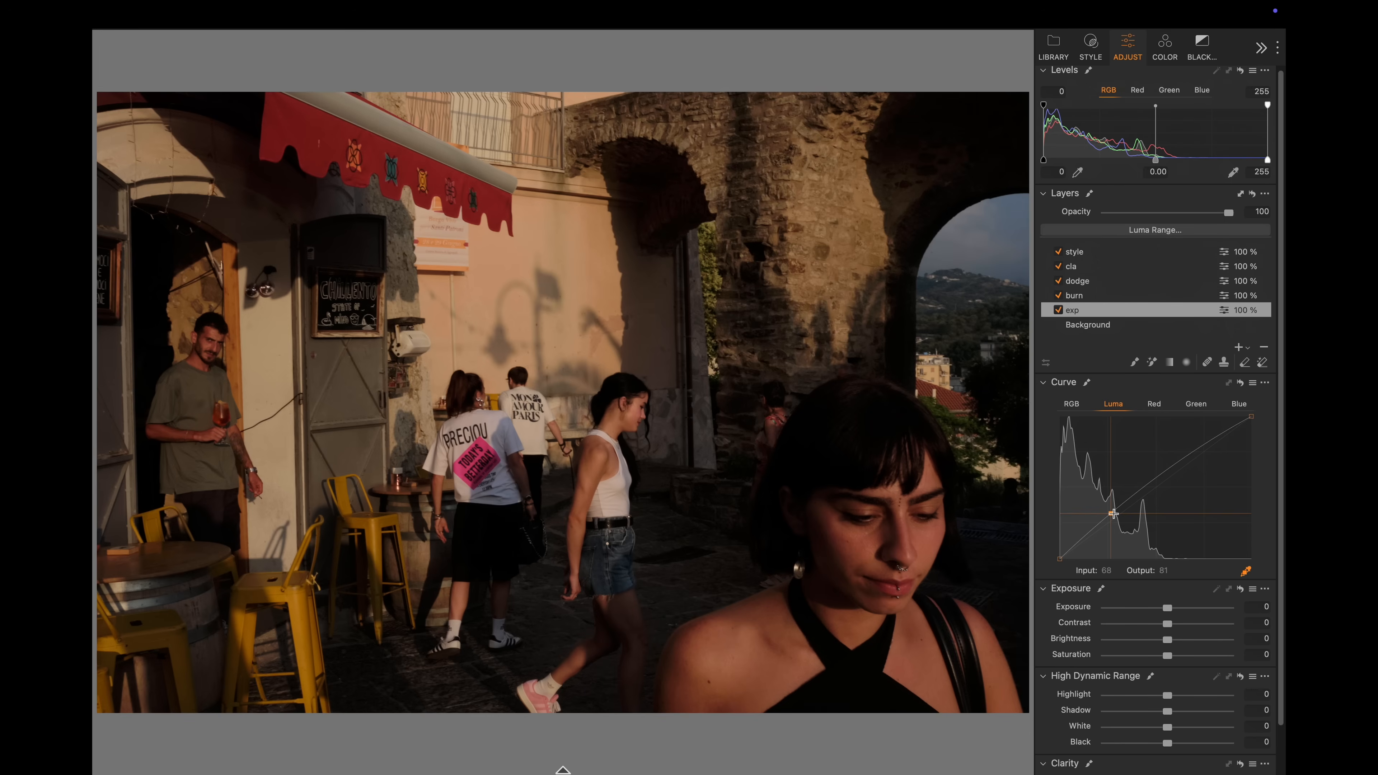
drag(1112, 513, 1108, 515)
- Anchor the exp luma curve's shadows near input 17, output 16, raise its highlights near 161 to about 195, and compare the layer
click(1071, 545)
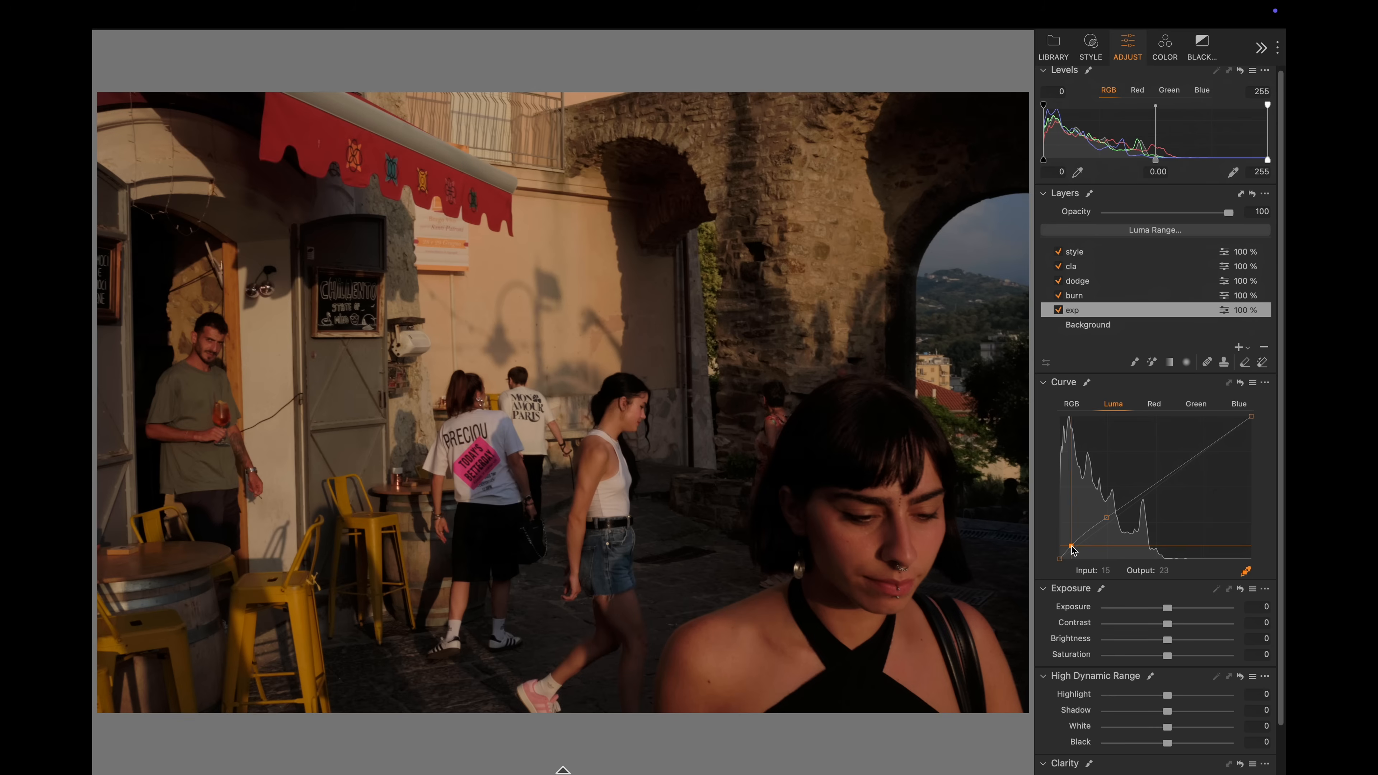
drag(1071, 546, 1072, 550)
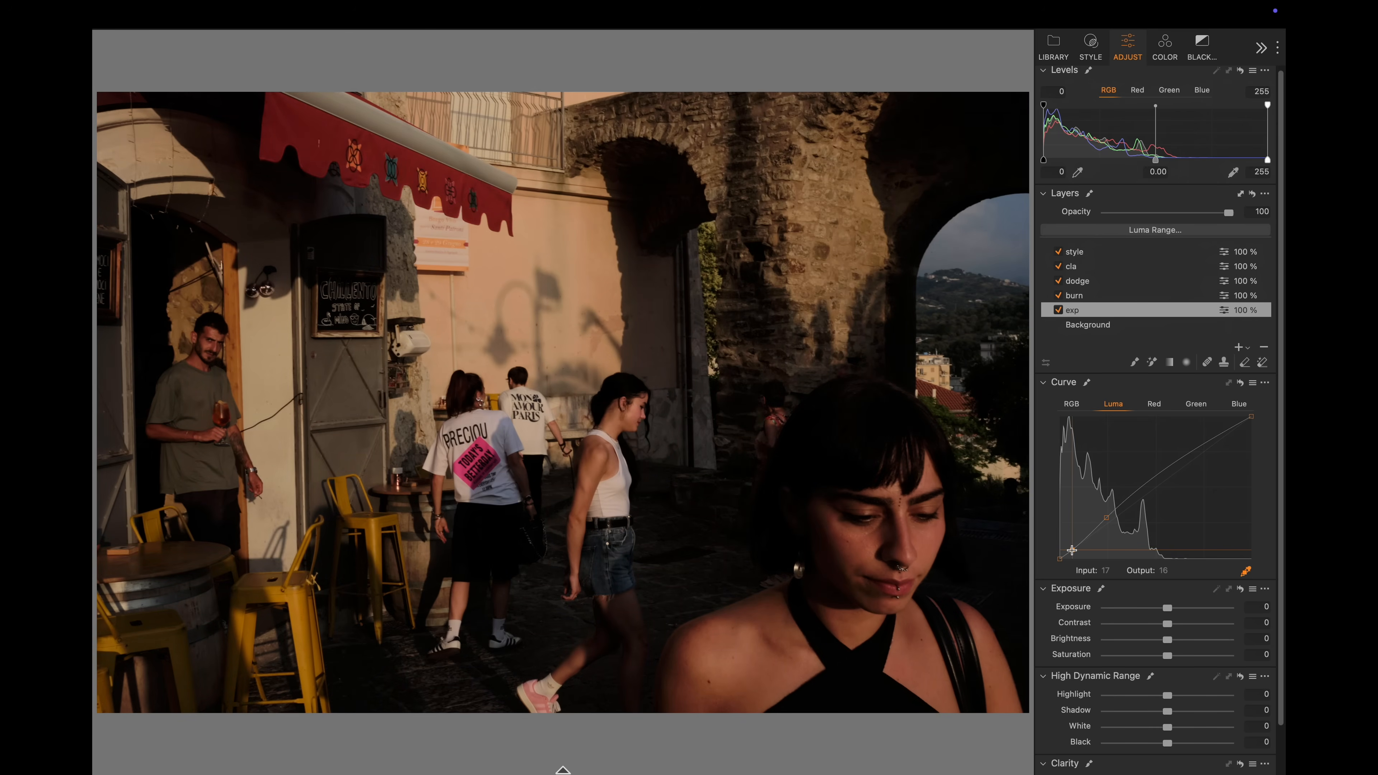
drag(1179, 467, 1181, 450)
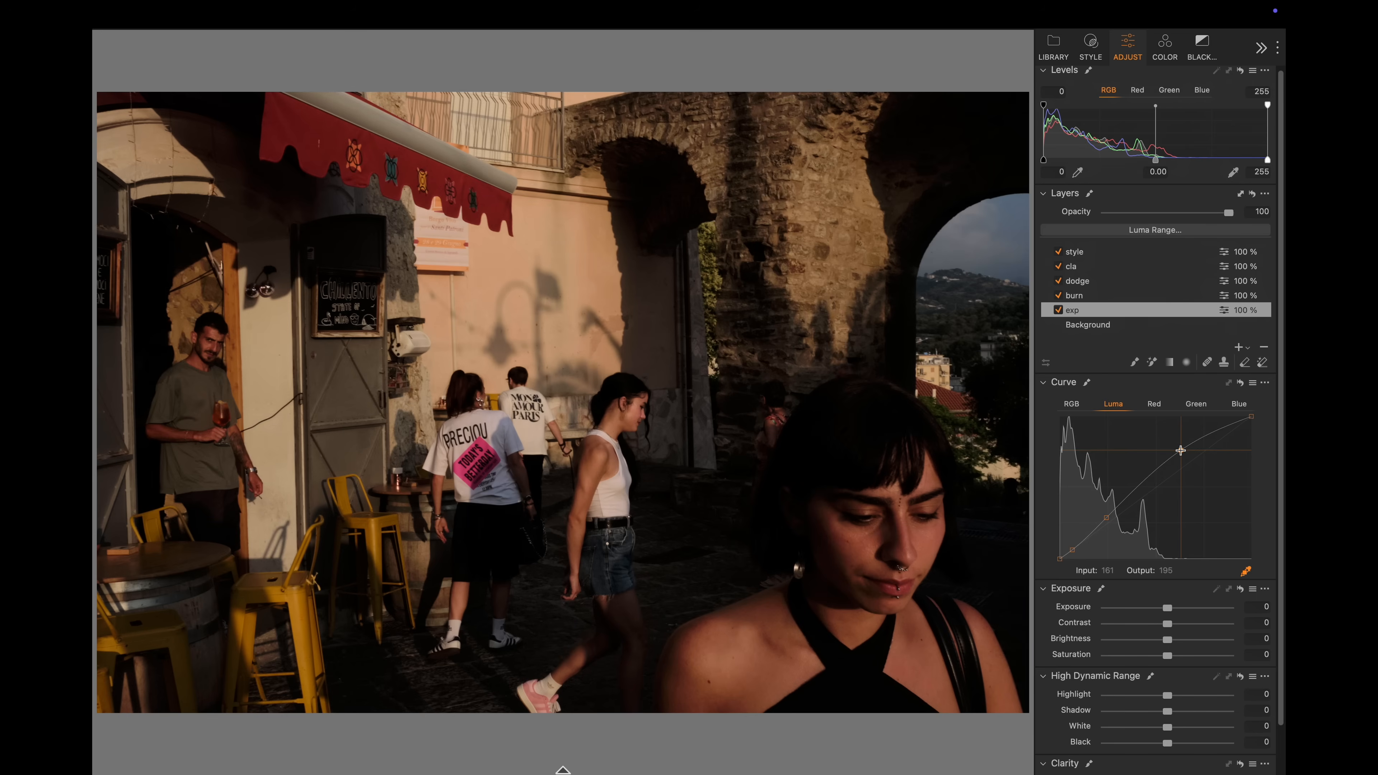
click(1058, 310)
click(1057, 310)
click(1058, 310)
click(1057, 310)
- Set the burn layer's exposure to -1.52 and brush its mask over the sunlit wall behind the pedestrians
click(1132, 296)
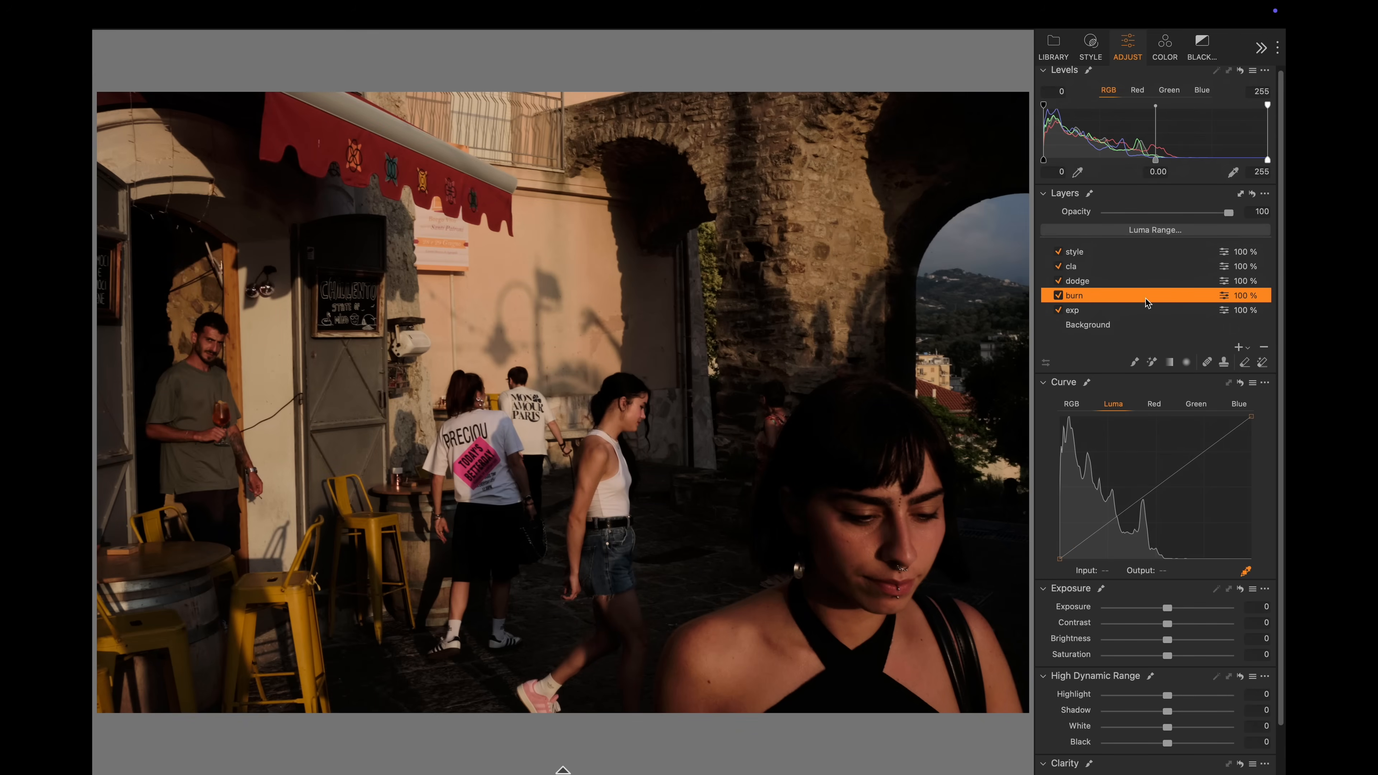
drag(1166, 607, 1148, 619)
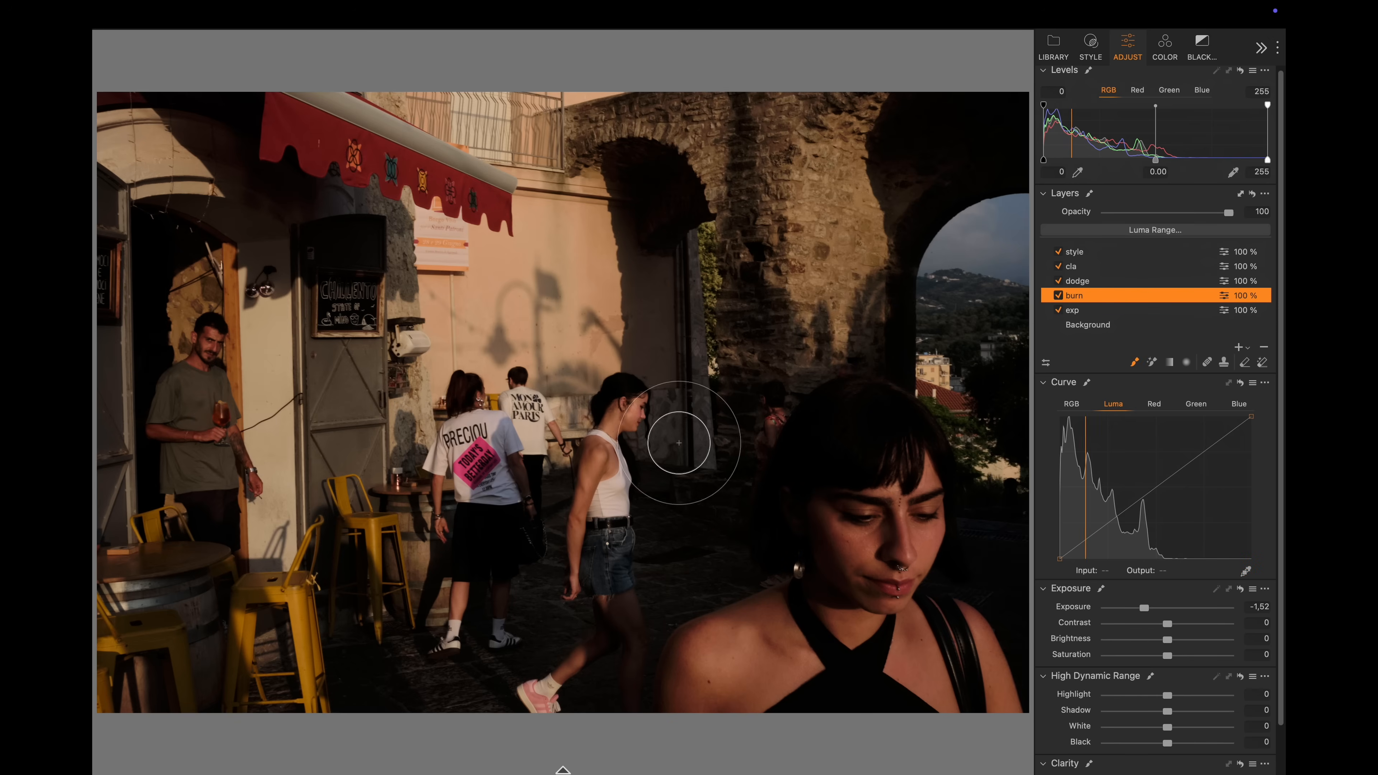
key(b)
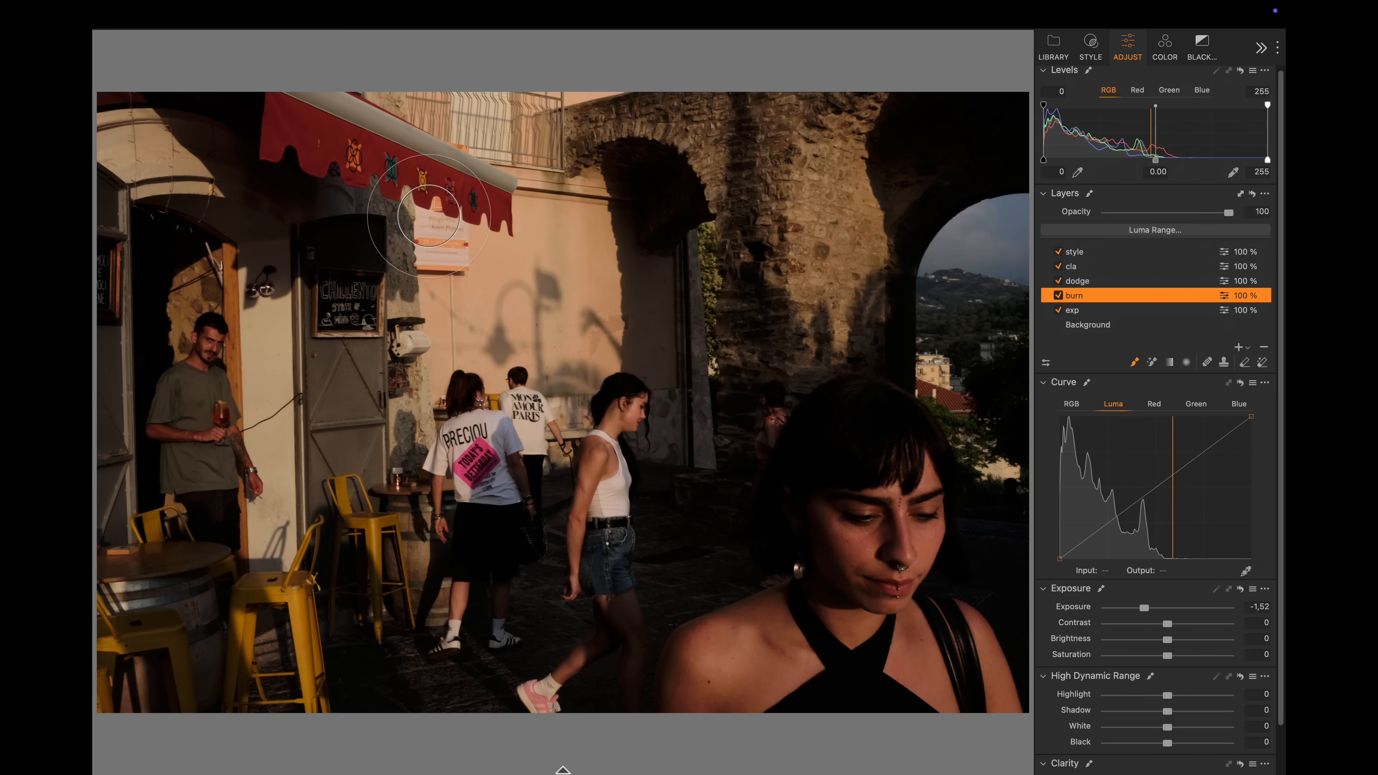
mouse_move(521, 209)
mouse_down()
mouse_move(554, 271)
mouse_move(602, 203)
mouse_move(591, 228)
mouse_up()
mouse_move(529, 315)
mouse_down()
mouse_move(592, 326)
mouse_move(422, 363)
mouse_move(538, 111)
mouse_move(452, 358)
mouse_up()
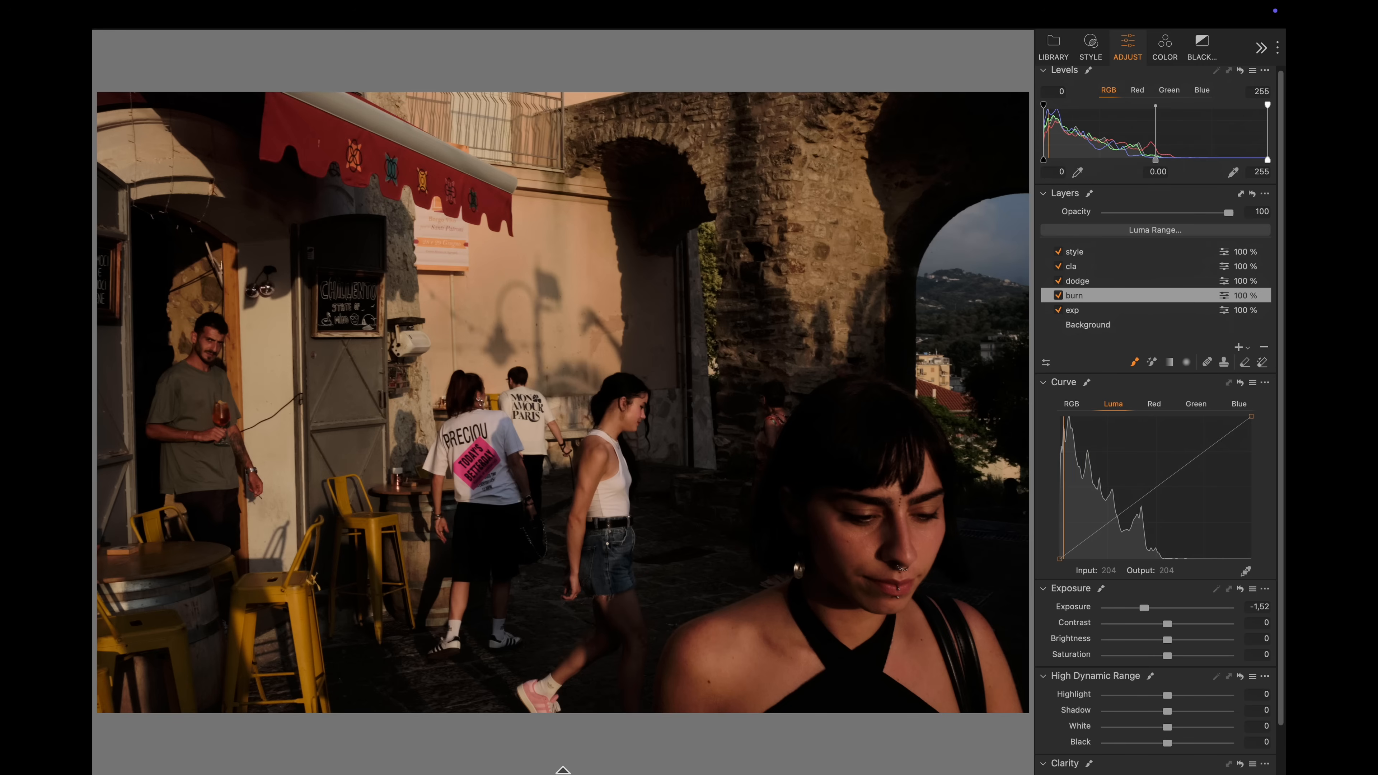
- Set the dodge layer's exposure to 1.48 and brush its mask over the stone wall and the dark pavement beside the walking woman
click(1104, 281)
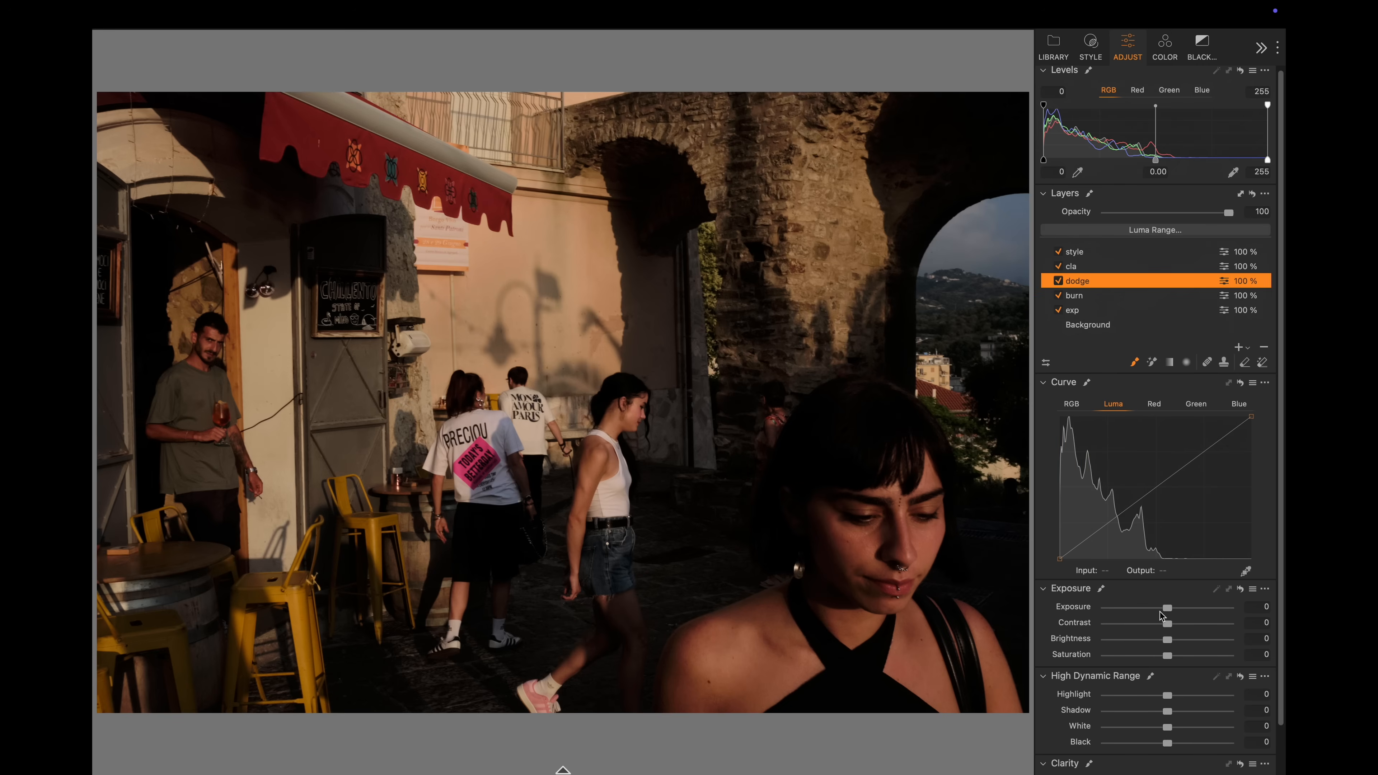
drag(1192, 610, 1189, 611)
drag(747, 314, 806, 343)
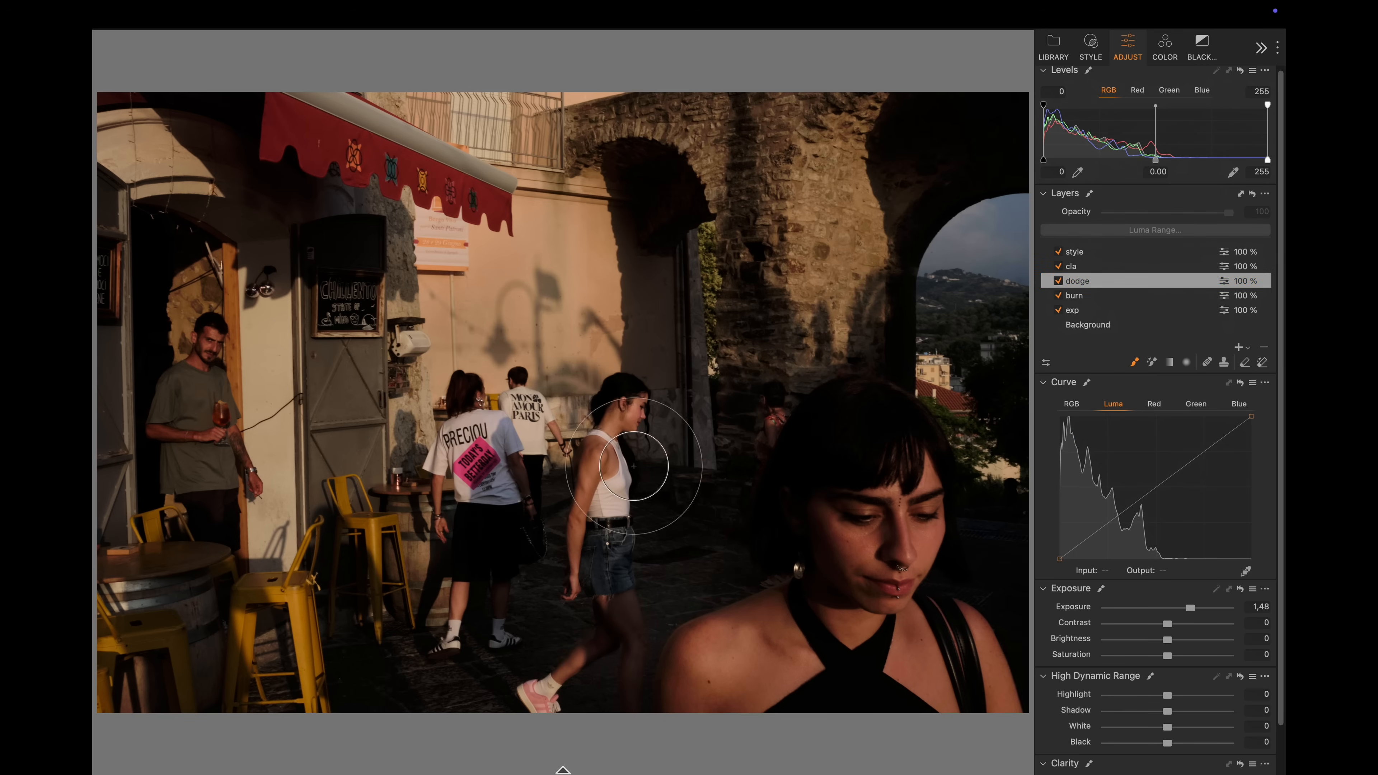
scroll(729, 550, up, 2)
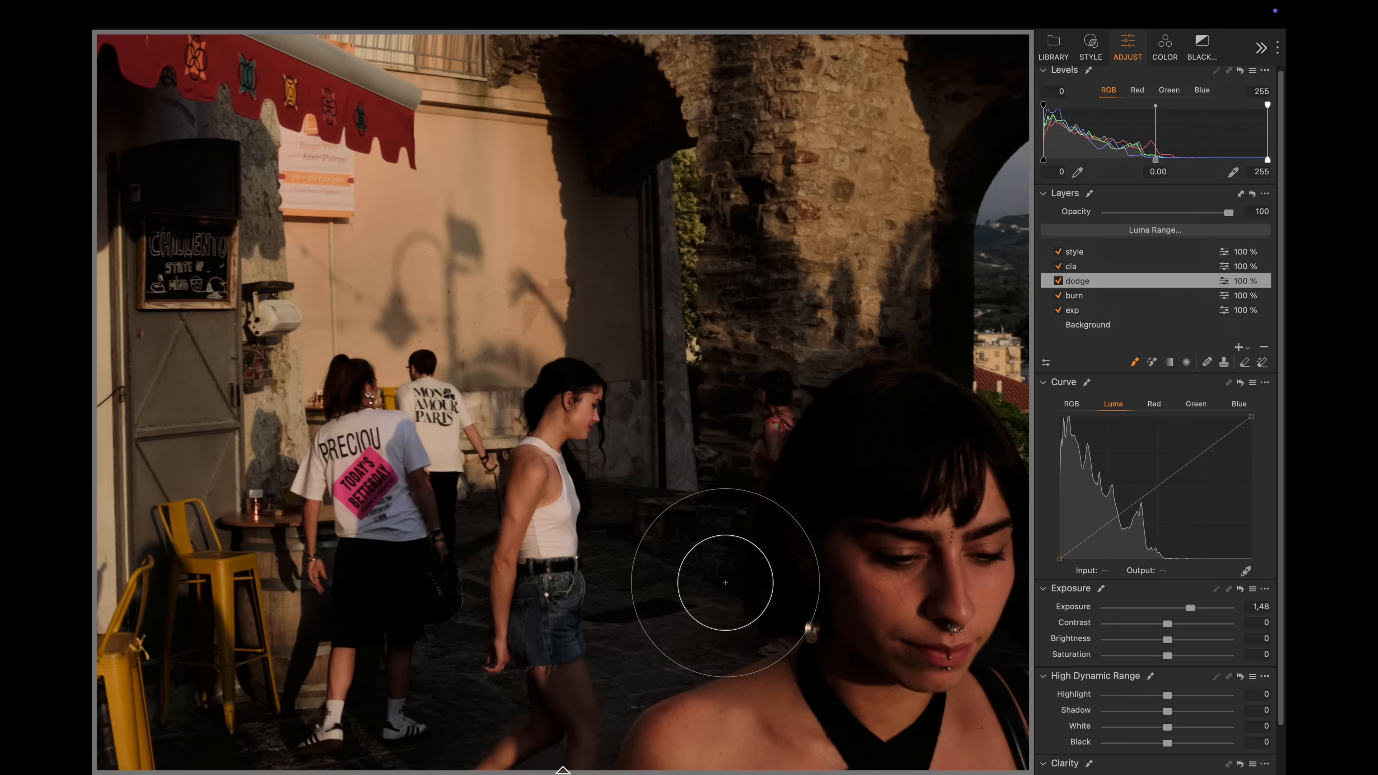
scroll(691, 581, down, 1)
drag(684, 573, 702, 516)
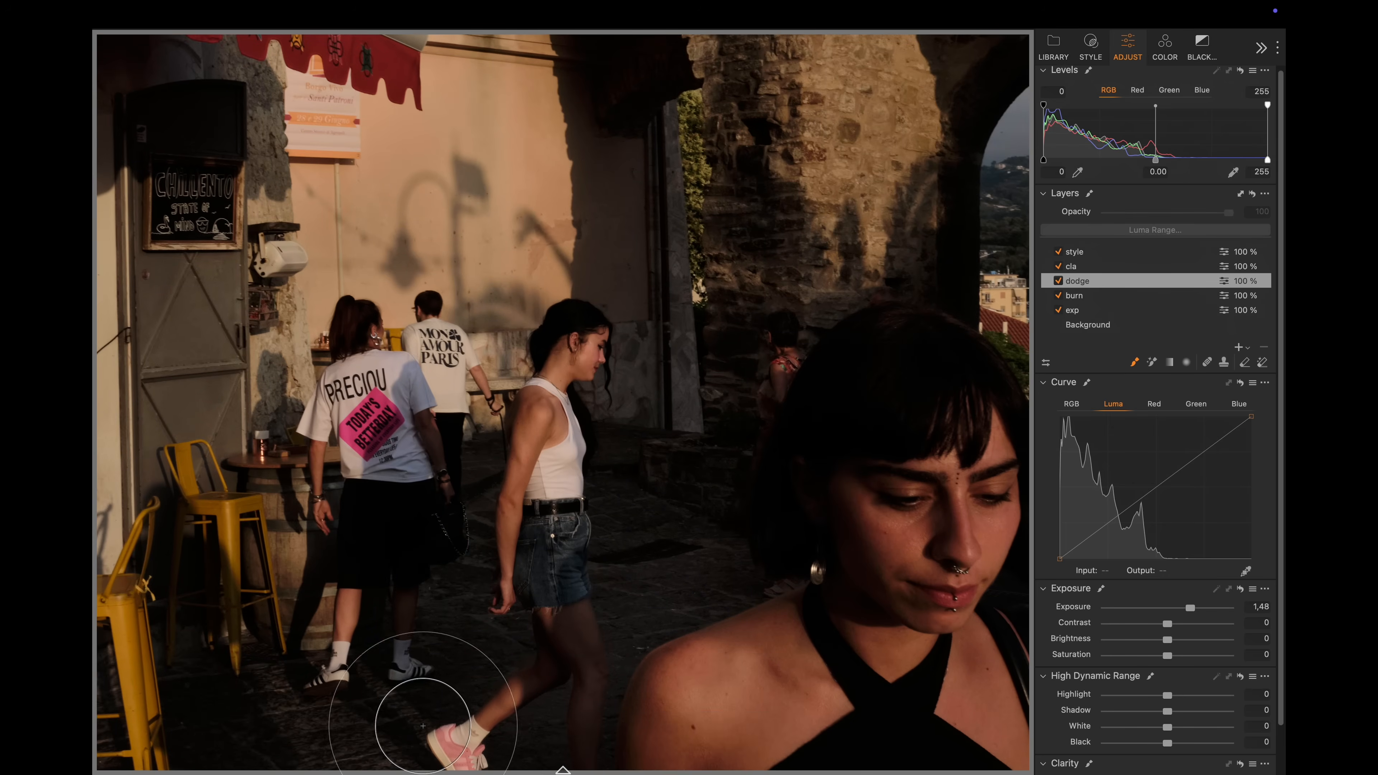
scroll(800, 527, down, 2)
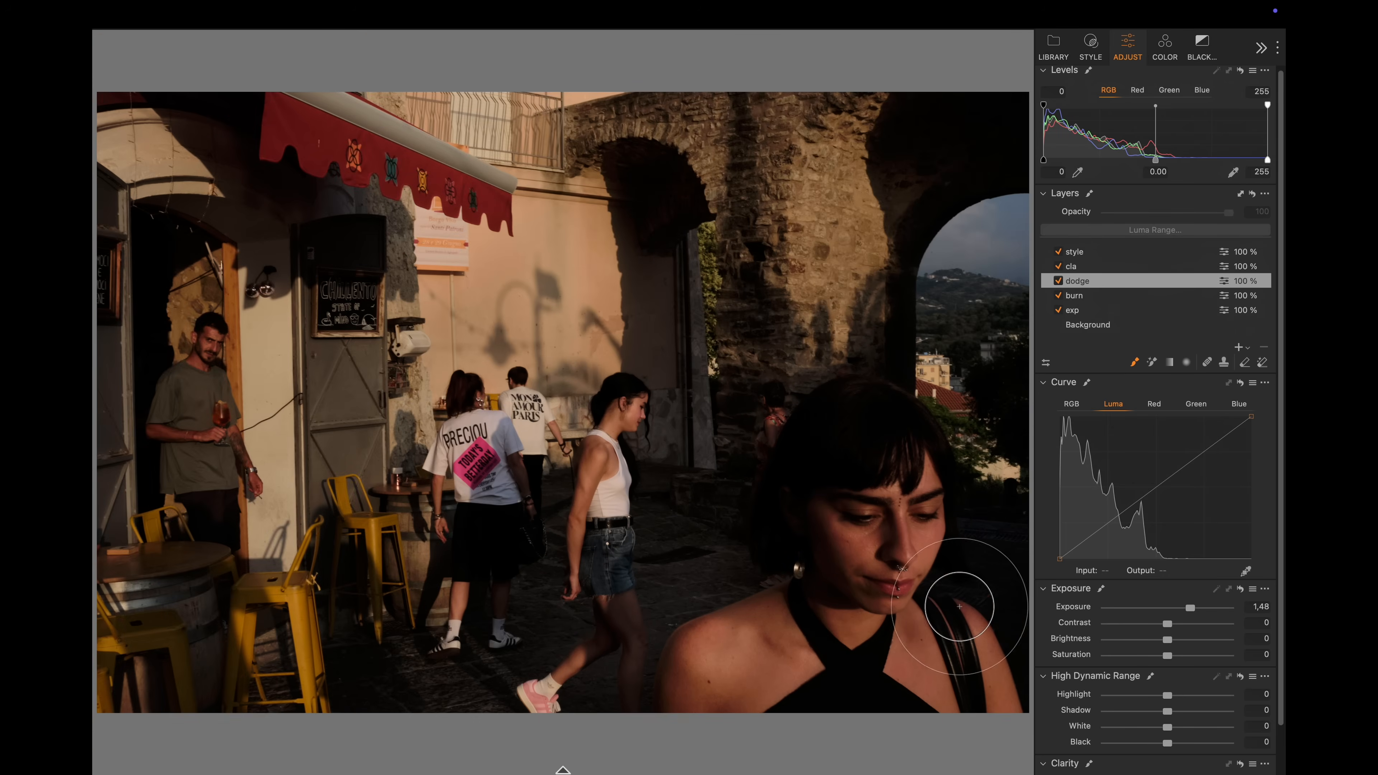
- Brush the dodge mask over the foreground woman's hair, then extend it across the street and wall with an enlarged brush
scroll(808, 501, up, 1)
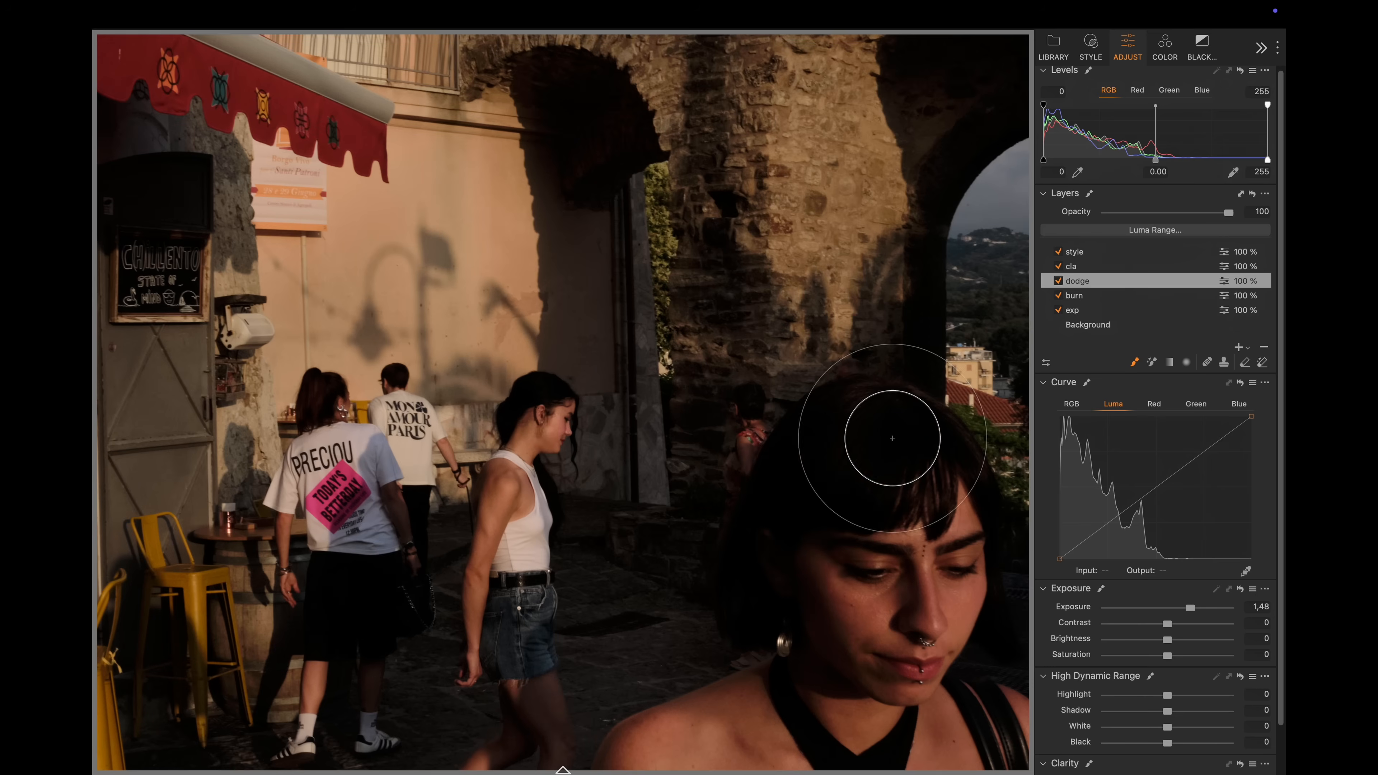
mouse_move(862, 455)
mouse_down()
mouse_move(807, 487)
mouse_move(829, 388)
mouse_move(745, 519)
mouse_move(884, 475)
mouse_move(764, 540)
mouse_move(880, 436)
mouse_move(789, 426)
mouse_move(858, 511)
mouse_move(947, 463)
mouse_move(895, 506)
mouse_move(835, 444)
mouse_move(746, 587)
mouse_move(747, 529)
mouse_move(756, 608)
mouse_move(777, 541)
mouse_up()
scroll(754, 550, down, 3)
key(])
key(])
key(])
key(])
mouse_move(335, 644)
mouse_down()
mouse_move(381, 709)
mouse_move(130, 611)
mouse_move(310, 659)
mouse_move(138, 650)
mouse_move(367, 500)
mouse_move(333, 553)
mouse_move(353, 674)
mouse_move(338, 397)
mouse_move(358, 556)
mouse_move(381, 346)
mouse_move(343, 453)
mouse_move(290, 292)
mouse_move(321, 192)
mouse_move(213, 96)
mouse_move(354, 112)
mouse_move(529, 165)
mouse_move(715, 155)
mouse_move(549, 135)
mouse_move(770, 111)
mouse_move(675, 235)
mouse_up()
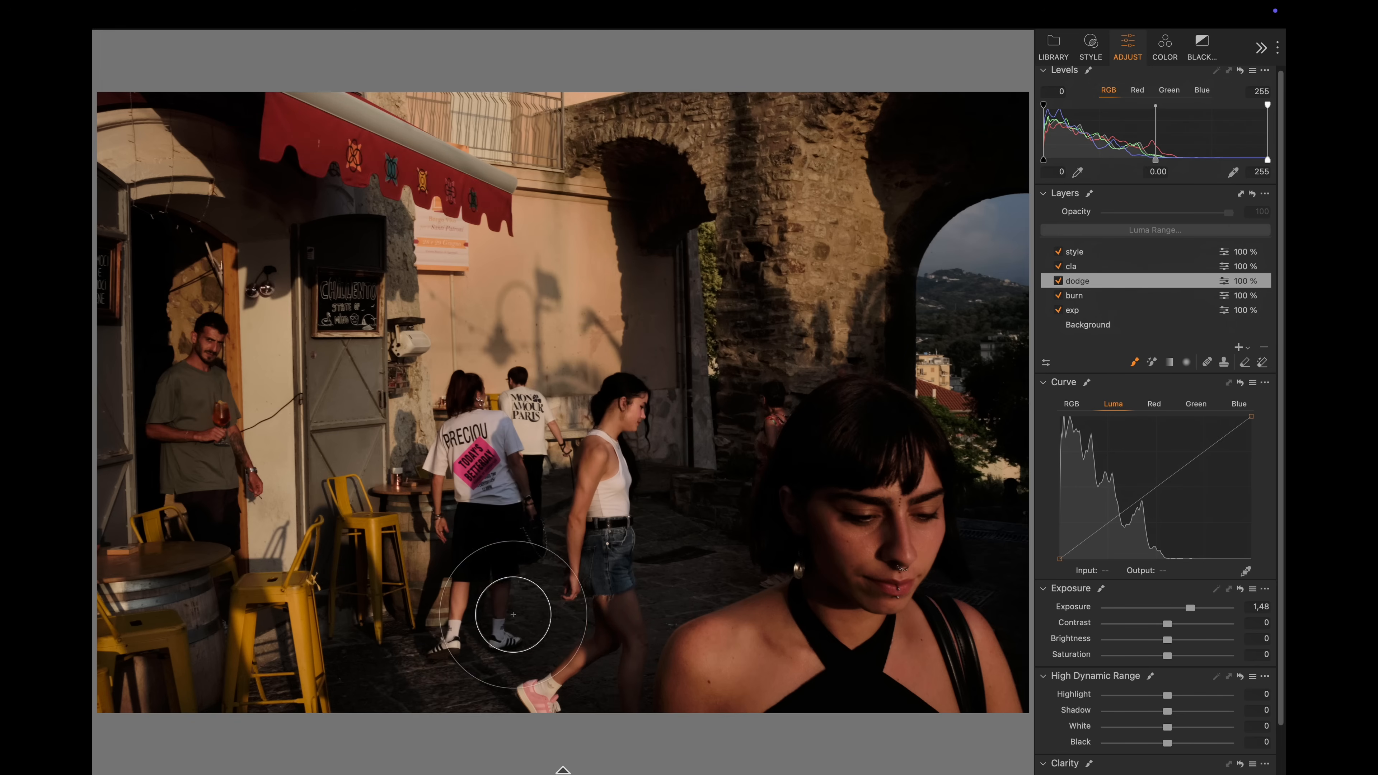
click(1064, 283)
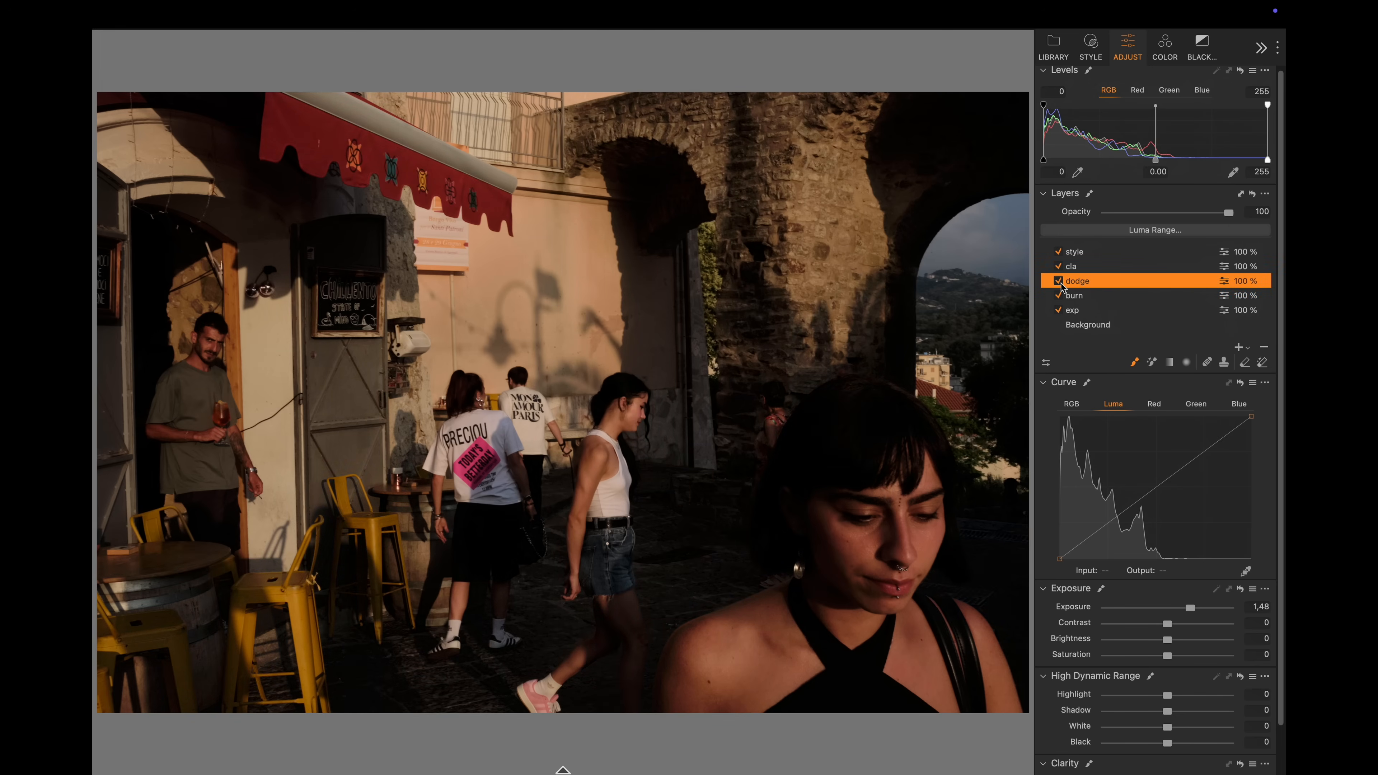
- Brush the cla layer's mask over the sunlit wall and stone arches, and set its clarity to 52
click(1076, 268)
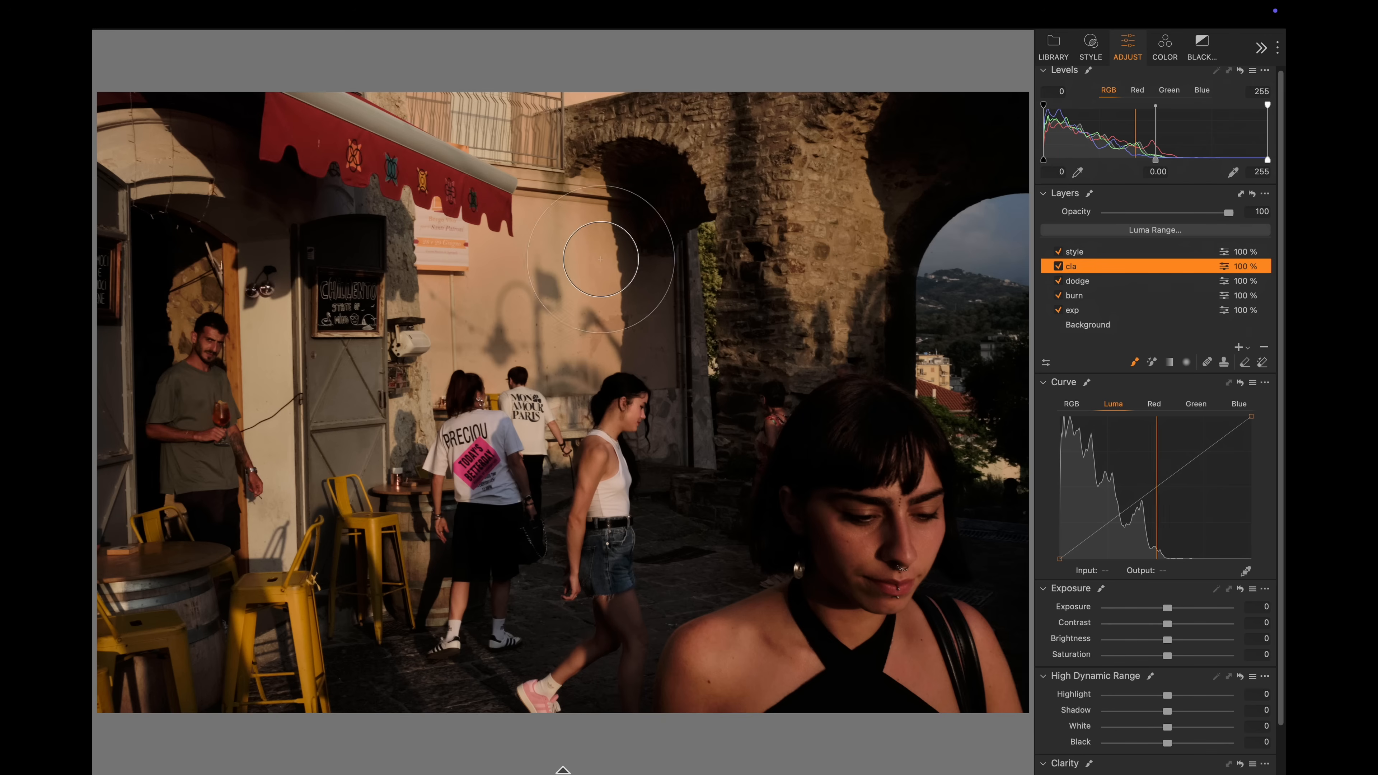
mouse_move(618, 125)
mouse_down()
mouse_move(635, 140)
mouse_move(902, 127)
mouse_move(837, 291)
mouse_move(842, 252)
mouse_up()
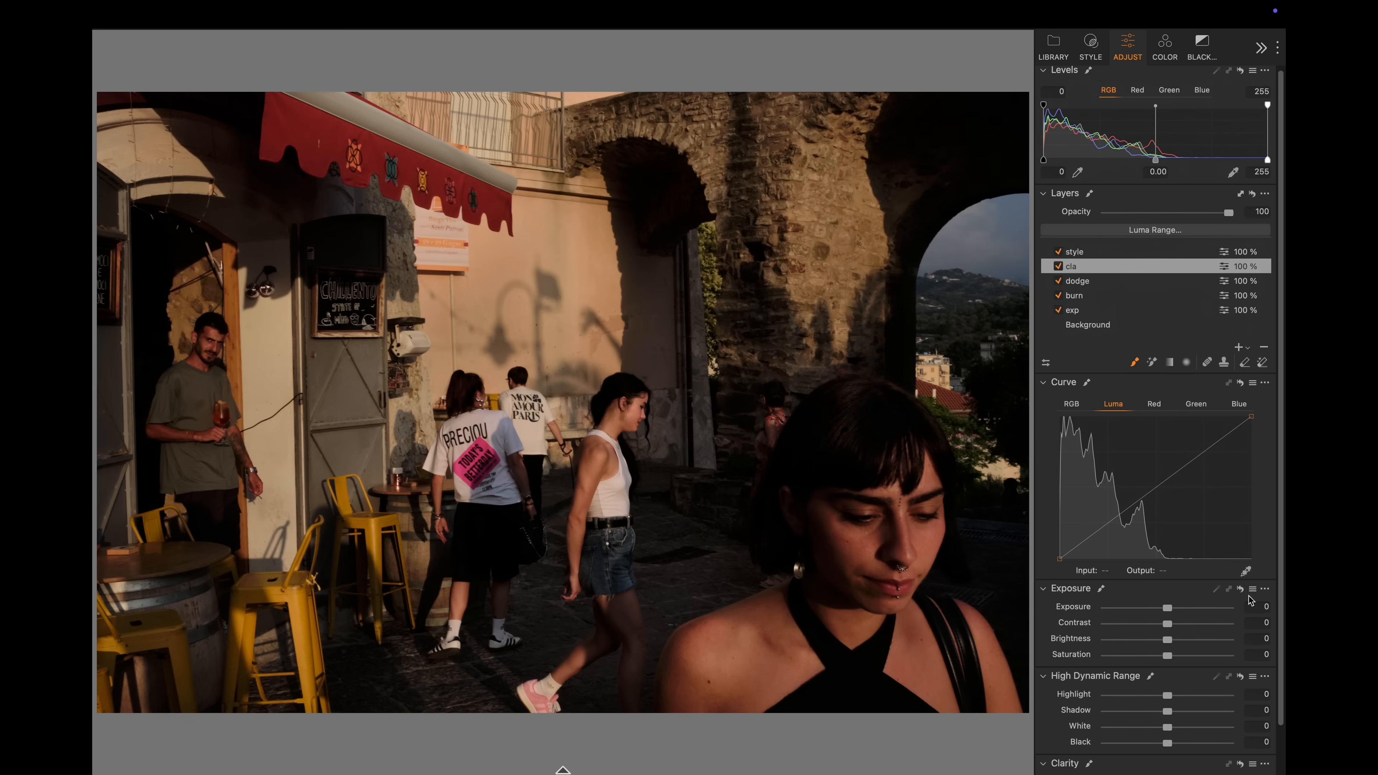
mouse_move(789, 188)
mouse_down()
mouse_move(773, 112)
mouse_move(720, 140)
mouse_move(891, 223)
mouse_move(743, 342)
mouse_move(806, 98)
mouse_move(698, 124)
mouse_move(882, 294)
mouse_move(782, 127)
mouse_move(604, 150)
mouse_move(743, 145)
mouse_move(836, 317)
mouse_move(386, 241)
mouse_move(473, 248)
mouse_move(327, 480)
mouse_move(437, 388)
mouse_move(369, 586)
mouse_move(422, 572)
mouse_move(206, 459)
mouse_move(265, 640)
mouse_move(263, 602)
mouse_move(185, 642)
mouse_move(287, 666)
mouse_move(418, 538)
mouse_move(347, 500)
mouse_move(342, 196)
mouse_move(291, 96)
mouse_move(401, 126)
mouse_move(397, 151)
mouse_move(309, 168)
mouse_move(502, 205)
mouse_move(213, 176)
mouse_move(425, 218)
mouse_move(281, 175)
mouse_move(447, 212)
mouse_move(436, 187)
mouse_move(384, 212)
mouse_move(253, 144)
mouse_move(405, 222)
mouse_move(396, 265)
mouse_move(375, 207)
mouse_move(207, 404)
mouse_move(286, 514)
mouse_move(182, 340)
mouse_move(197, 264)
mouse_move(212, 261)
mouse_move(236, 382)
mouse_move(184, 427)
mouse_move(894, 431)
mouse_move(768, 450)
mouse_move(862, 458)
mouse_move(849, 328)
mouse_move(802, 303)
mouse_move(892, 246)
mouse_move(865, 194)
mouse_move(865, 281)
mouse_up()
key(v)
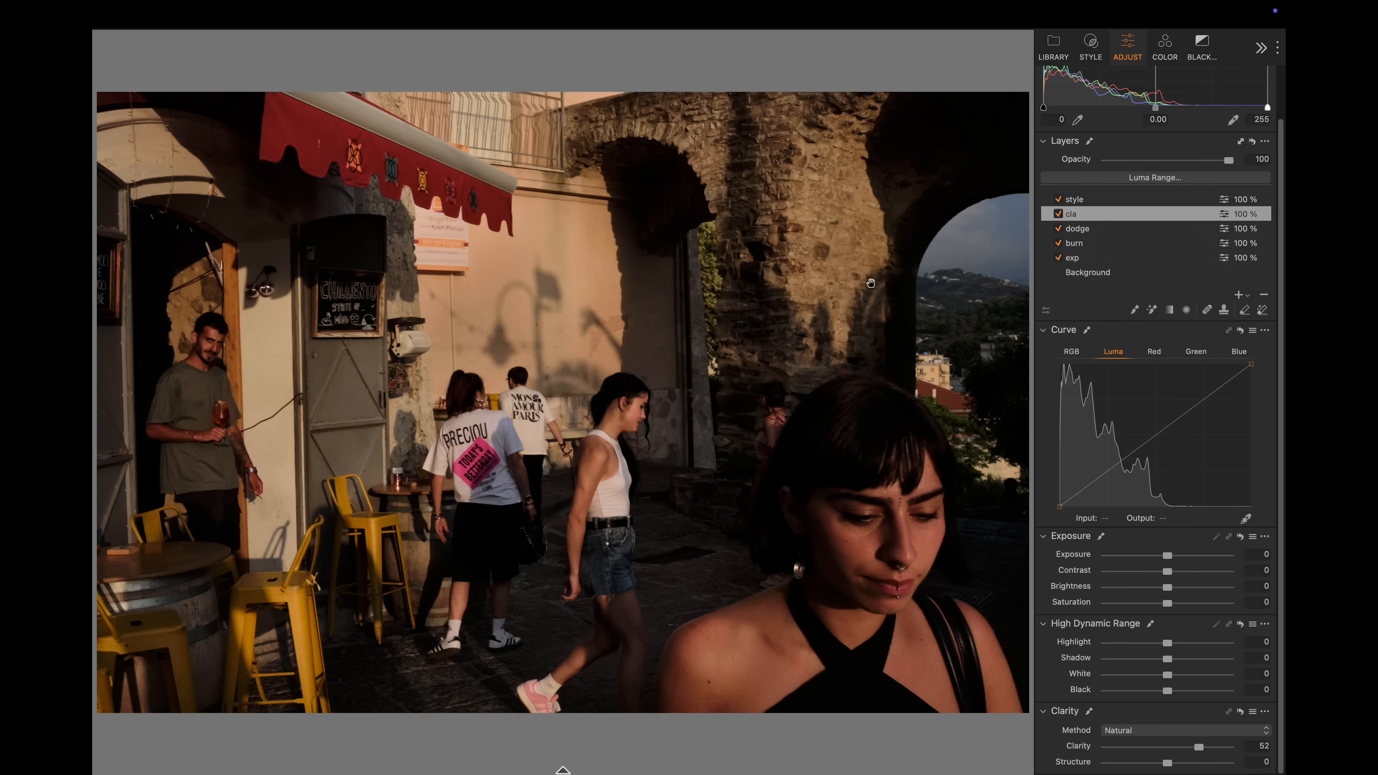
- Raise the upper midtones of the style layer's blue curve slightly
click(1093, 202)
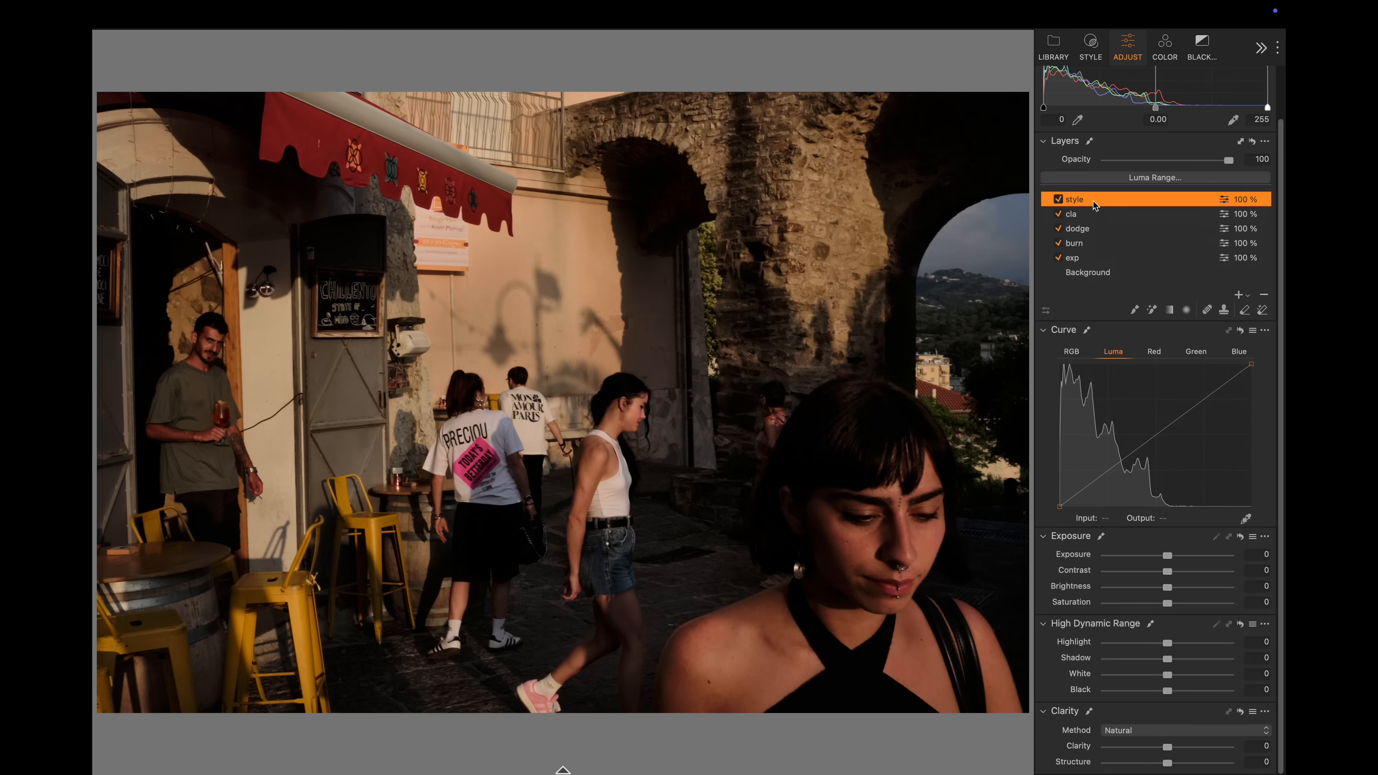
click(1237, 353)
drag(1181, 421, 1175, 416)
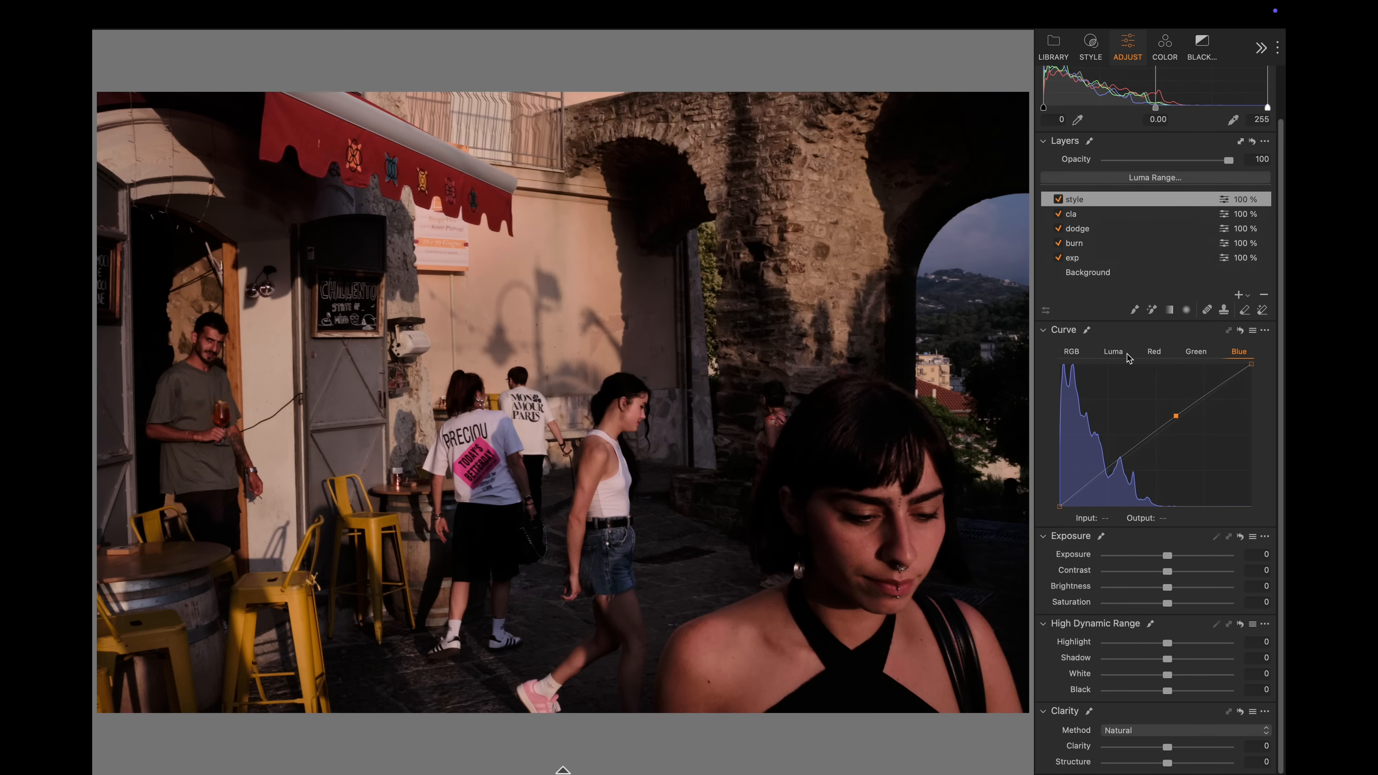
- Shape the style layer's green curve with lower- and upper-midtone points, deleting and replacing the misplaced lower point
click(1197, 351)
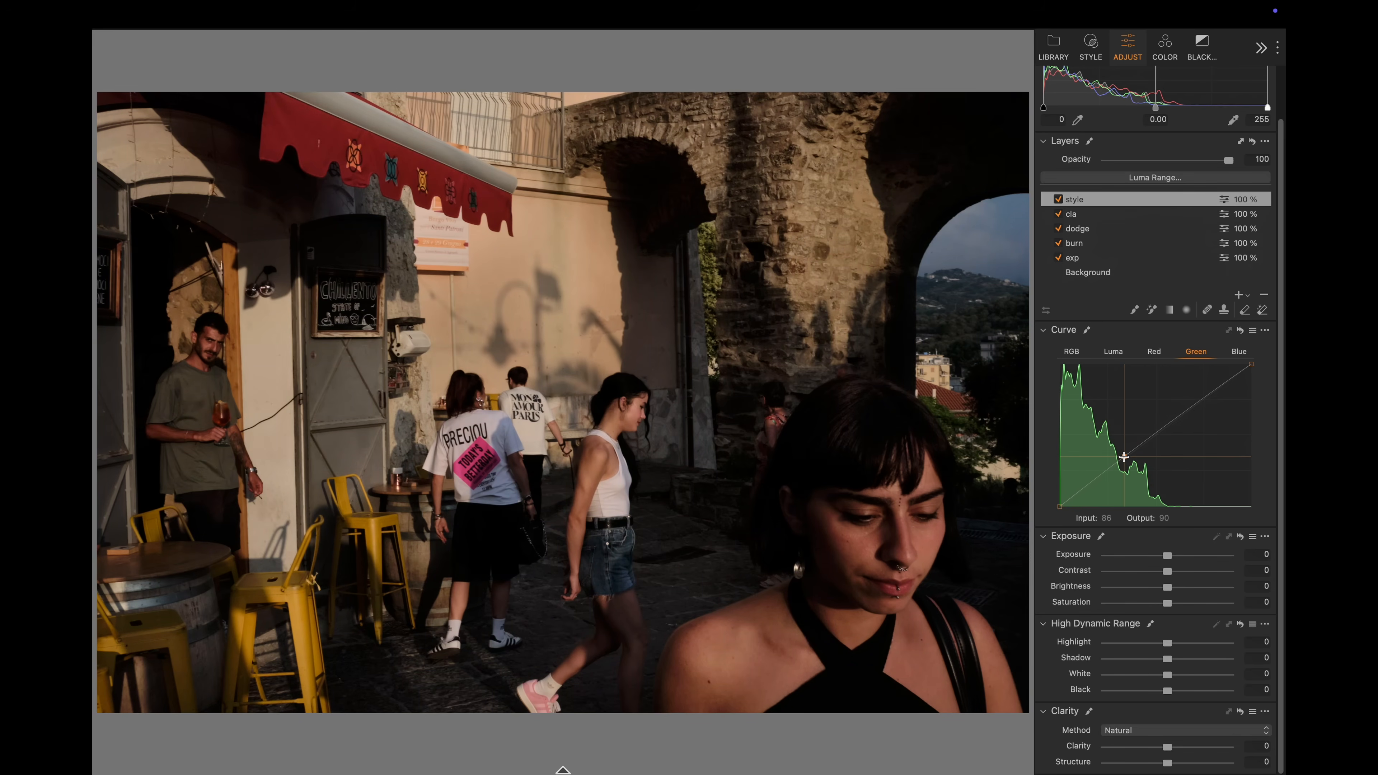
click(1123, 456)
click(1172, 421)
drag(1117, 455, 1117, 458)
drag(1123, 457, 1126, 460)
click(1124, 459)
key(Delete)
click(1120, 458)
drag(1165, 421, 1114, 460)
click(1113, 459)
- Anchor the upper midtones of the style layer's red curve and lift its lower point slightly
click(1157, 353)
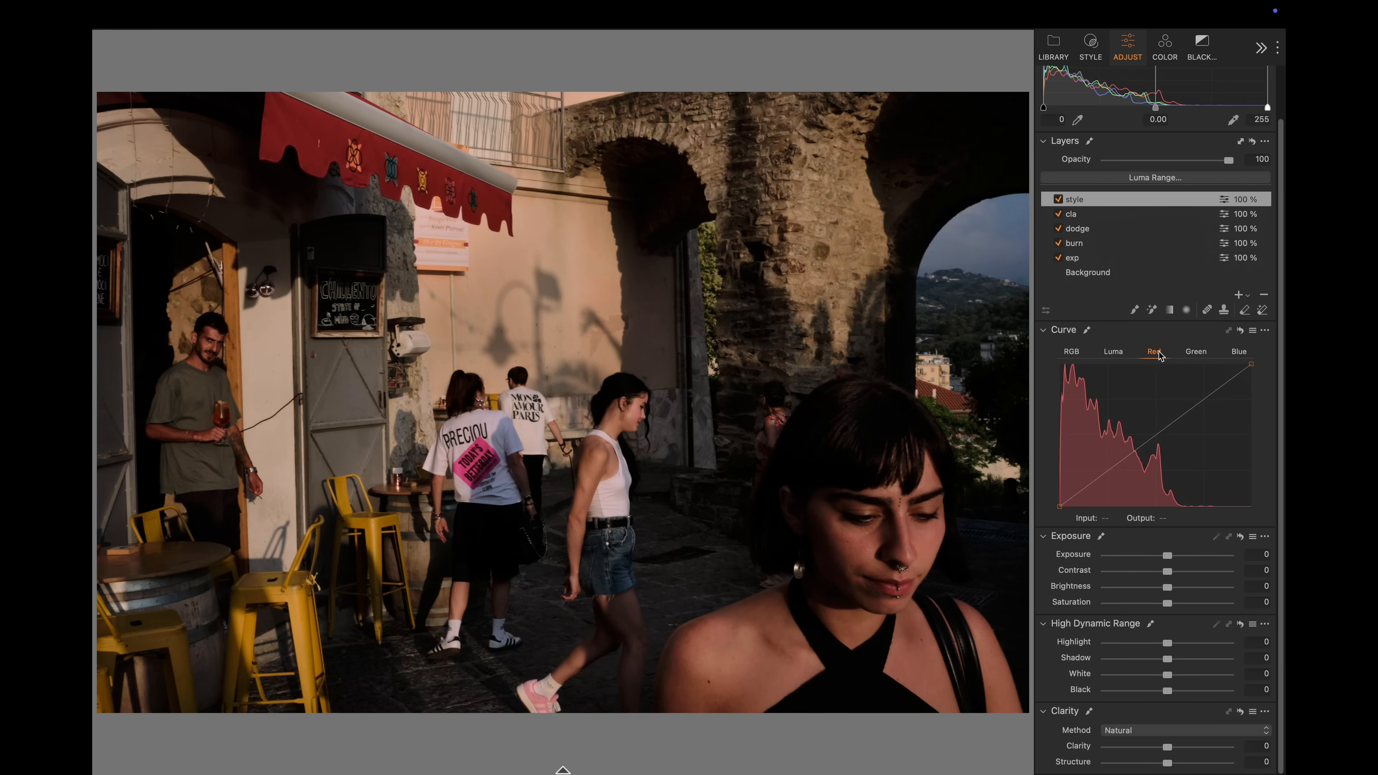
click(1183, 414)
click(1108, 473)
drag(1107, 472, 1106, 471)
click(1063, 203)
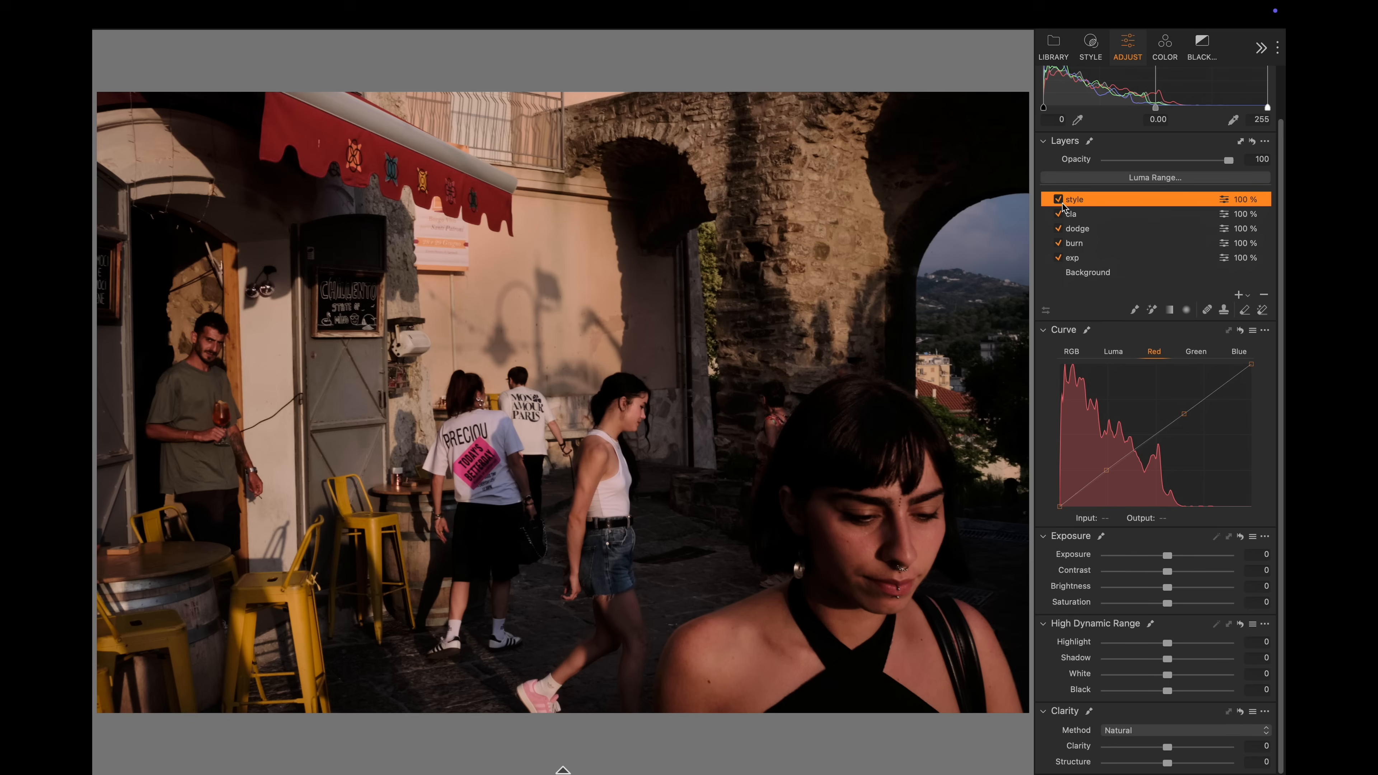
- Raise the midtone and shadow lightness slightly in the style layer's color balance
click(1173, 46)
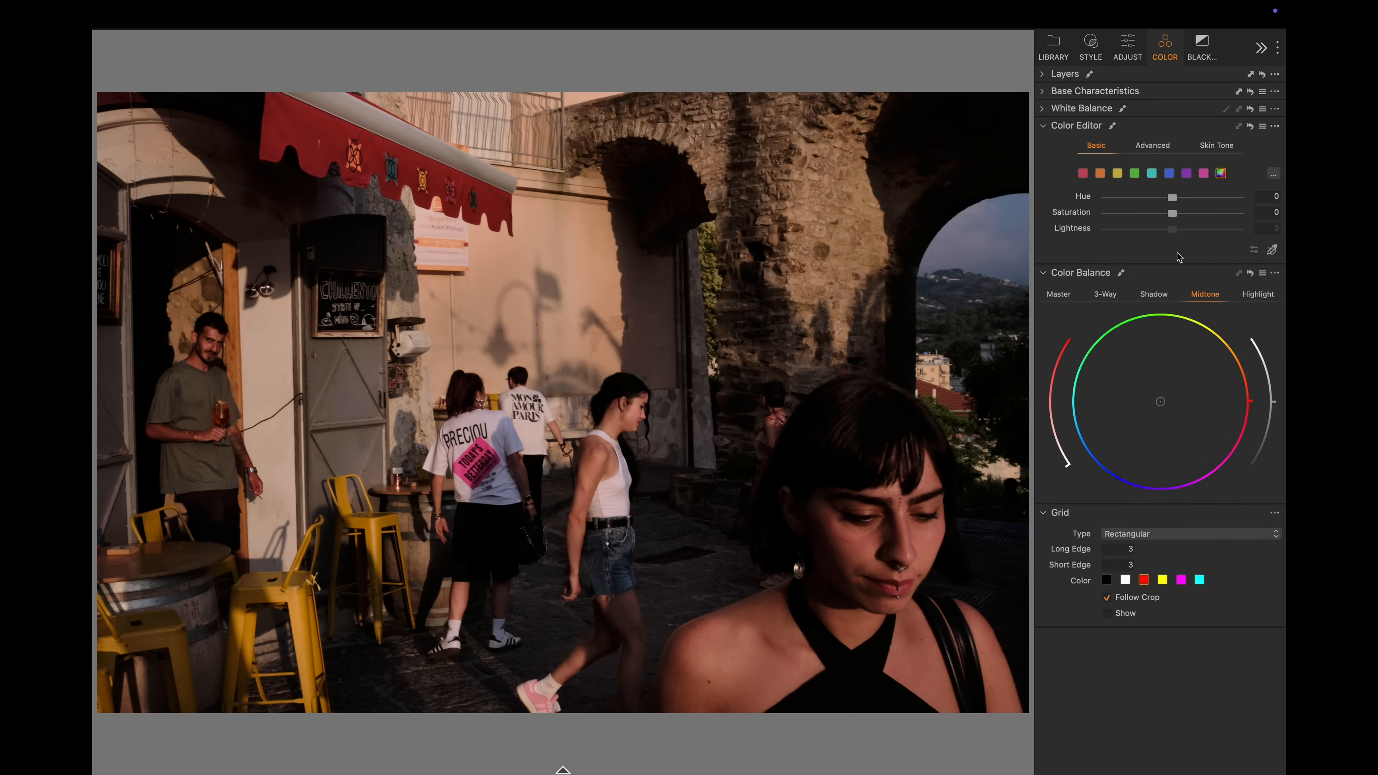
click(1272, 383)
click(1257, 294)
click(1154, 300)
click(1272, 398)
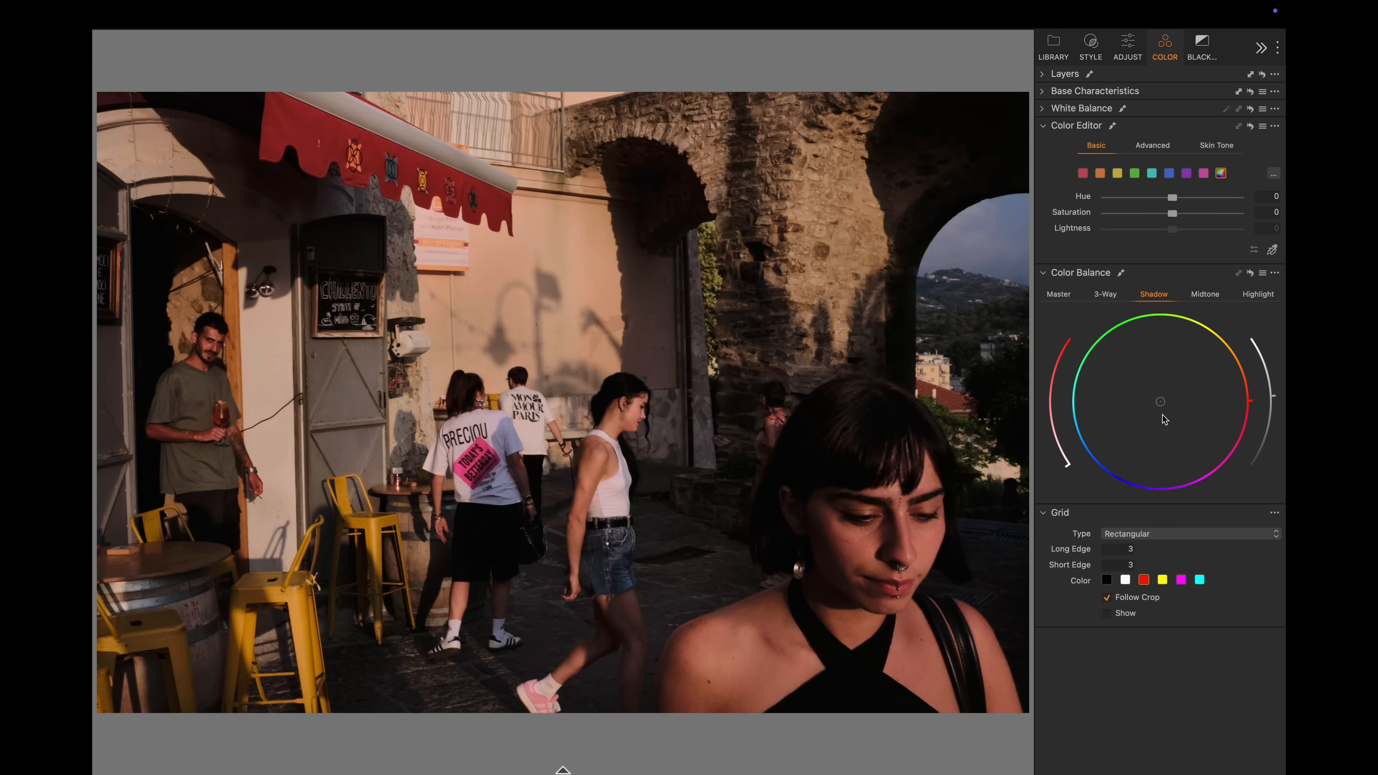
- Tint the color balance shadows slightly toward magenta-red and shift the midtones and highlights slightly toward blue
drag(1160, 405, 1166, 408)
click(1204, 294)
drag(1149, 404, 1150, 408)
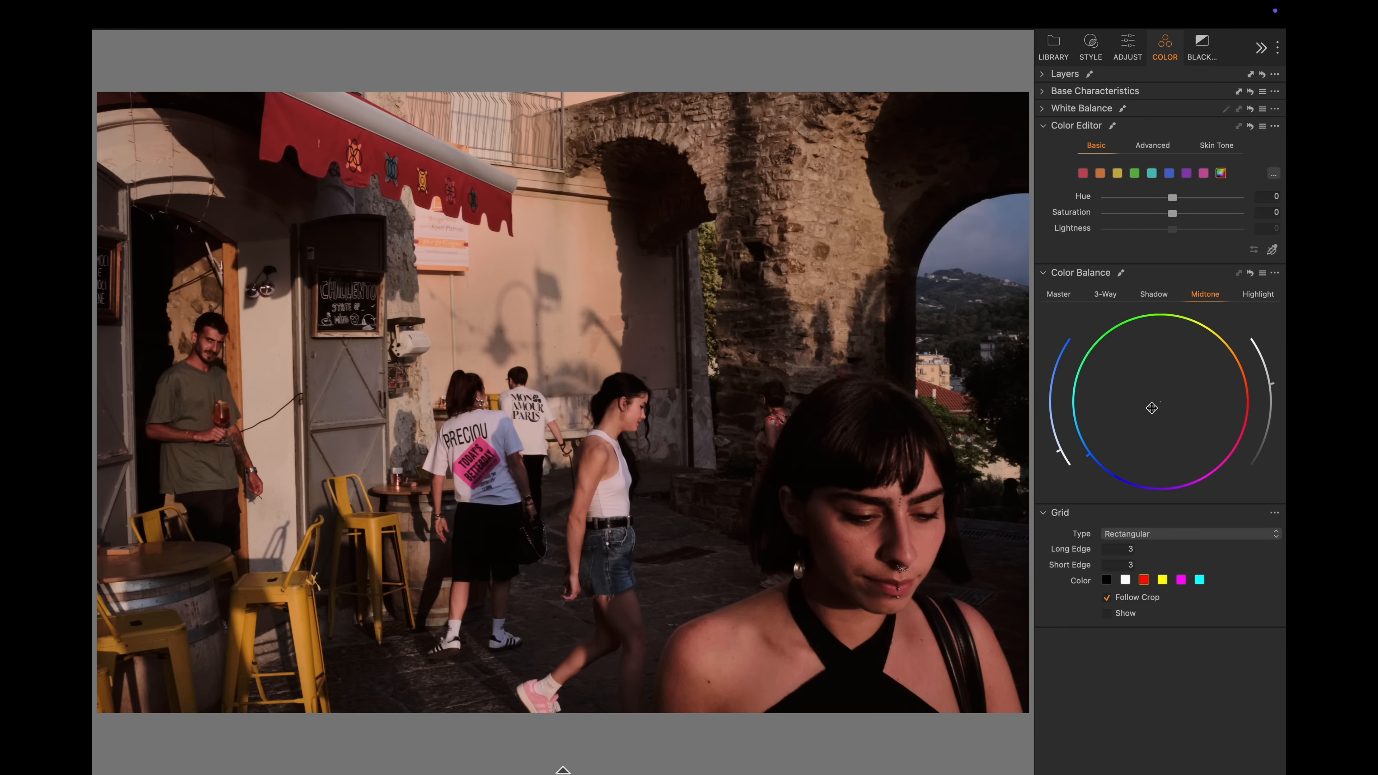
click(1257, 295)
drag(1155, 404, 1155, 405)
click(1151, 145)
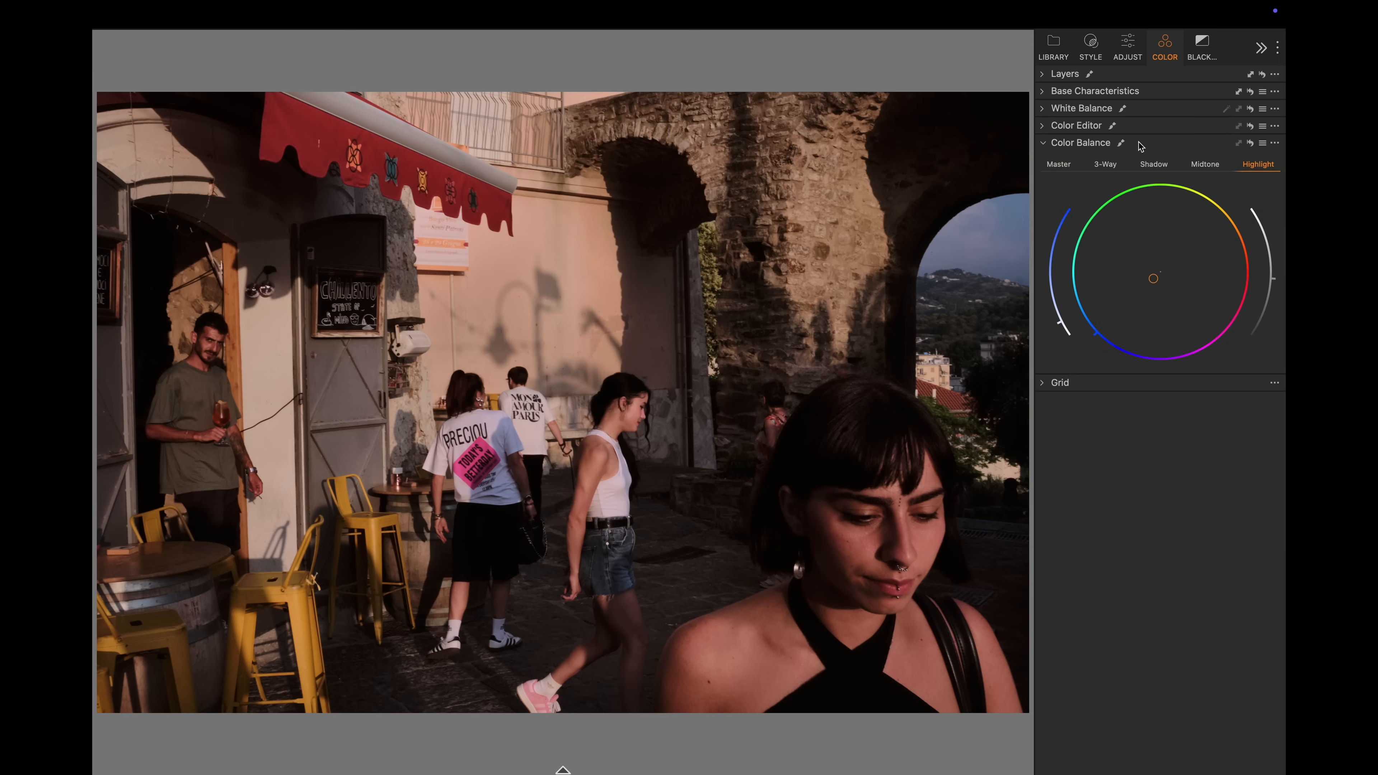
click(1271, 307)
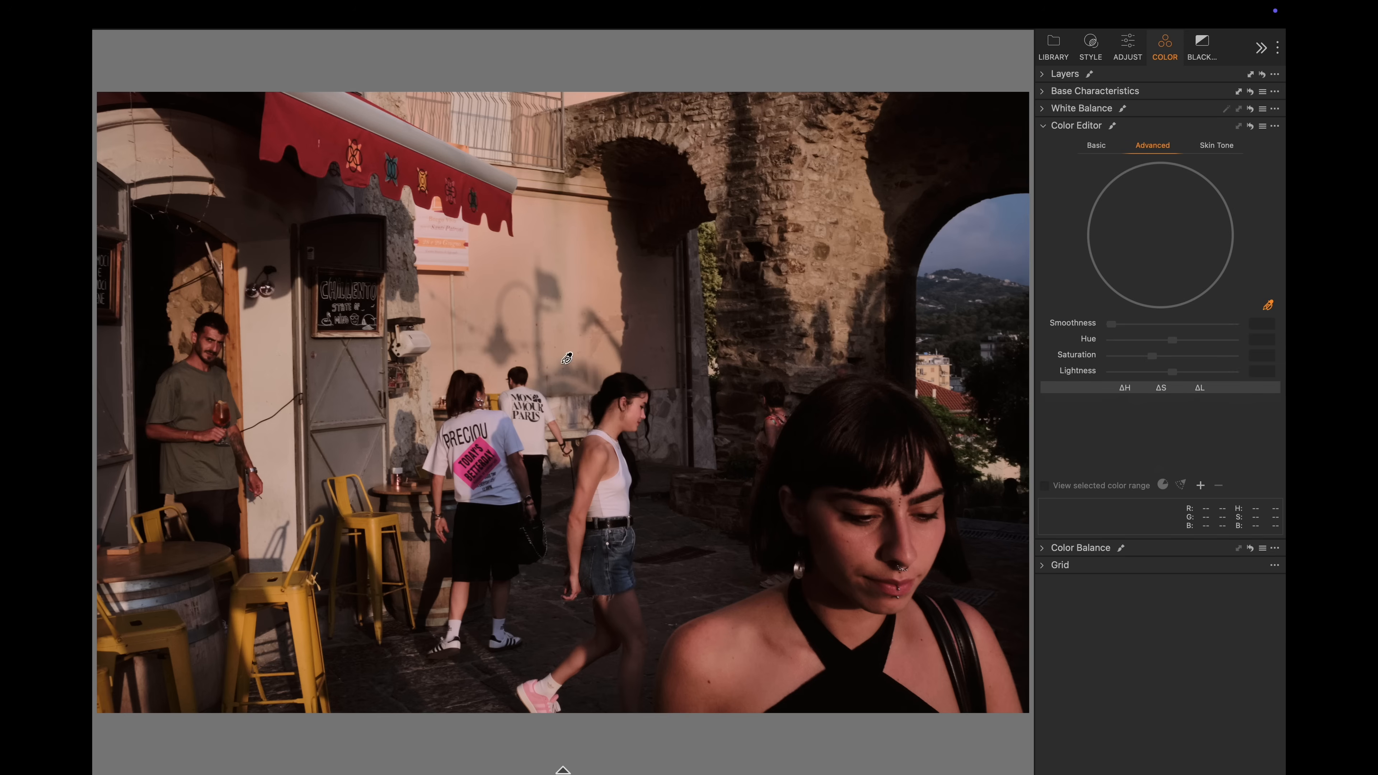
click(330, 123)
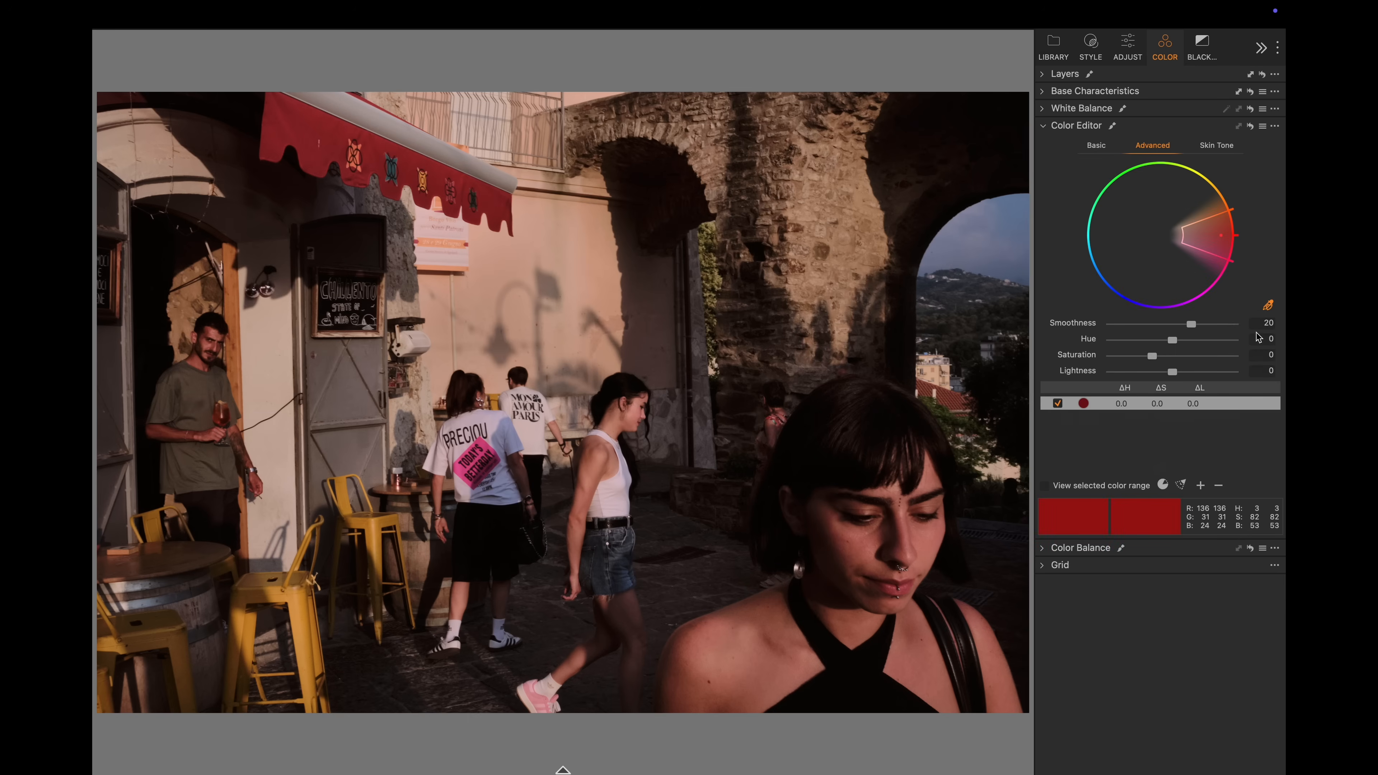
click(1218, 485)
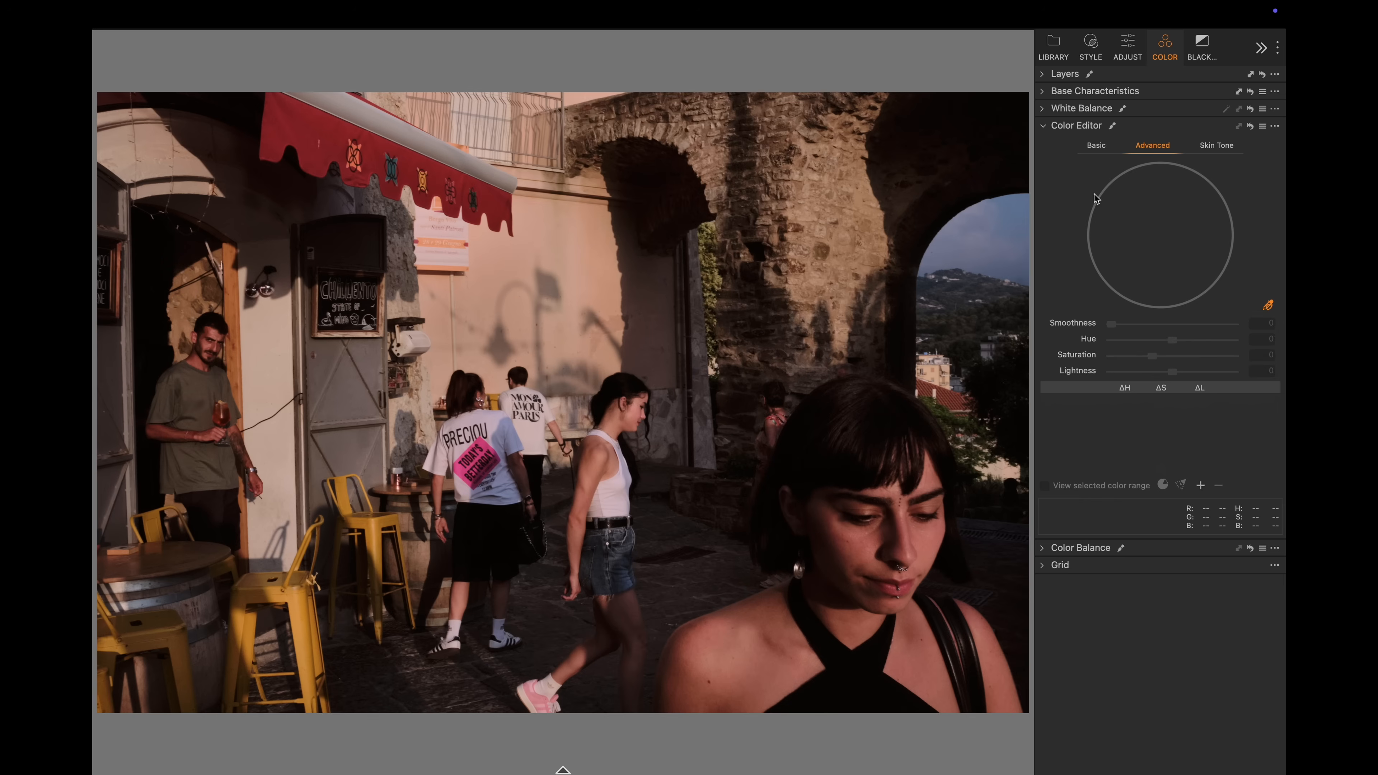
click(1097, 146)
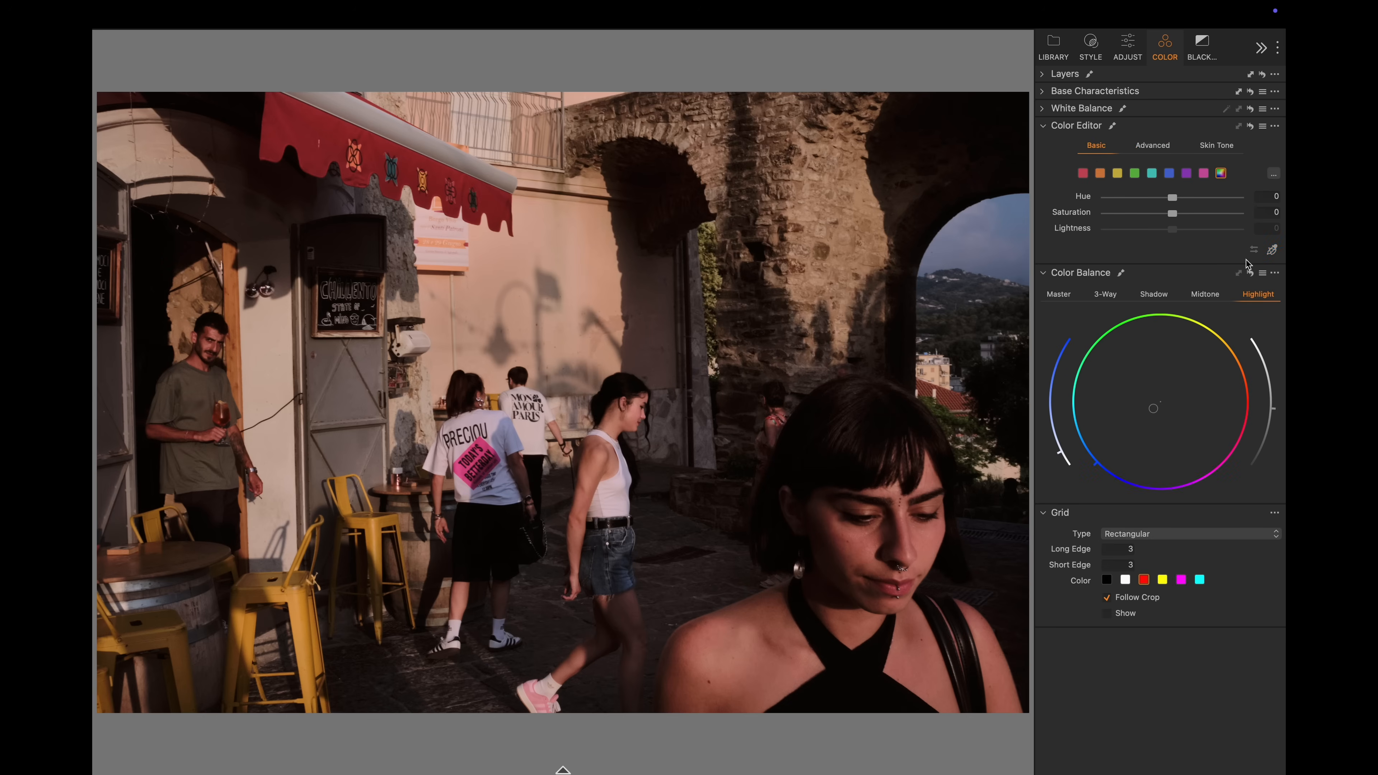
- Sample the red awning with the Color Editor picker, raise its hue slightly and reduce its saturation a touch
click(1272, 249)
click(376, 147)
drag(1173, 200, 1183, 200)
drag(1171, 212, 1169, 213)
- Set the stool's sampled orange range to hue 1.1 and saturation -11.7 with slightly raised lightness, and adjust the sampled sky blue's saturation and lightness
click(309, 615)
drag(1173, 200, 1164, 219)
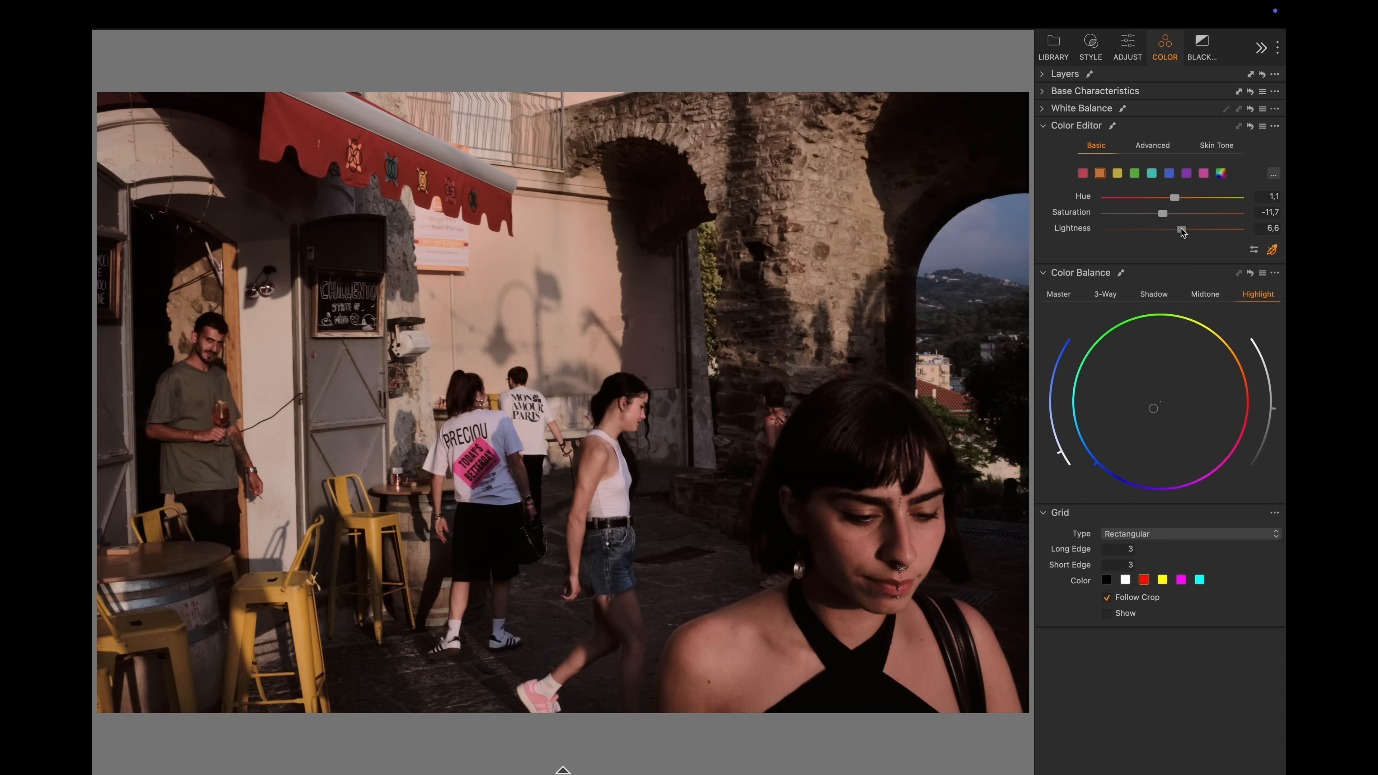
drag(1177, 232, 1175, 231)
click(993, 234)
mouse_move(1184, 212)
mouse_down()
mouse_move(1195, 216)
mouse_move(1167, 200)
mouse_move(1169, 232)
mouse_up()
- Set the Background layer's RGB levels white input point to 240
click(1122, 55)
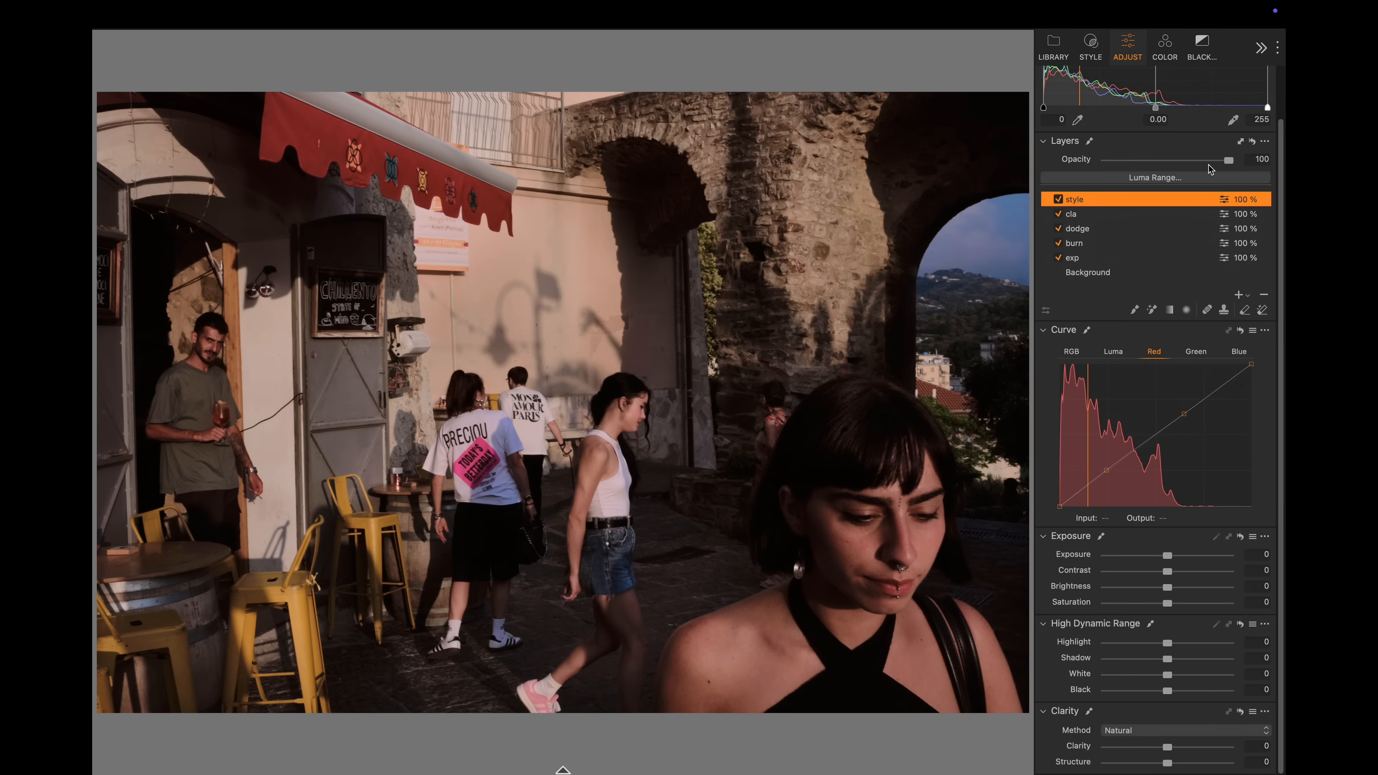
scroll(1208, 171, up, 2)
click(1103, 304)
scroll(1236, 114, up, 1)
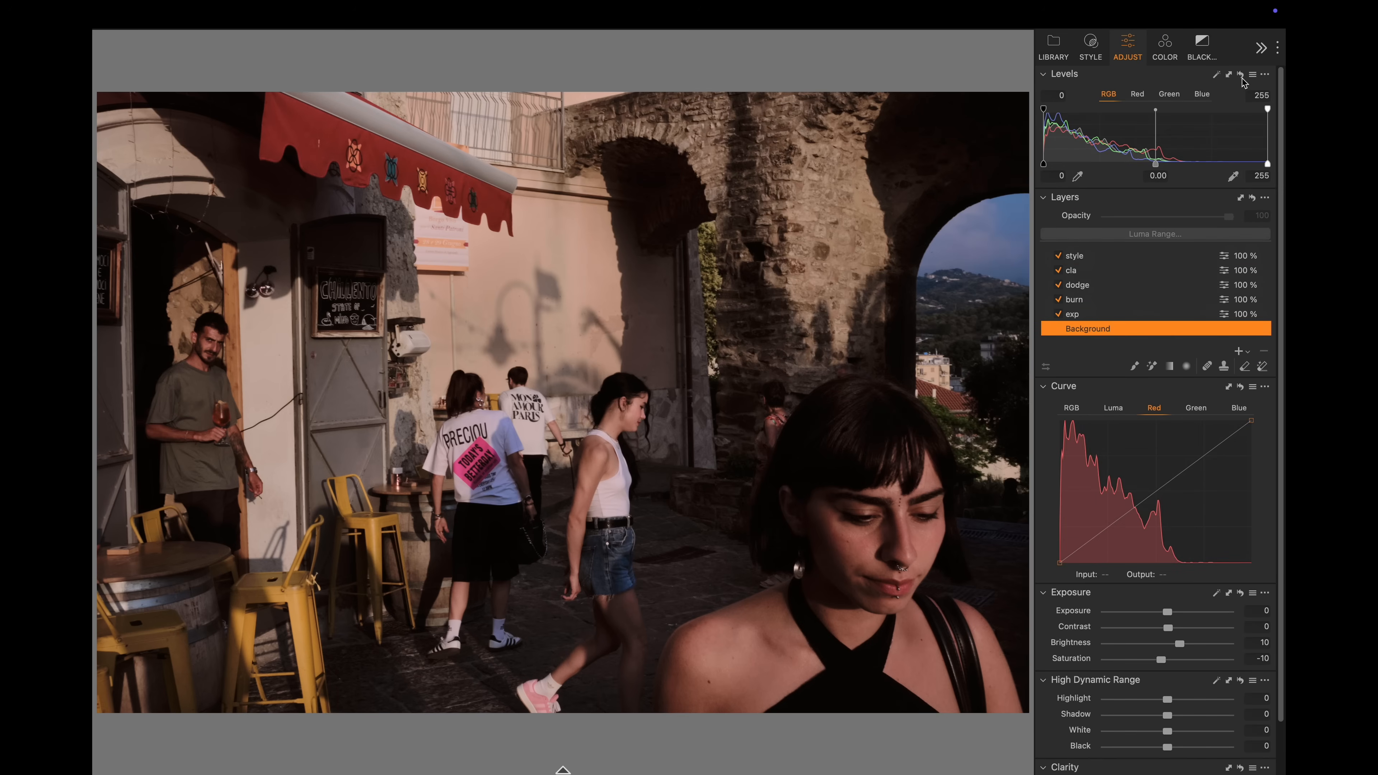
mouse_move(1267, 163)
mouse_down()
mouse_move(1179, 168)
mouse_move(1255, 181)
mouse_up()
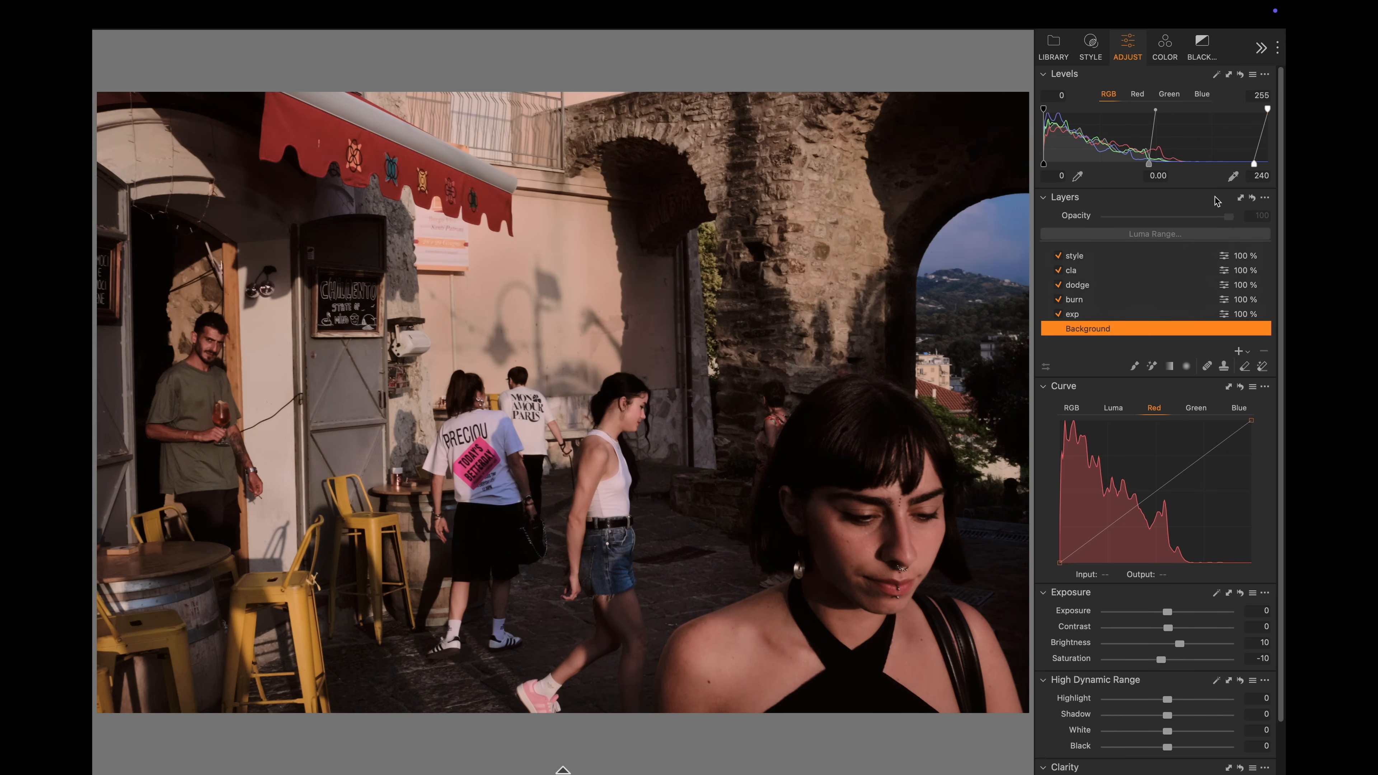
- Set the Background layer's saturation to -1 and its clarity to 10
drag(1166, 666, 1172, 665)
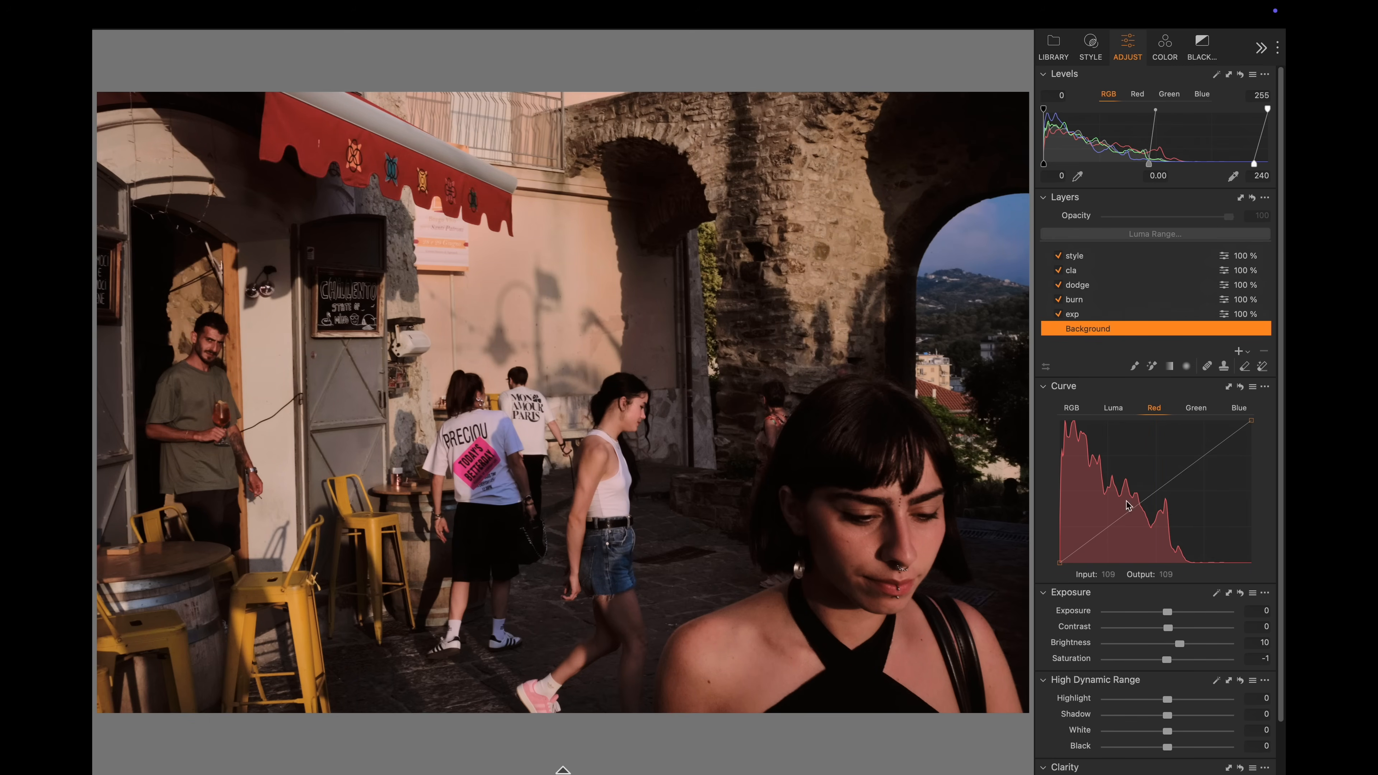
scroll(1108, 622, down, 2)
drag(1173, 753, 1179, 755)
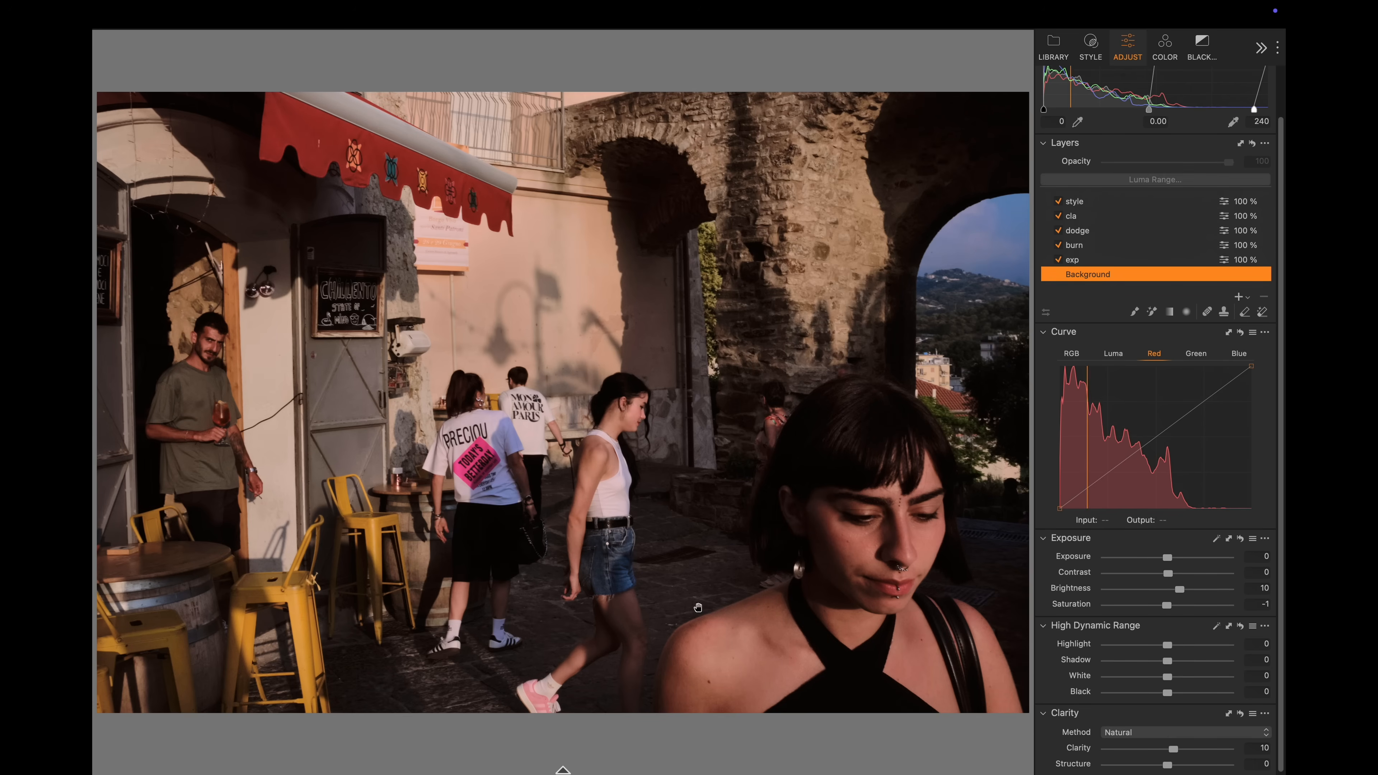
- Inspect the walking women up close, view the café photo without the tools, and compare it with its original in a split before/after view
click(701, 446)
drag(701, 446, 783, 326)
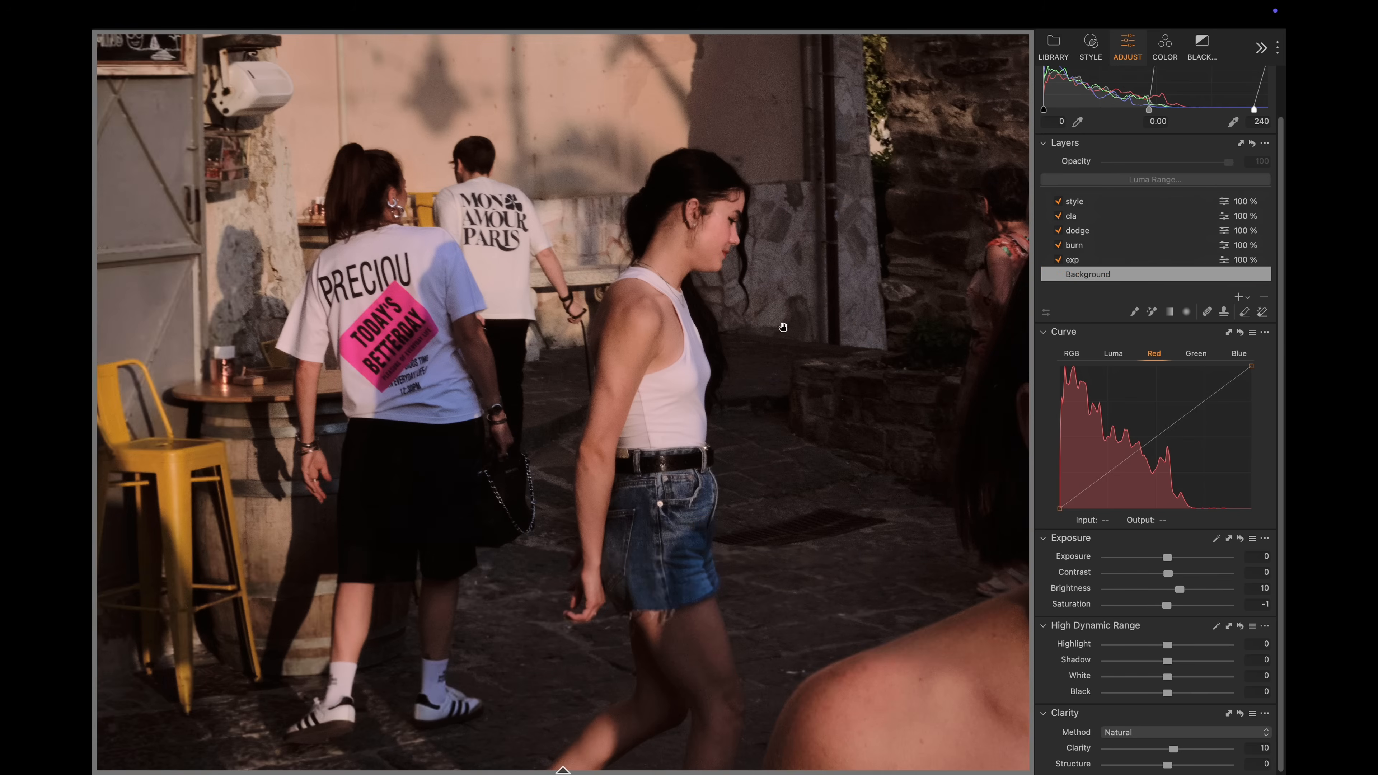
click(486, 414)
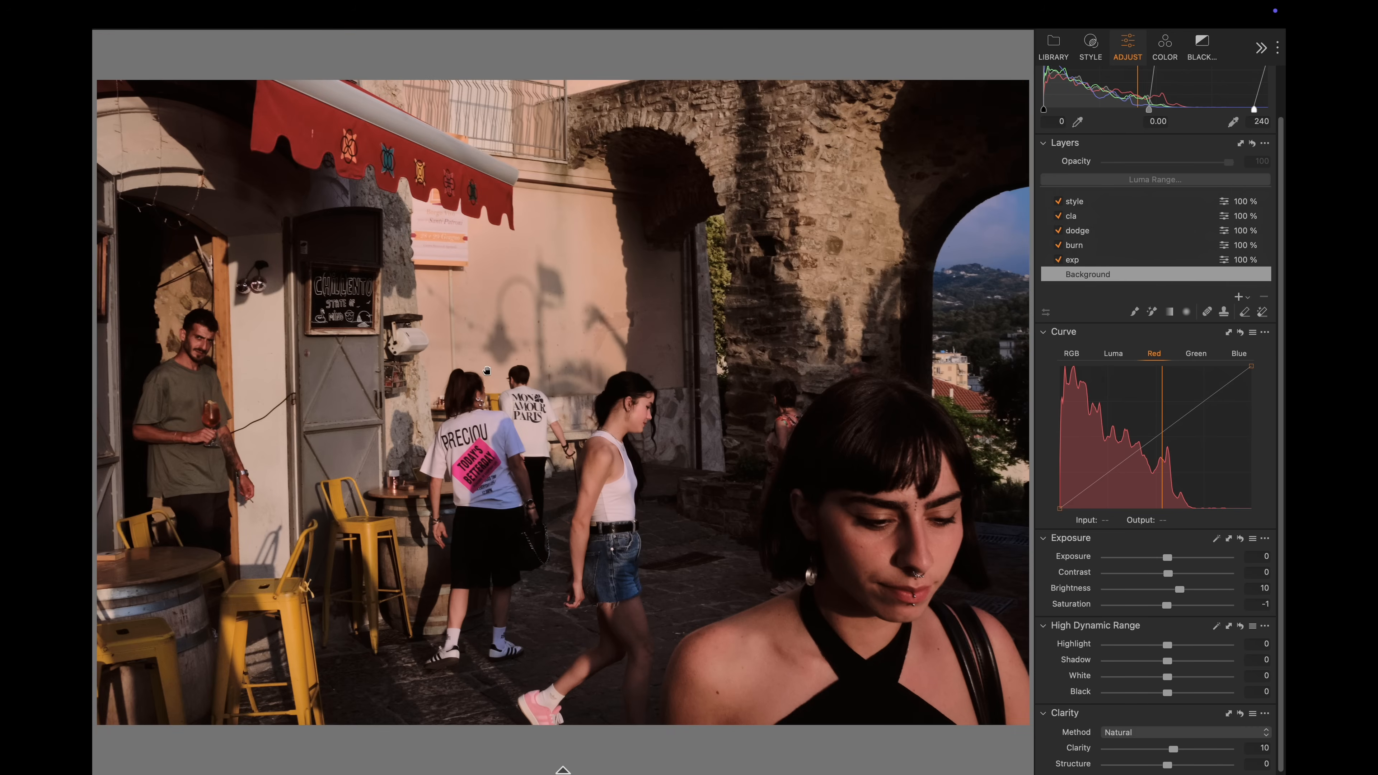
key(super+t)
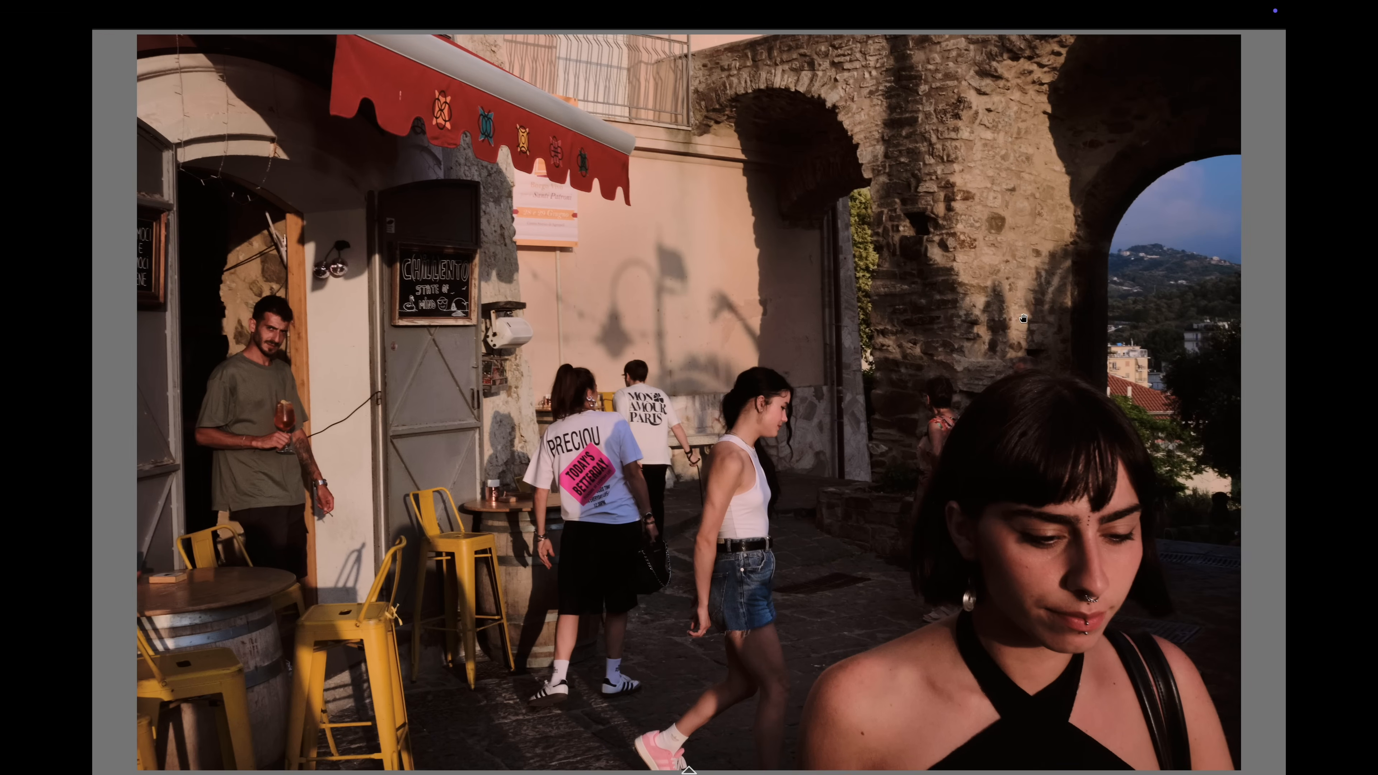
key(super+t)
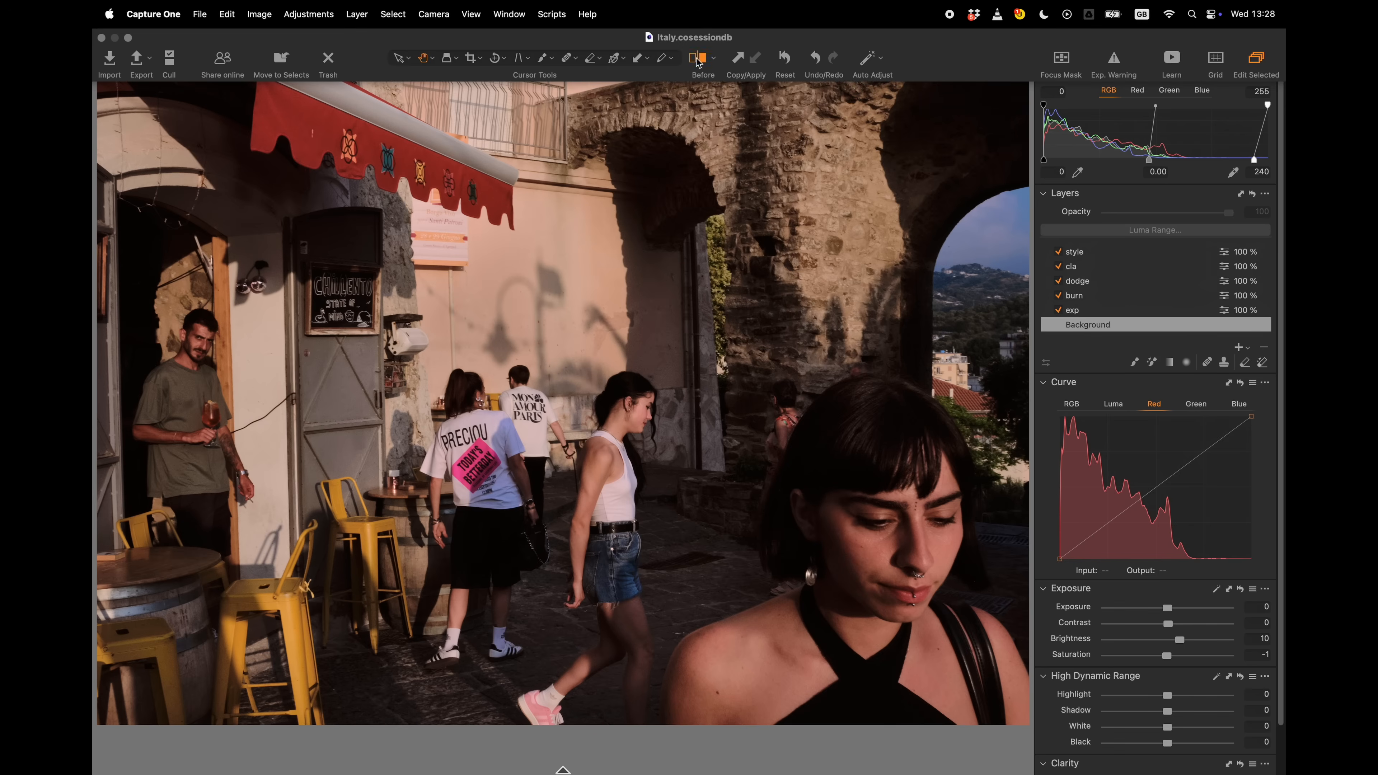
click(698, 59)
drag(529, 480, 1030, 478)
drag(1029, 539, 606, 534)
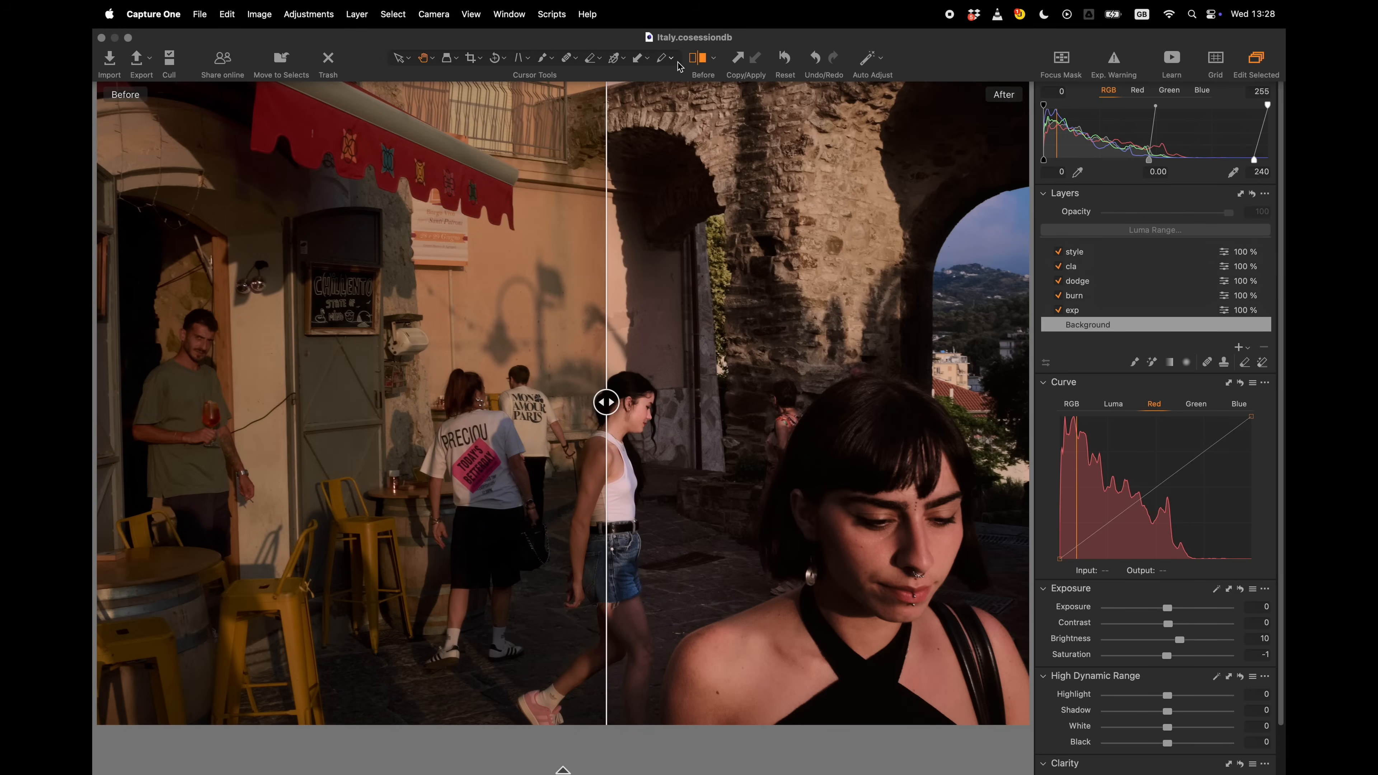
click(698, 59)
- Review the exp layer's luma curve and set that layer's exposure to -0.27
click(1106, 311)
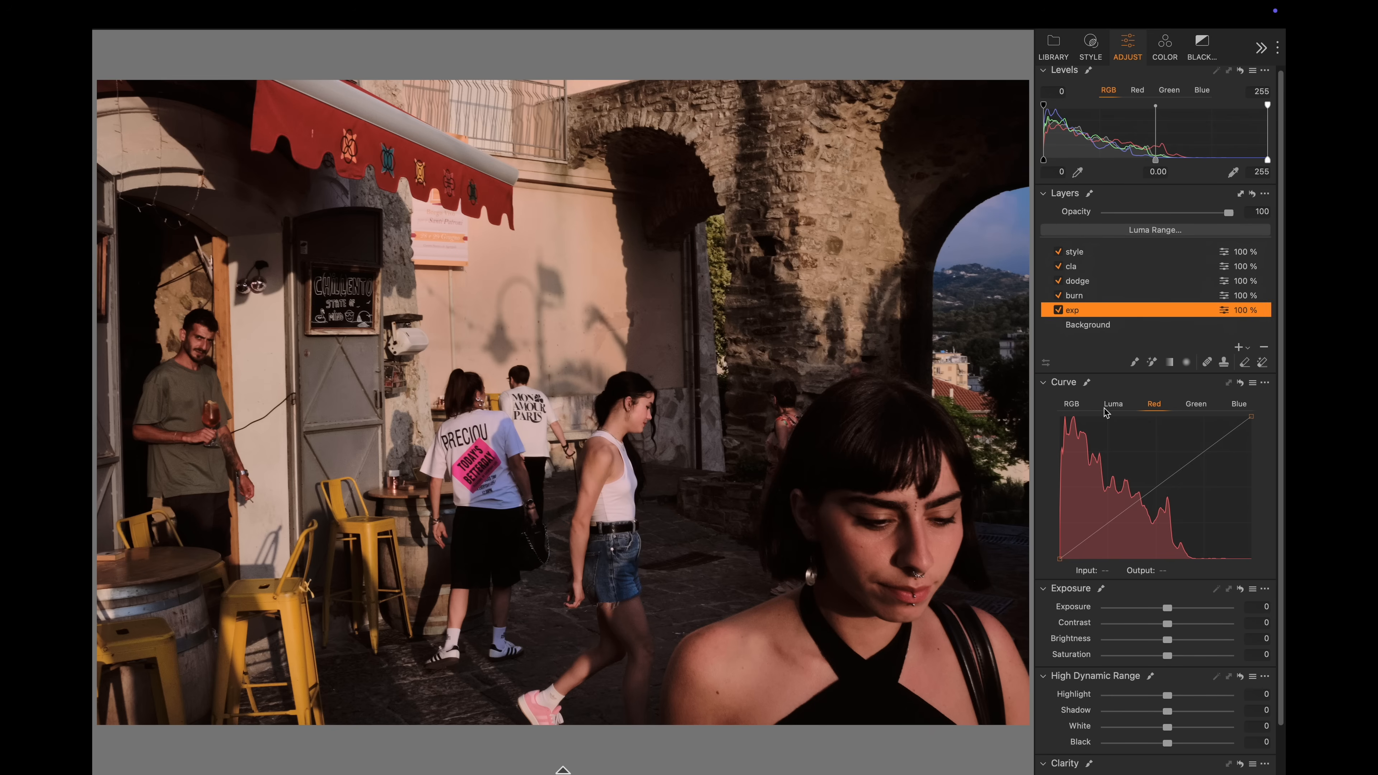
click(1114, 404)
drag(1167, 611, 1162, 613)
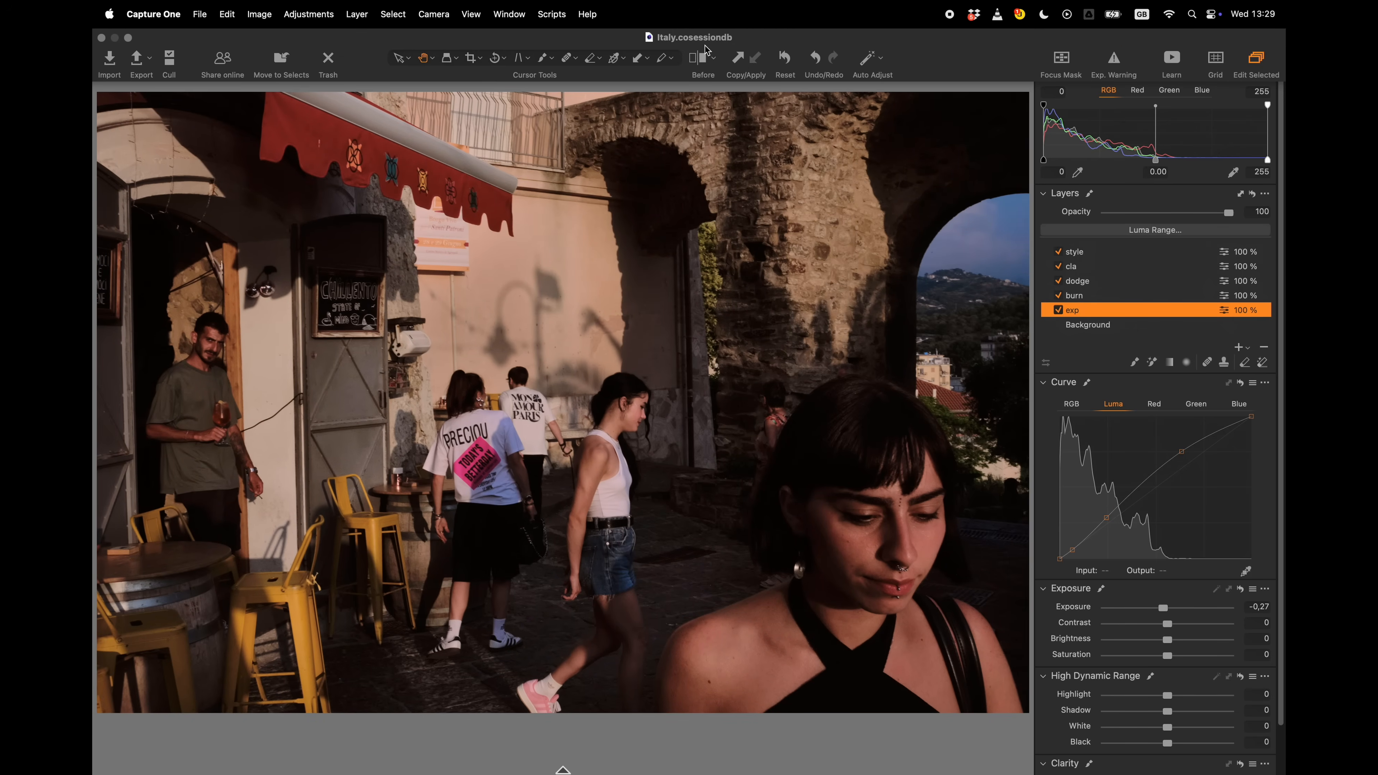
- Compare the café photo before and after the edits once more and check it without the tools
click(702, 61)
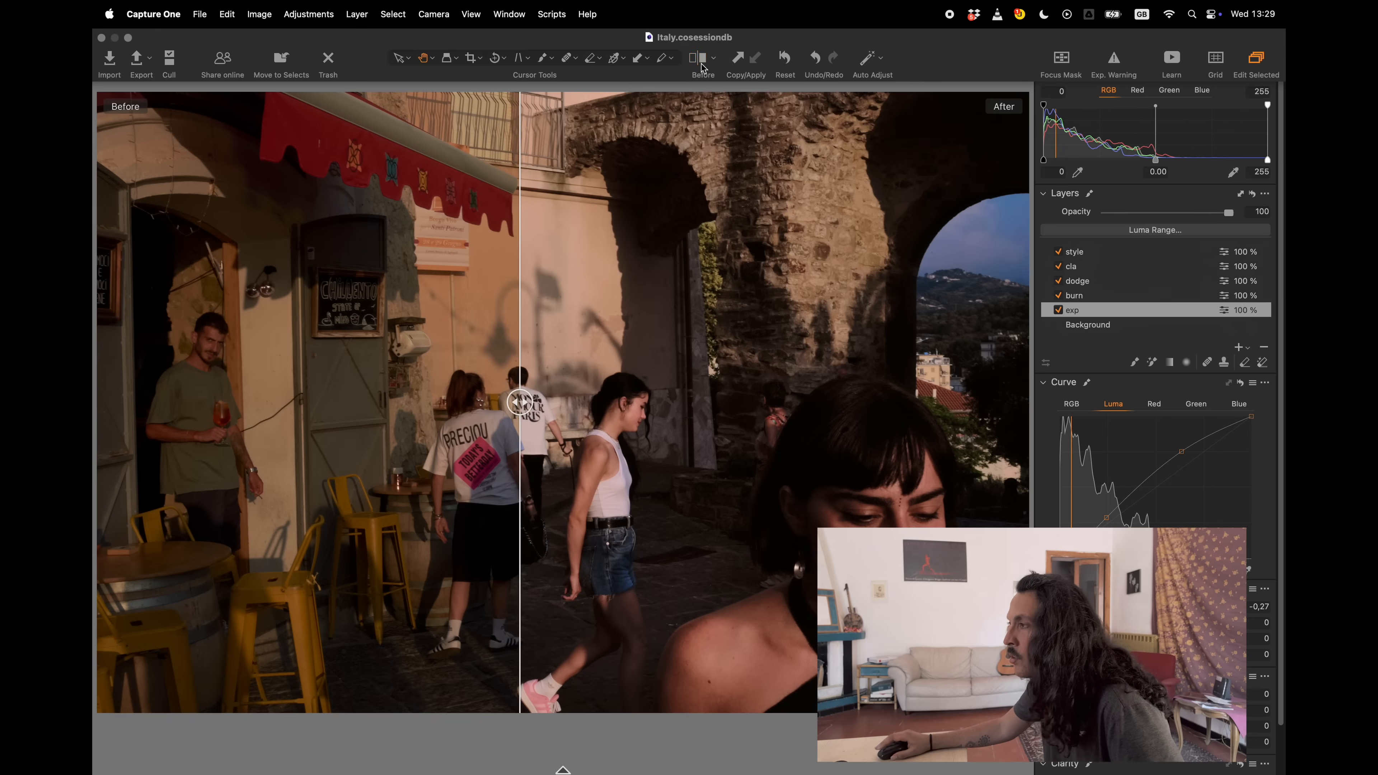
click(701, 61)
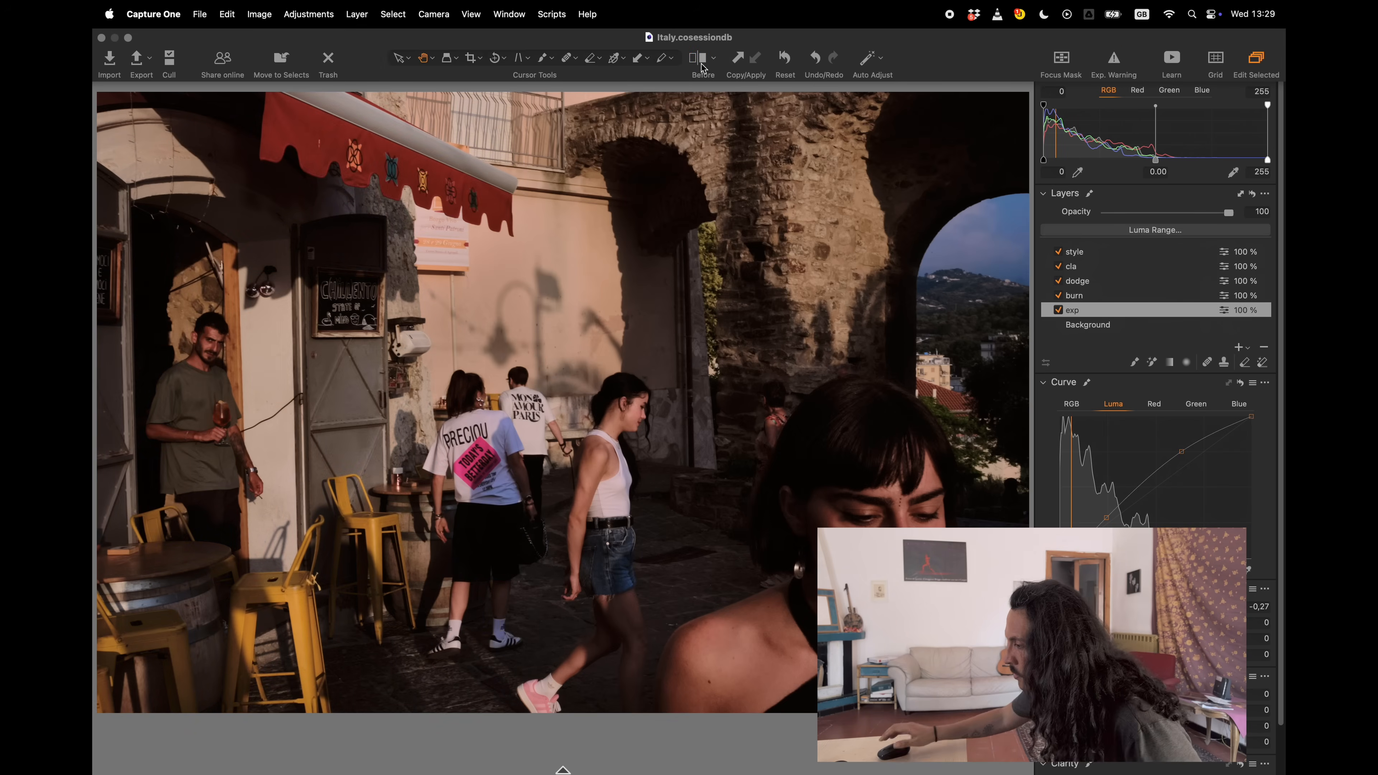
key(super+t)
key(super+t)
- Open the car photo DSCF1621.RAF and set its base curve to Fujifilm Velvia (VIVID)
mouse_move(692, 712)
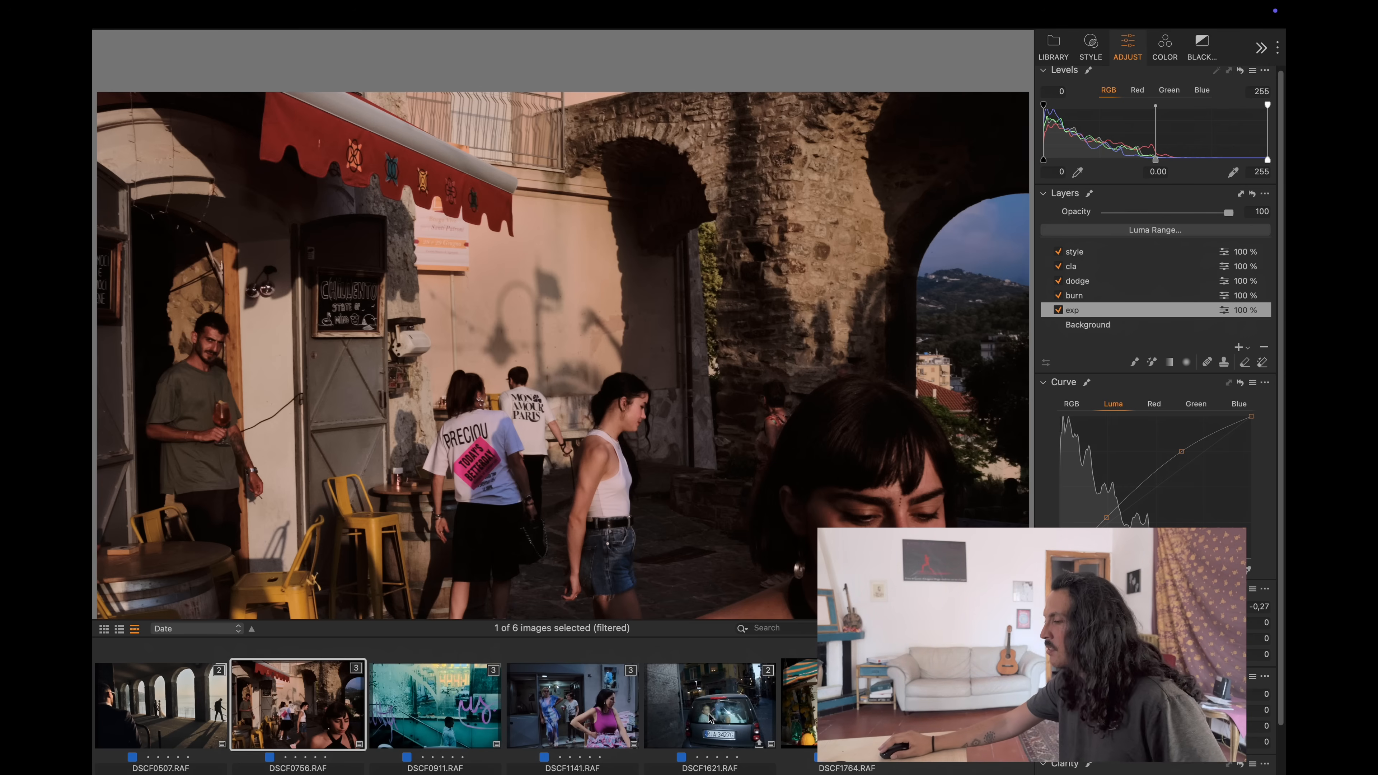
click(716, 688)
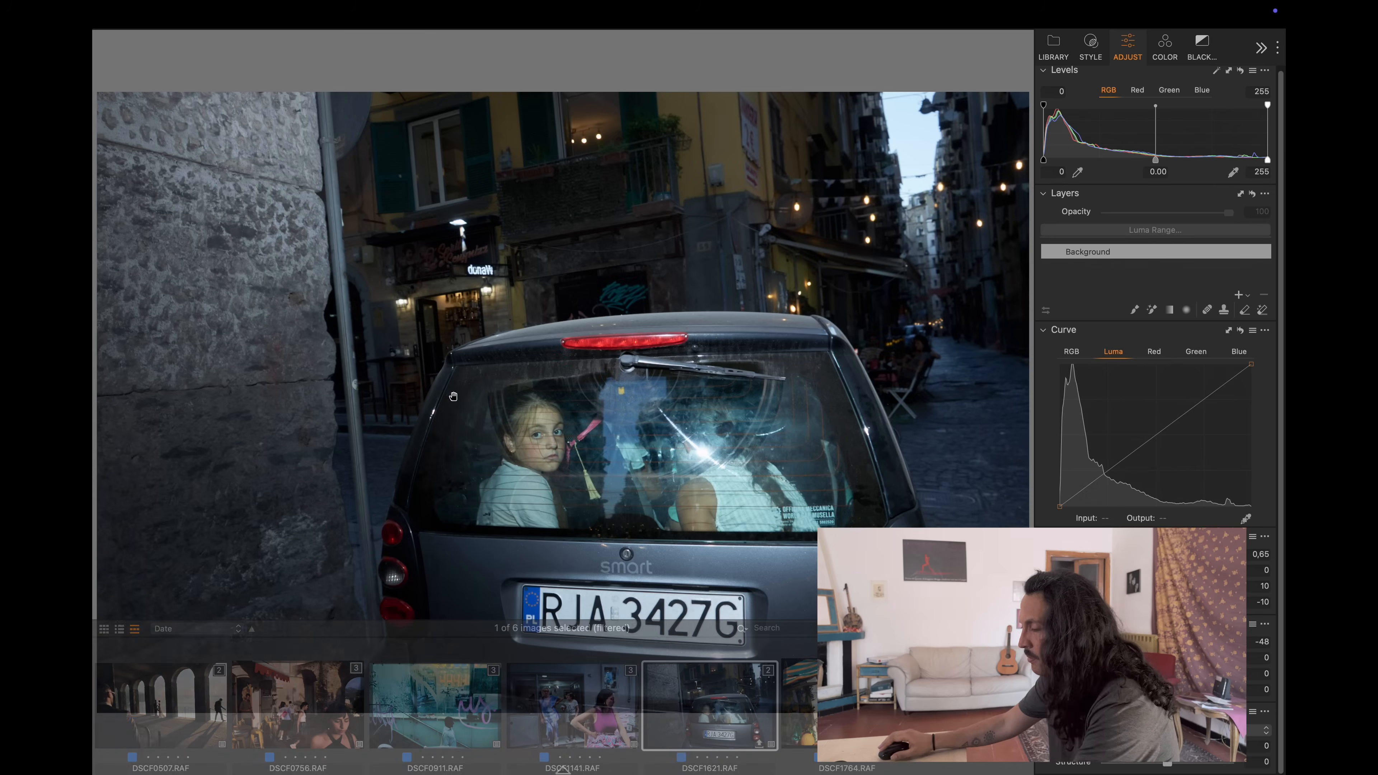
click(1091, 48)
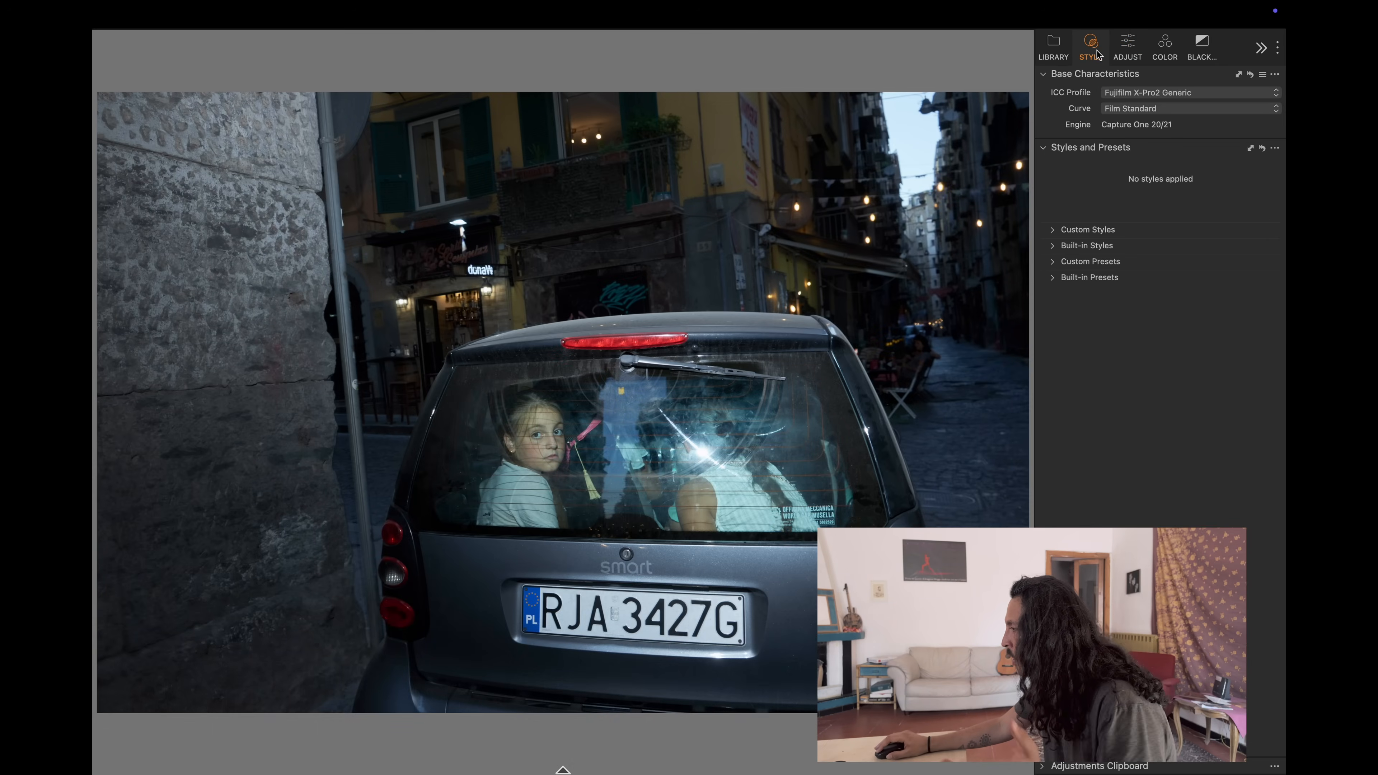
click(1126, 115)
click(1161, 346)
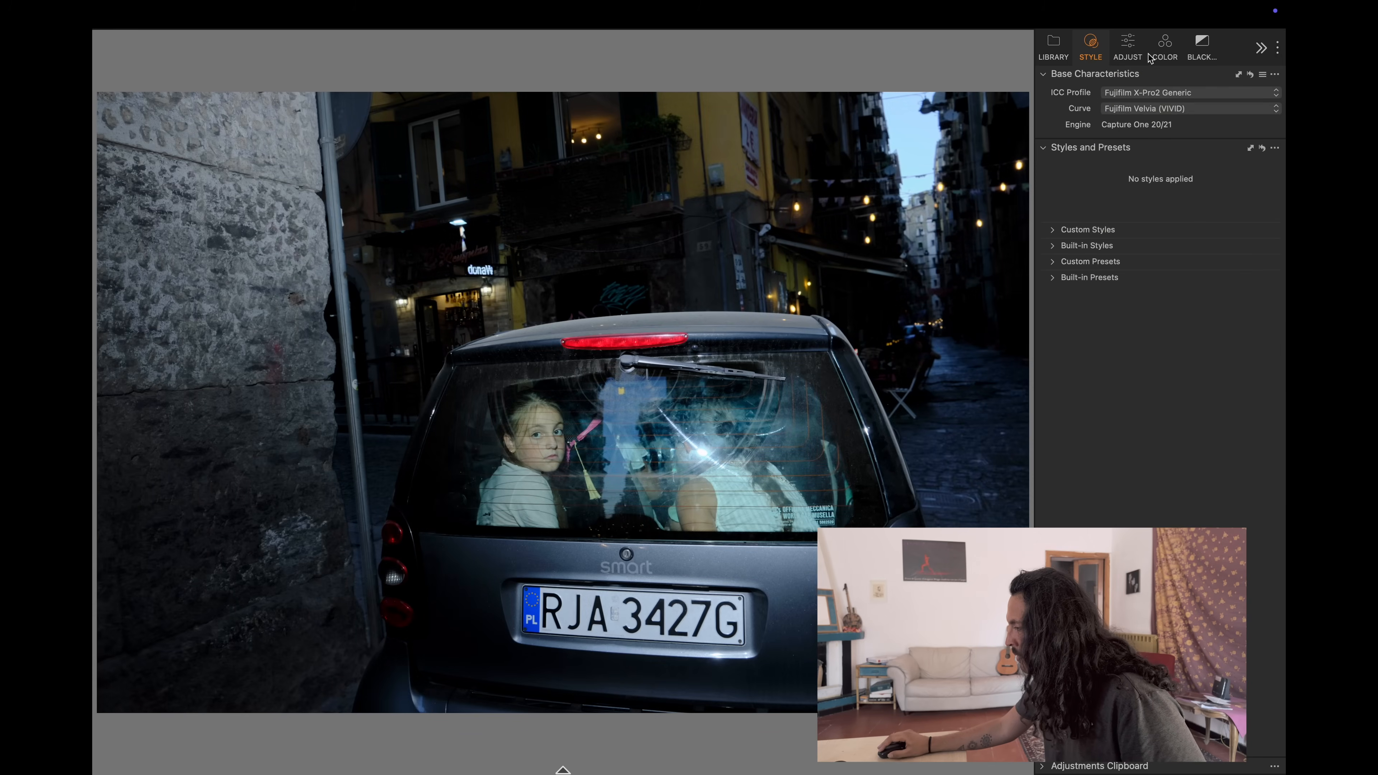
- Add three adjustment layers to the car photo and rename the lowest one exp
click(1127, 45)
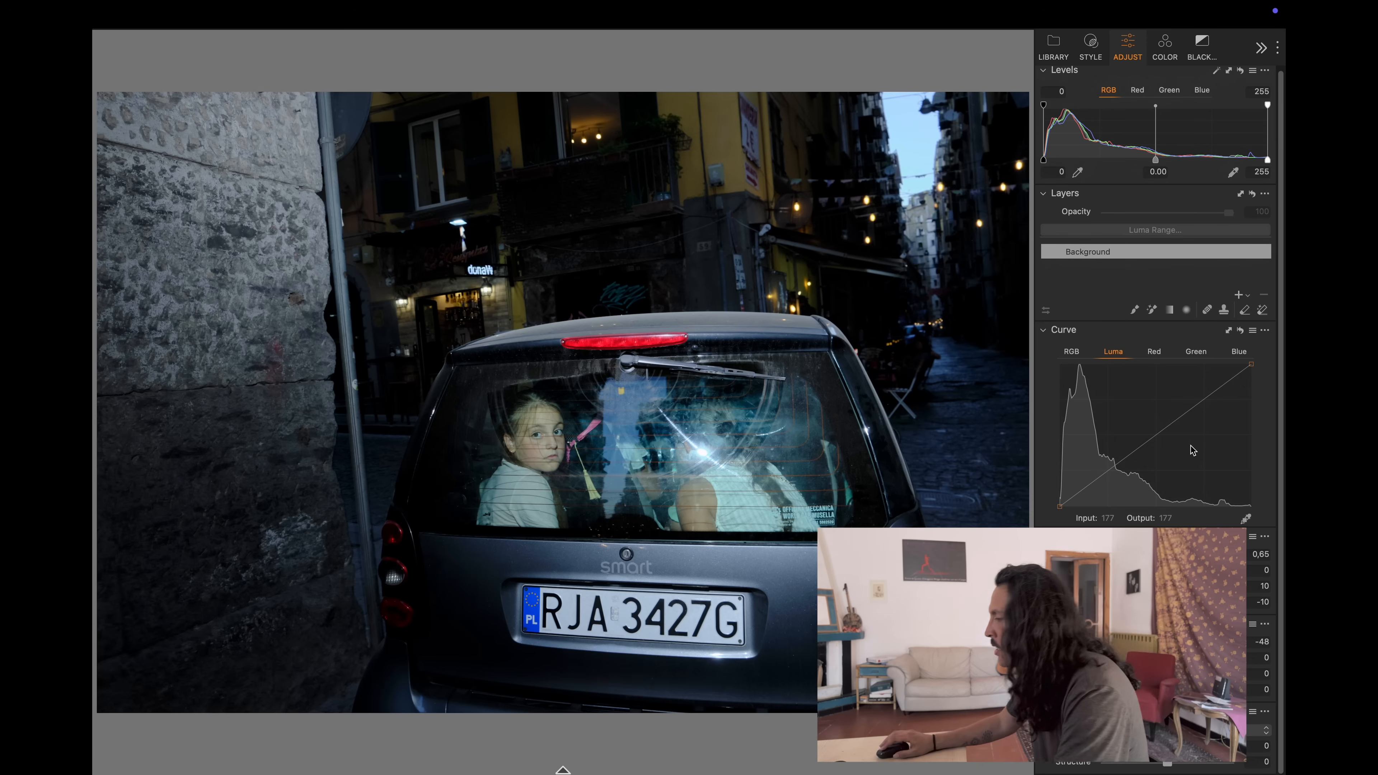
click(1238, 295)
click(1238, 295)
click(1238, 301)
double_click(1132, 265)
double_click(1132, 281)
text(exp)
key(Return)
- Delete the surplus topmost layer, Adjustment Layer 3
double_click(1128, 265)
click(1130, 251)
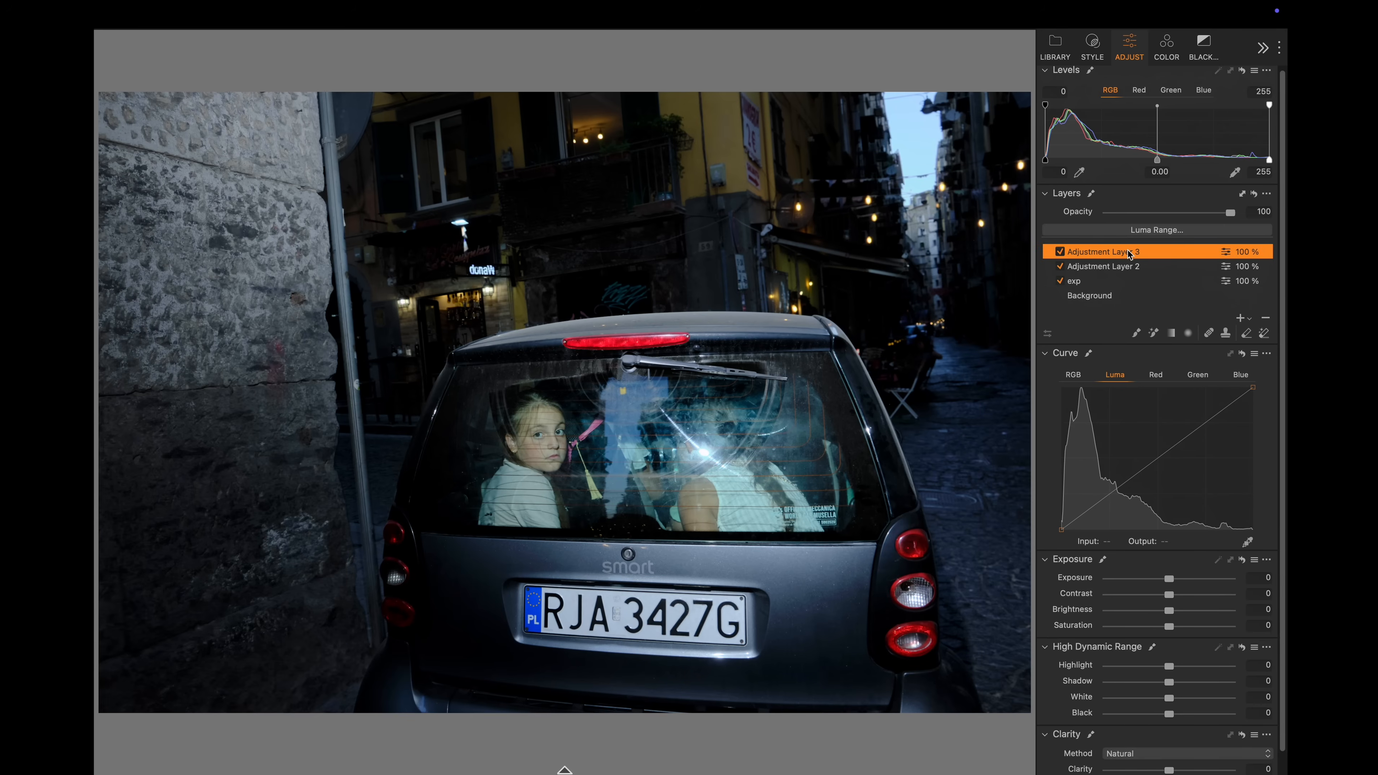
click(1264, 318)
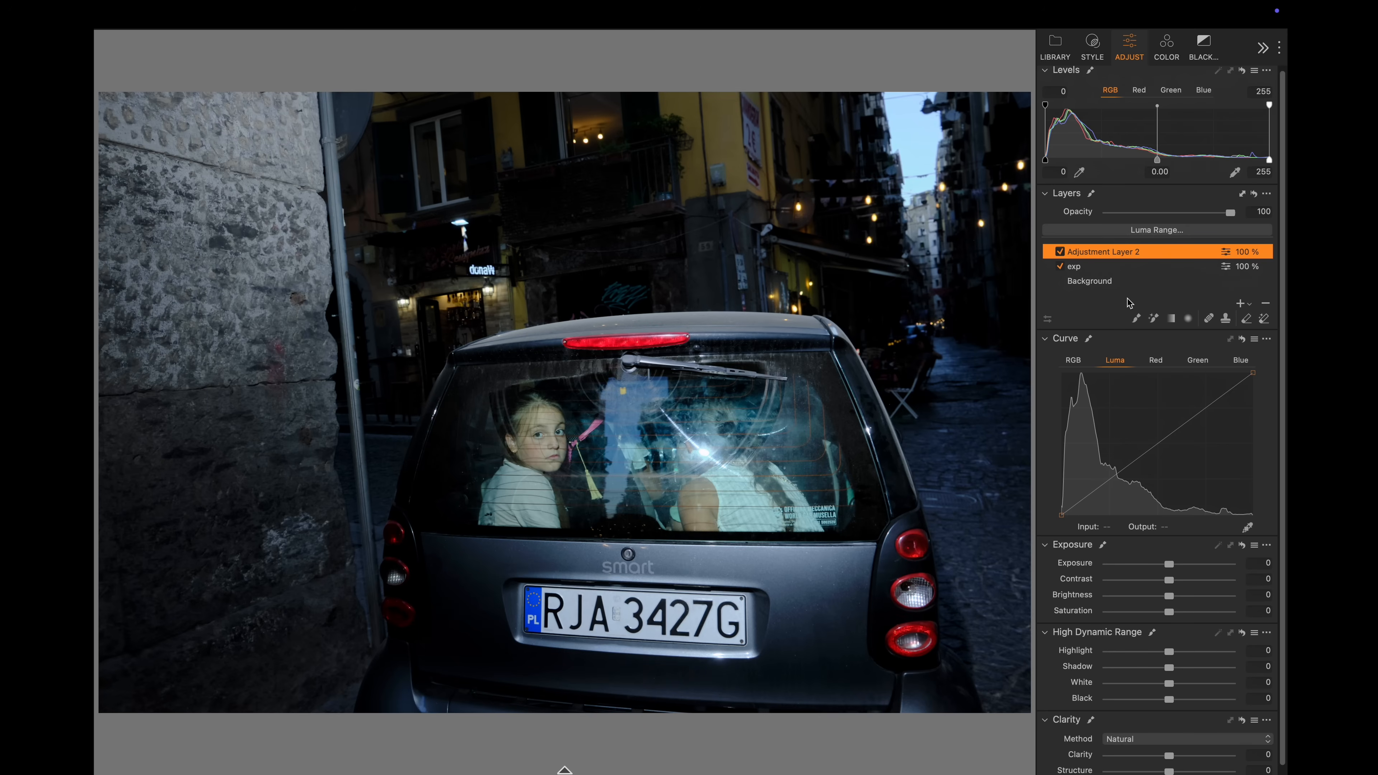
- Set exposure to -0.65 on Adjustment Layer 2 and shape a radial gradient mask around the car's rear window to darken the surroundings
click(1187, 321)
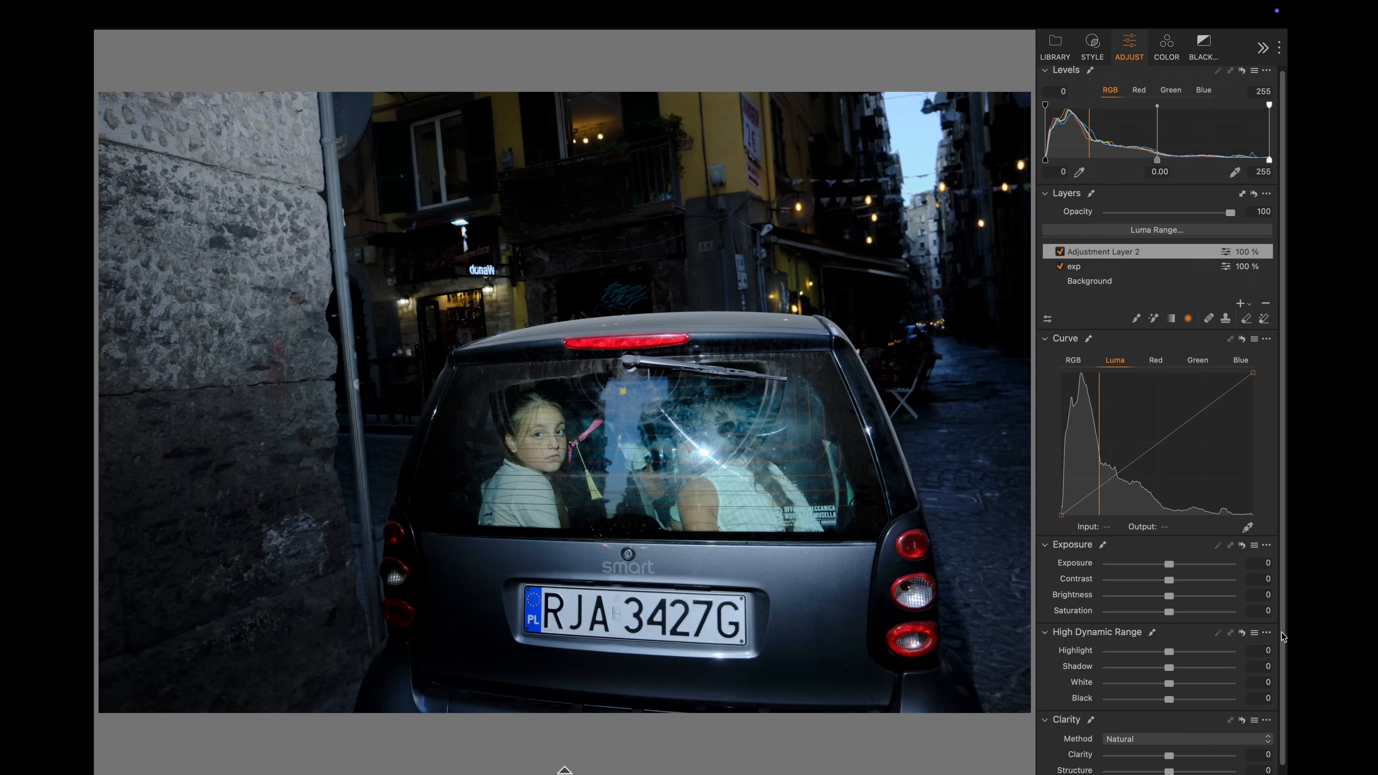
drag(1168, 564, 1157, 567)
drag(624, 499, 637, 532)
drag(757, 452, 742, 452)
drag(539, 267, 540, 356)
key(v)
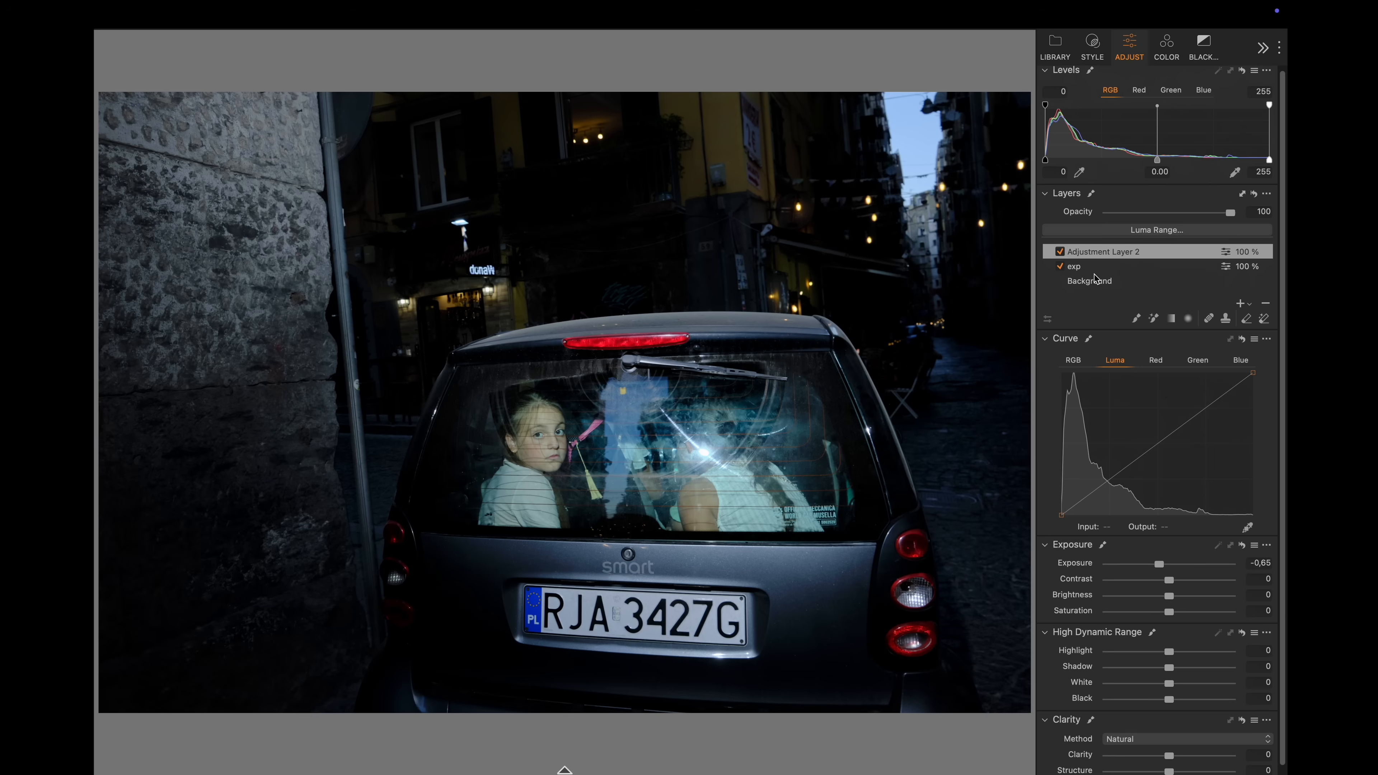
- Fill the exp layer's mask and shape its luma curve into an S with a lowered shadow point and a raised midtone point
click(1097, 276)
click(1069, 267)
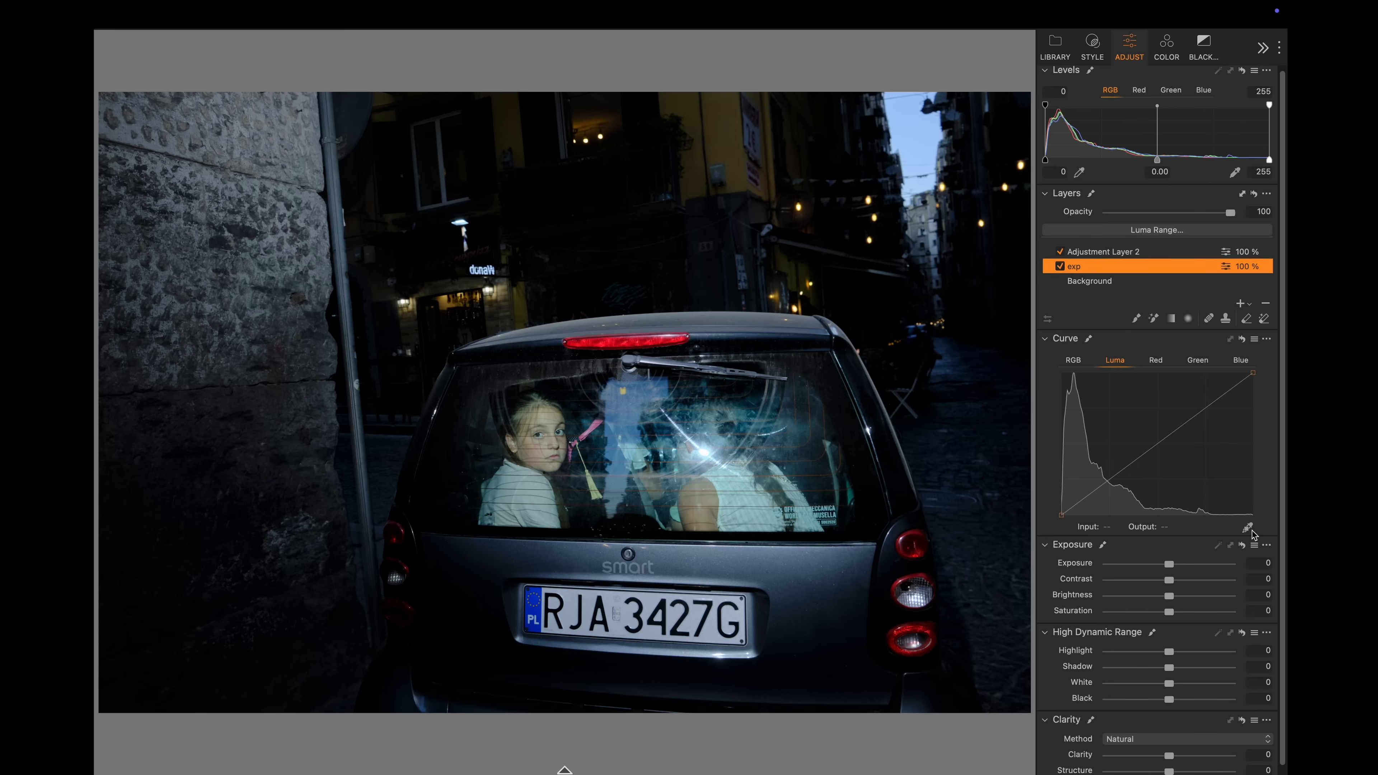
click(556, 414)
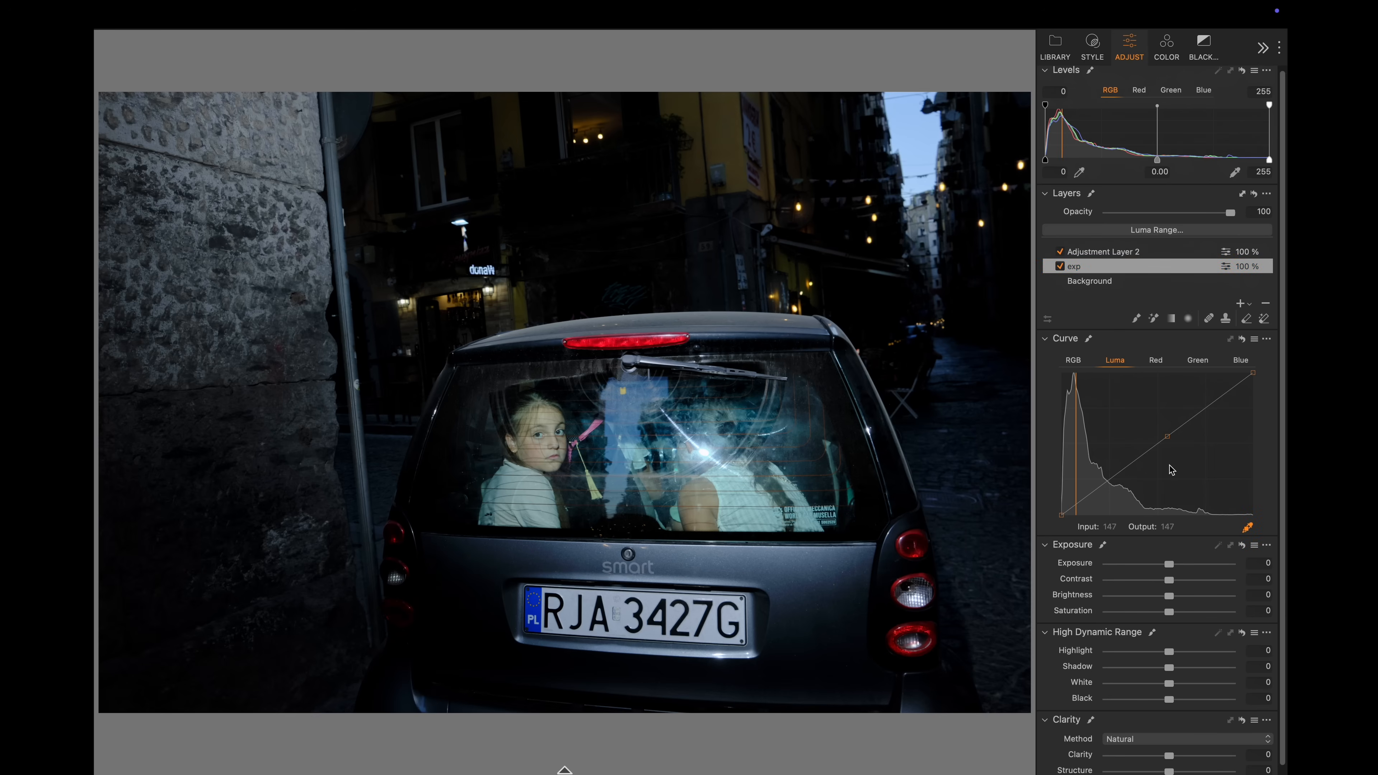
click(1121, 482)
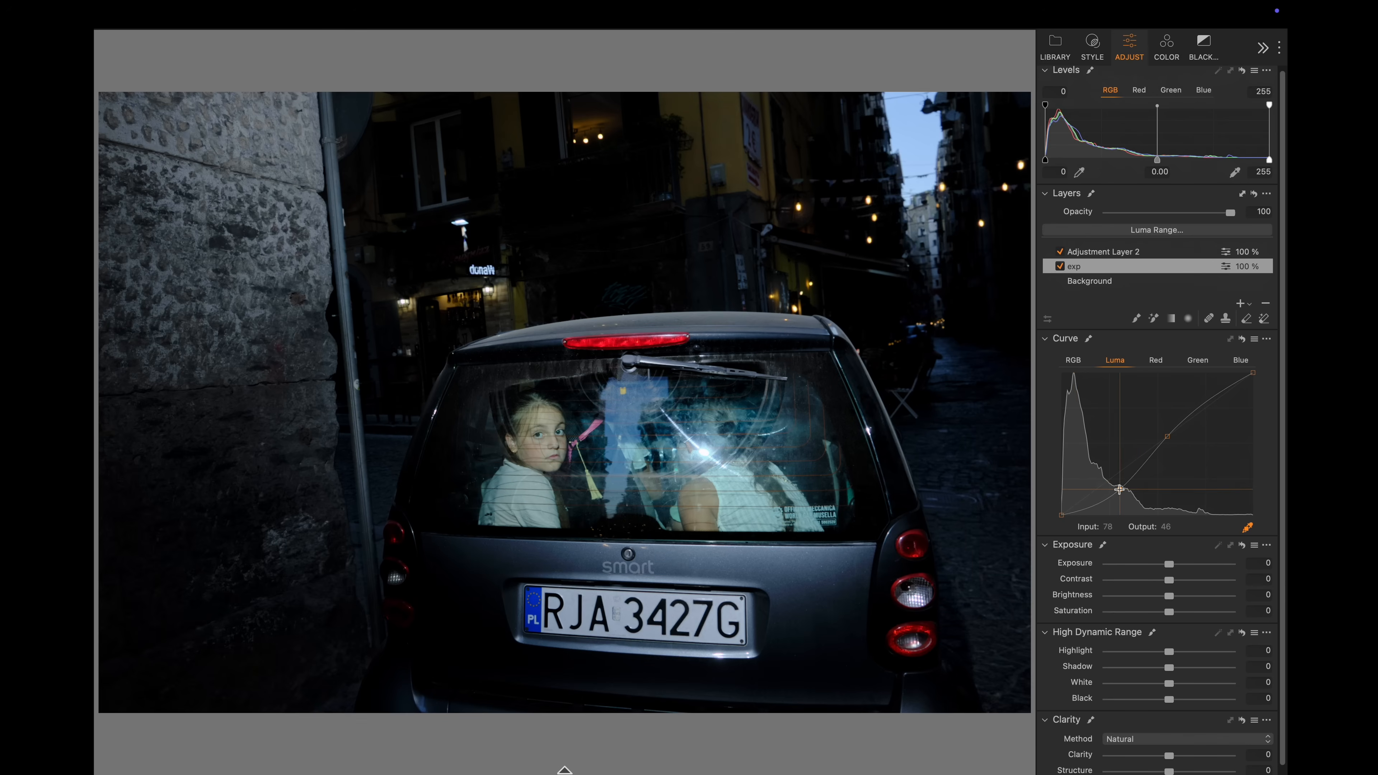
right_click(1091, 266)
click(1128, 301)
drag(1121, 481, 1161, 428)
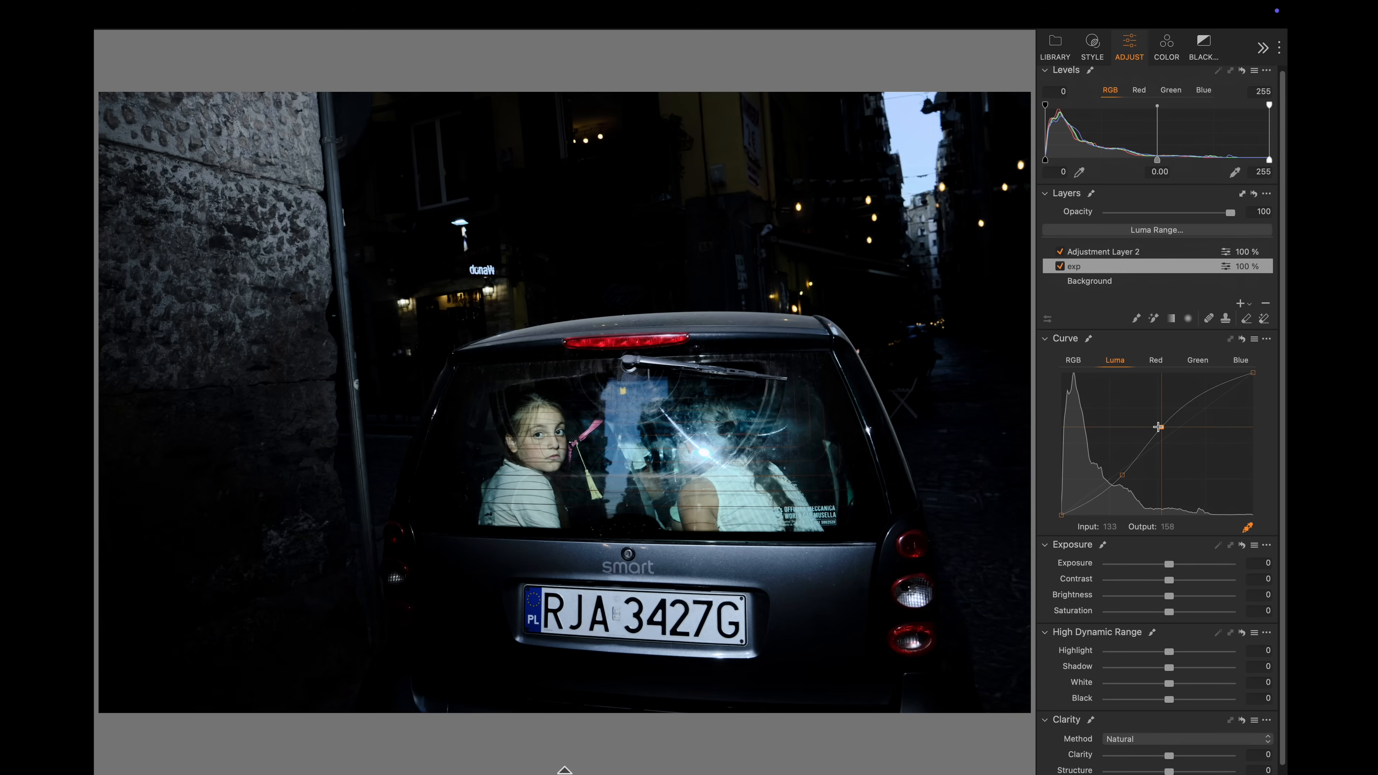
drag(1121, 475, 1120, 473)
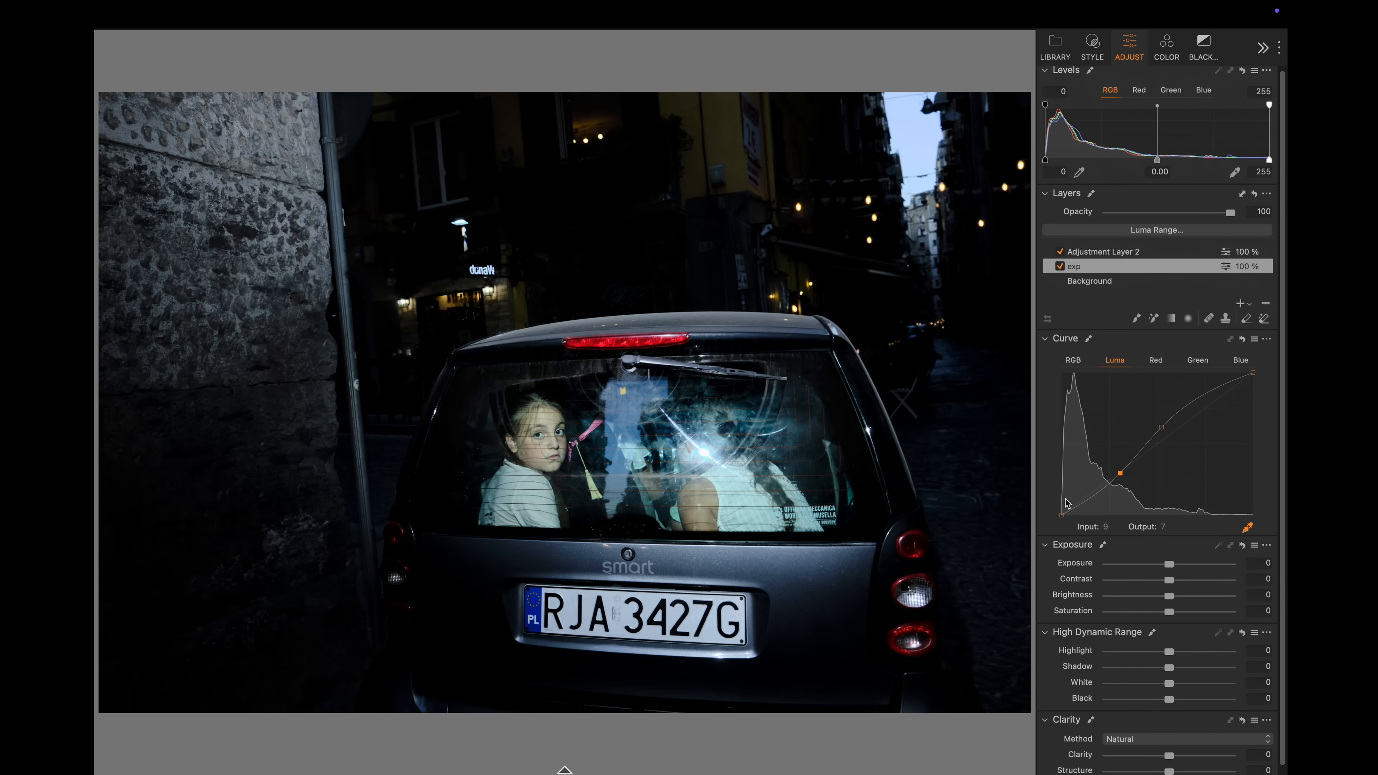
- Toggle the exp layer and Adjustment Layer 2 off and on to compare their effects on the car photo
click(1060, 267)
click(1059, 267)
click(1060, 252)
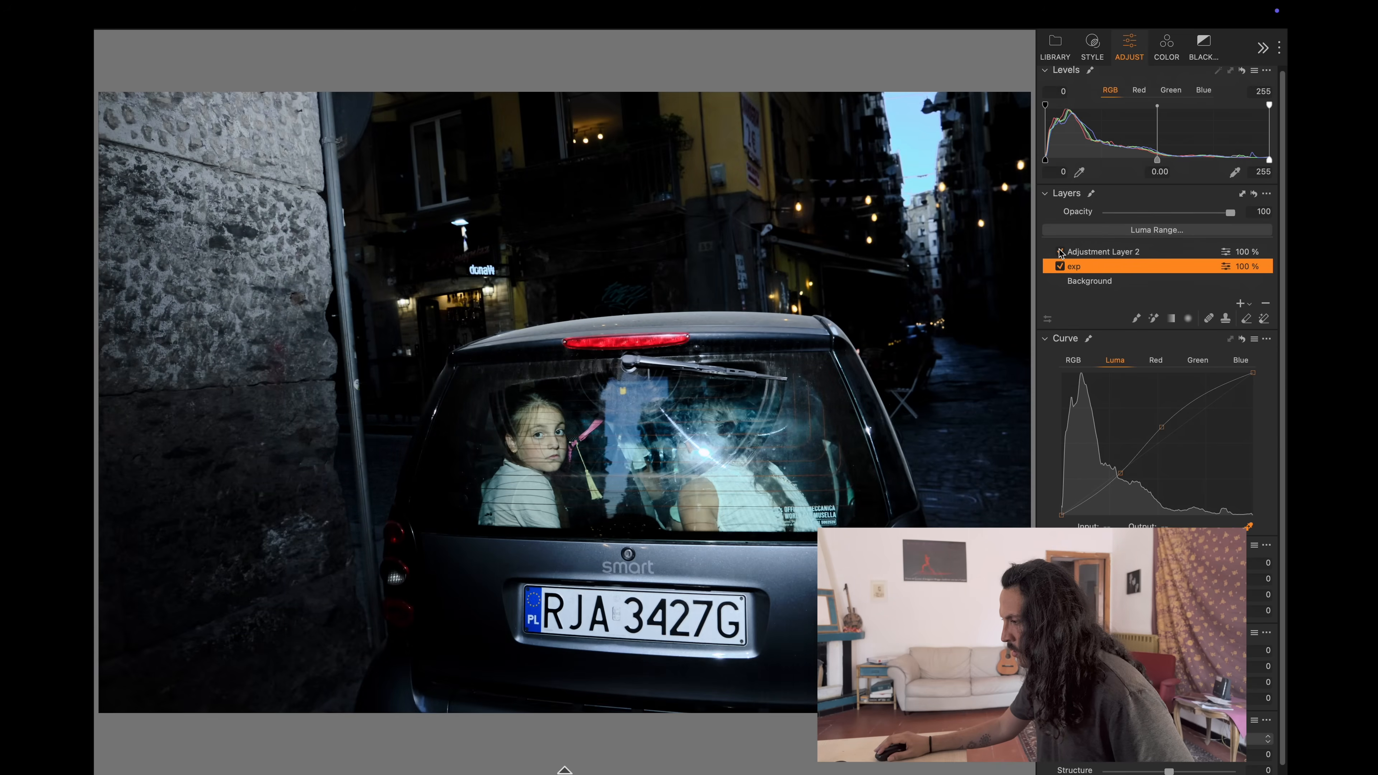
click(1061, 252)
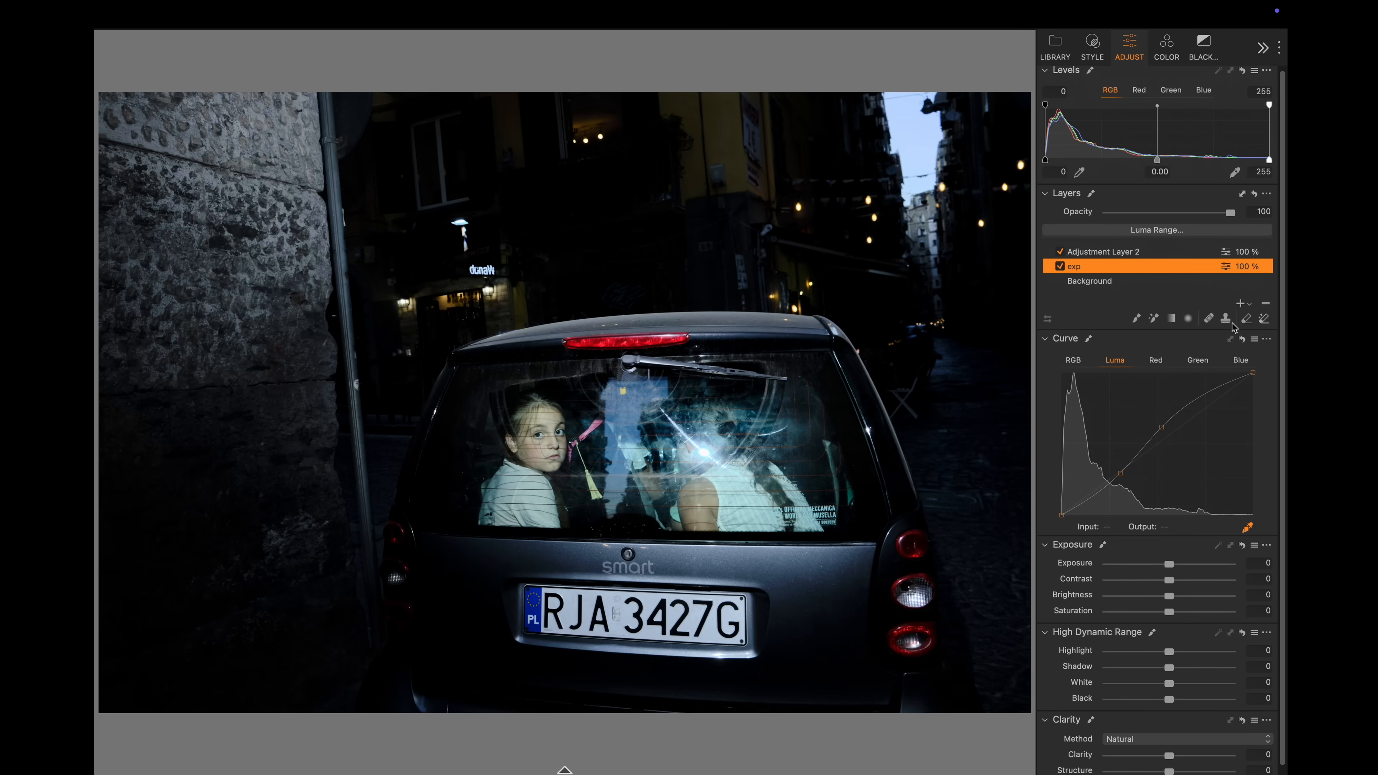
click(1059, 252)
click(1061, 254)
- Add a new empty adjustment layer above Adjustment Layer 2 and name it style
click(1240, 303)
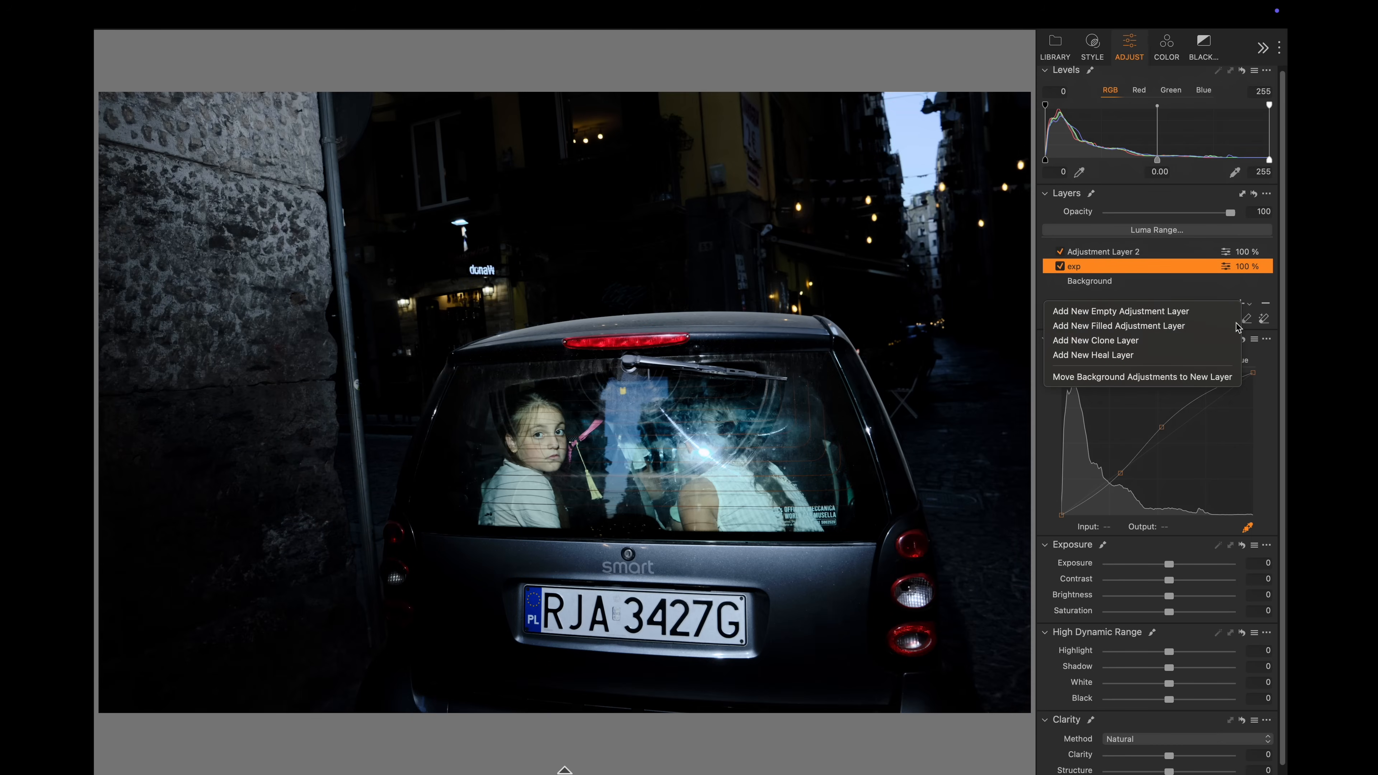
click(1122, 309)
double_click(1099, 251)
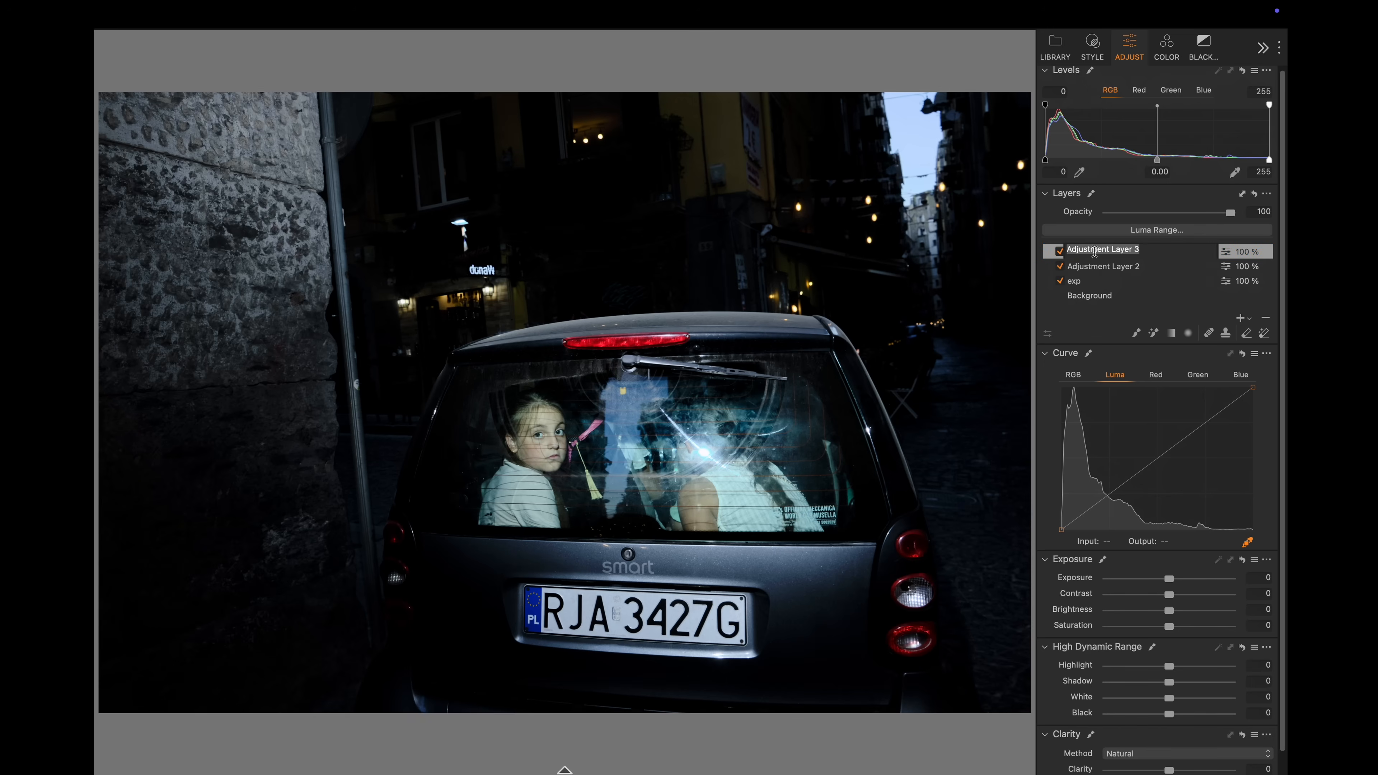
text(style)
key(Return)
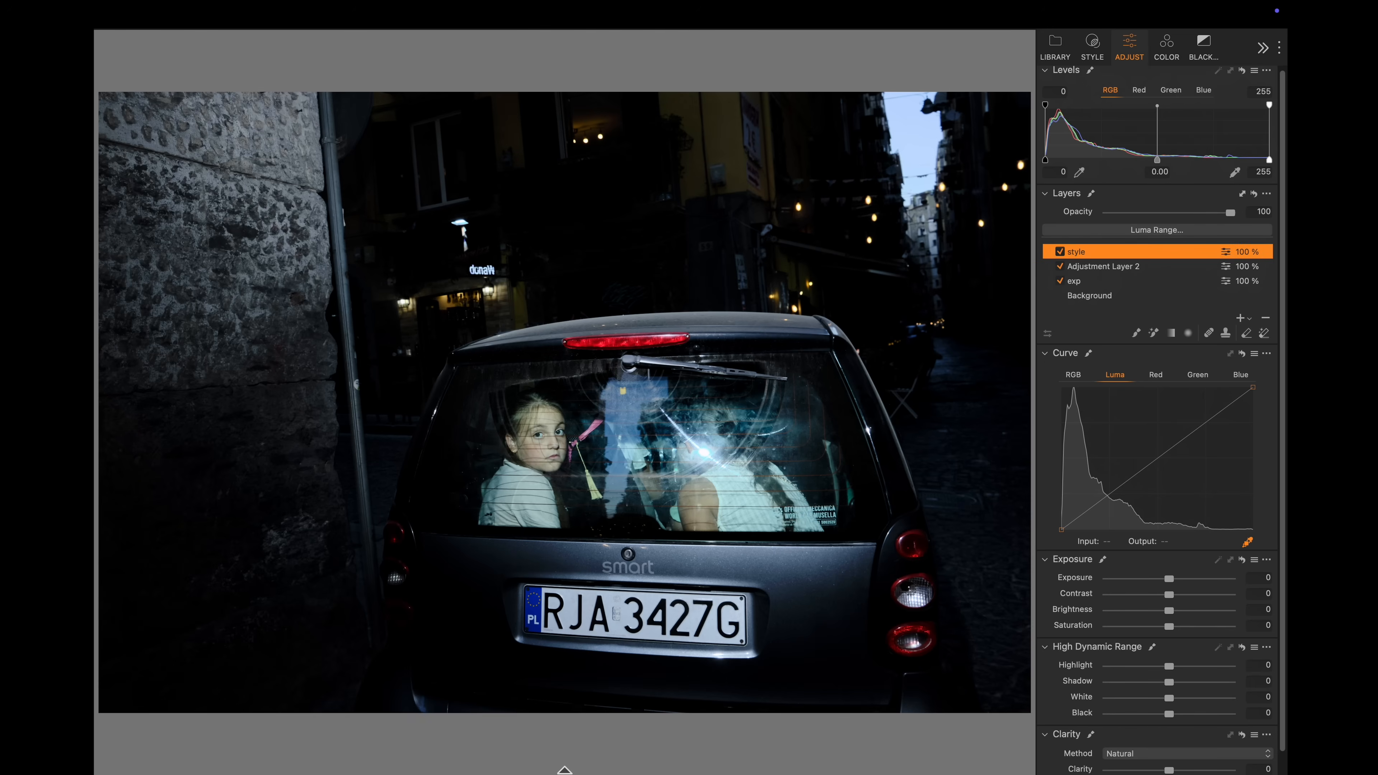
- On the style layer, raise a midtone point on the blue curve and bend the red curve with a lower shadow point and raised upper point
click(1240, 375)
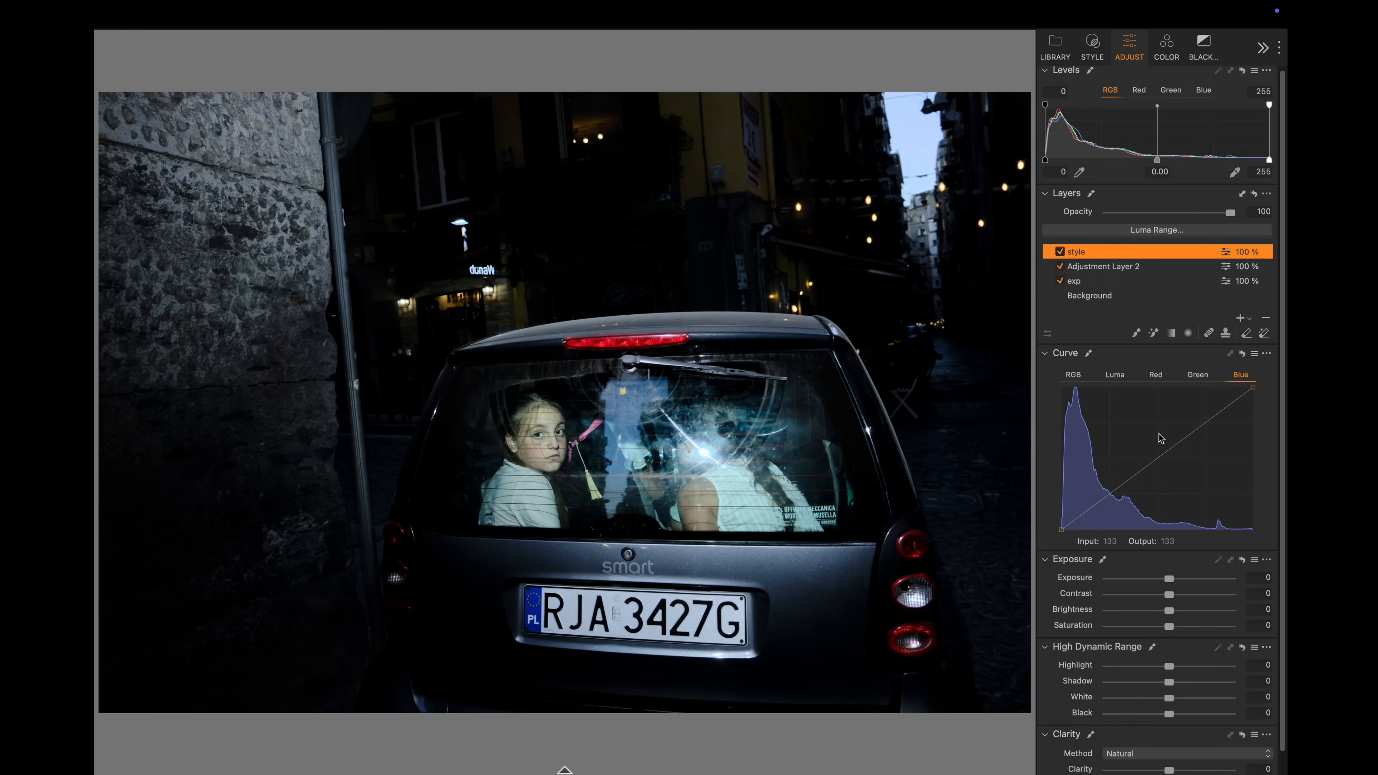
mouse_move(1170, 445)
mouse_down()
mouse_move(1162, 435)
mouse_move(1175, 455)
mouse_move(1122, 491)
mouse_move(1095, 492)
mouse_move(1178, 438)
mouse_up()
click(1192, 377)
click(1155, 375)
drag(1119, 496, 1117, 496)
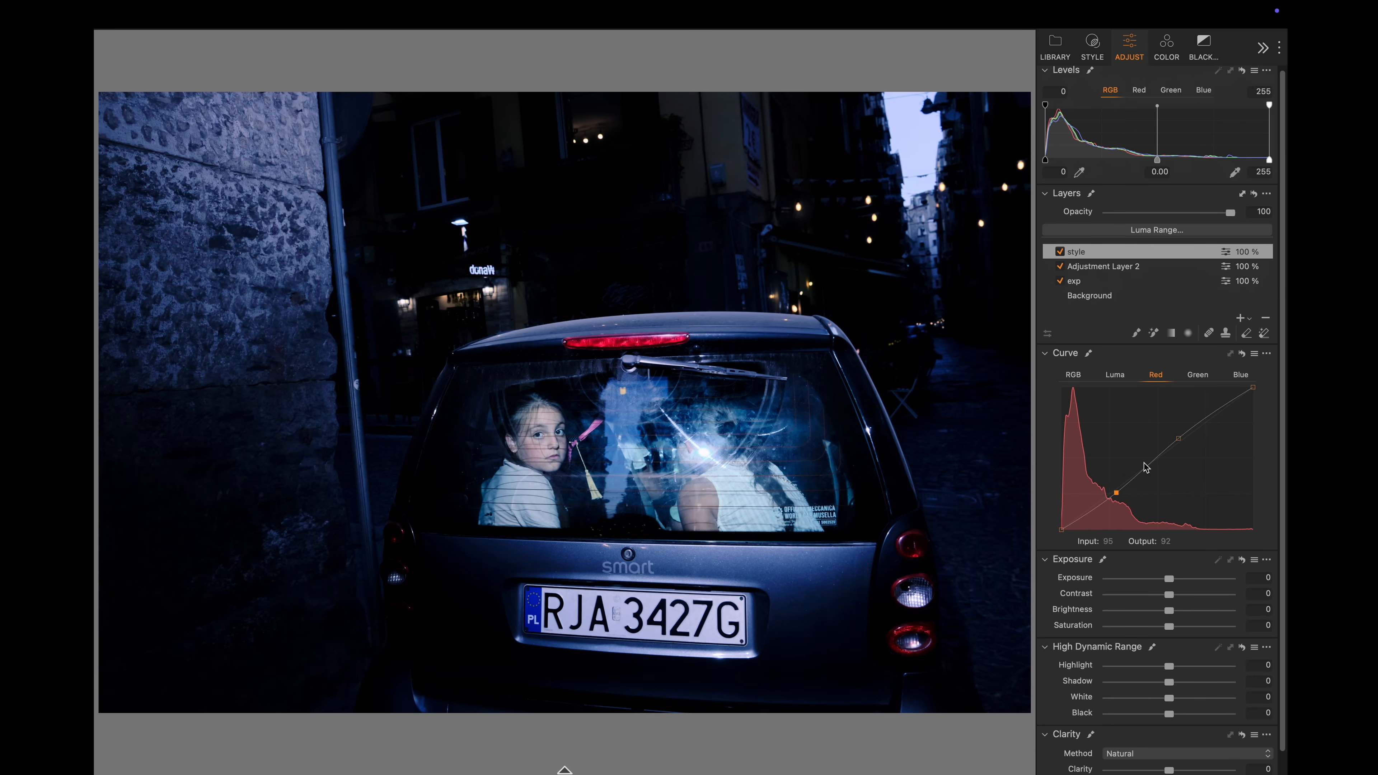
- Raise a midtone point and a shadow point on the style layer's green curve, and set the layer's opacity to 65
drag(1178, 439, 1172, 440)
click(1197, 375)
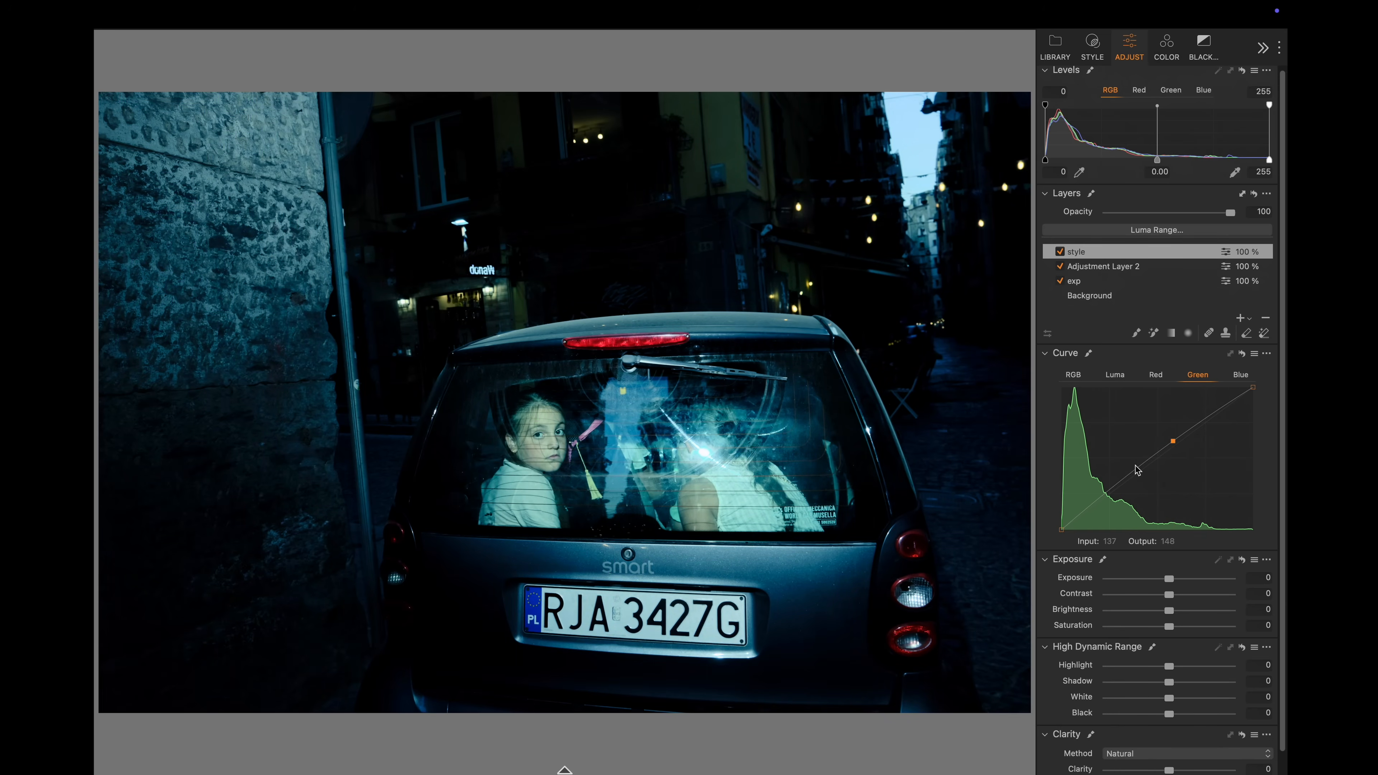
drag(1119, 487, 1118, 483)
drag(1168, 210, 1188, 234)
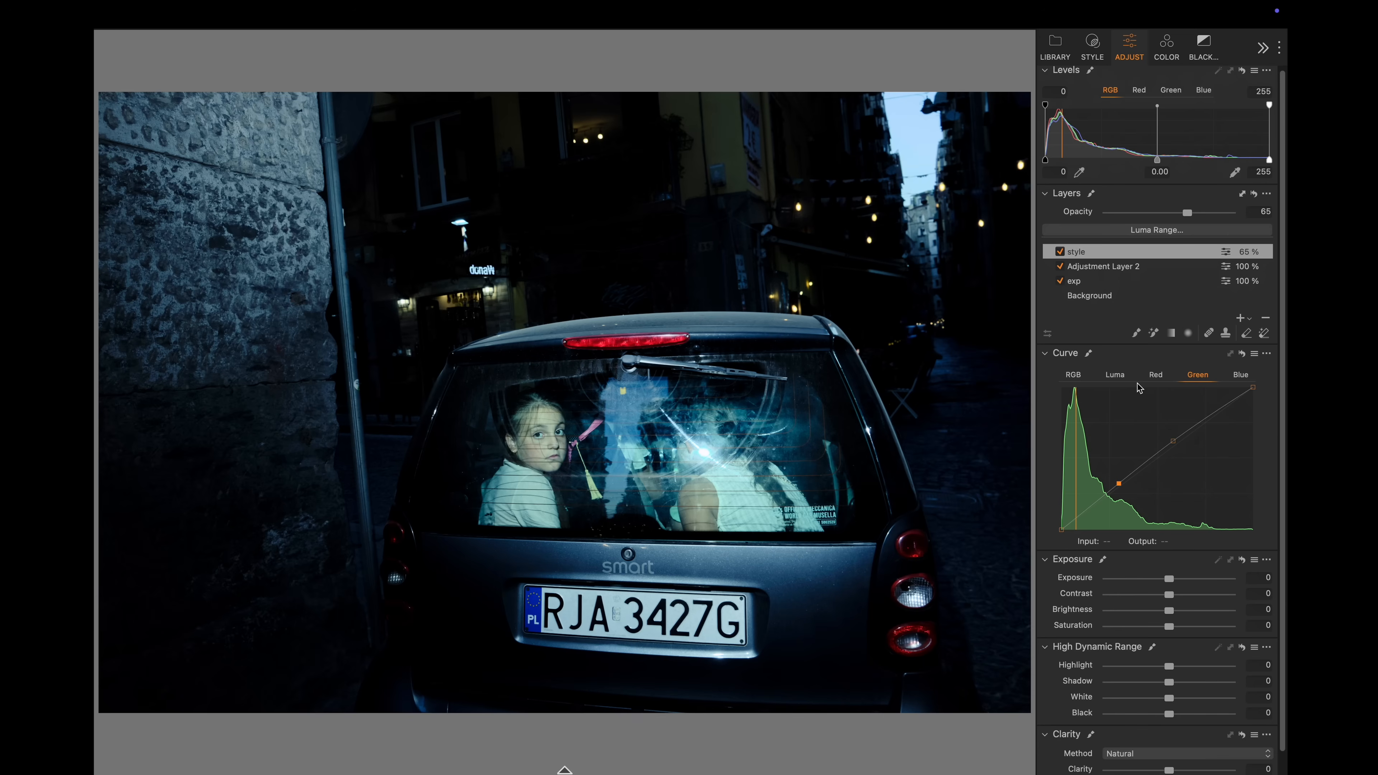
- Add a new empty adjustment layer above the style layer
click(1166, 47)
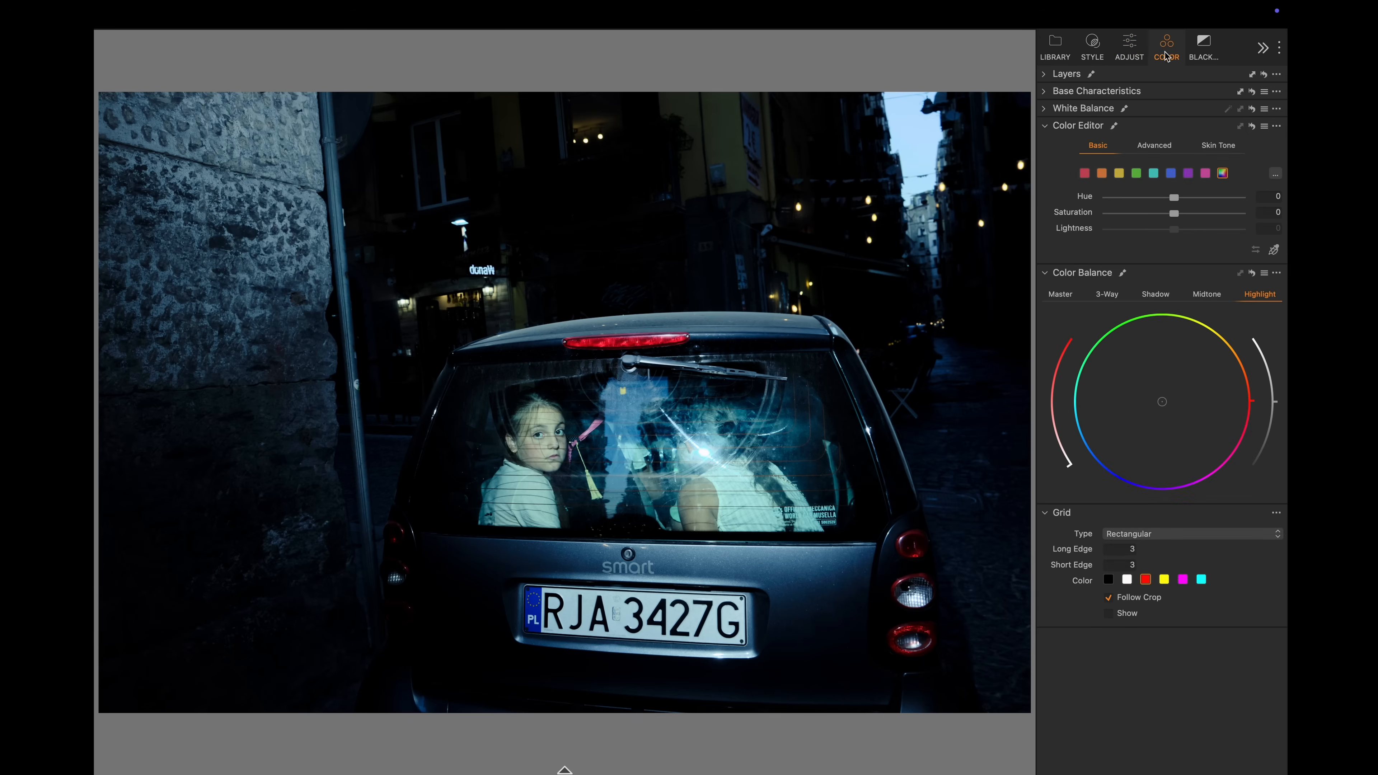
click(1142, 57)
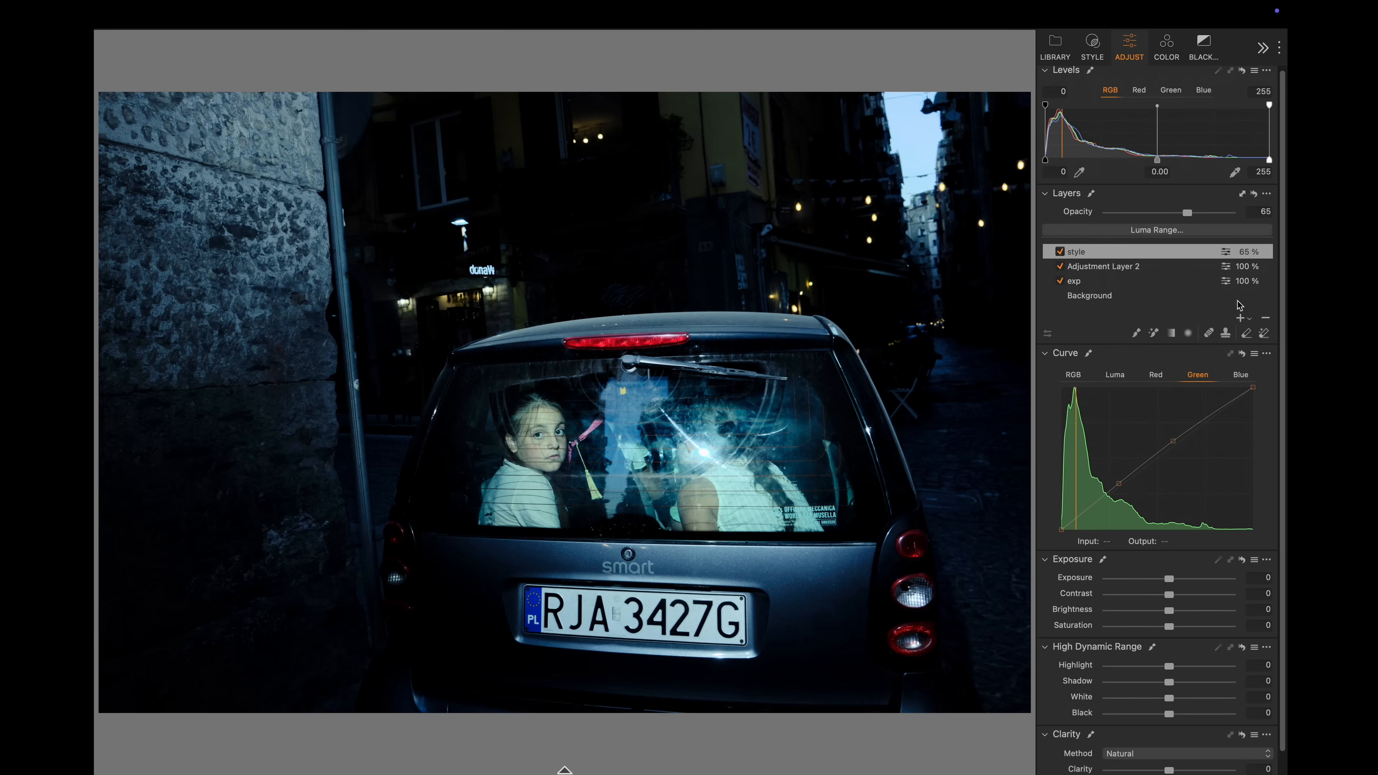
click(1240, 317)
click(1234, 343)
- In the new layer's Color Balance, slightly raise the shadow and midtone lightness and lower the highlight lightness
click(1166, 55)
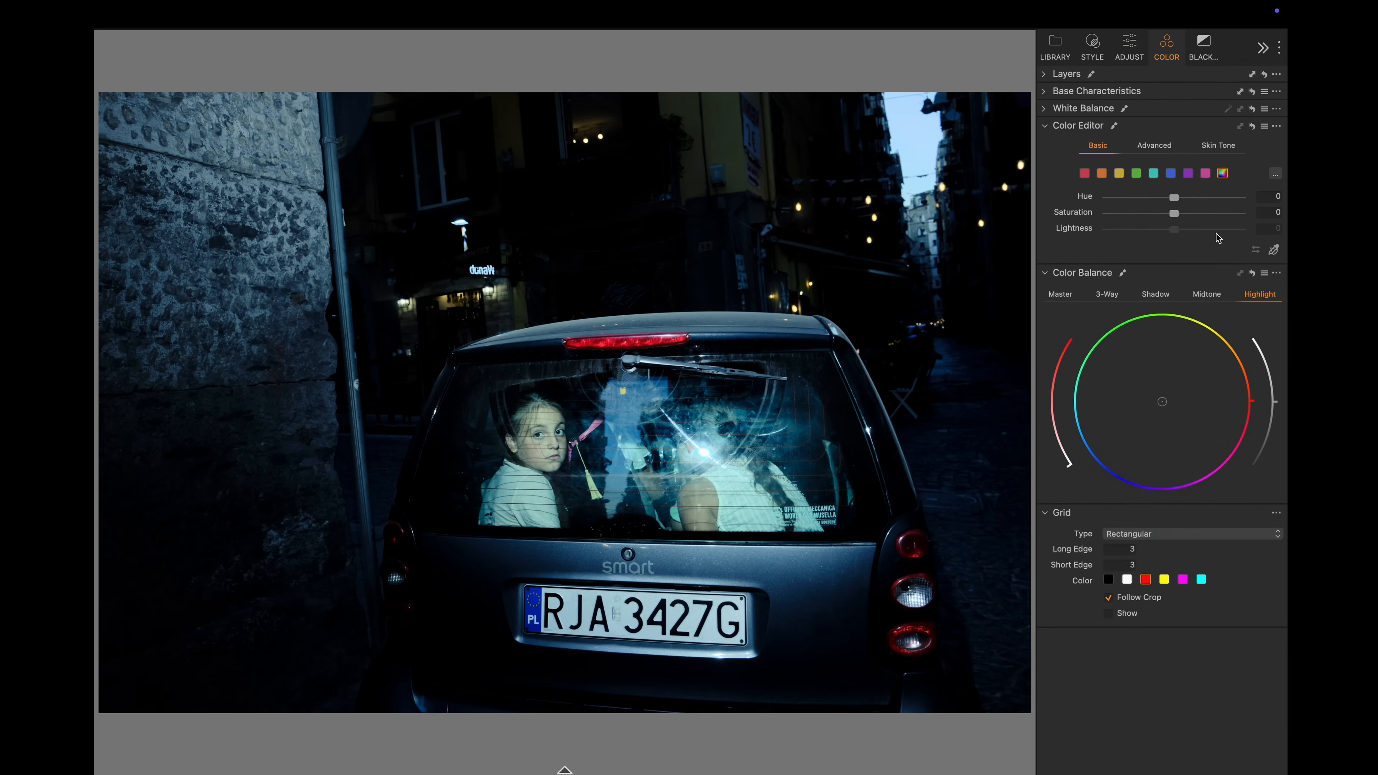
click(1155, 295)
drag(1274, 395, 1271, 390)
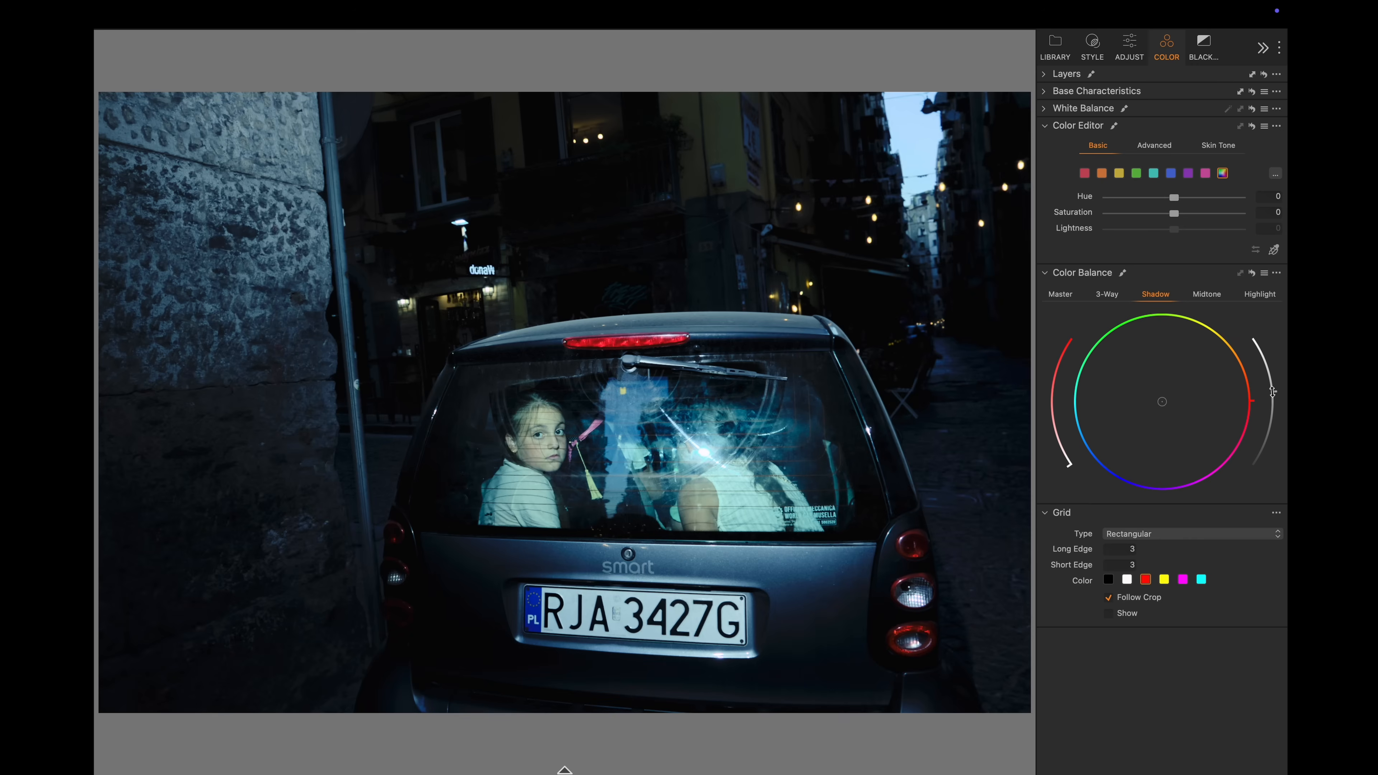
click(1222, 295)
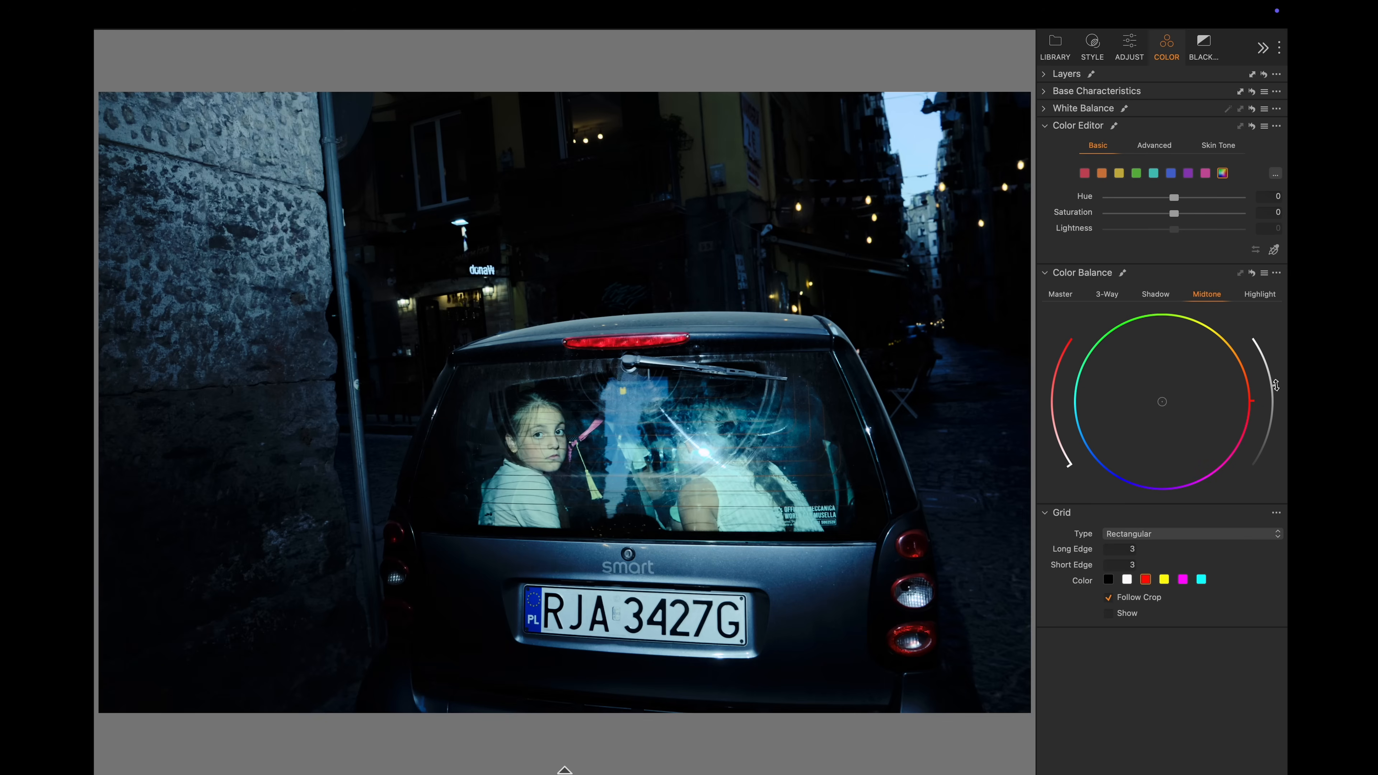
drag(1274, 383, 1276, 381)
click(1259, 293)
mouse_move(1274, 413)
mouse_down()
mouse_move(1252, 546)
mouse_move(1276, 413)
mouse_up()
- Tint the Color Balance highlights slightly toward blue, the midtones toward magenta and the shadows toward cyan-blue
mouse_move(1165, 407)
mouse_down()
mouse_move(1174, 396)
mouse_move(1148, 400)
mouse_move(1135, 437)
mouse_move(1173, 410)
mouse_move(1166, 422)
mouse_move(1174, 400)
mouse_move(1148, 394)
mouse_move(1169, 391)
mouse_move(1167, 414)
mouse_up()
click(1200, 297)
drag(1164, 404, 1167, 407)
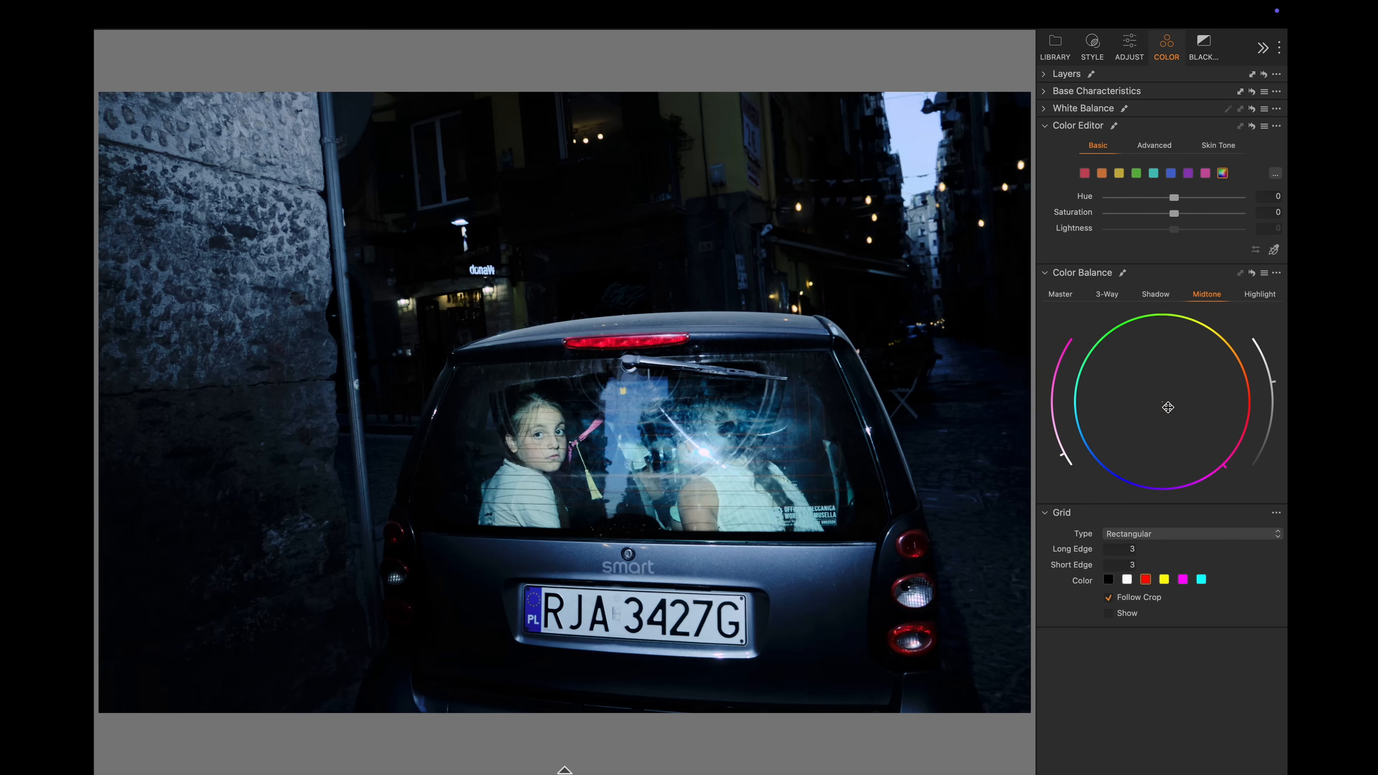
click(1167, 295)
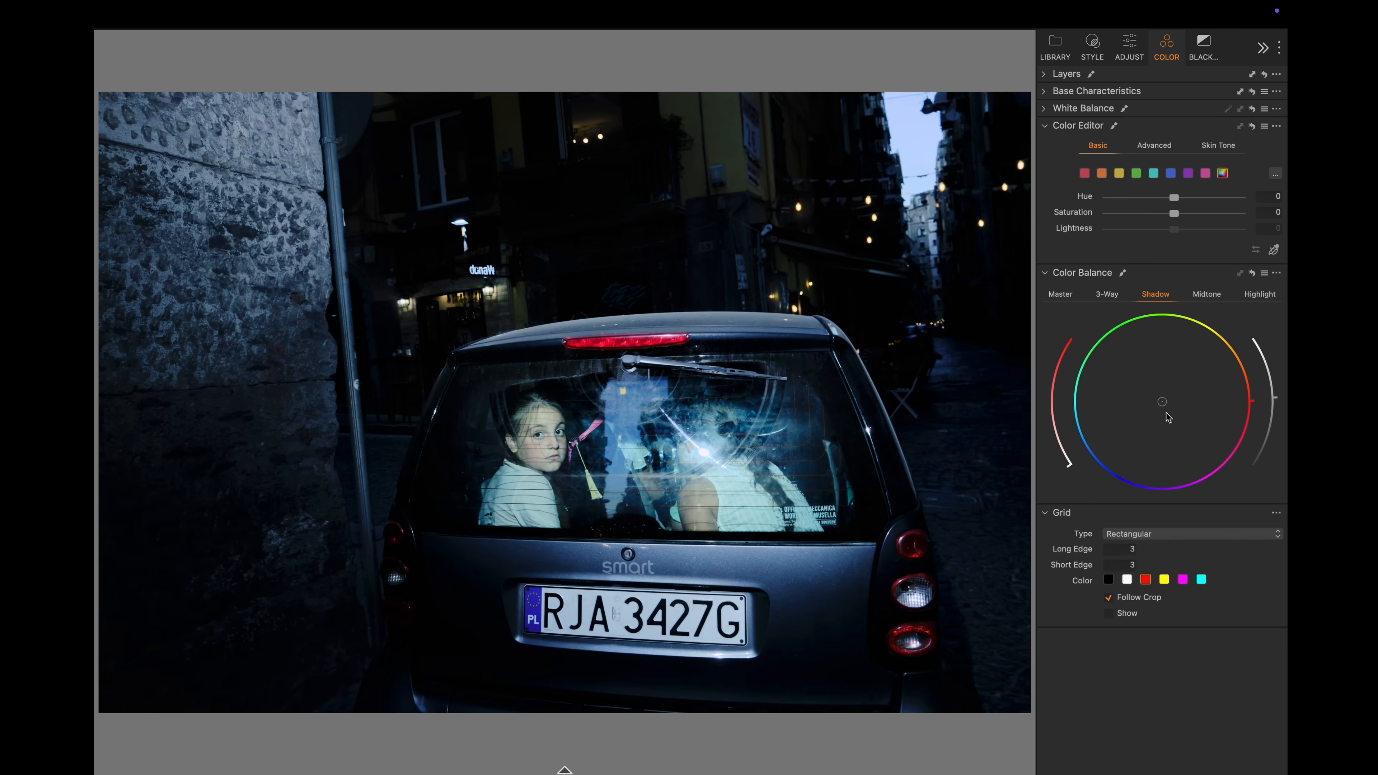
mouse_move(1161, 403)
mouse_down()
mouse_move(1148, 389)
mouse_move(1143, 406)
mouse_up()
- Toggle Adjustment Layer 3 off and on to compare its effect, and set its opacity to 67
click(1128, 44)
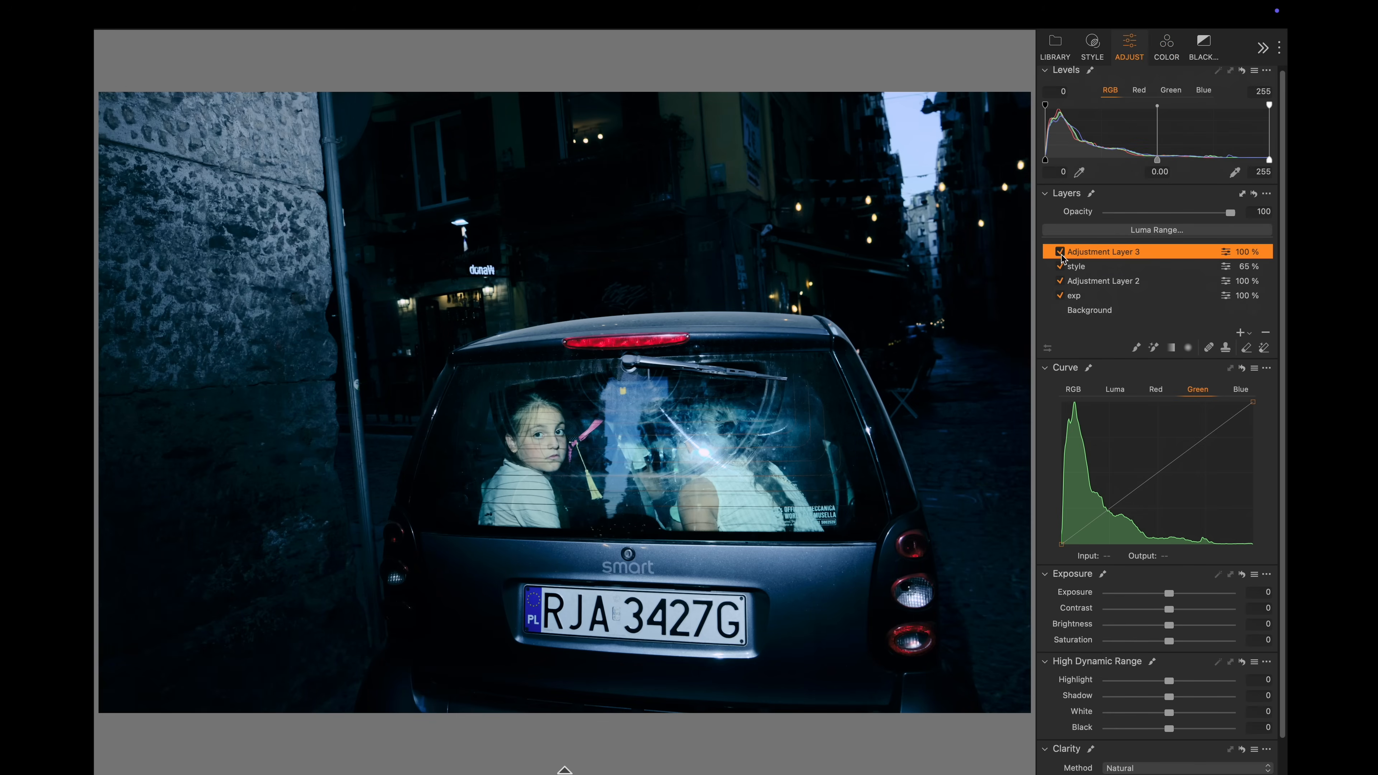
click(1098, 267)
click(1070, 254)
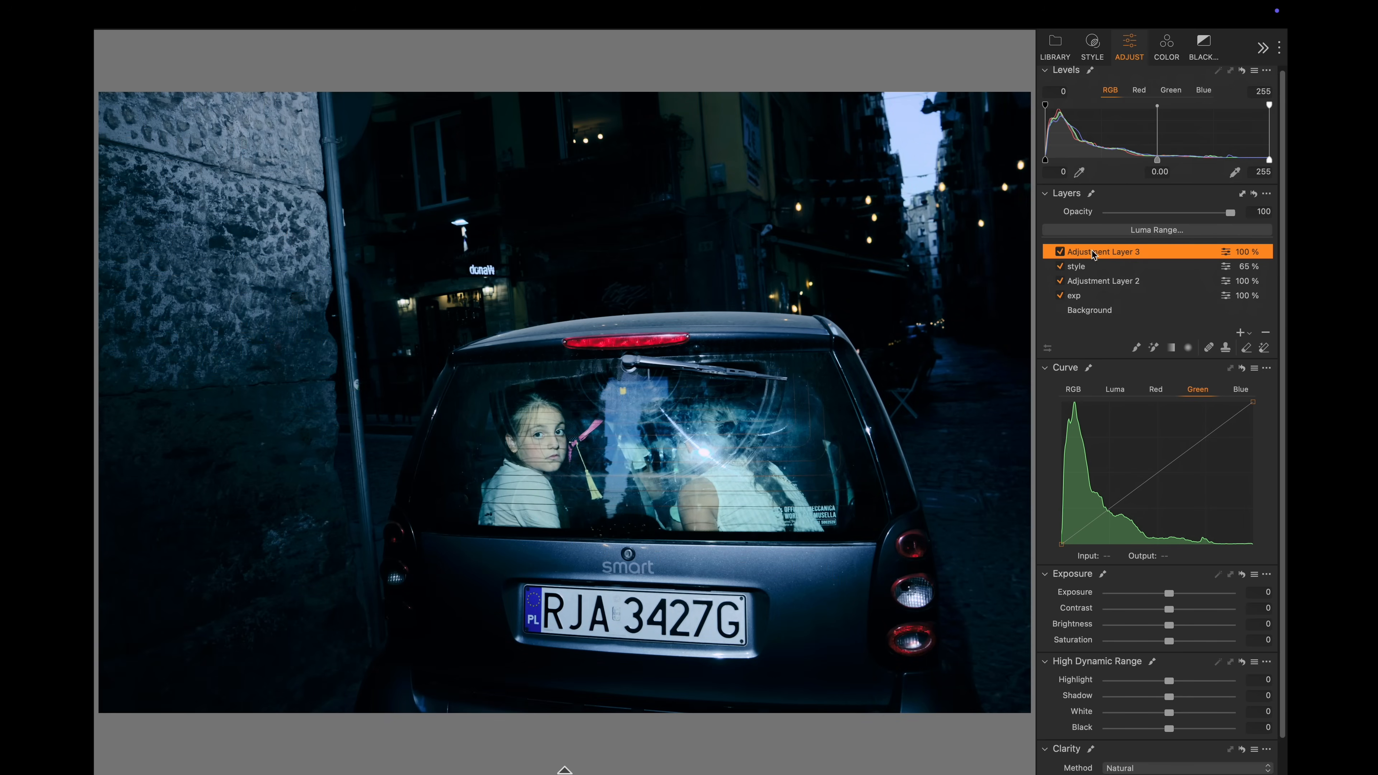
click(1060, 252)
click(1060, 252)
drag(1174, 213, 1189, 213)
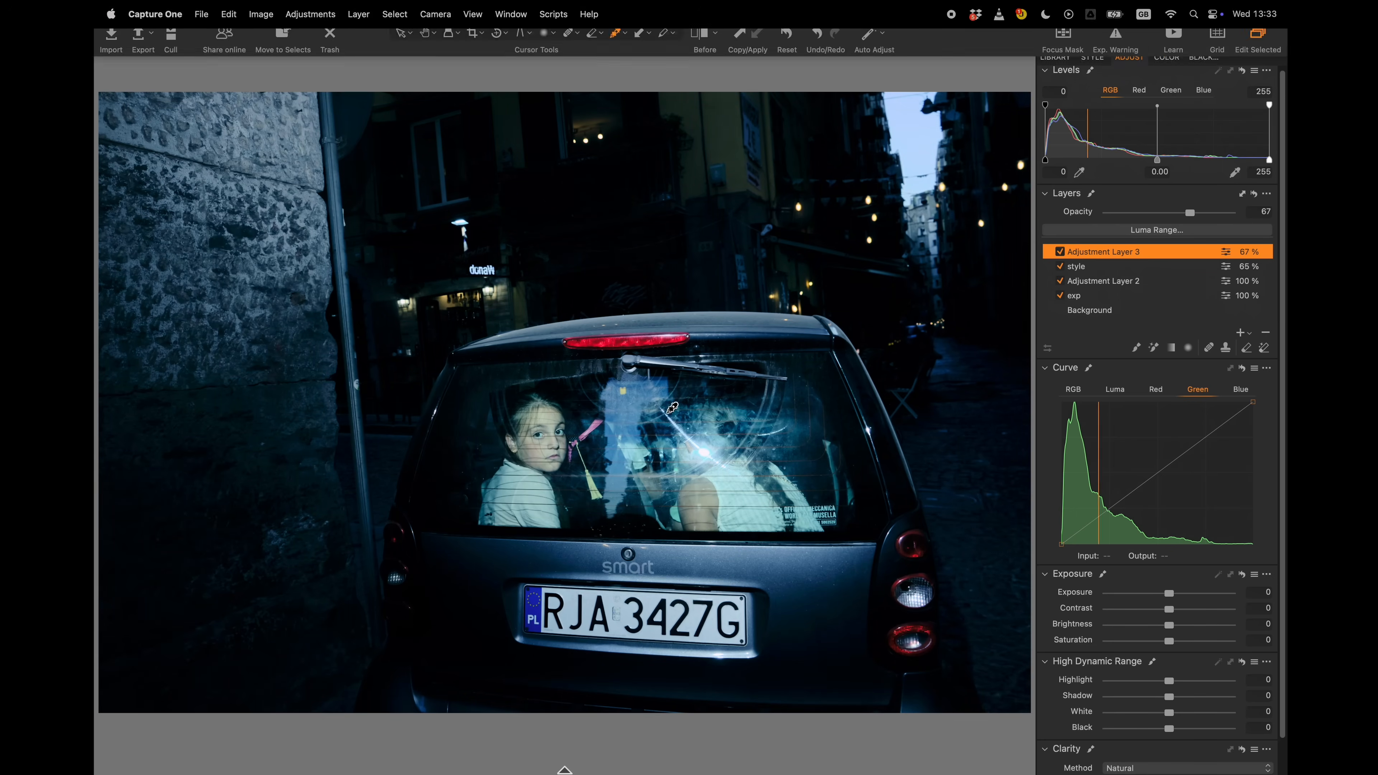
- Compare the car photo before and after editing by sweeping the split-view divider across it, and close the comparison
mouse_move(866, 65)
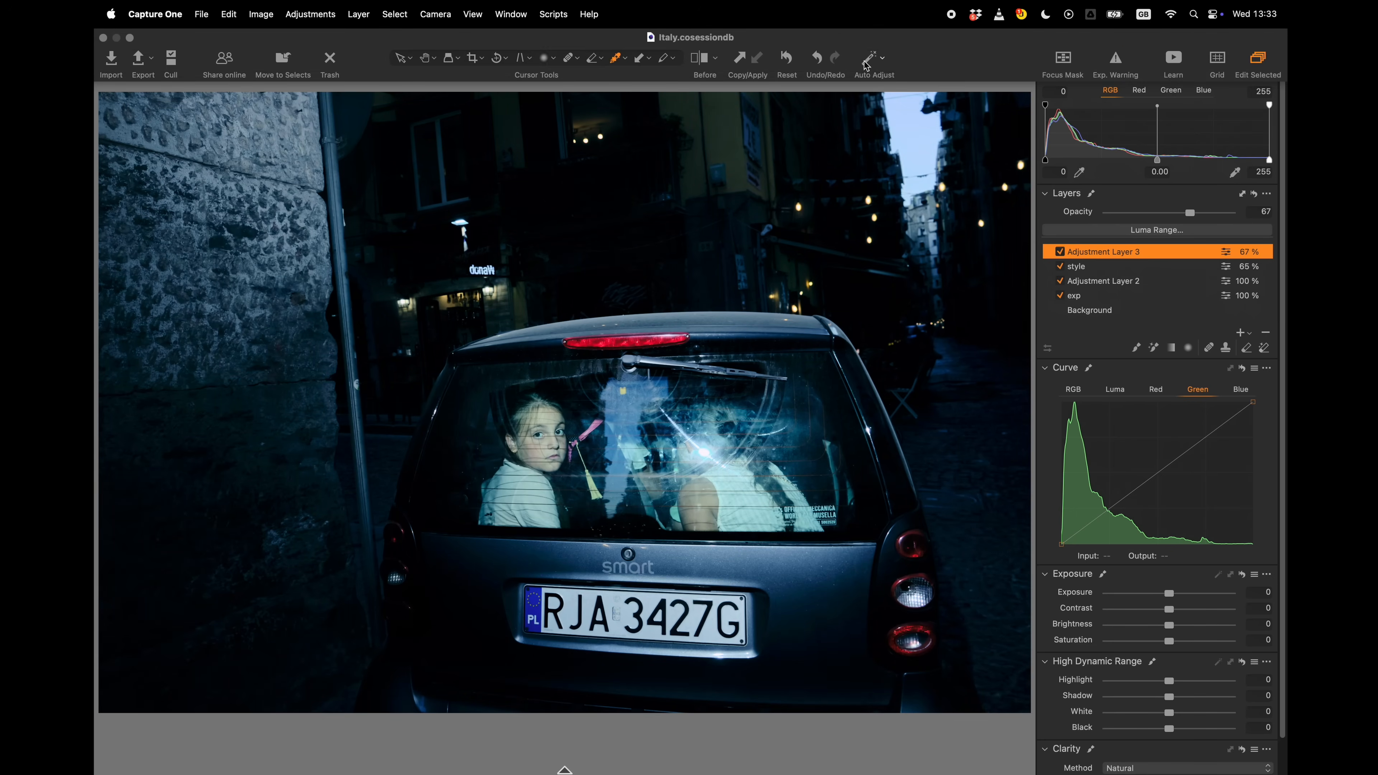
click(700, 61)
drag(565, 404, 443, 402)
drag(411, 451, 549, 588)
mouse_move(928, 3)
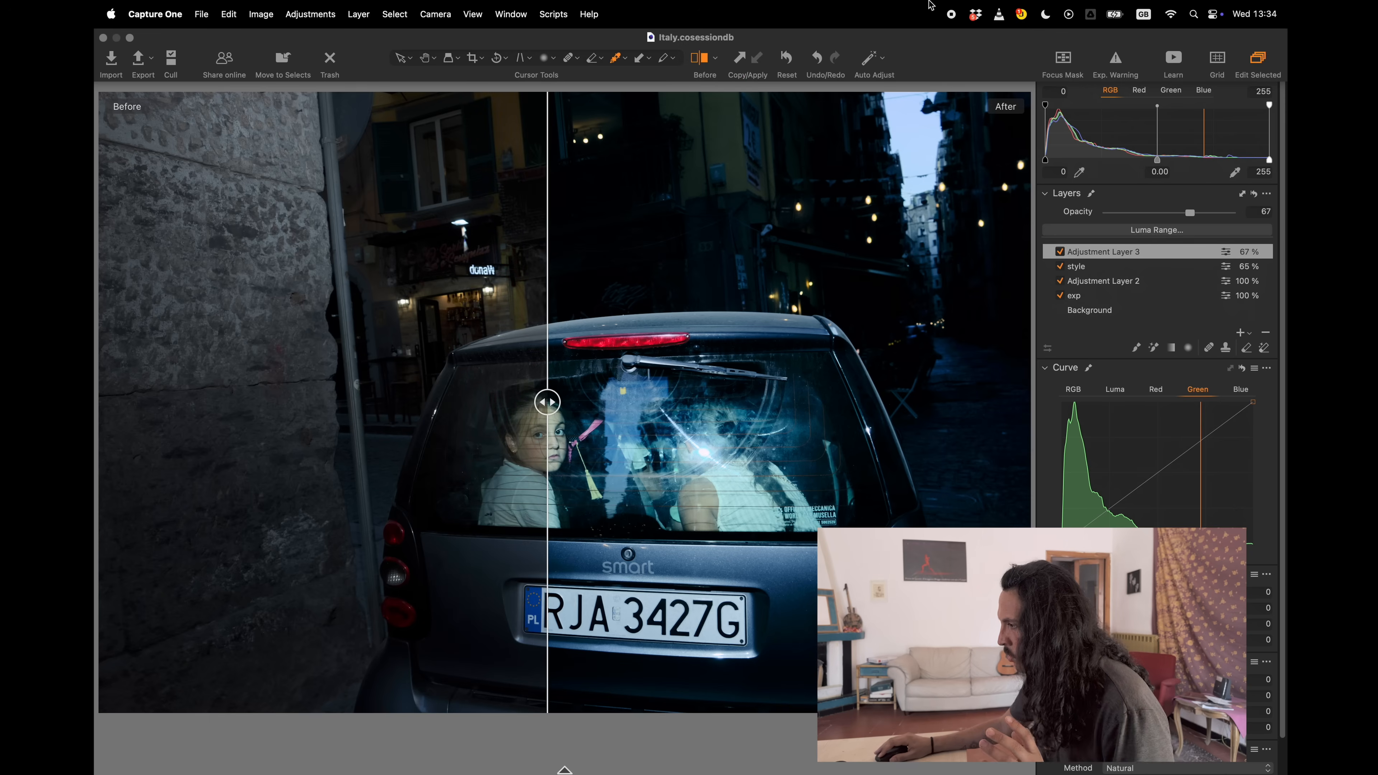
click(700, 57)
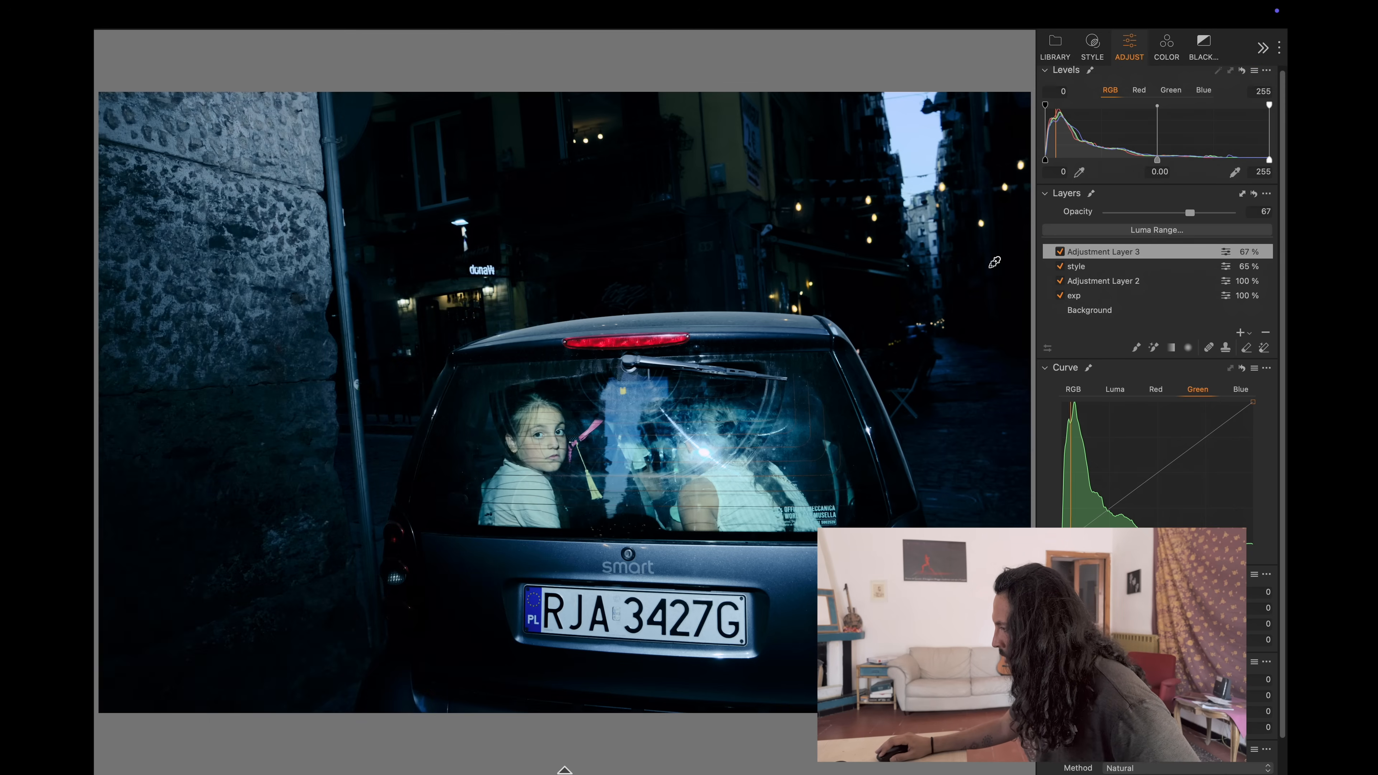
- Select the Background layer, test the contrast extremes and set Contrast to 13
click(1092, 307)
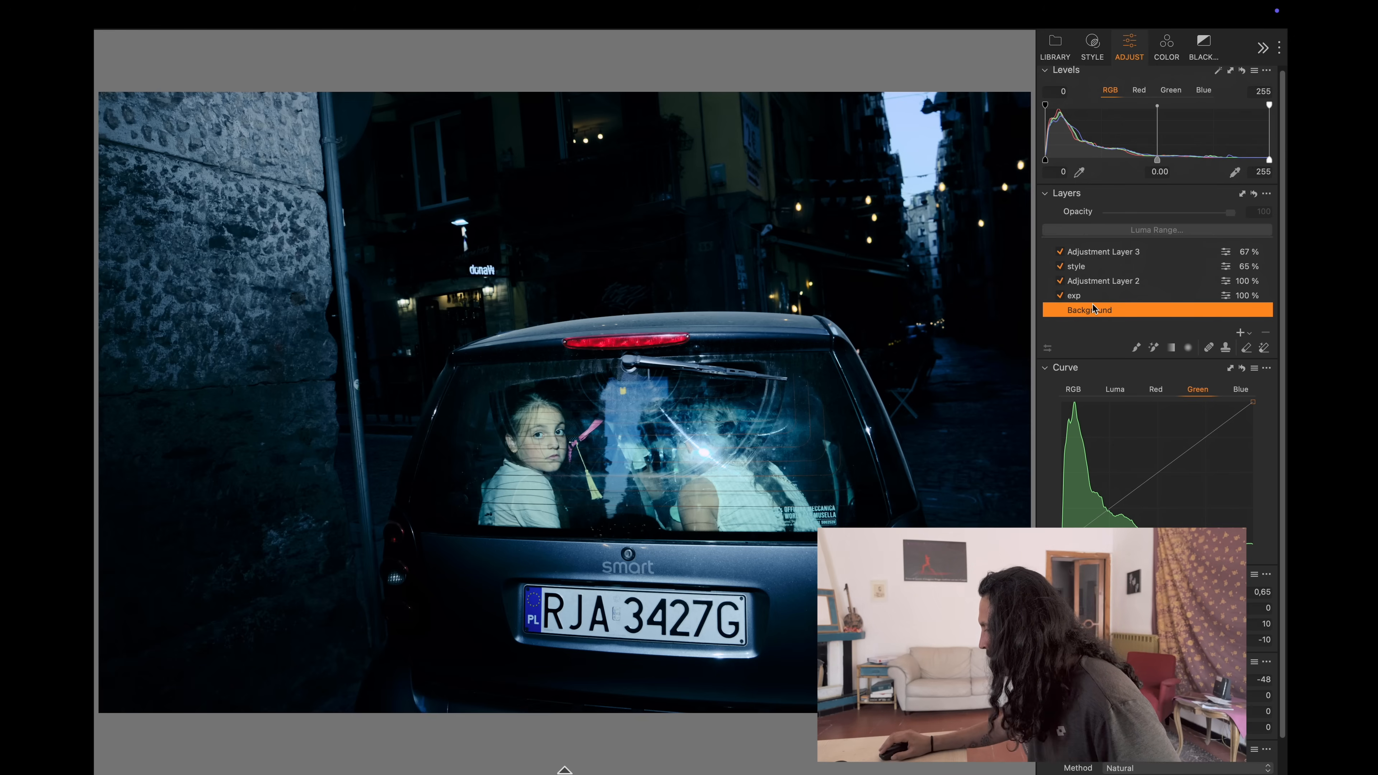
drag(1169, 609, 1231, 610)
drag(968, 618, 1230, 609)
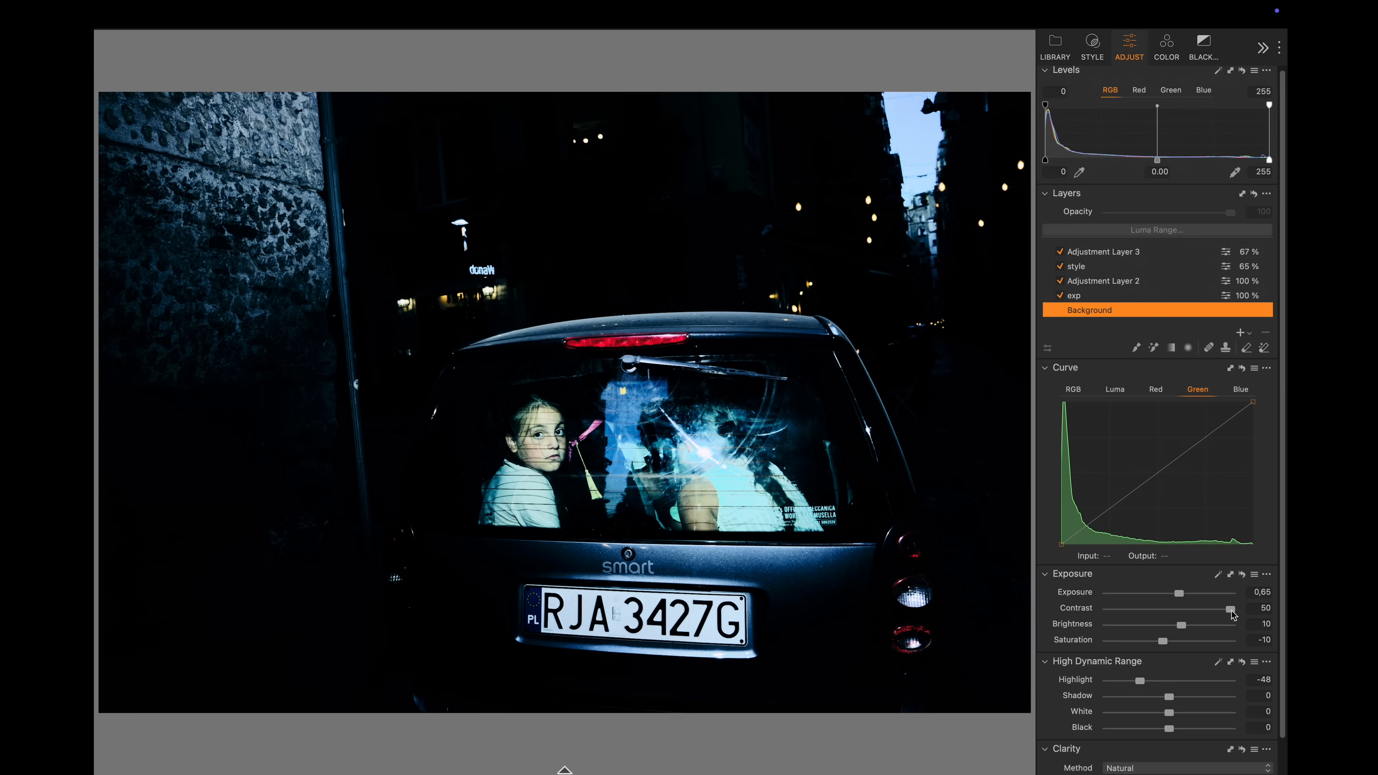
drag(1223, 612, 1185, 611)
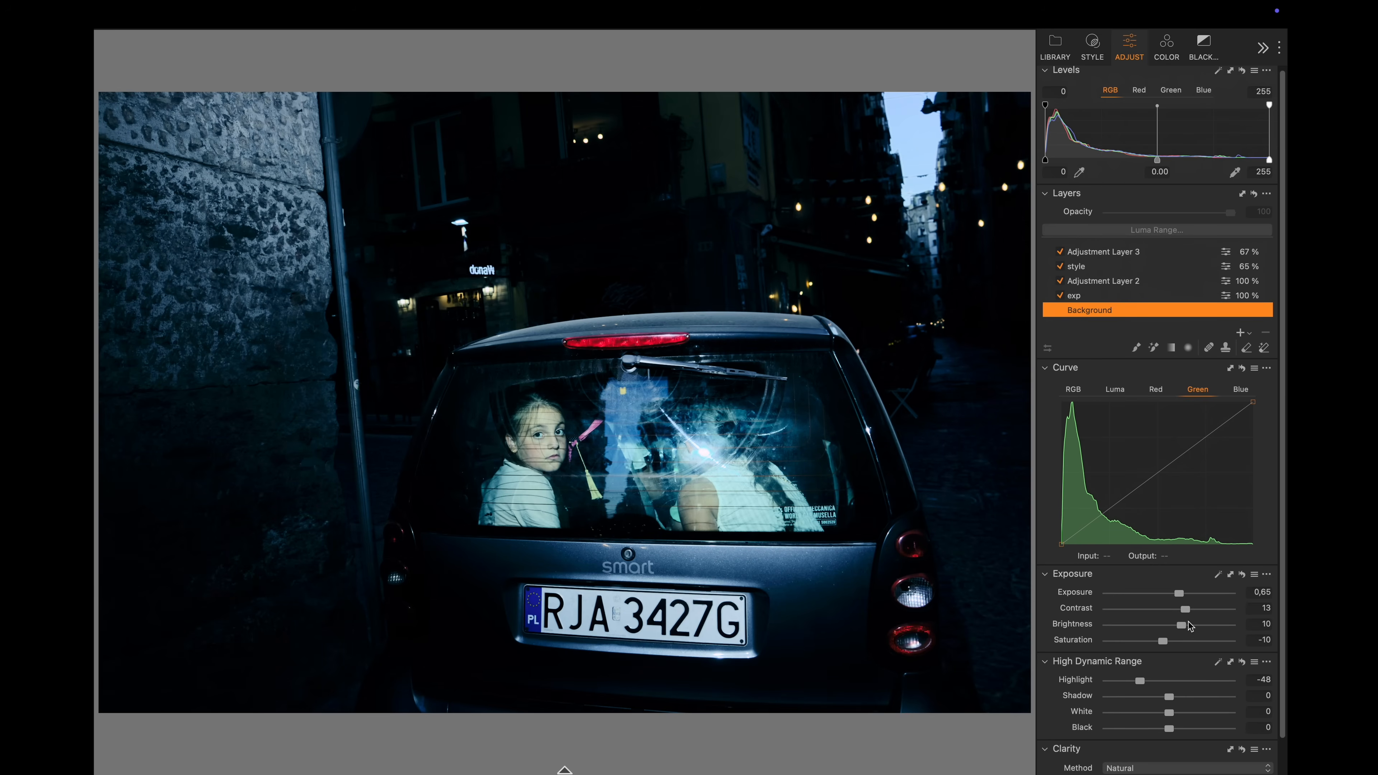
- Test the Background layer's clarity range and set Clarity to 15 with the Natural method
scroll(1197, 699, down, 1)
drag(1191, 747, 509, 766)
drag(929, 769, 1183, 764)
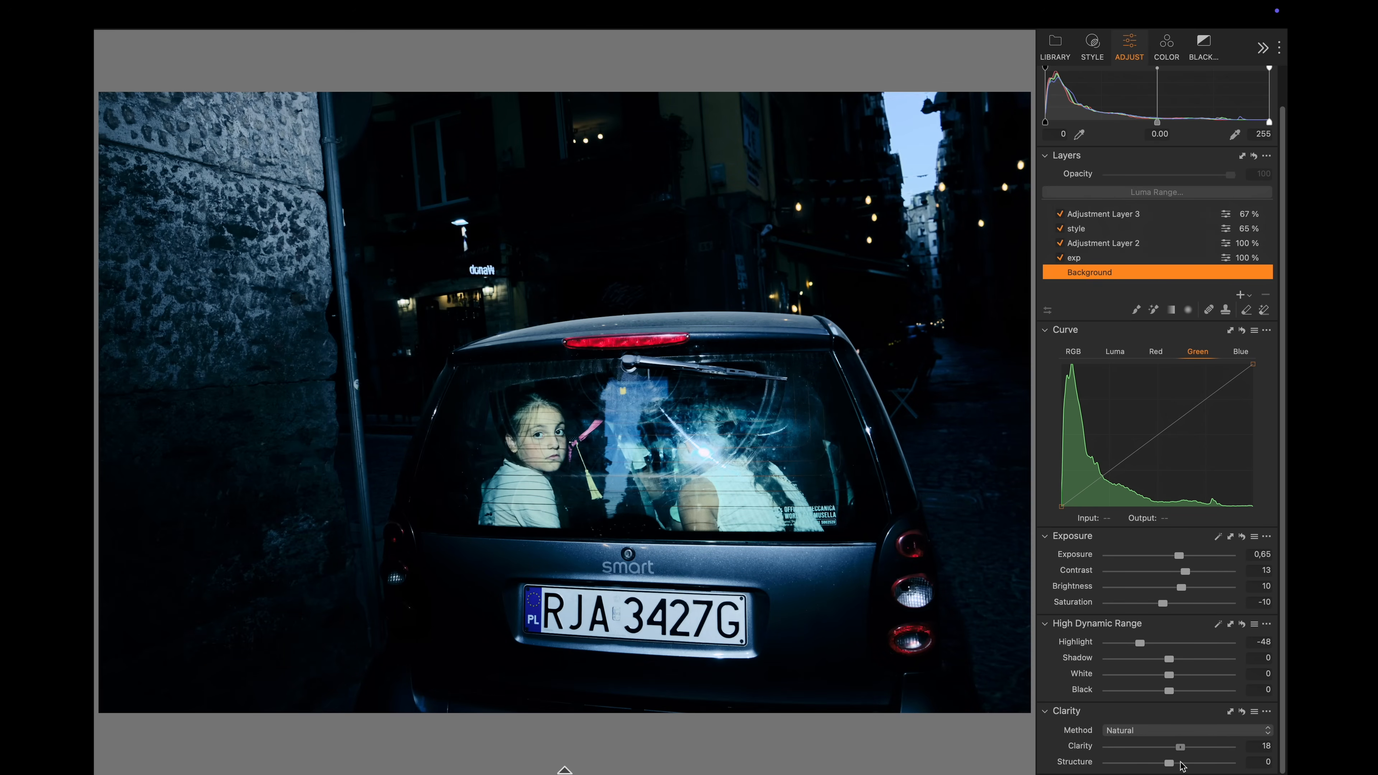
- Hide the tool panel to enlarge the car photo, and sweep the before/after split divider across it to compare the final edit
mouse_move(439, 4)
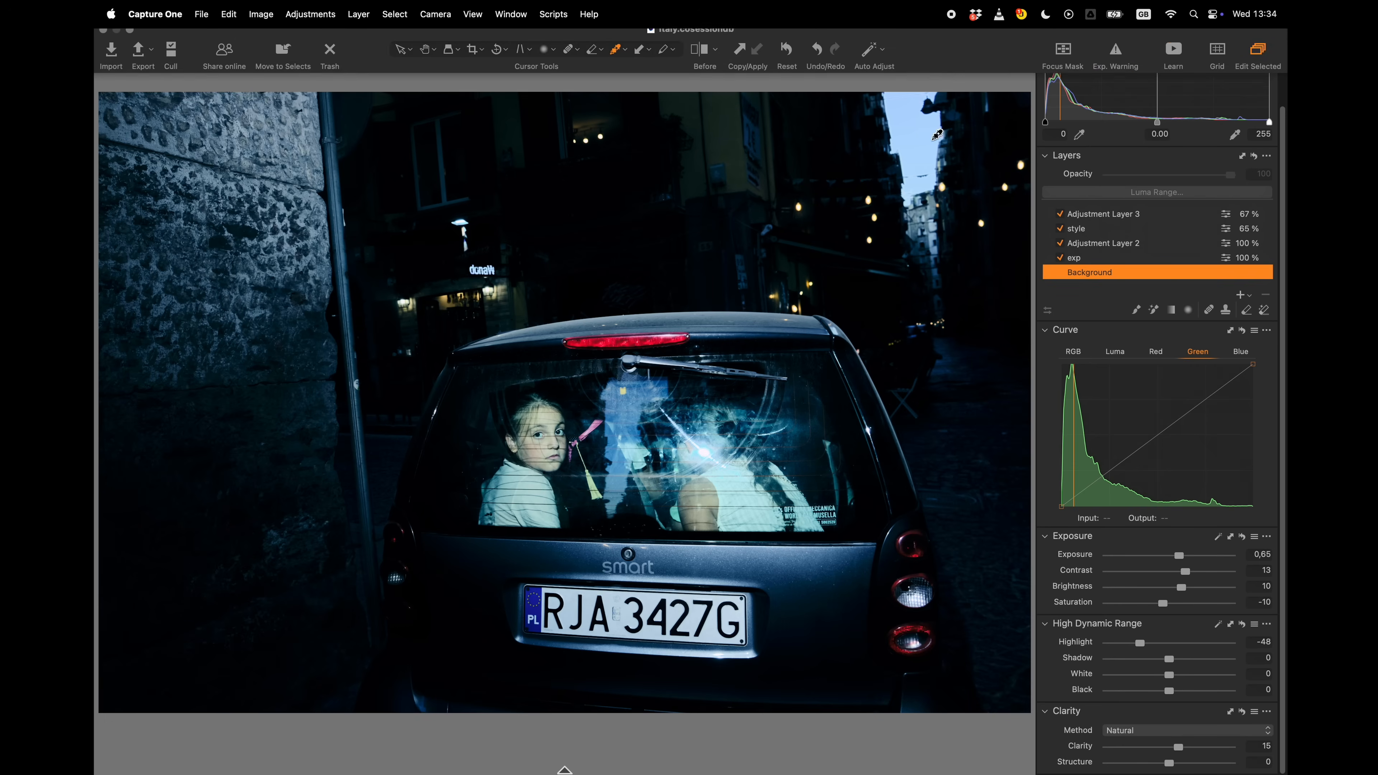
key(alt+super+t)
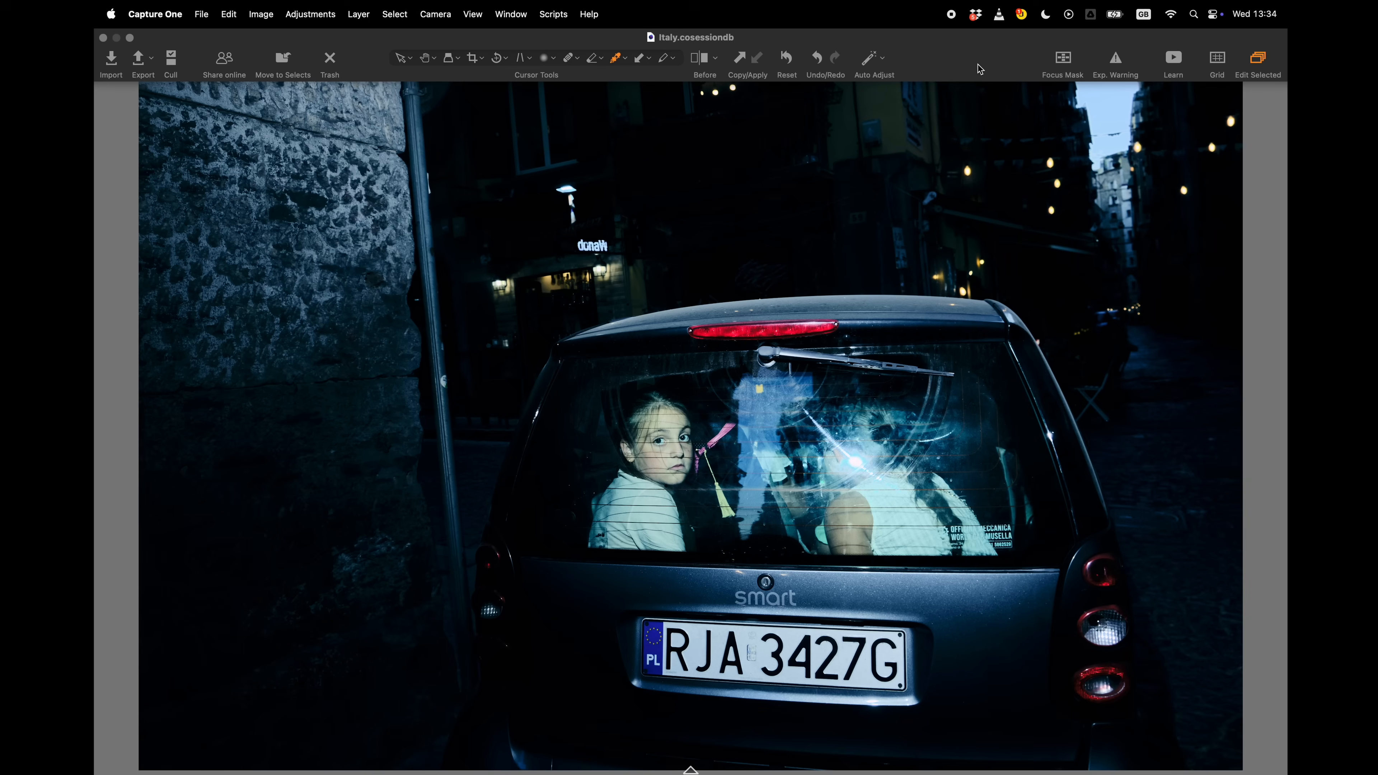
click(700, 68)
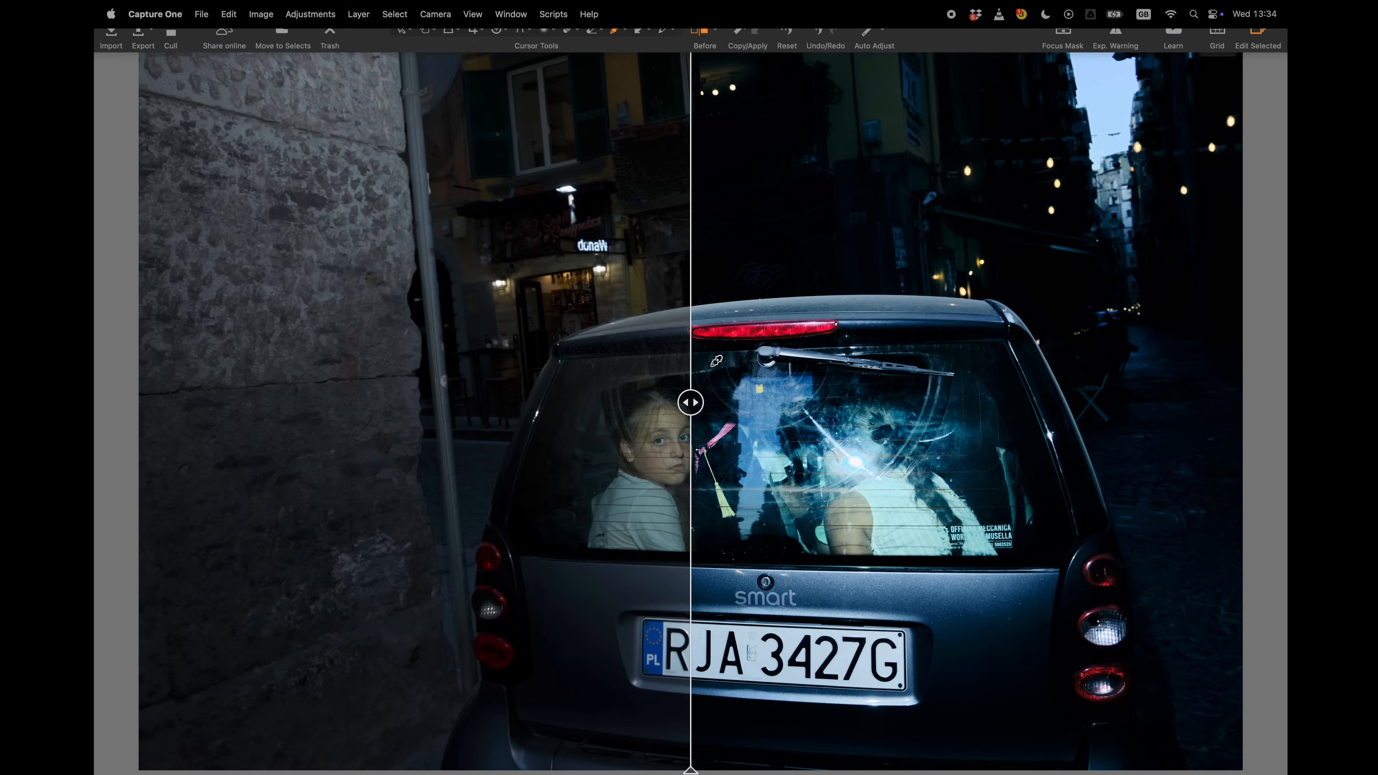
drag(689, 402, 400, 402)
drag(362, 590, 805, 692)
mouse_move(845, 65)
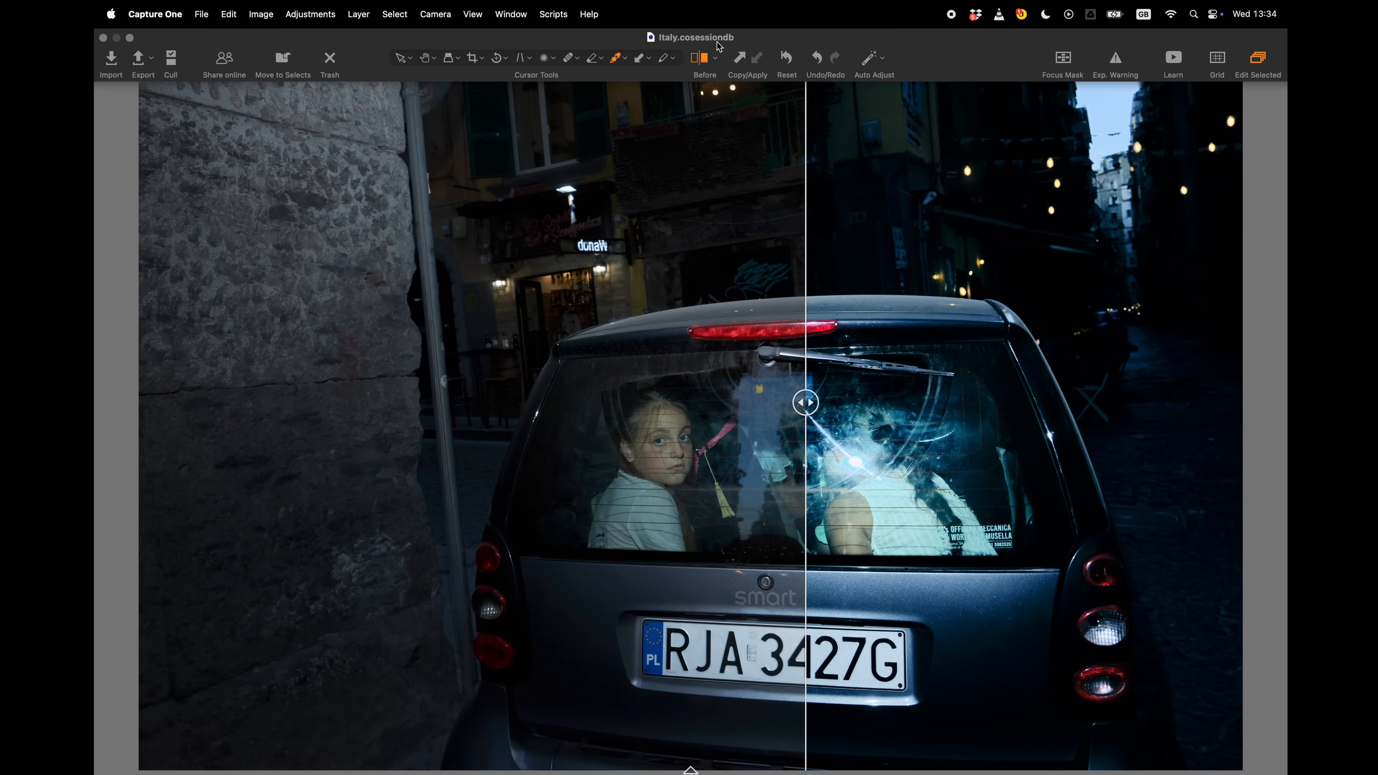